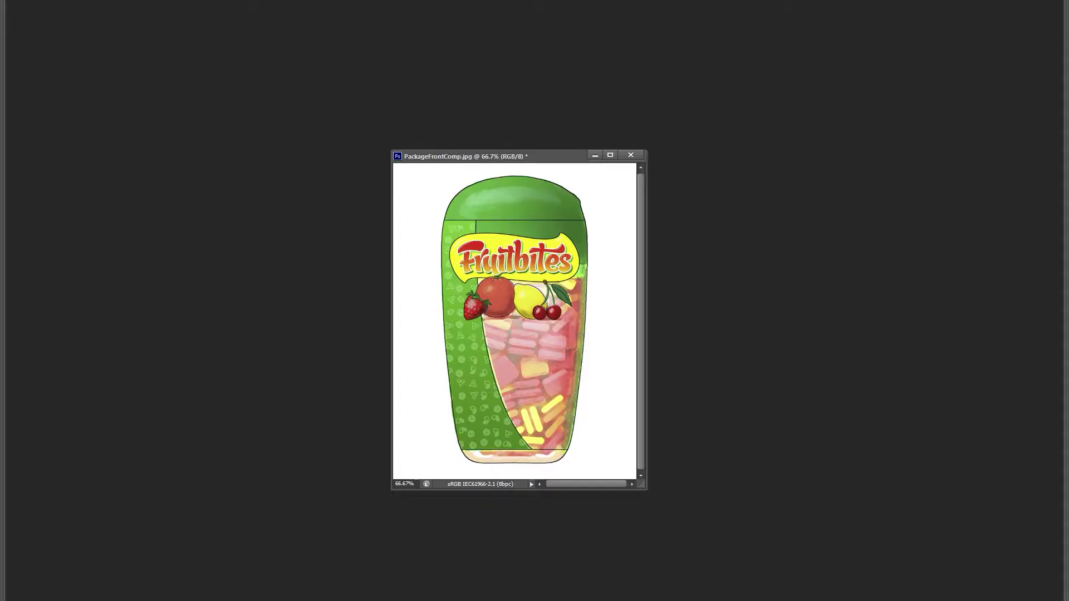
Step: Examine the logo and fruit artwork on the PackageFrontComp.jpg package design up close
{"action": "left_click", "coordinate": [549, 286]}
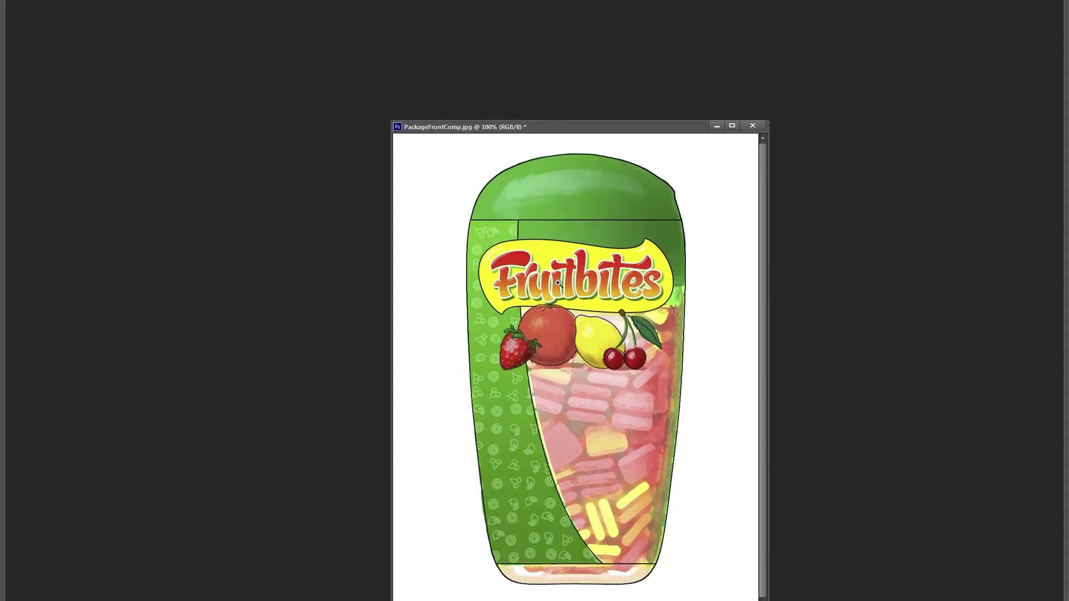
{"action": "left_click", "coordinate": [595, 341]}
{"action": "left_click", "coordinate": [601, 317]}
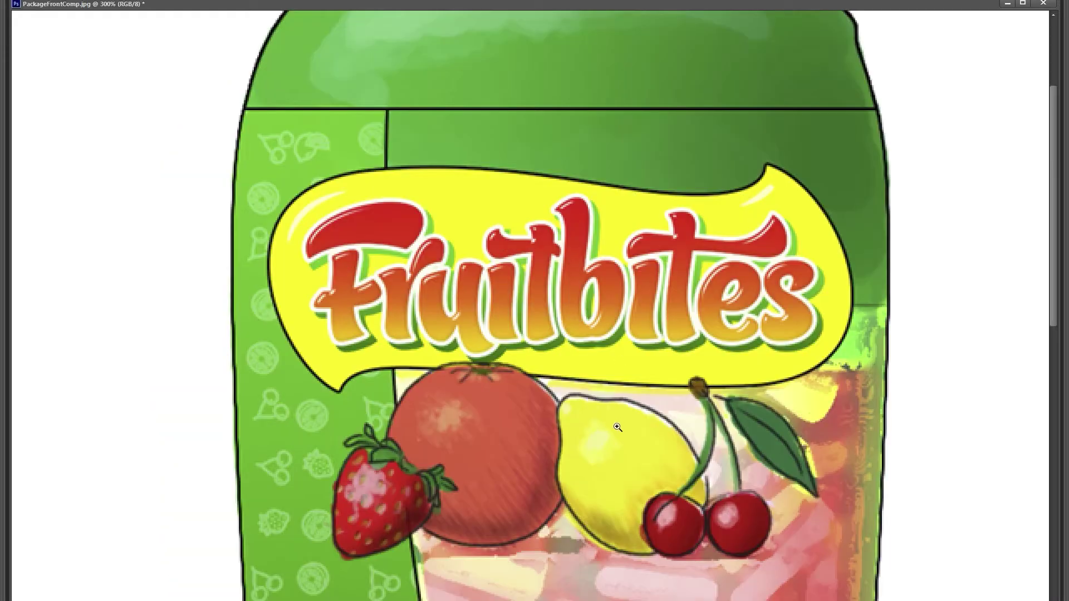
{"action": "left_click_drag", "start_coordinate": [537, 334], "coordinate": [485, 274]}
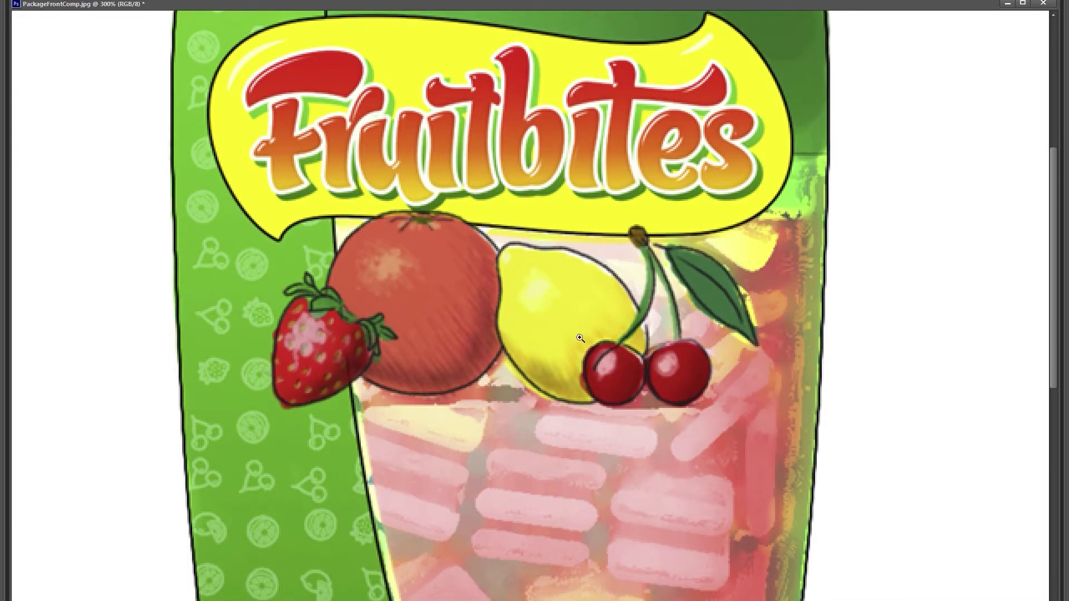
{"action": "left_click_drag", "start_coordinate": [531, 348], "coordinate": [481, 376]}
{"action": "key", "text": "ctrl+minus"}
{"action": "key", "text": "ctrl+minus"}
{"action": "key", "text": "ctrl+minus"}
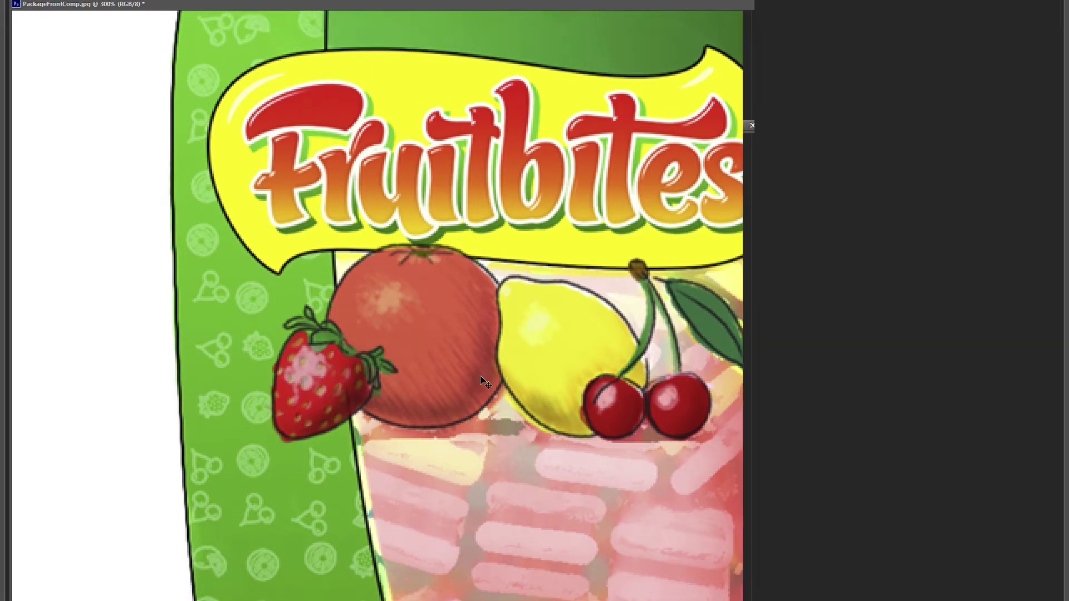
{"action": "left_click_drag", "start_coordinate": [142, 4], "coordinate": [445, 167]}
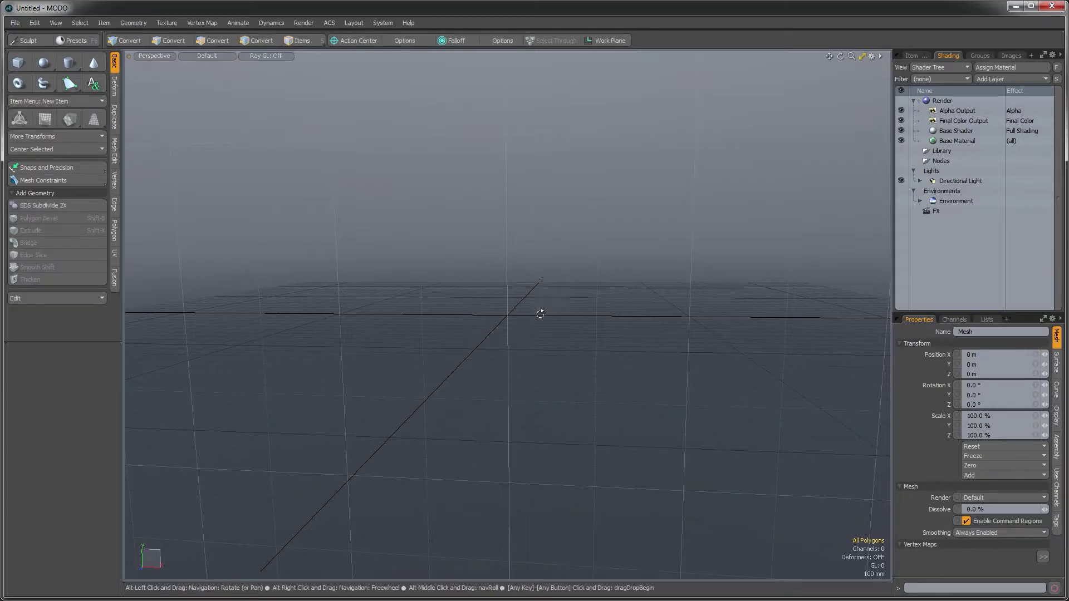
Step: Switch to MODO and open the Orange_02.lxo scene from the Video_03 folder
{"action": "left_click_drag", "start_coordinate": [539, 315], "coordinate": [545, 323], "text": "alt"}
{"action": "left_click", "coordinate": [15, 23]}
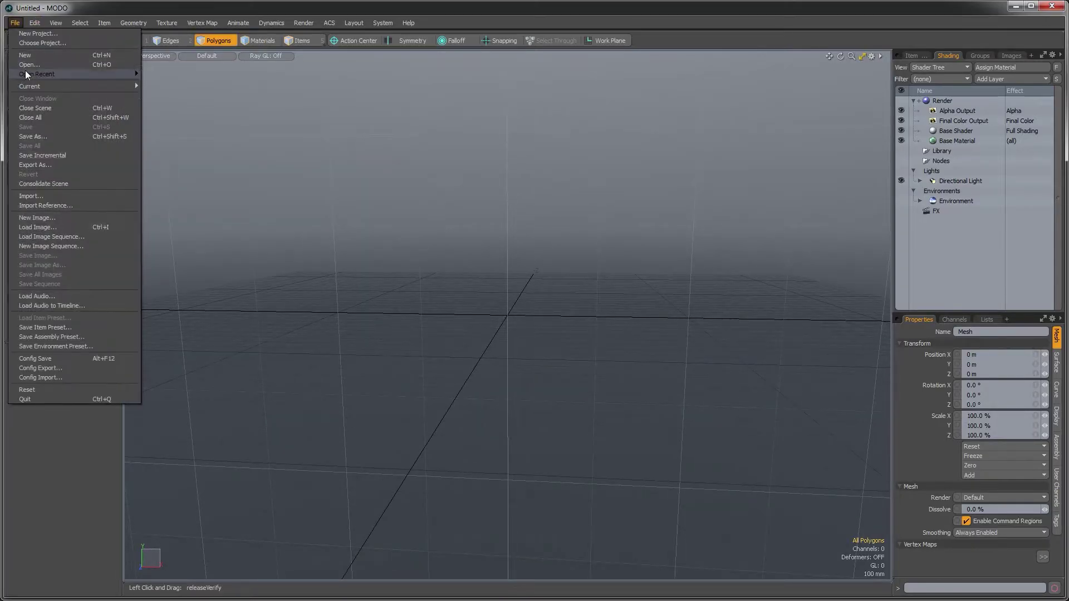
{"action": "left_click", "coordinate": [34, 65]}
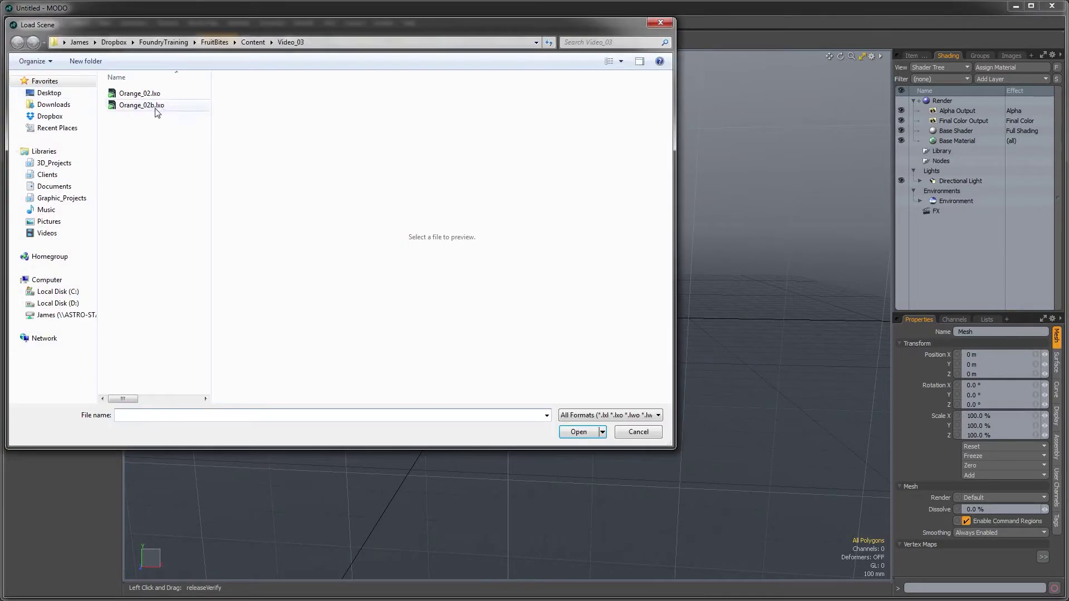
{"action": "double_click", "coordinate": [141, 96]}
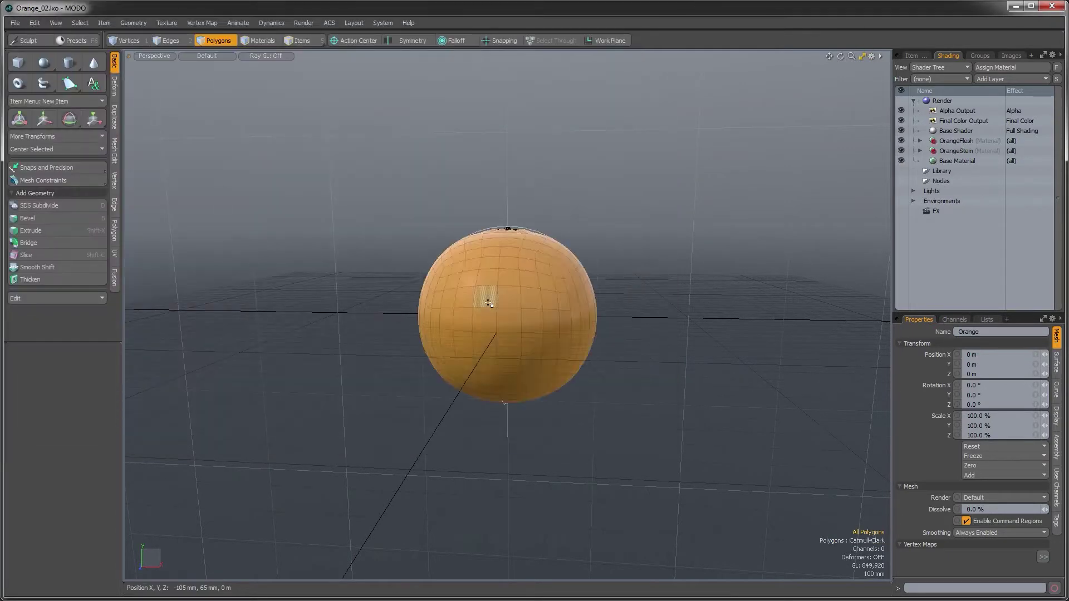
{"action": "left_click_drag", "start_coordinate": [505, 304], "coordinate": [593, 295], "text": "alt"}
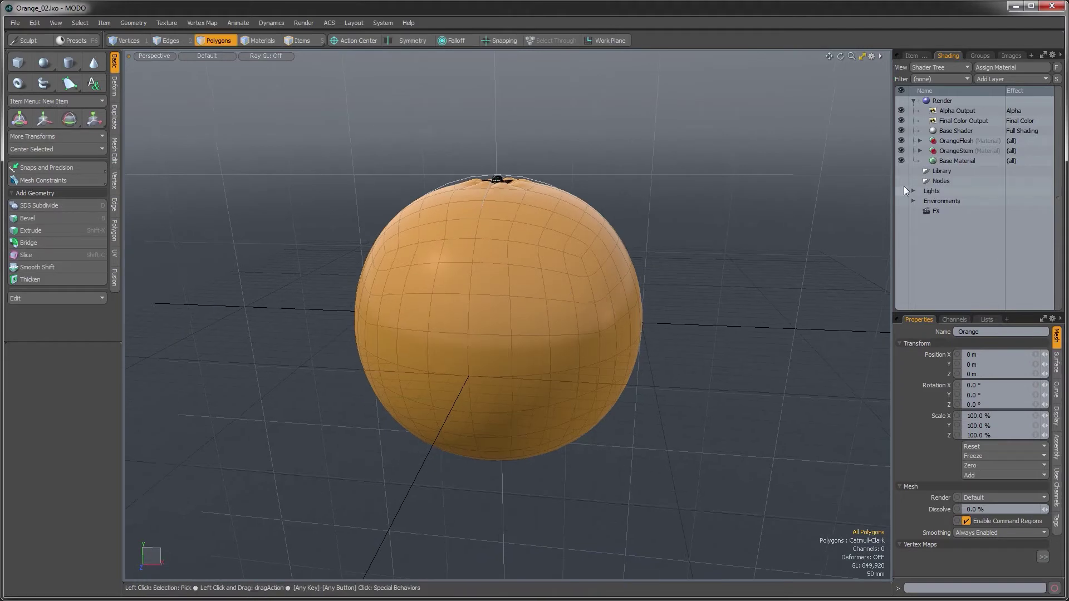
Step: Merge the Stem and Orange meshes into one mesh with Transform Compensation enabled
{"action": "left_click", "coordinate": [911, 56]}
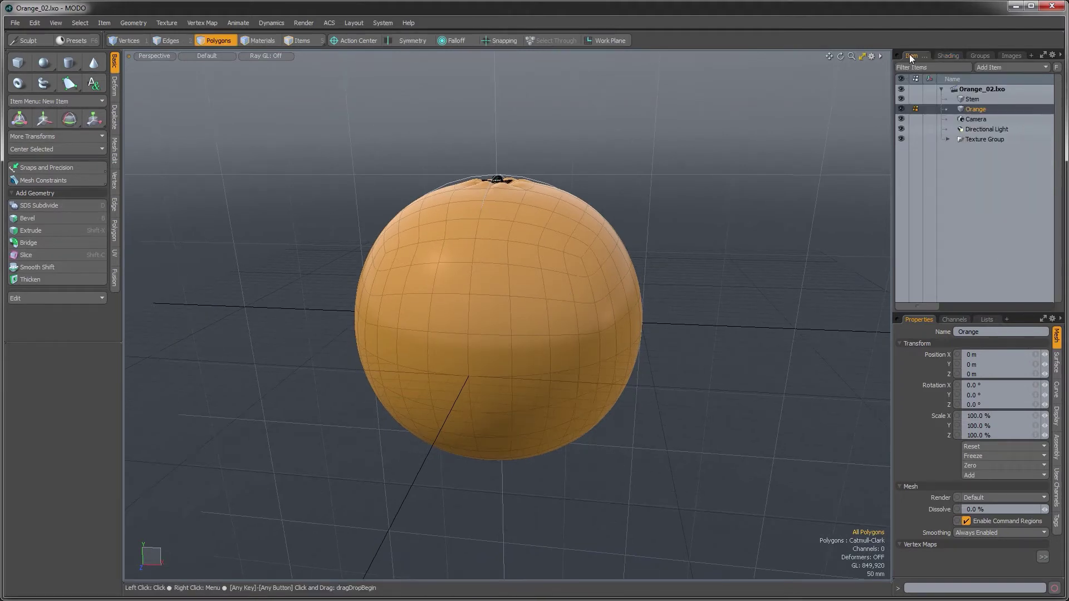
{"action": "left_click_drag", "start_coordinate": [893, 178], "coordinate": [877, 178]}
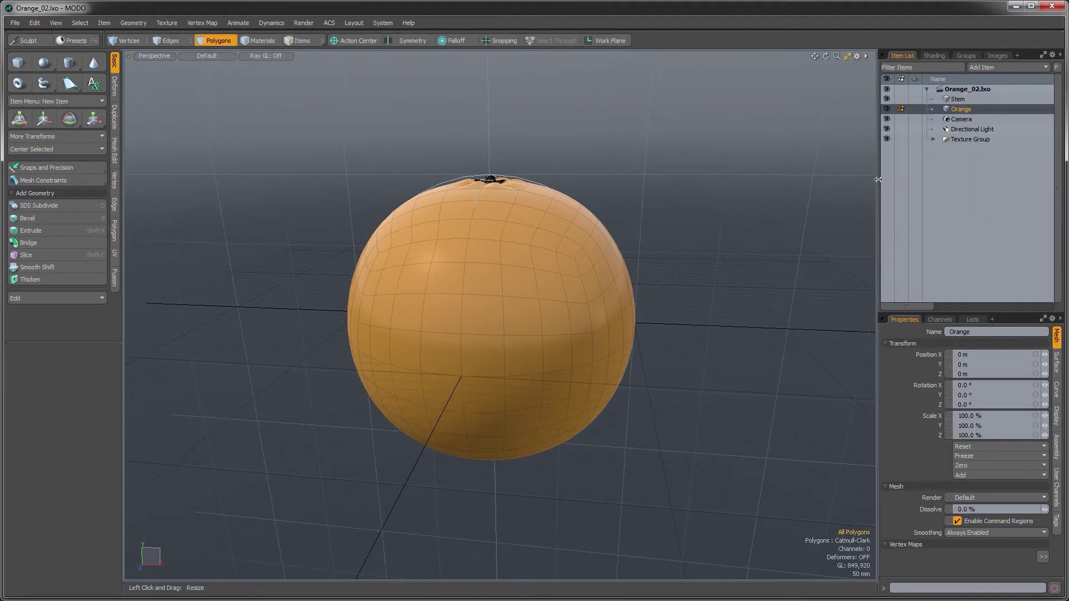
{"action": "left_click", "coordinate": [964, 99], "text": "ctrl"}
{"action": "mouse_move", "coordinate": [595, 278]}
{"action": "left_mouse_down", "text": "alt"}
{"action": "mouse_move", "coordinate": [592, 310]}
{"action": "mouse_move", "coordinate": [584, 276]}
{"action": "left_mouse_up", "text": "alt"}
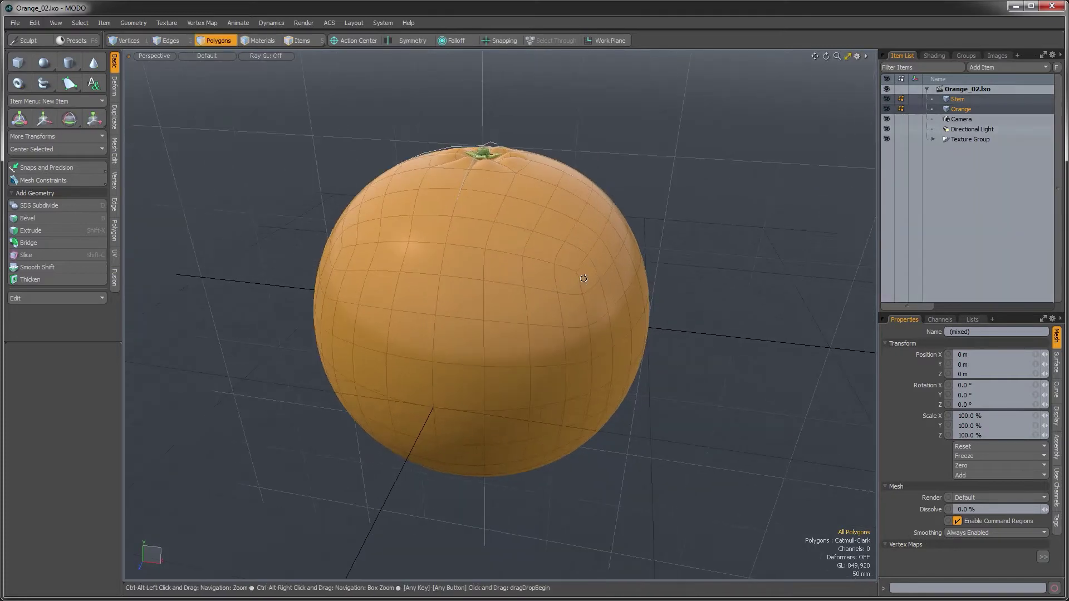
{"action": "right_click", "coordinate": [953, 109]}
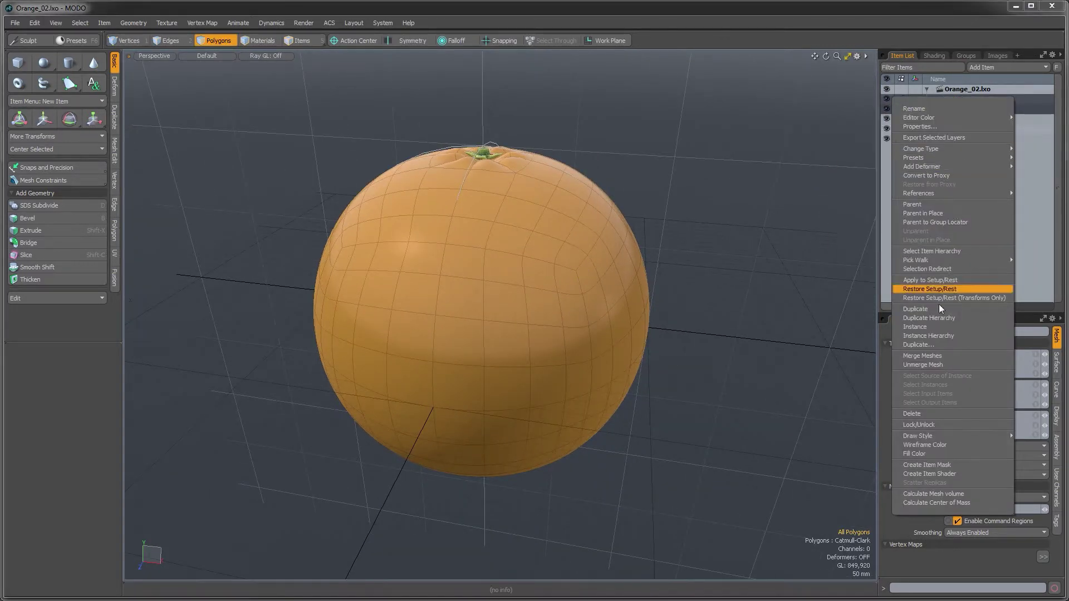
{"action": "left_click", "coordinate": [913, 354]}
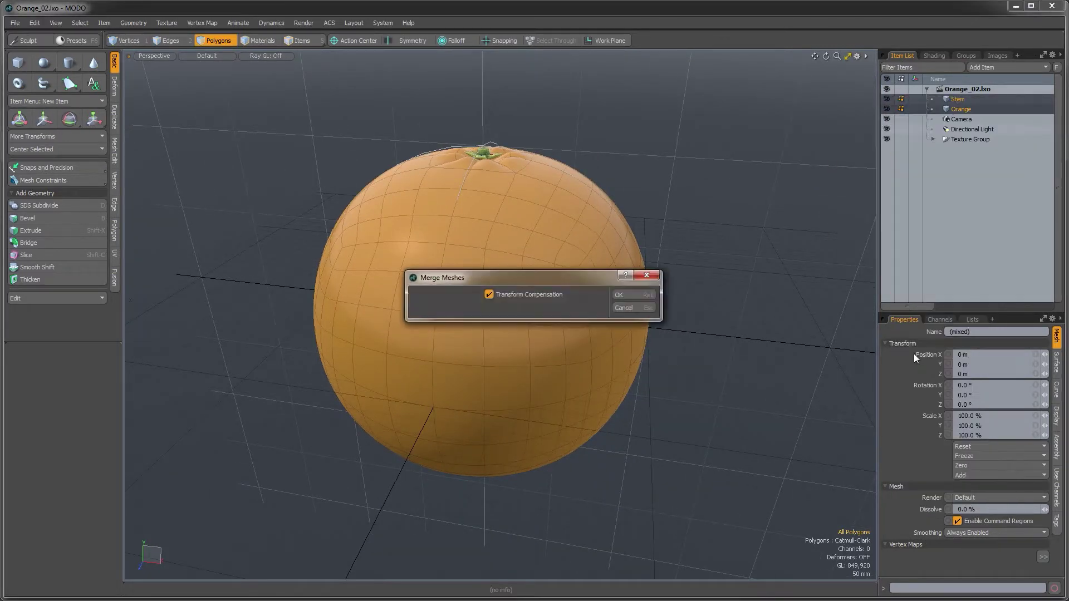
{"action": "left_click", "coordinate": [634, 294]}
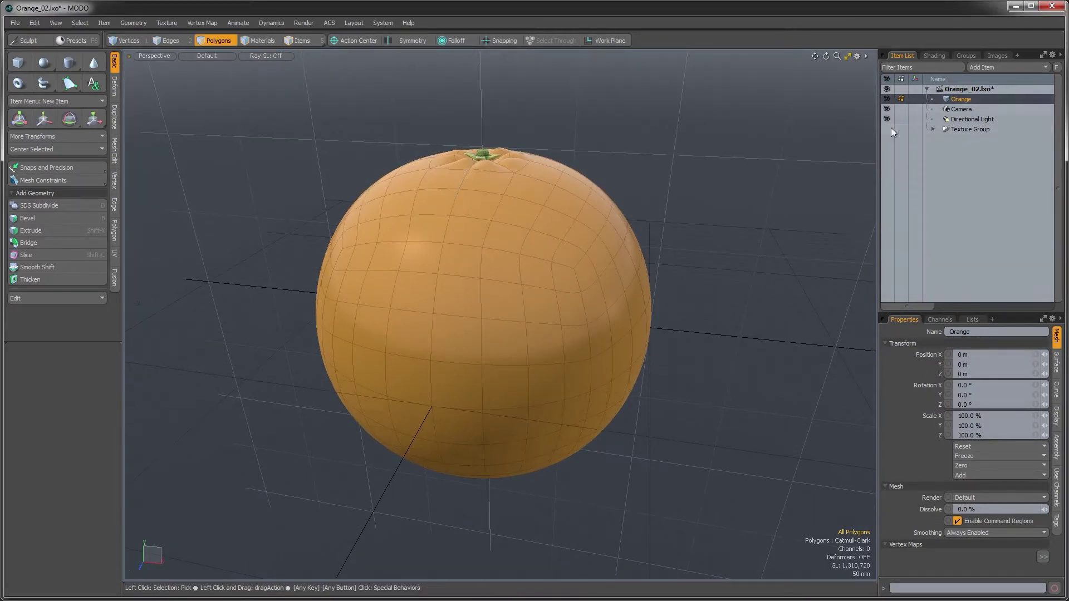
Step: Expand the OrangeFlesh and OrangeStem material groups in the Shader Tree and give the tree more height
{"action": "left_click", "coordinate": [937, 54]}
{"action": "left_click_drag", "start_coordinate": [513, 251], "coordinate": [513, 263], "text": "alt"}
{"action": "mouse_move", "coordinate": [513, 263]}
{"action": "left_mouse_down", "text": "ctrl+alt"}
{"action": "mouse_move", "coordinate": [536, 275]}
{"action": "mouse_move", "coordinate": [532, 267]}
{"action": "left_mouse_up", "text": "ctrl+alt"}
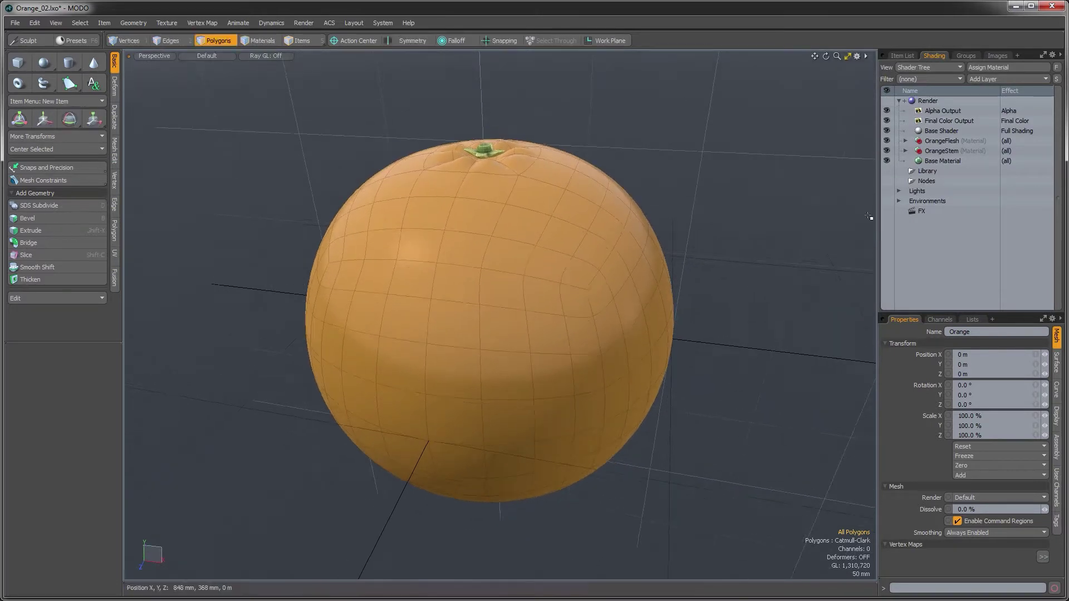
{"action": "left_click", "coordinate": [905, 152]}
{"action": "left_click", "coordinate": [905, 142]}
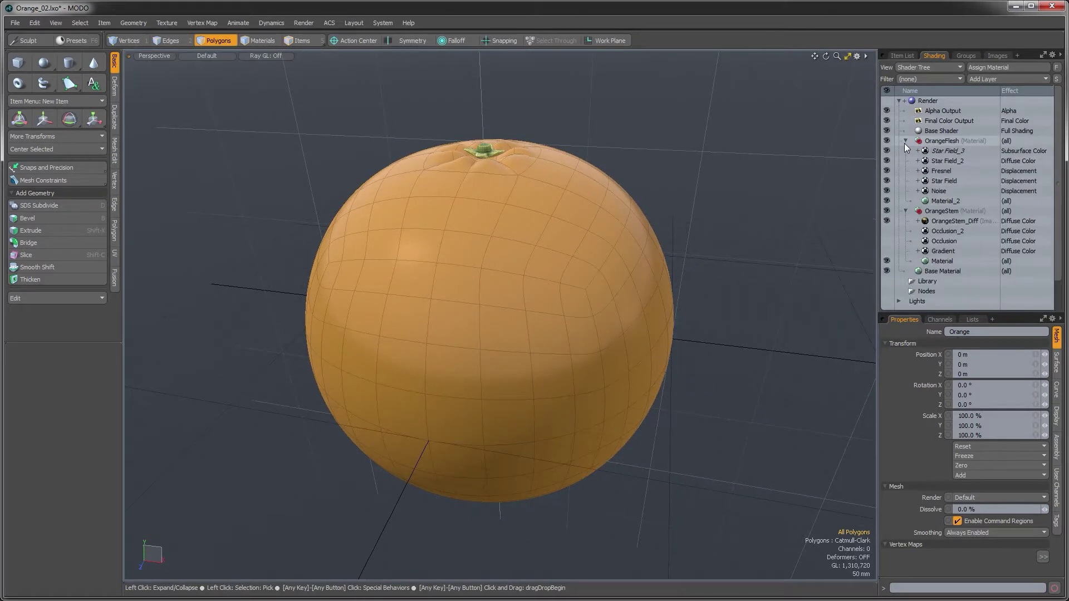
{"action": "left_click_drag", "start_coordinate": [933, 313], "coordinate": [934, 343]}
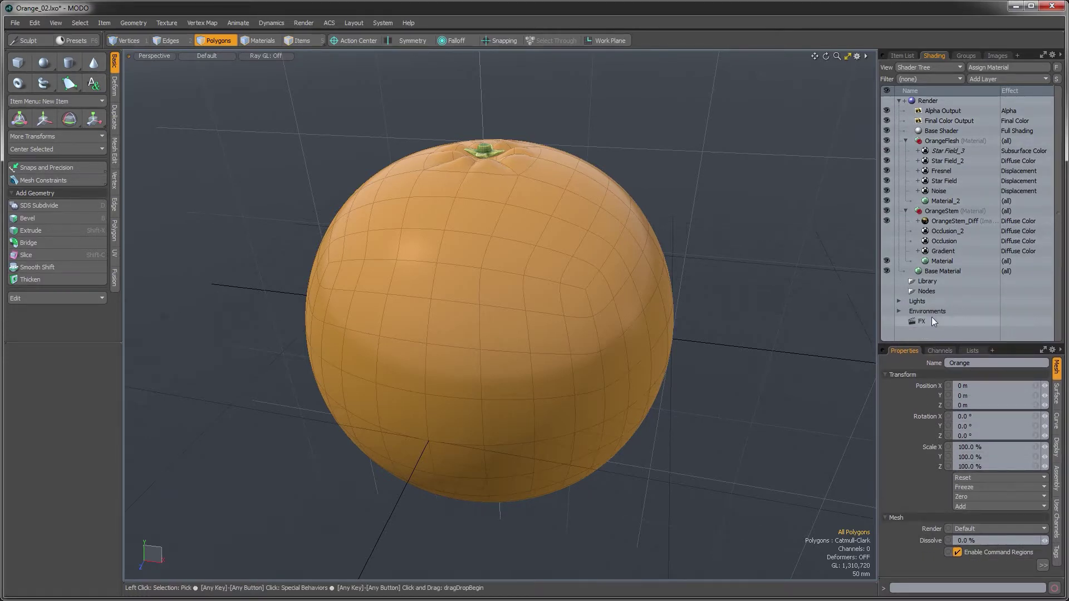
Step: Rename the material in the OrangeStem group as OrgStm_Material
{"action": "left_click", "coordinate": [936, 263]}
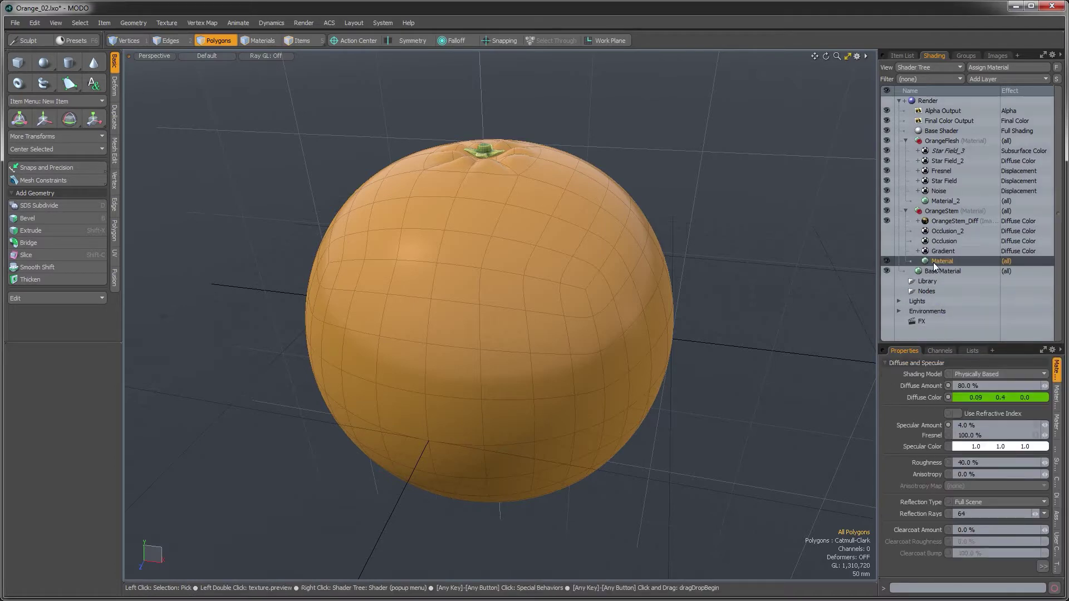
{"action": "right_click", "coordinate": [933, 263]}
{"action": "left_click", "coordinate": [905, 263]}
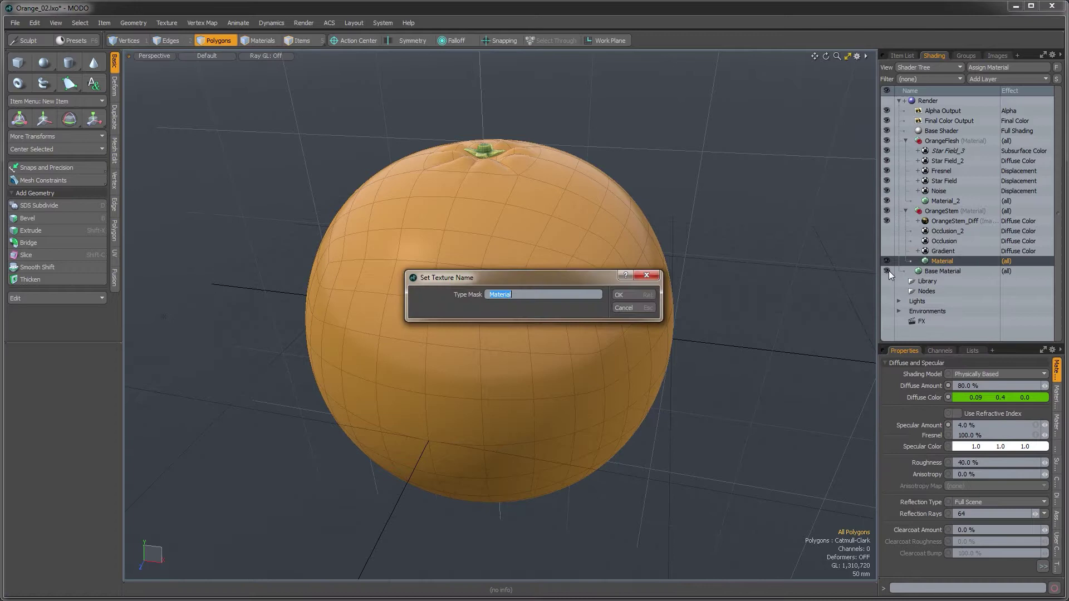
{"action": "left_click", "coordinate": [508, 295]}
{"action": "type", "text": "OrgStm_"}
{"action": "key", "text": "Return"}
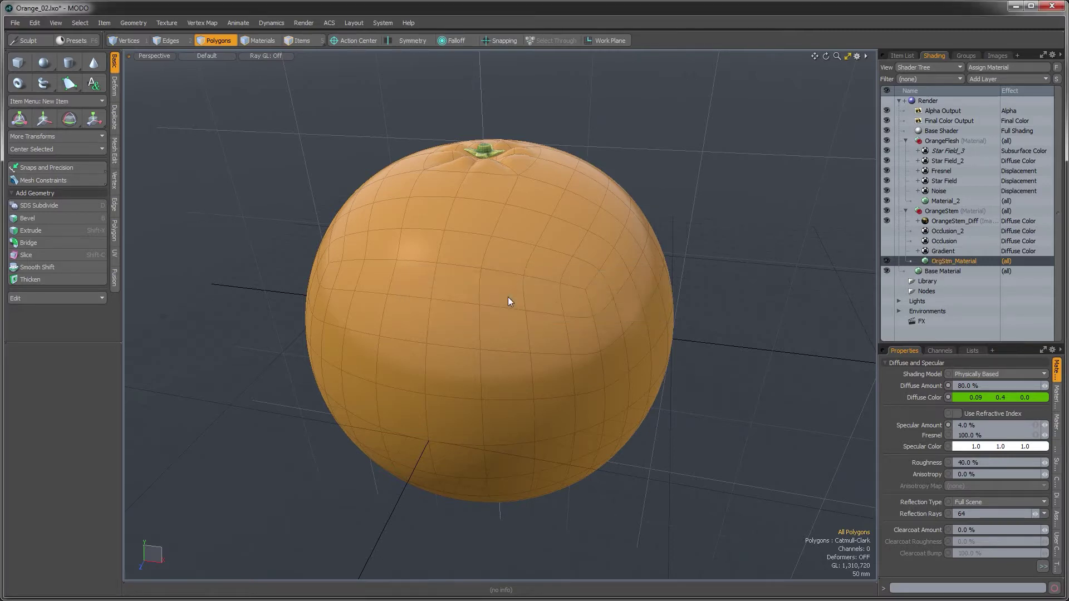
Step: Delete the Occlusion_2, Occlusion and Gradient layers from the OrangeStem group
{"action": "left_click", "coordinate": [947, 231]}
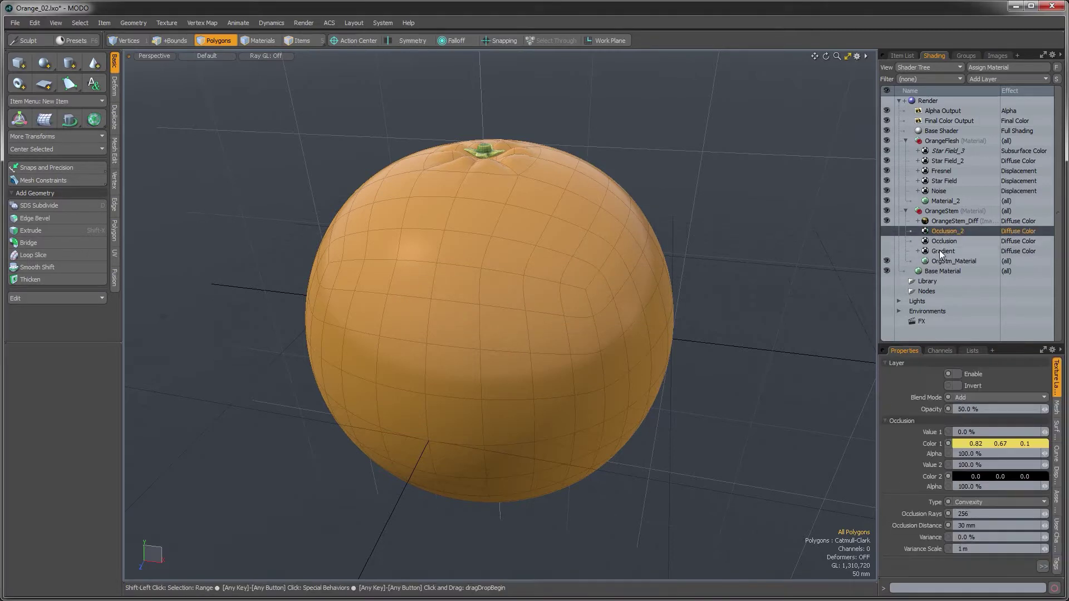
{"action": "left_click", "coordinate": [939, 251], "text": "shift"}
{"action": "key", "text": "Delete"}
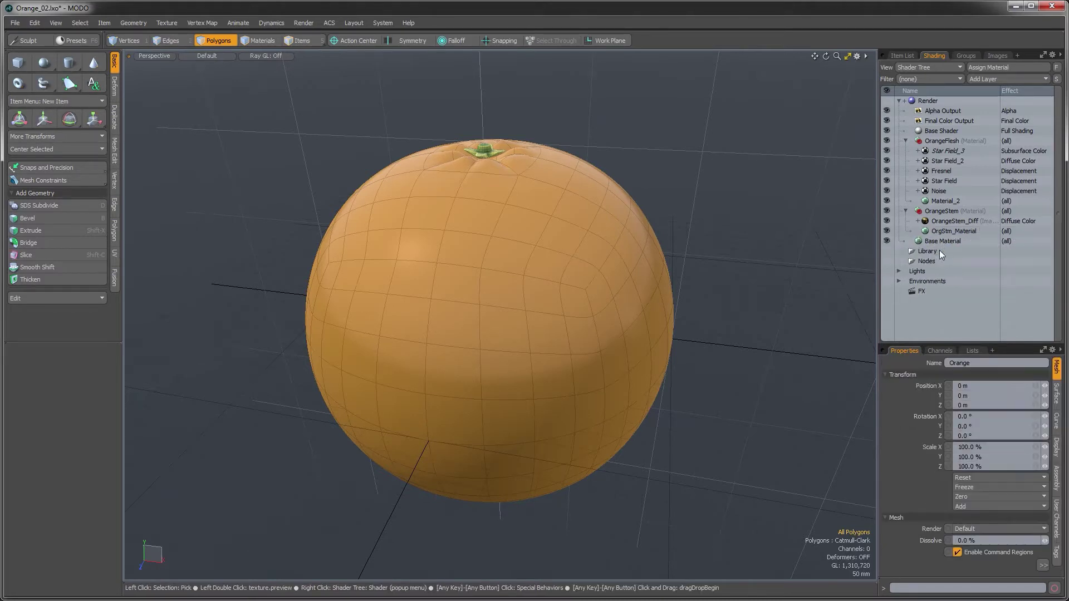
Step: Rename the Noise displacement texture in the OrangeFlesh group as OrgPeel_Noise, copying the name prefix for reuse
{"action": "left_click", "coordinate": [944, 220]}
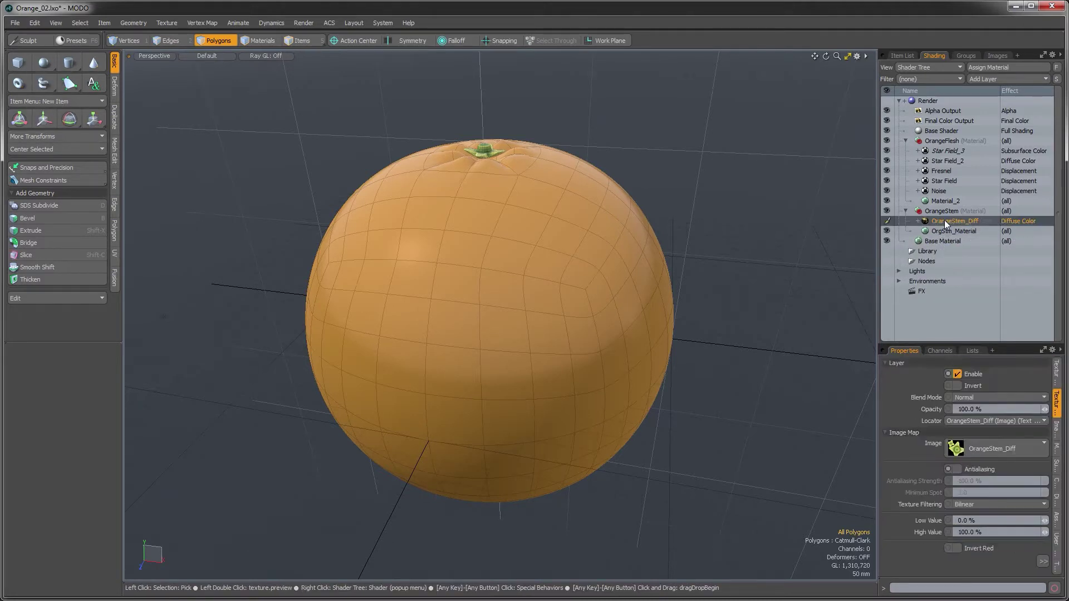
{"action": "left_click", "coordinate": [937, 192]}
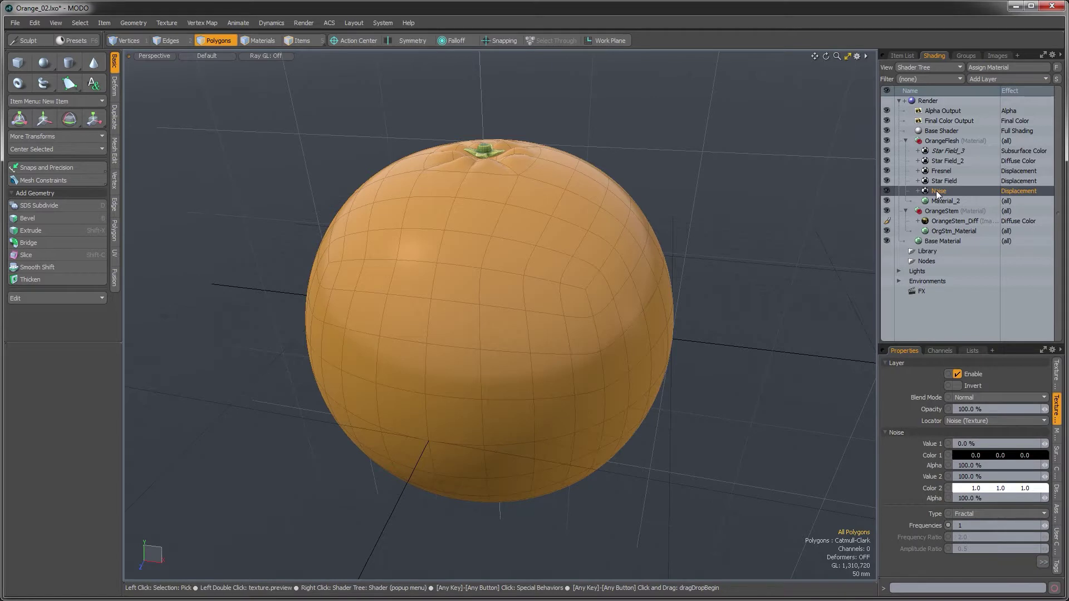
{"action": "left_click", "coordinate": [936, 190]}
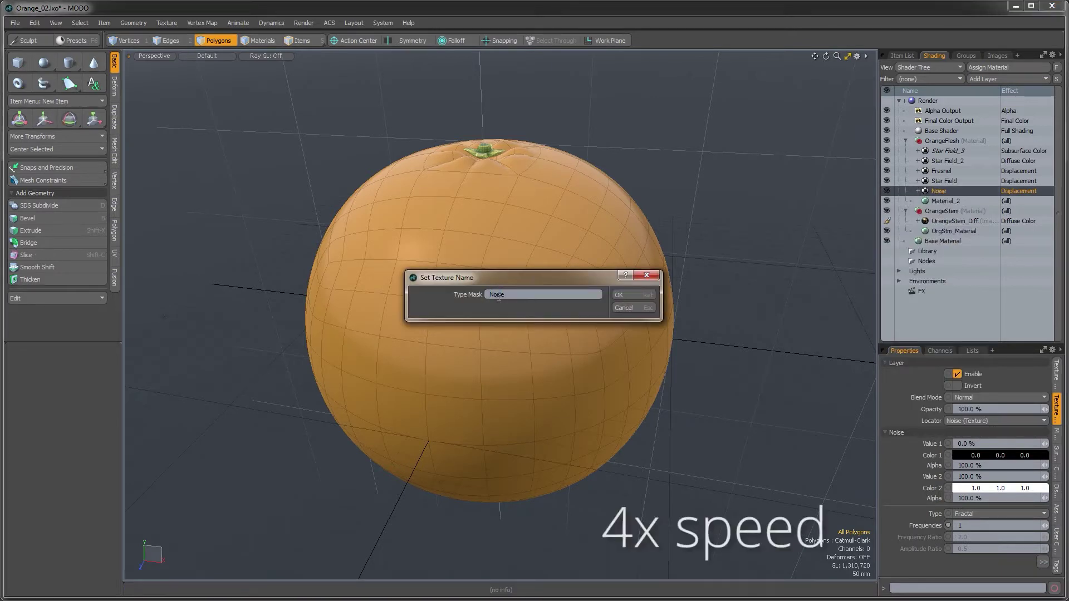
{"action": "type", "text": "OrgPeel_"}
{"action": "key", "text": "shift+Home"}
{"action": "key", "text": "ctrl+c"}
{"action": "left_click", "coordinate": [619, 296]}
Step: Rename Material_2 in the OrangeFlesh group as OrgPeel_Material and copy its prefix
{"action": "right_click", "coordinate": [945, 201]}
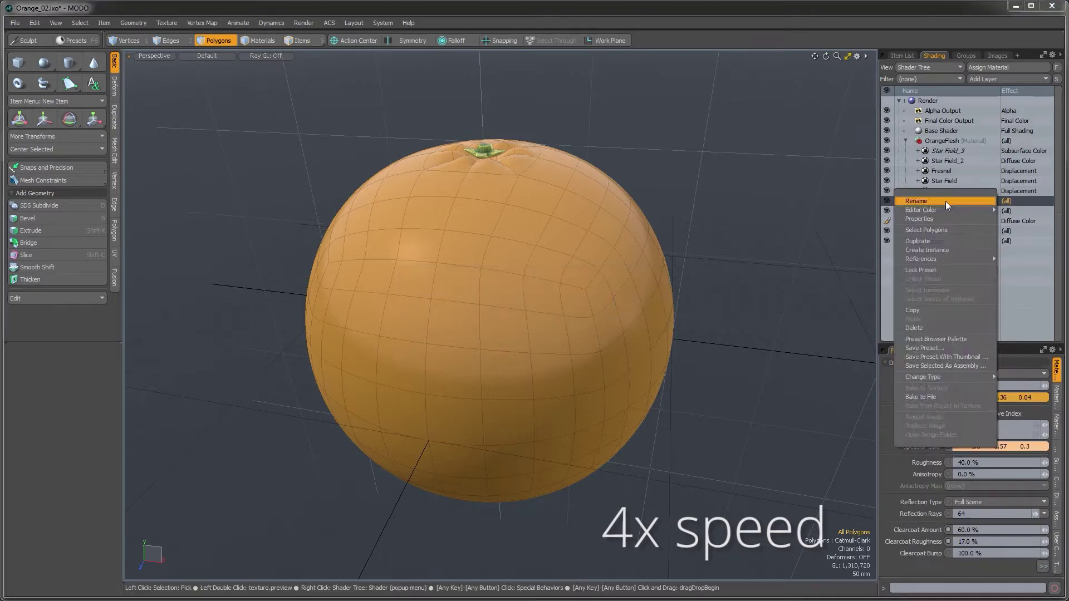
{"action": "left_click", "coordinate": [945, 202]}
{"action": "key", "text": "Home"}
{"action": "key", "text": "ctrl+v"}
{"action": "key", "text": "BackSpace"}
{"action": "key", "text": "BackSpace"}
{"action": "key", "text": "End"}
{"action": "key", "text": "BackSpace"}
{"action": "key", "text": "BackSpace"}
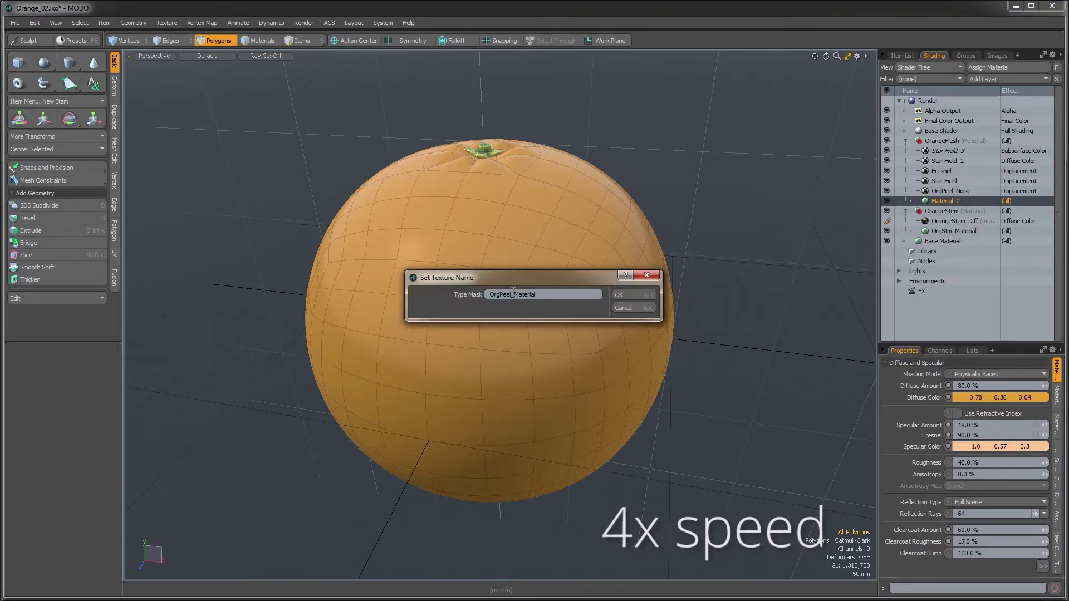
{"action": "key", "text": "ctrl+c"}
{"action": "left_click", "coordinate": [629, 296]}
Step: Rename the Star Field displacement texture as OrgPeel_Star Field
{"action": "right_click", "coordinate": [945, 183]}
{"action": "left_click", "coordinate": [945, 184]}
{"action": "key", "text": "Home"}
{"action": "key", "text": "ctrl+v"}
{"action": "left_click", "coordinate": [629, 296]}
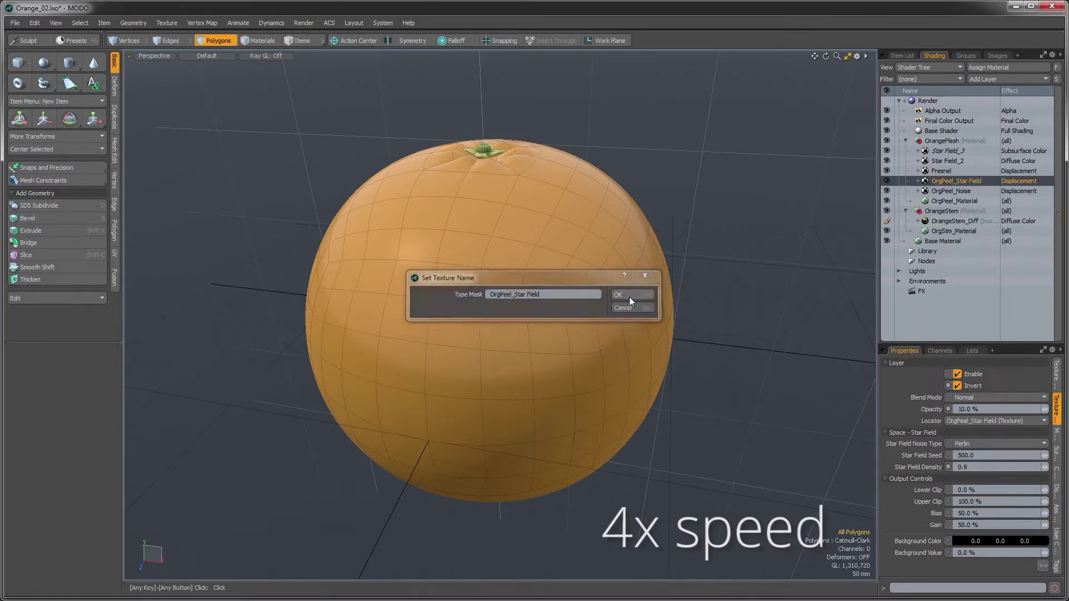
Step: Rename the Fresnel displacement texture as OrgPeel_Fresnel
{"action": "right_click", "coordinate": [929, 173]}
{"action": "left_click", "coordinate": [929, 174]}
{"action": "key", "text": "Home"}
{"action": "key", "text": "ctrl+v"}
{"action": "left_click", "coordinate": [629, 296]}
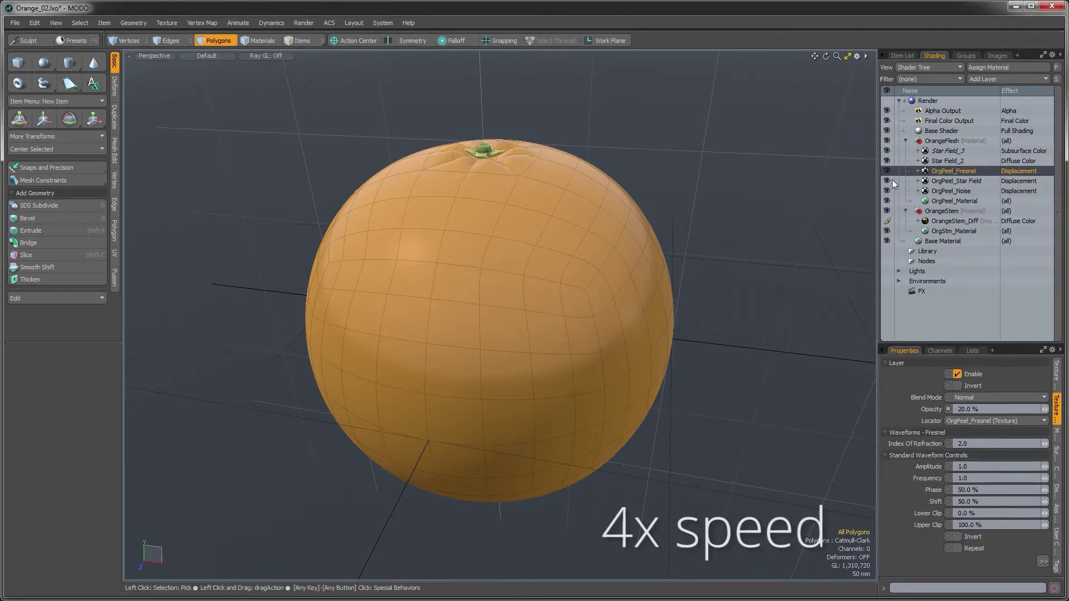
Step: Rename the Star Field_2 diffuse color texture as OrgPeel_Star Field_2
{"action": "right_click", "coordinate": [946, 161]}
{"action": "left_click", "coordinate": [947, 164]}
{"action": "key", "text": "Home"}
{"action": "key", "text": "ctrl+v"}
{"action": "left_click", "coordinate": [629, 296]}
Step: Rename the OrangeFlesh material group as OrangePeel and collapse both orange material groups
{"action": "double_click", "coordinate": [941, 141]}
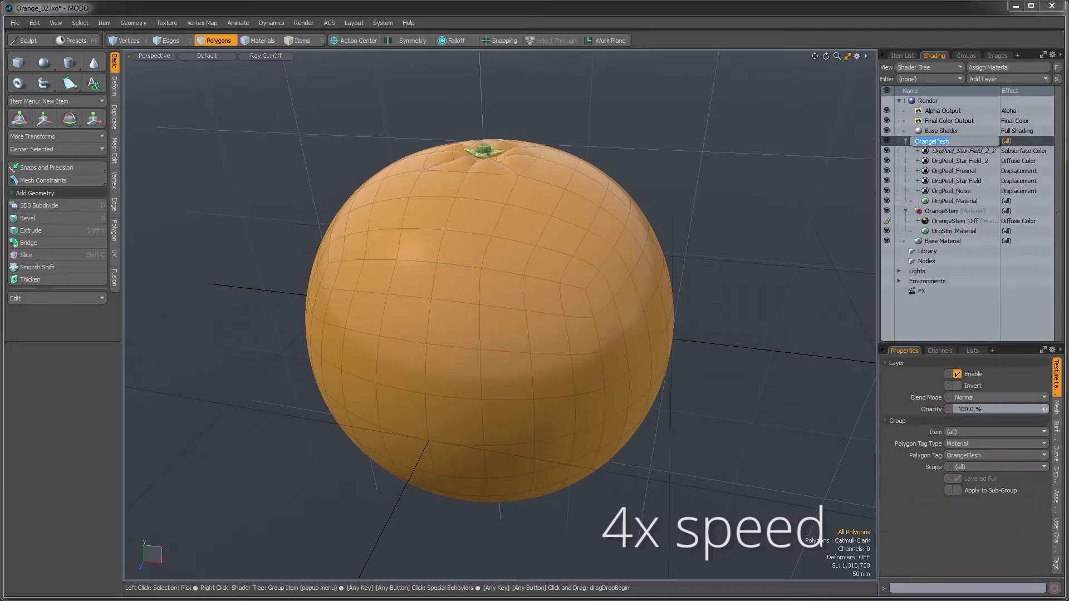
{"action": "type", "text": "OrangePeel"}
{"action": "key", "text": "Return"}
{"action": "left_click", "coordinate": [616, 304]}
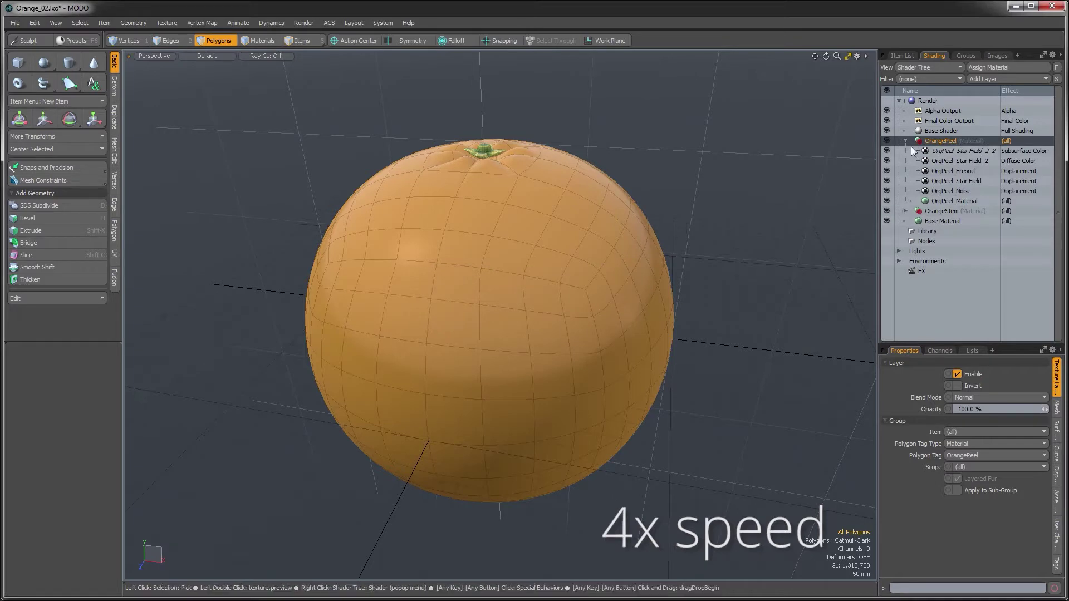
Step: Save the scene as Orange_02b.lxo in the Video_03 folder, replacing the existing file
{"action": "left_click_drag", "start_coordinate": [617, 299], "coordinate": [561, 226], "text": "alt"}
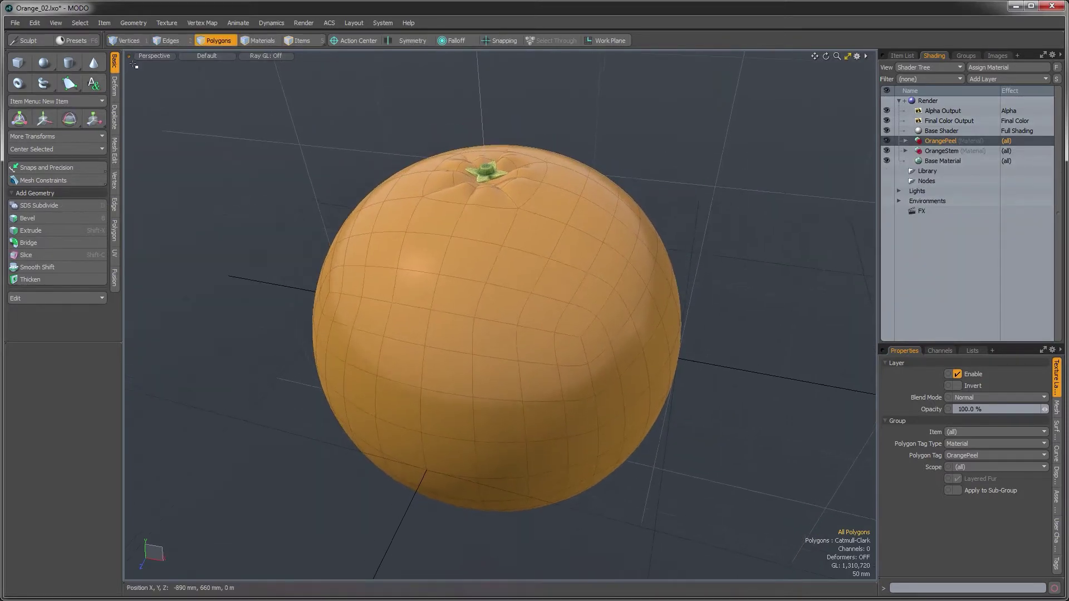
{"action": "left_click", "coordinate": [15, 23]}
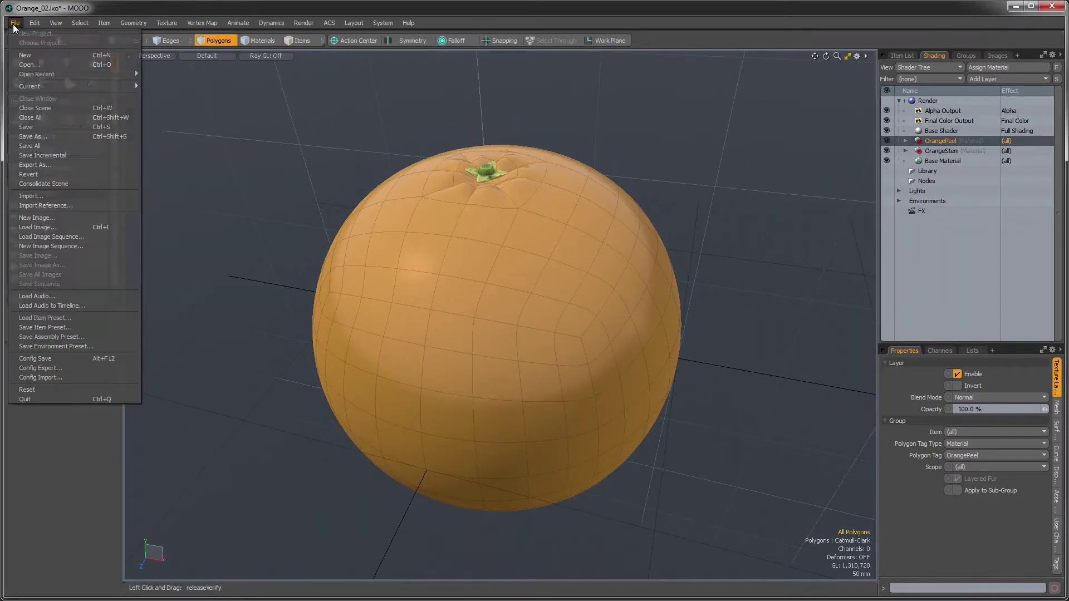
{"action": "left_click", "coordinate": [44, 136]}
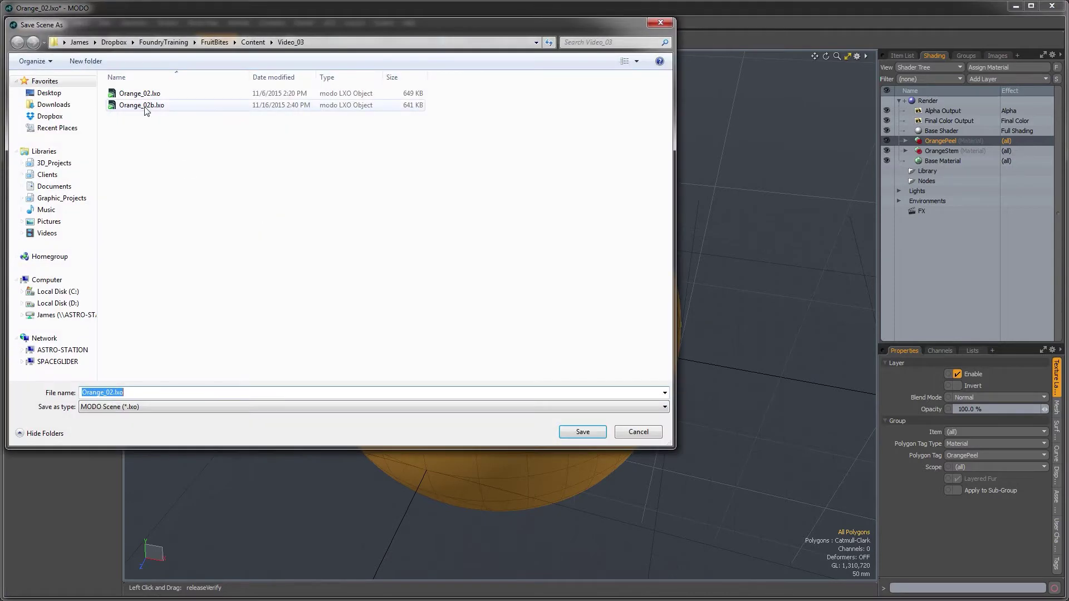
{"action": "left_click", "coordinate": [145, 105]}
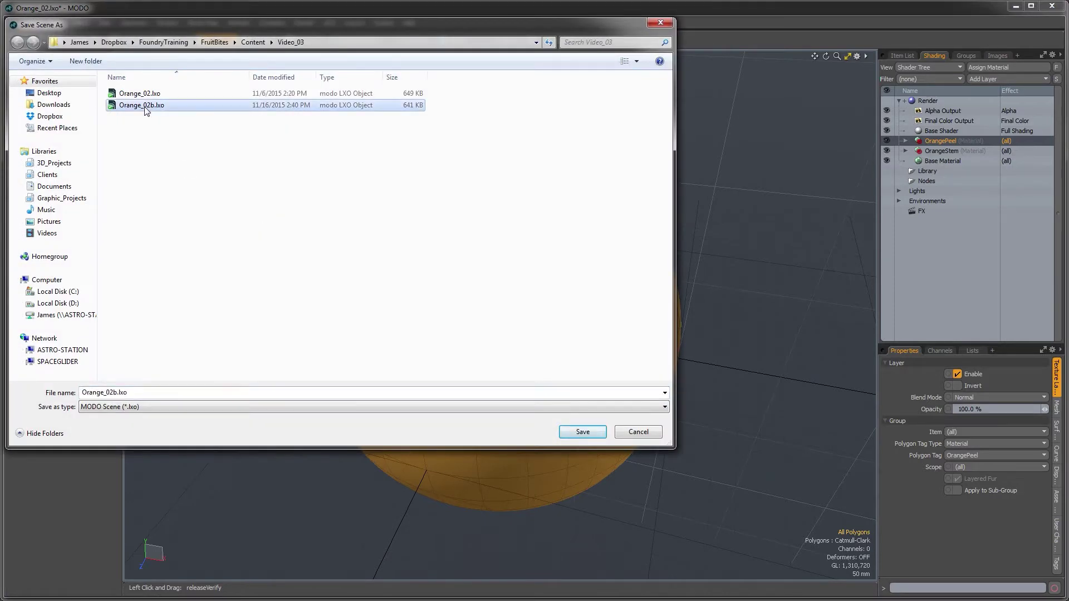
{"action": "left_click", "coordinate": [576, 430]}
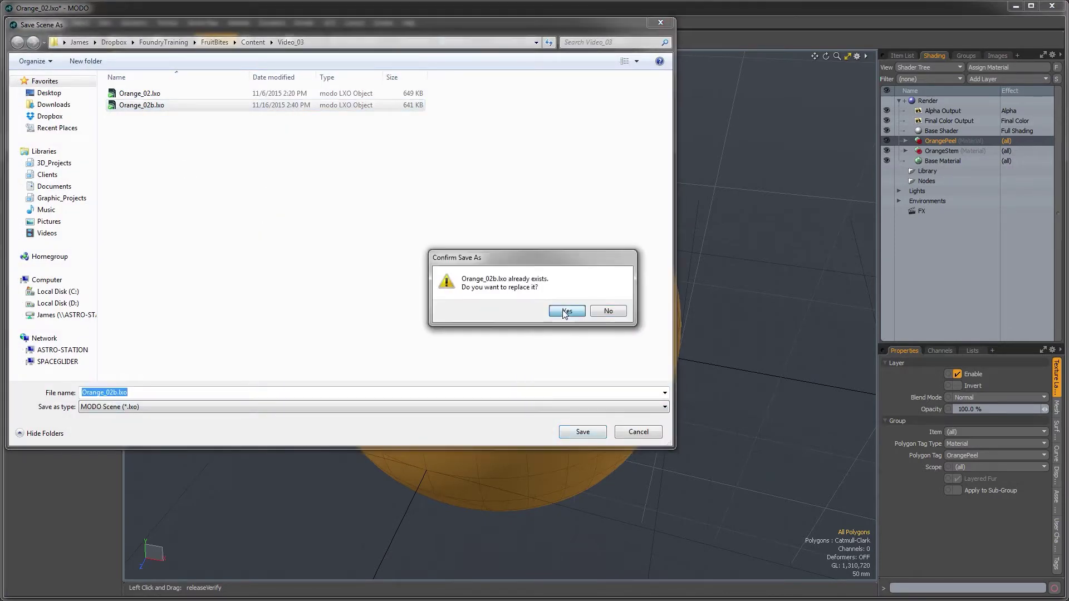
{"action": "left_click", "coordinate": [565, 311]}
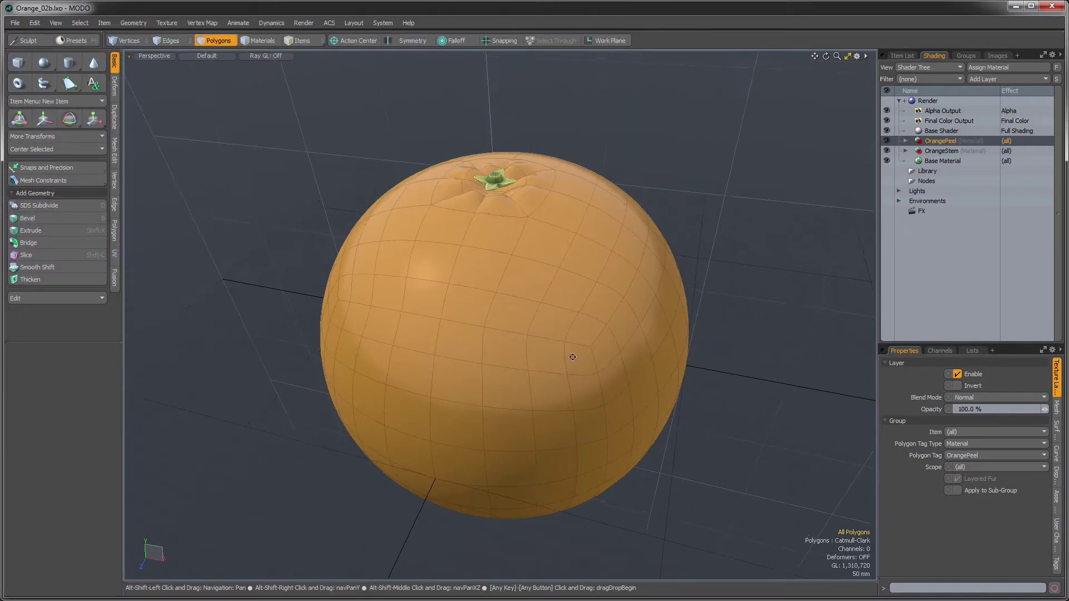
Step: Open the render preview and examine the shaded orange in it
{"action": "left_click_drag", "start_coordinate": [573, 357], "coordinate": [569, 353], "text": "alt"}
{"action": "key", "text": "F8"}
{"action": "left_click", "coordinate": [449, 280]}
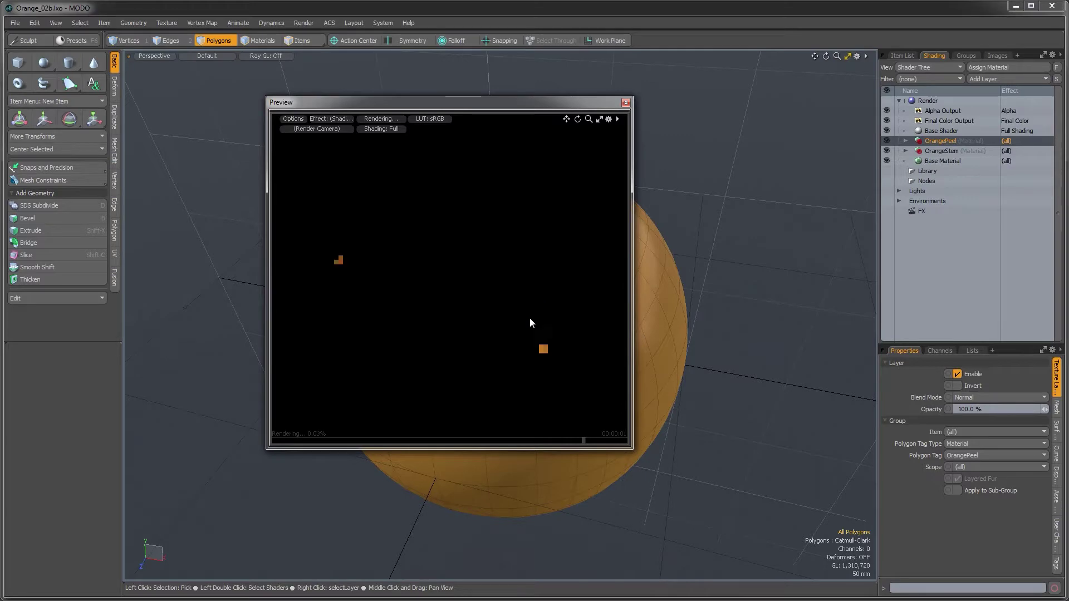
{"action": "left_click_drag", "start_coordinate": [516, 301], "coordinate": [432, 209], "text": "ctrl+alt"}
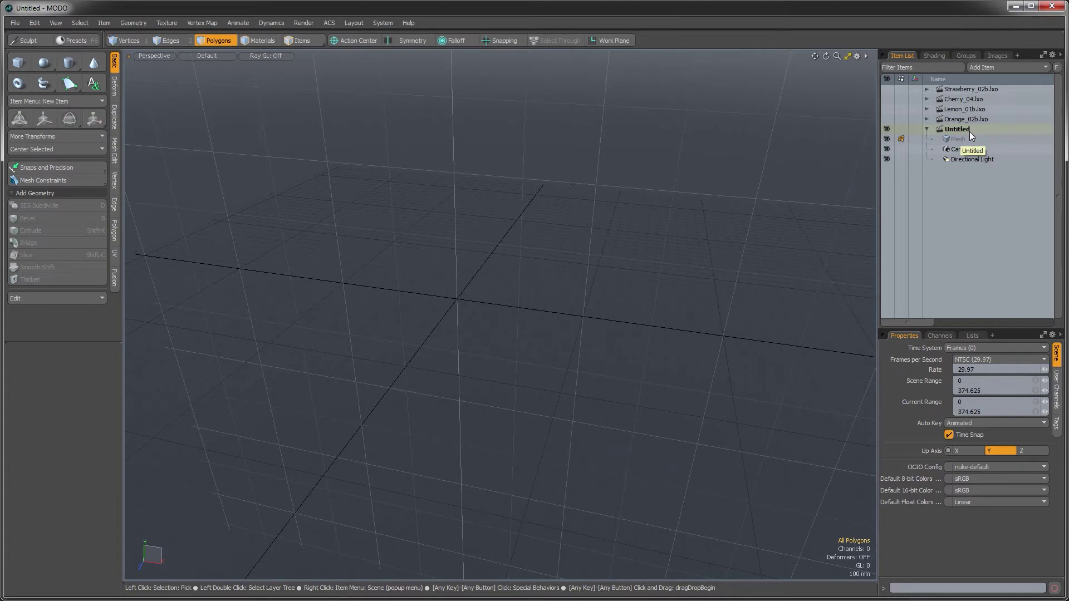
Step: Import the Orange mesh from Orange_02b.lxo with children and shaders into the untitled scene, and delete that scene's empty mesh
{"action": "left_click", "coordinate": [926, 119]}
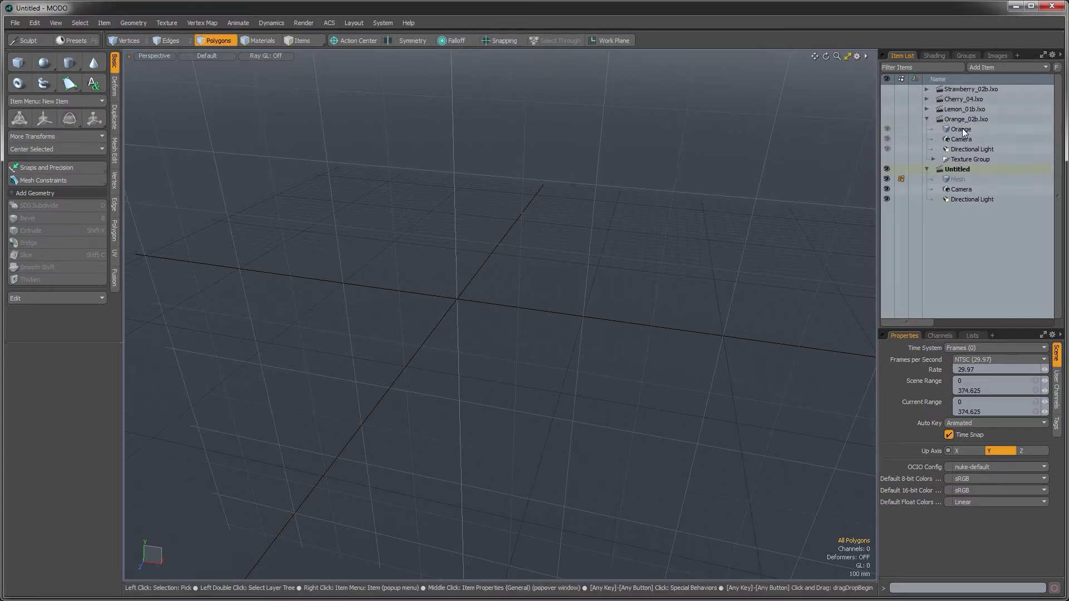
{"action": "left_click_drag", "start_coordinate": [966, 132], "coordinate": [964, 183]}
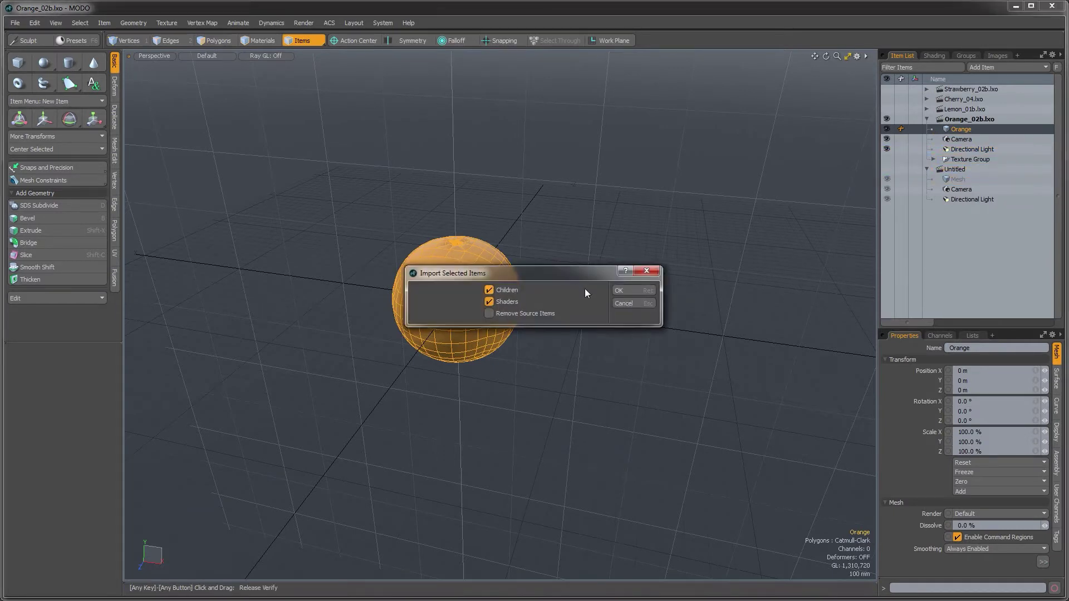
{"action": "left_click", "coordinate": [620, 288]}
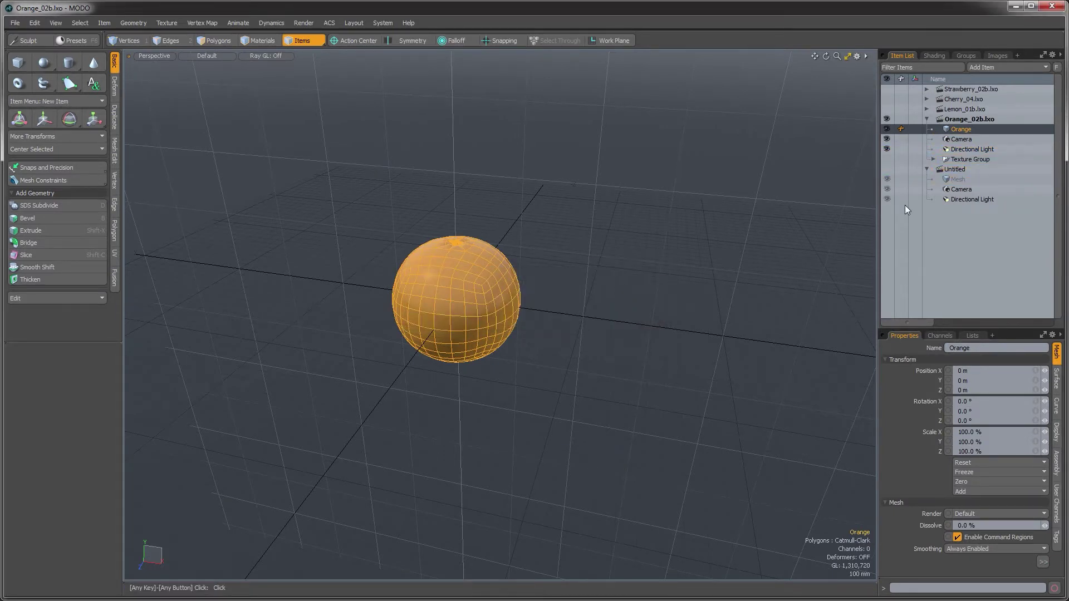
{"action": "left_click", "coordinate": [955, 180]}
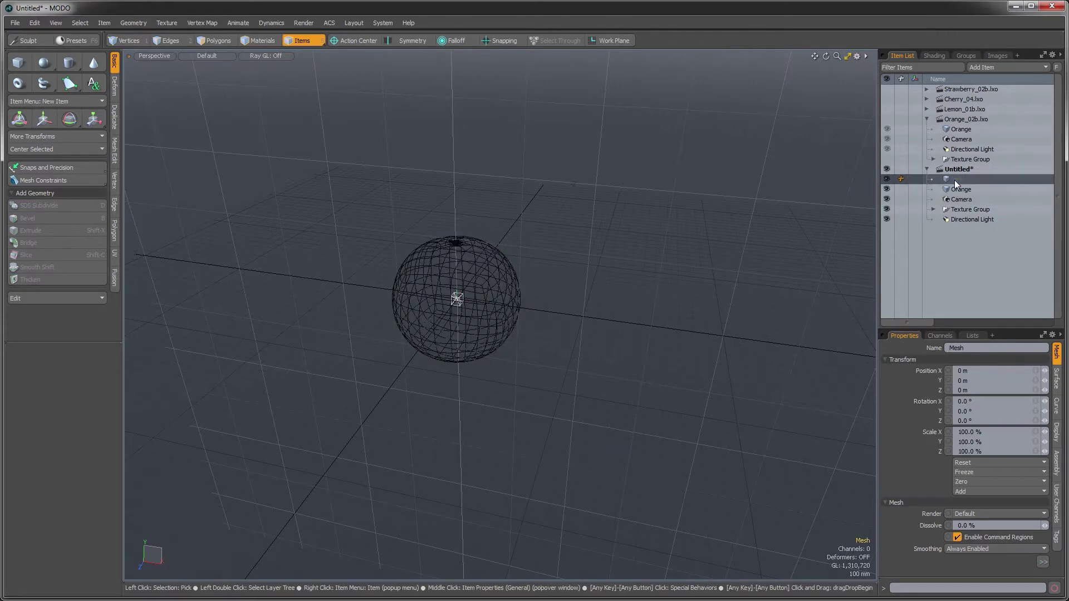
{"action": "key", "text": "Delete"}
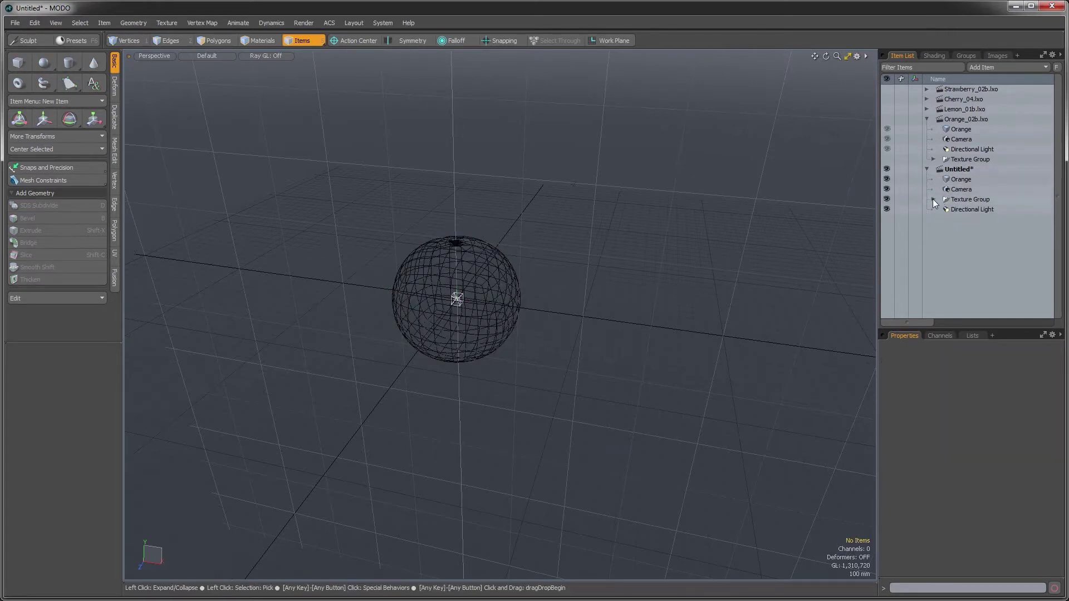
Step: Group all the orange's texture locators inside the untitled scene's Texture Group and name the group Orange
{"action": "left_click", "coordinate": [933, 199]}
{"action": "left_click", "coordinate": [966, 207]}
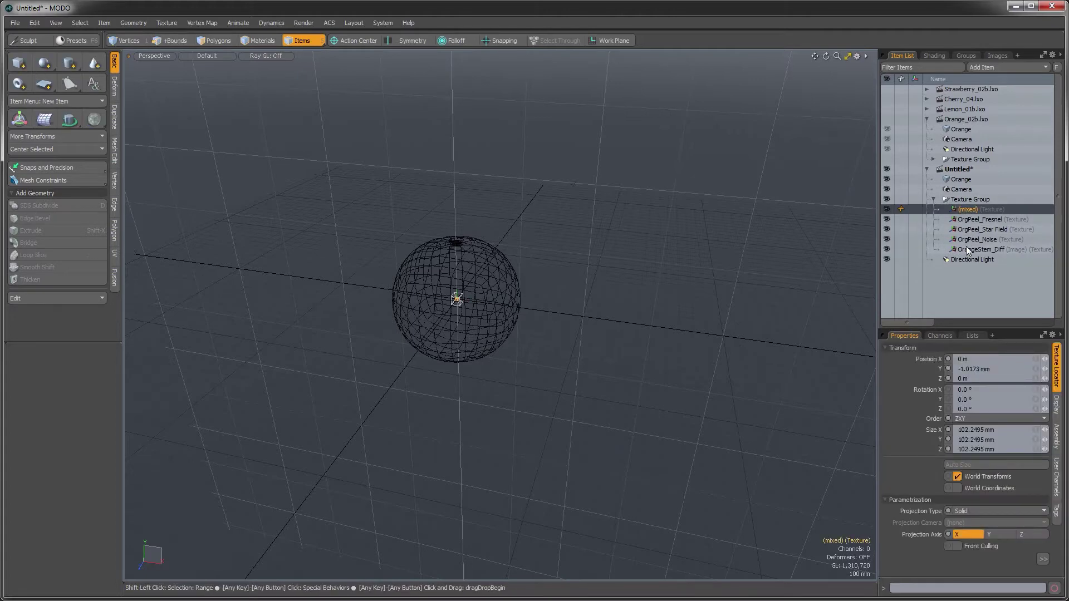
{"action": "left_click", "coordinate": [966, 247], "text": "shift"}
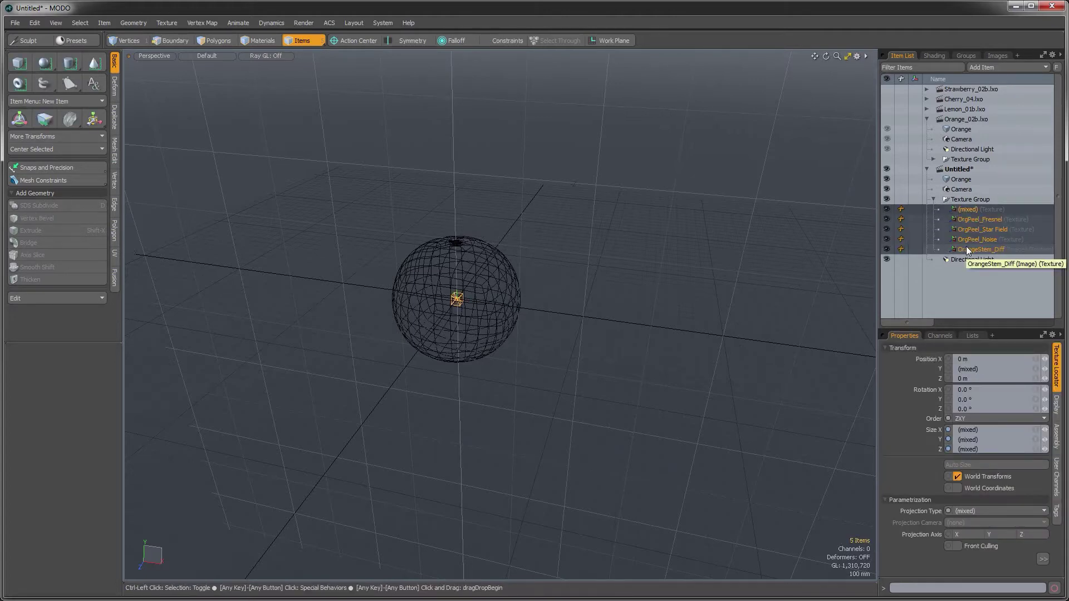
{"action": "key", "text": "ctrl+g"}
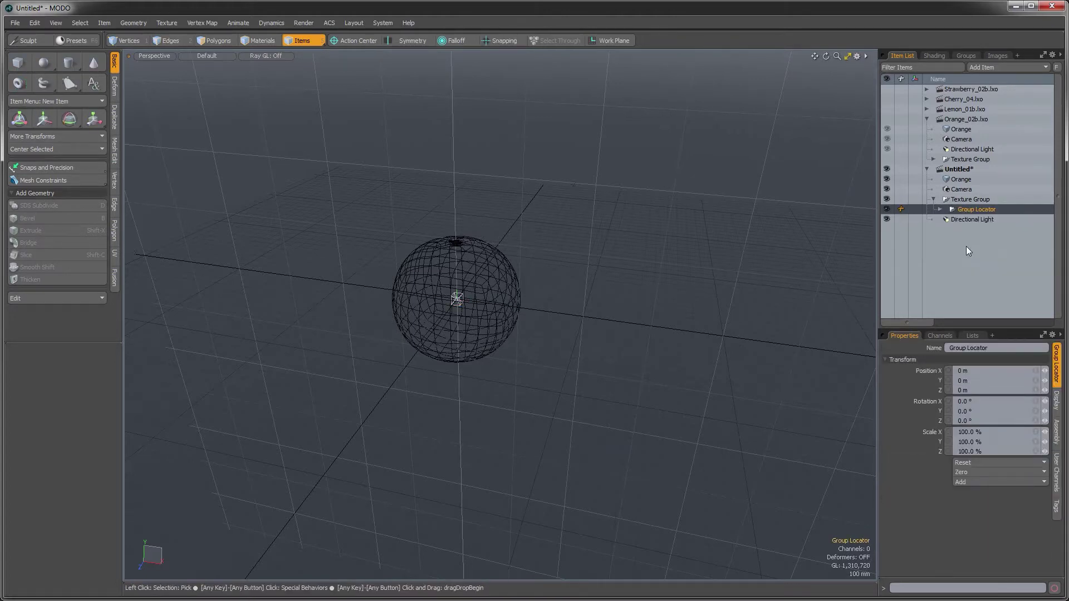
{"action": "double_click", "coordinate": [970, 208]}
{"action": "type", "text": "Orange"}
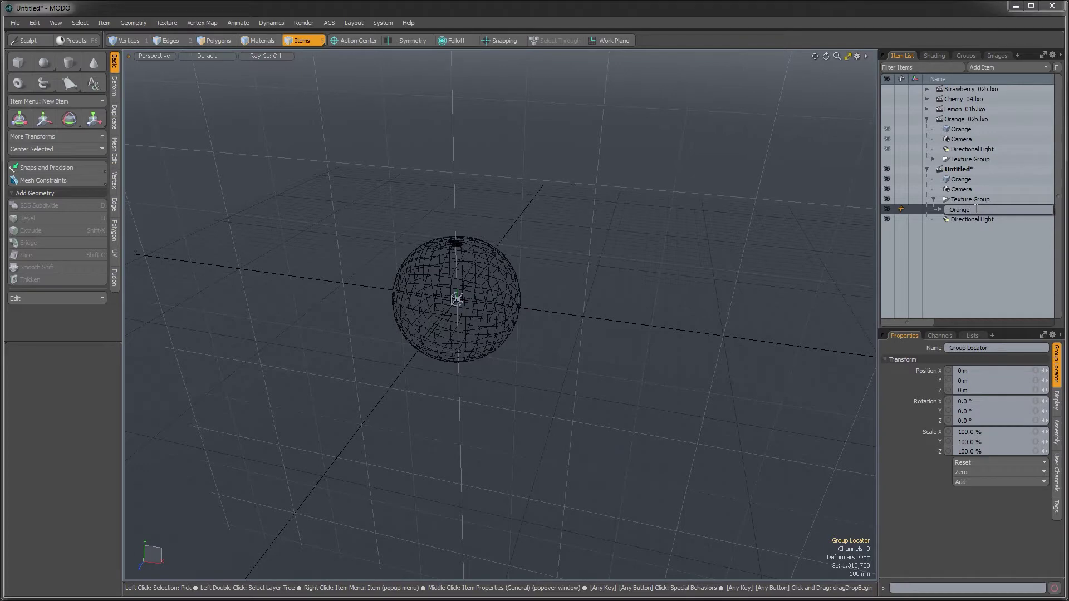
{"action": "key", "text": "Return"}
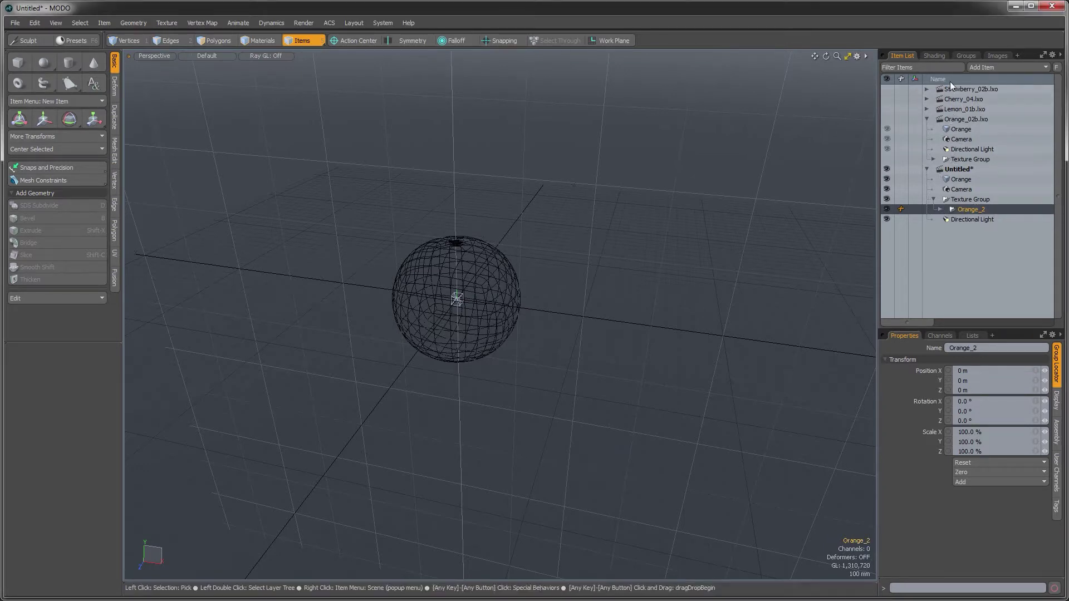
Step: Rename the imported shaders group in the Shader Tree as OrangeAll
{"action": "left_click", "coordinate": [933, 56]}
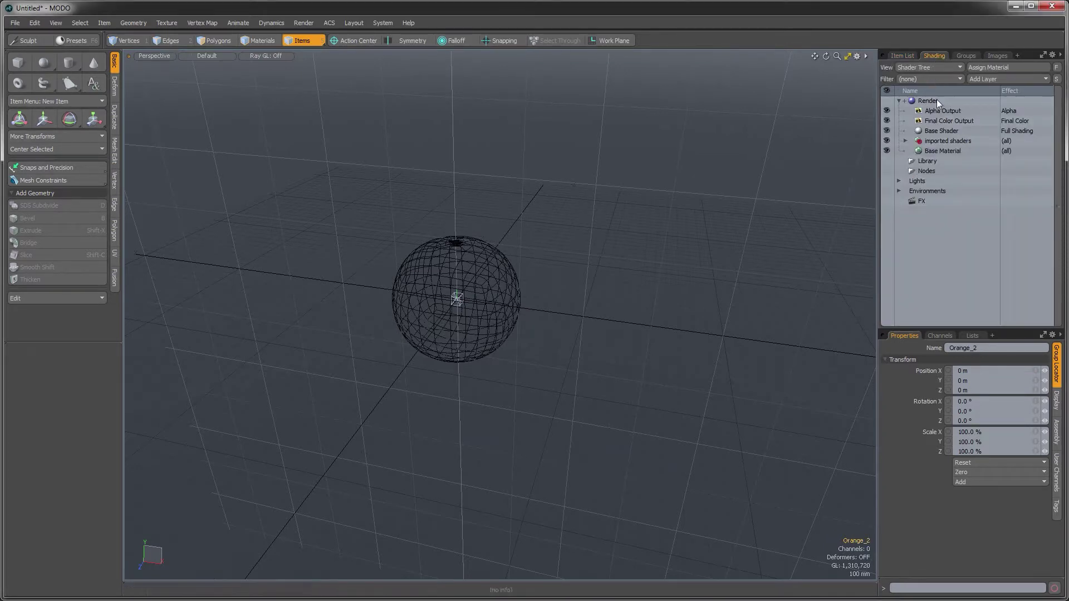
{"action": "left_click", "coordinate": [906, 141]}
{"action": "left_click", "coordinate": [940, 142]}
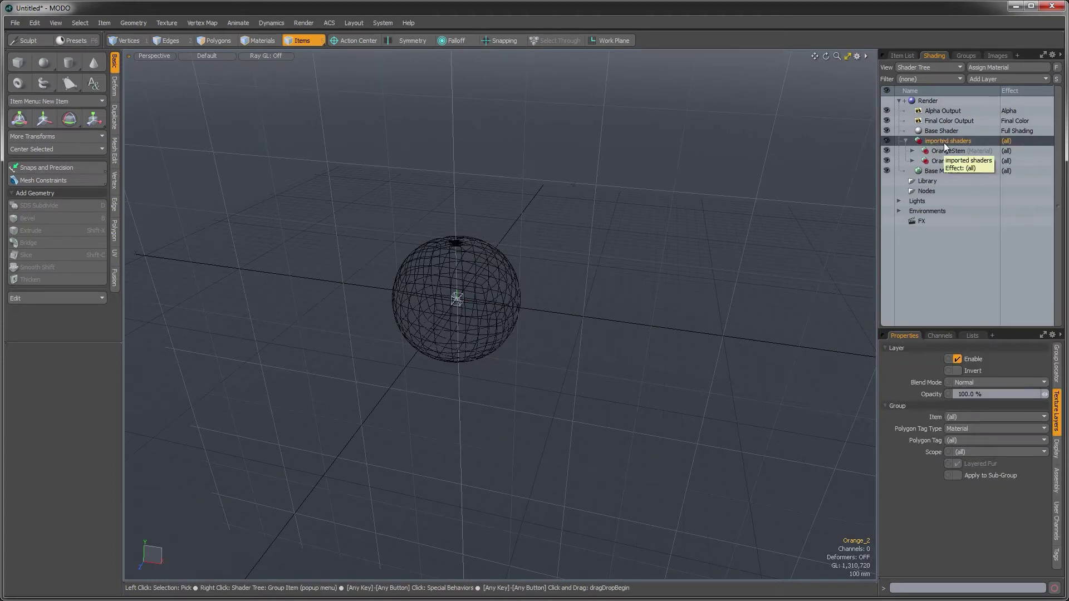
{"action": "double_click", "coordinate": [947, 141]}
{"action": "type", "text": "Or"}
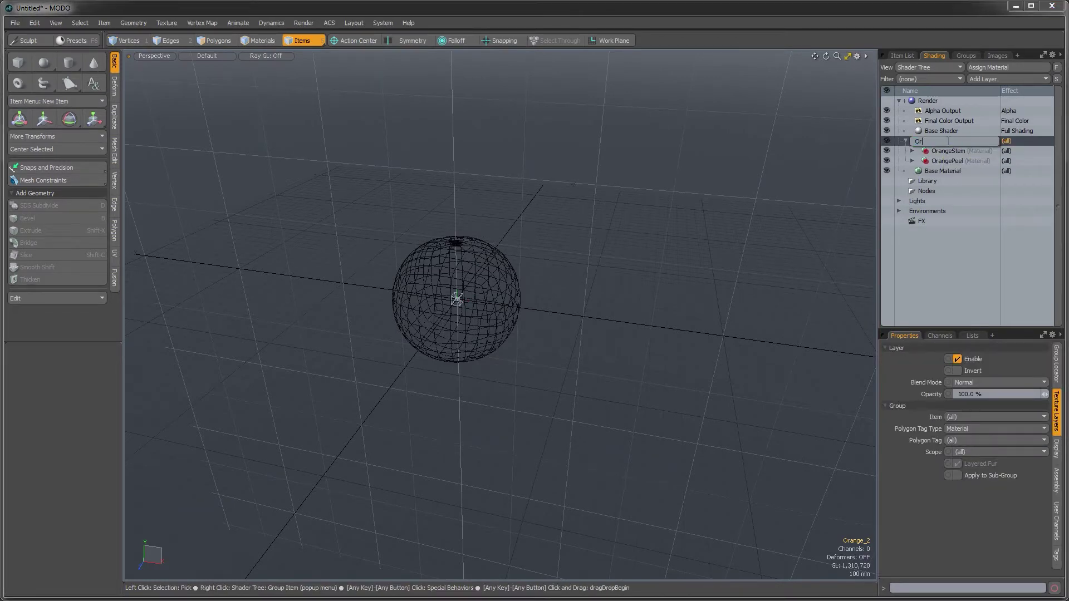
{"action": "type", "text": "angeAll"}
{"action": "key", "text": "Return"}
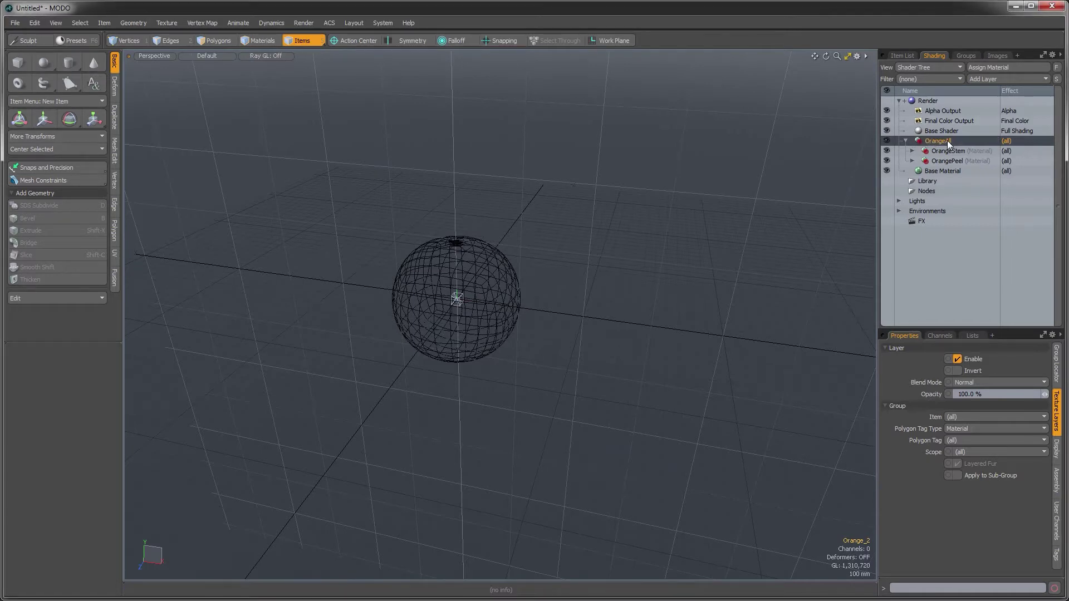
Step: Import the Lemon mesh from Lemon_01b.lxo into the untitled scene with its children and shaders
{"action": "left_click", "coordinate": [905, 55]}
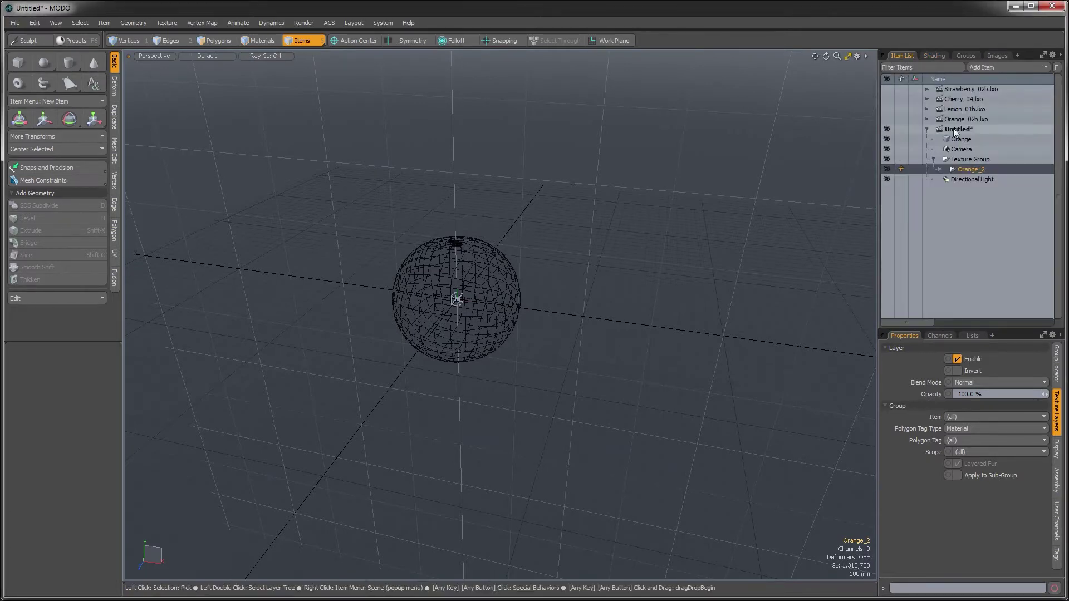
{"action": "left_click", "coordinate": [927, 110]}
{"action": "left_click_drag", "start_coordinate": [955, 119], "coordinate": [958, 174]}
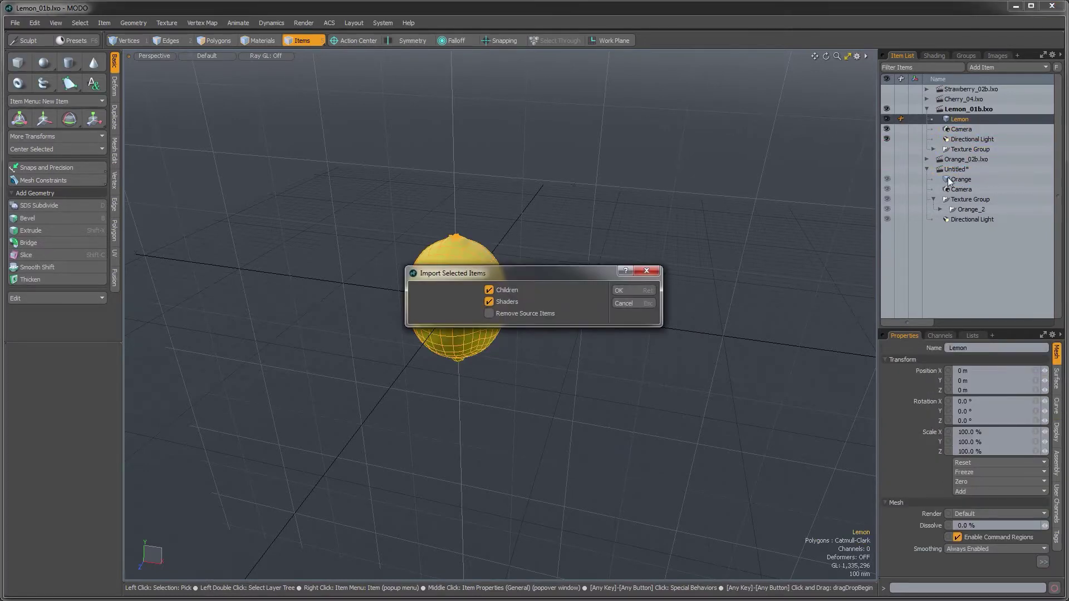
{"action": "left_click", "coordinate": [623, 289]}
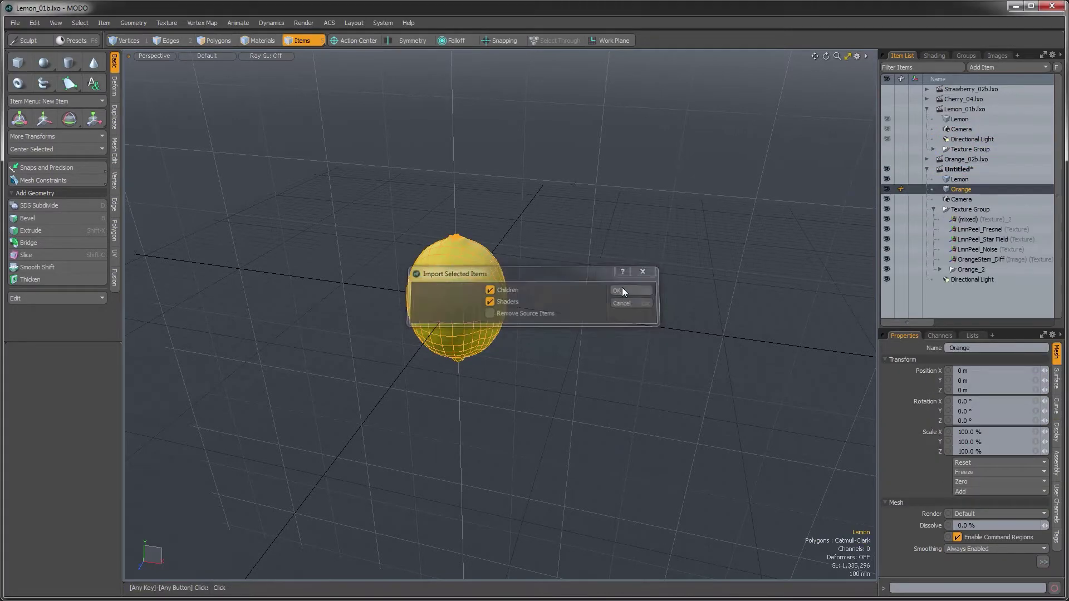
Step: Group the five newly imported lemon texture locators inside the Texture Group and name the group Lemon
{"action": "left_click", "coordinate": [964, 220]}
{"action": "left_click", "coordinate": [966, 258], "text": "shift"}
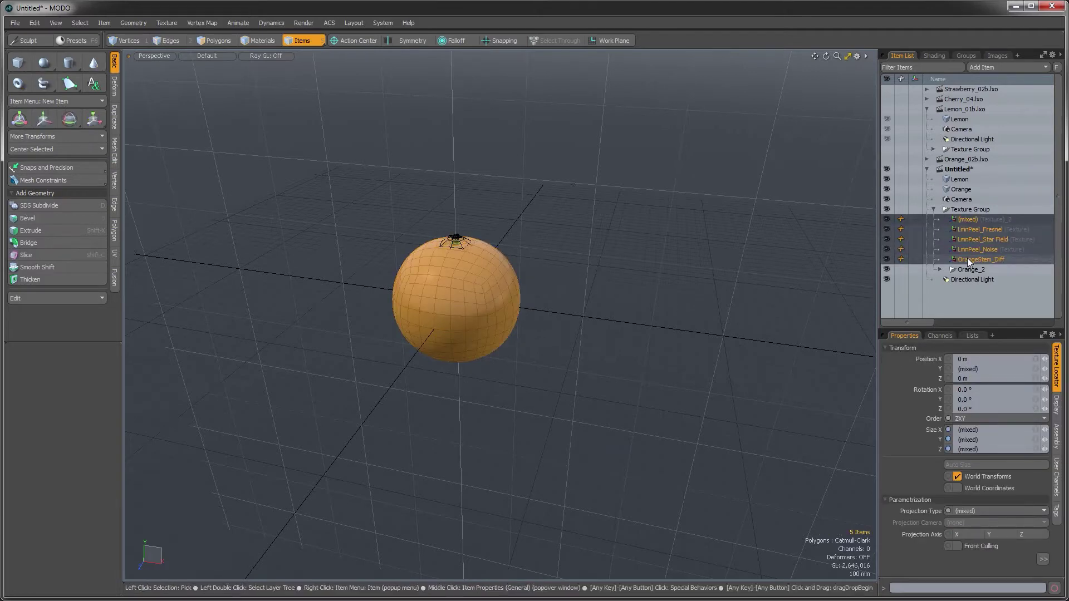
{"action": "key", "text": "ctrl+g"}
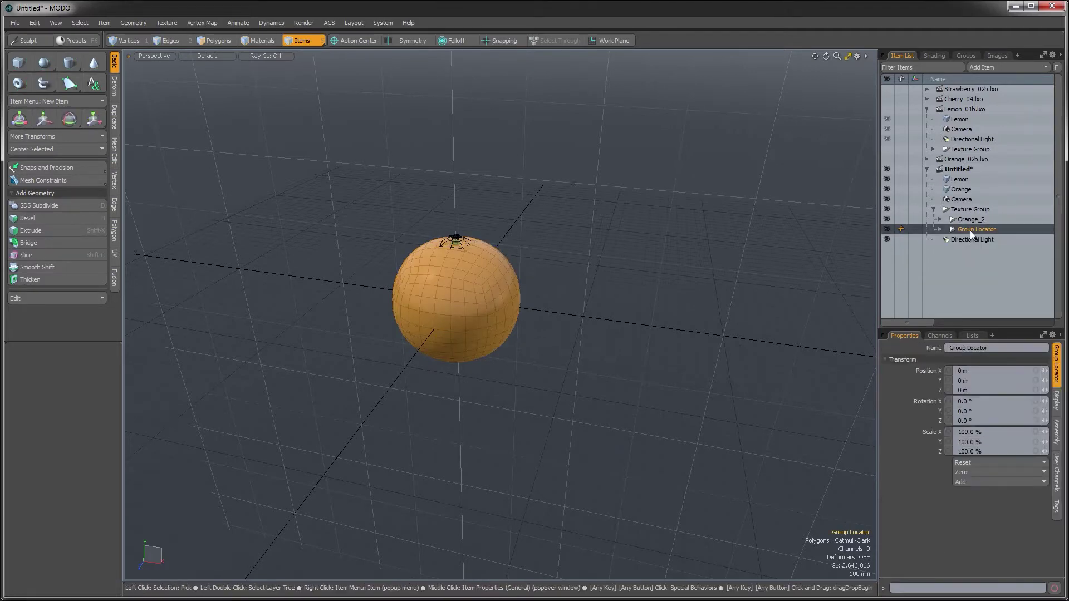
{"action": "double_click", "coordinate": [975, 229]}
{"action": "type", "text": "Lem"}
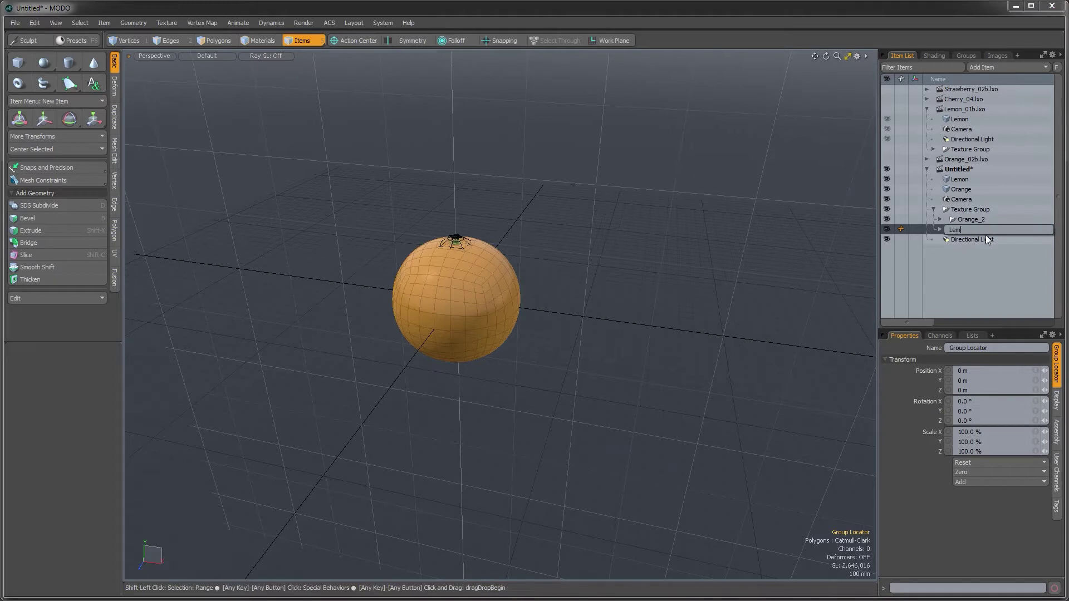
{"action": "type", "text": "on"}
{"action": "key", "text": "Return"}
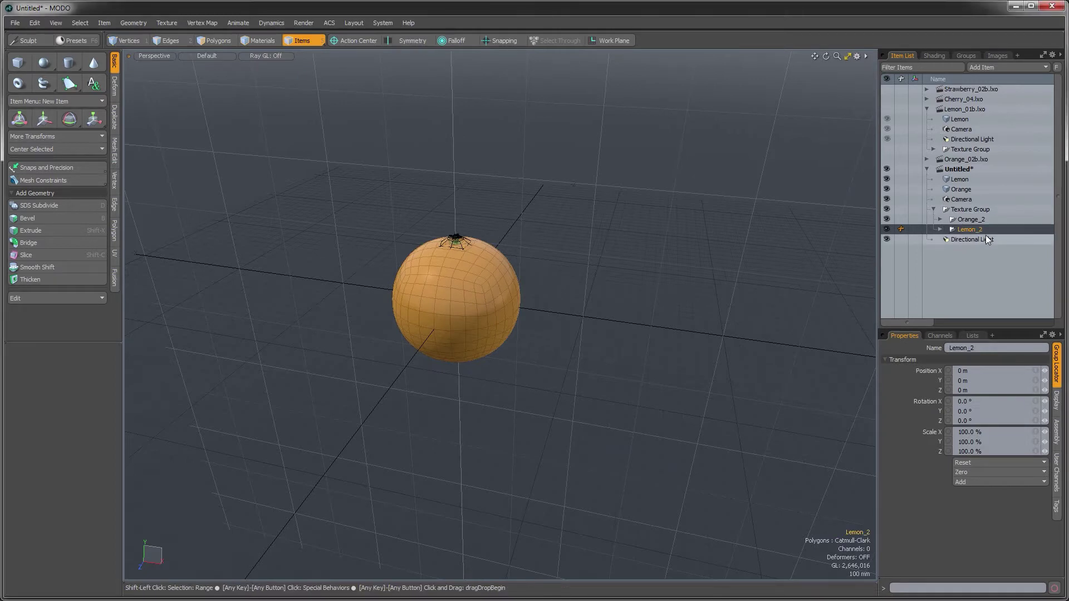
Step: Move the LemonStem and LemonPeel material groups out of OrangeAll, placing them directly above it in the Shader Tree
{"action": "left_click", "coordinate": [934, 56]}
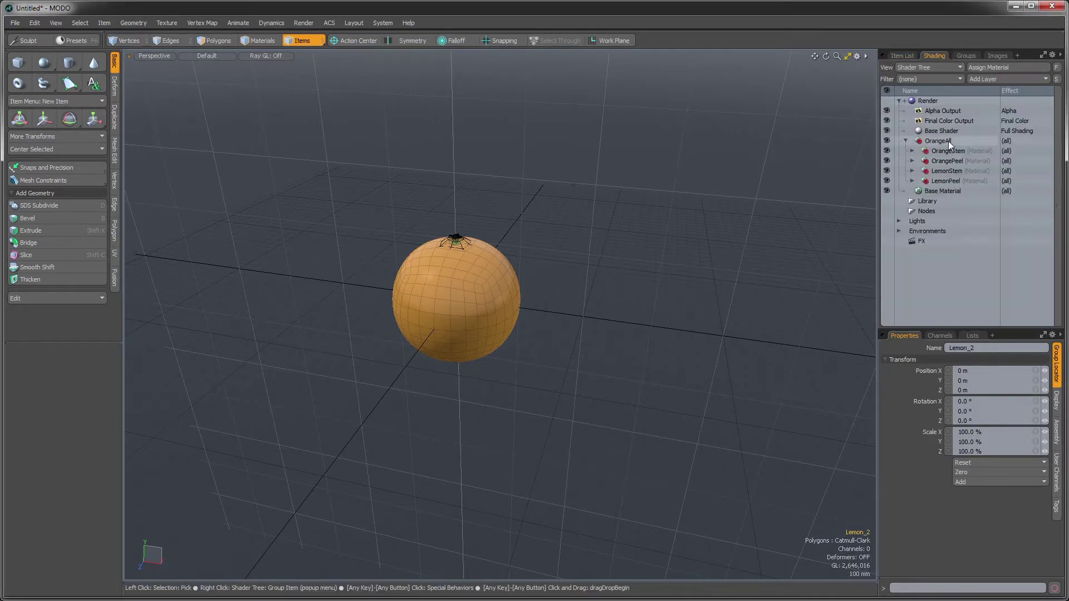
{"action": "left_click", "coordinate": [946, 171]}
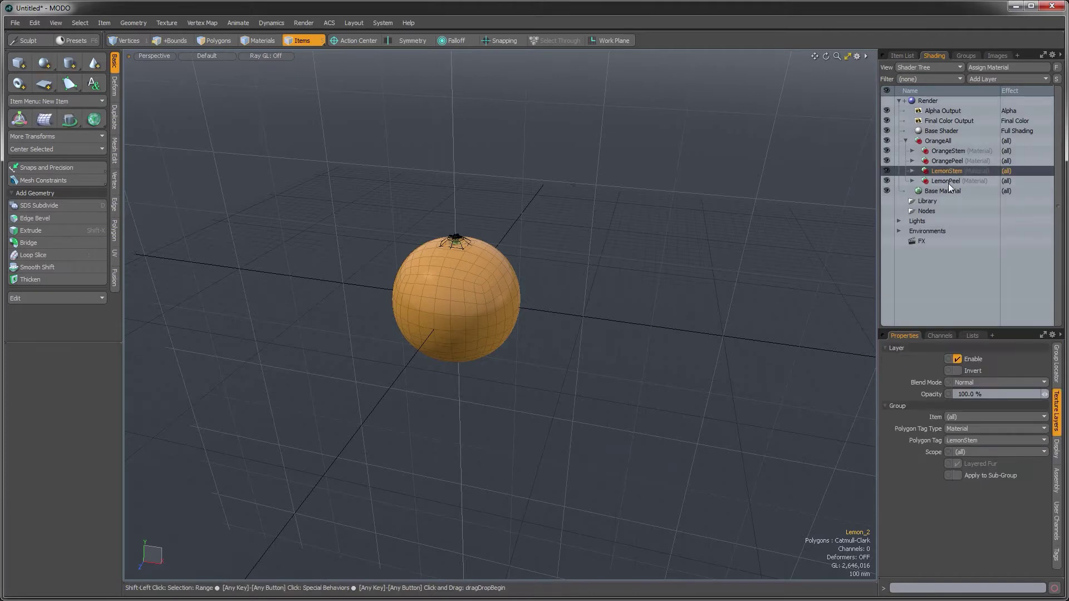
{"action": "left_click", "coordinate": [947, 181], "text": "shift"}
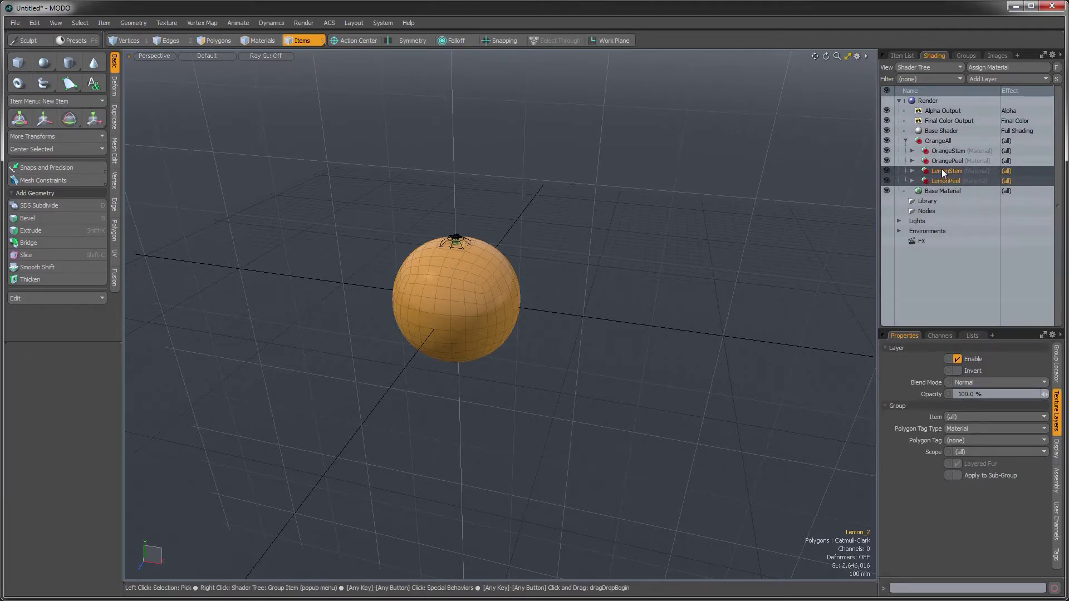
{"action": "left_click_drag", "start_coordinate": [940, 169], "coordinate": [939, 139]}
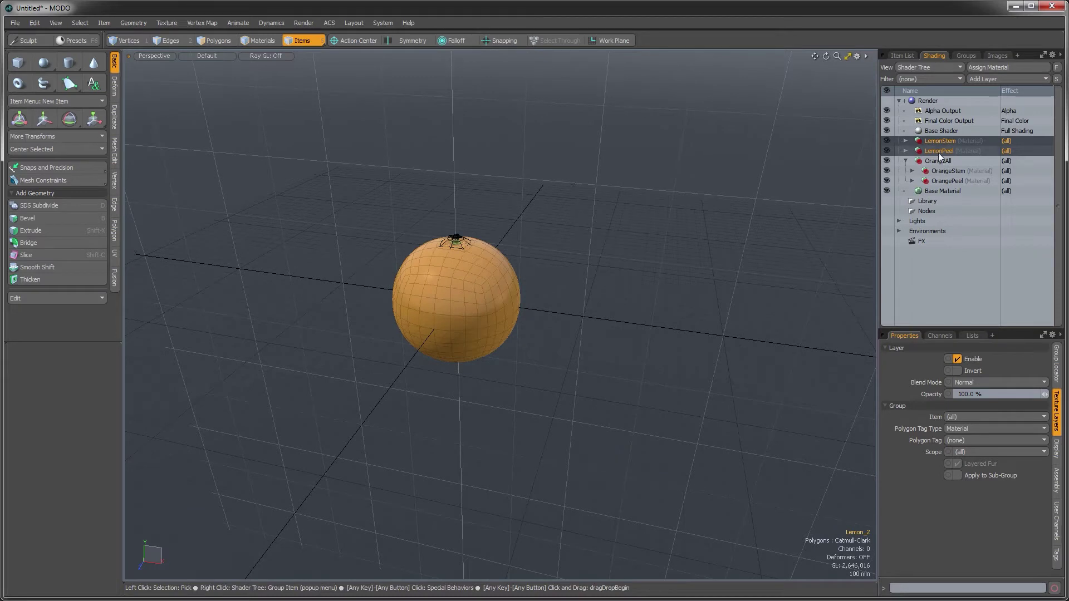
Step: Group the LemonStem and LemonPeel material groups in the Shader Tree, name the group LemonAll, and collapse OrangeAll
{"action": "key", "text": "ctrl+g"}
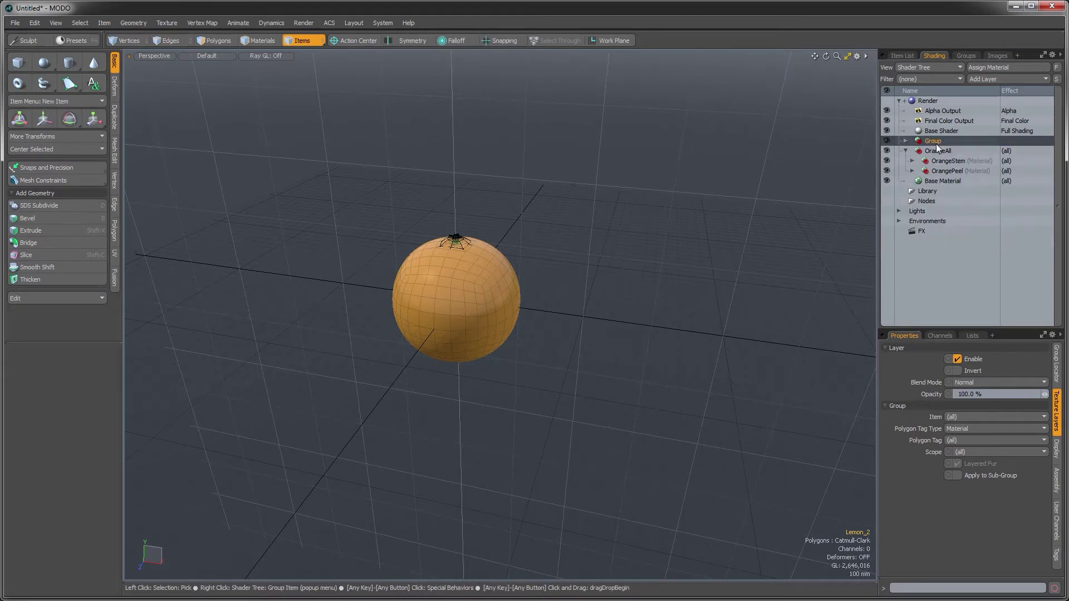
{"action": "double_click", "coordinate": [936, 142]}
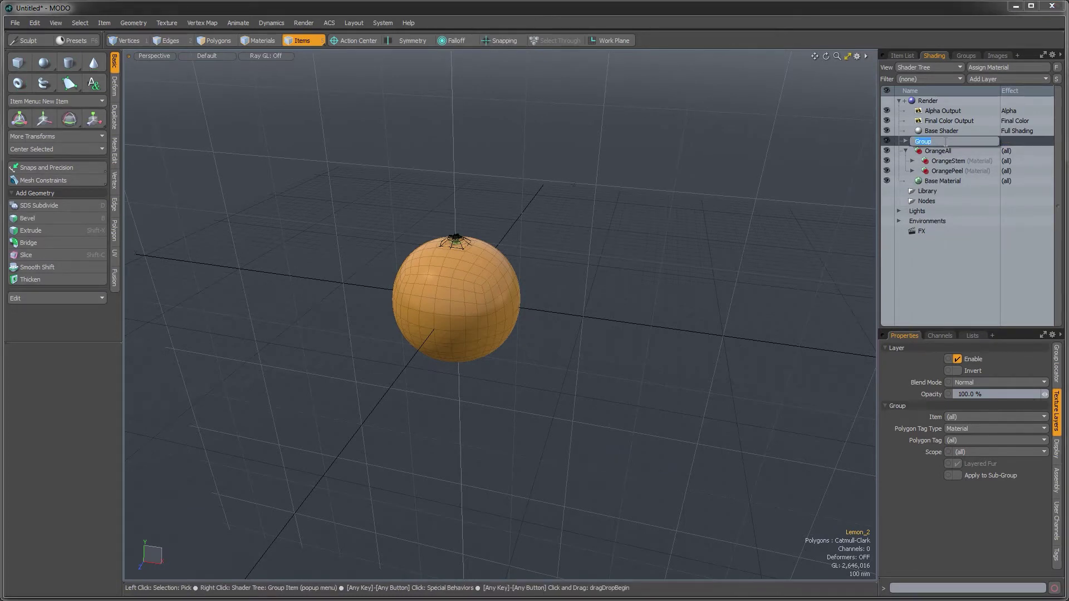
{"action": "type", "text": "LemonAll"}
{"action": "key", "text": "Return"}
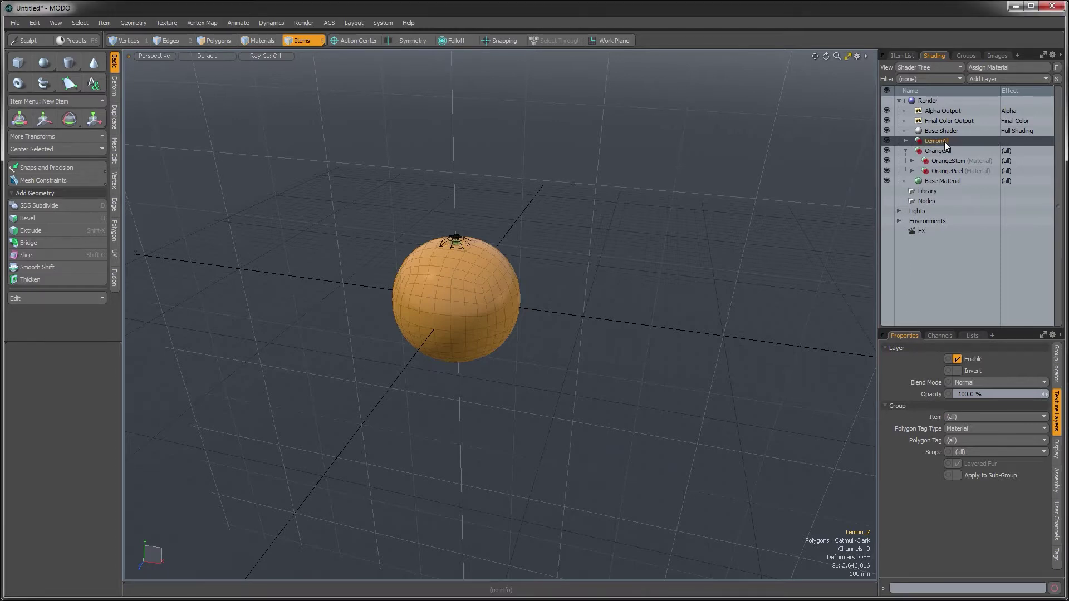
{"action": "left_click", "coordinate": [906, 151]}
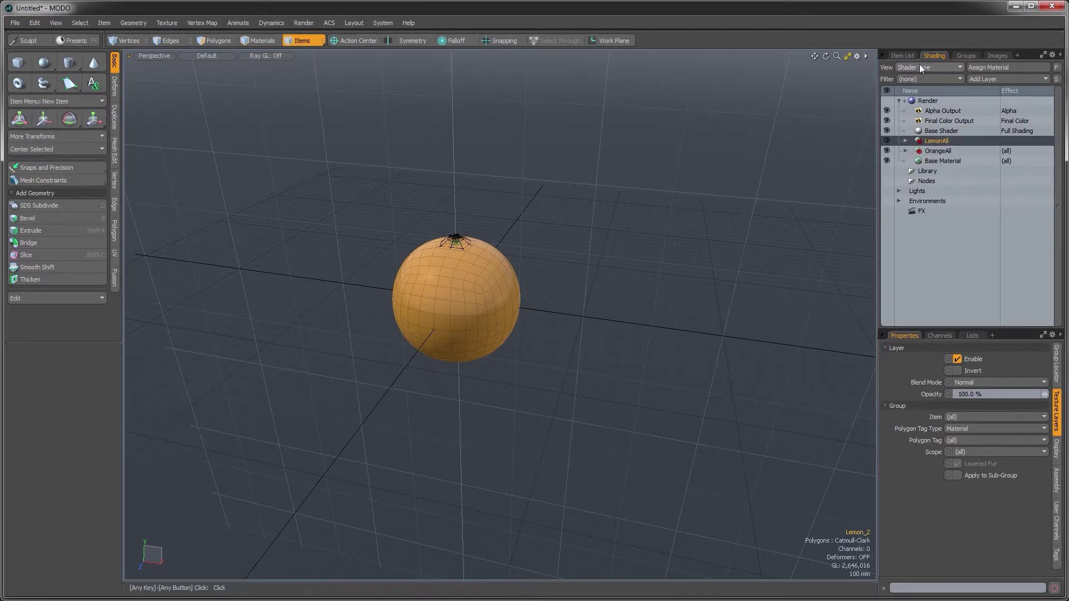
Step: Import the Cherries mesh from Cherry_04.lxo into the untitled scene with its children and shaders
{"action": "left_click", "coordinate": [904, 56]}
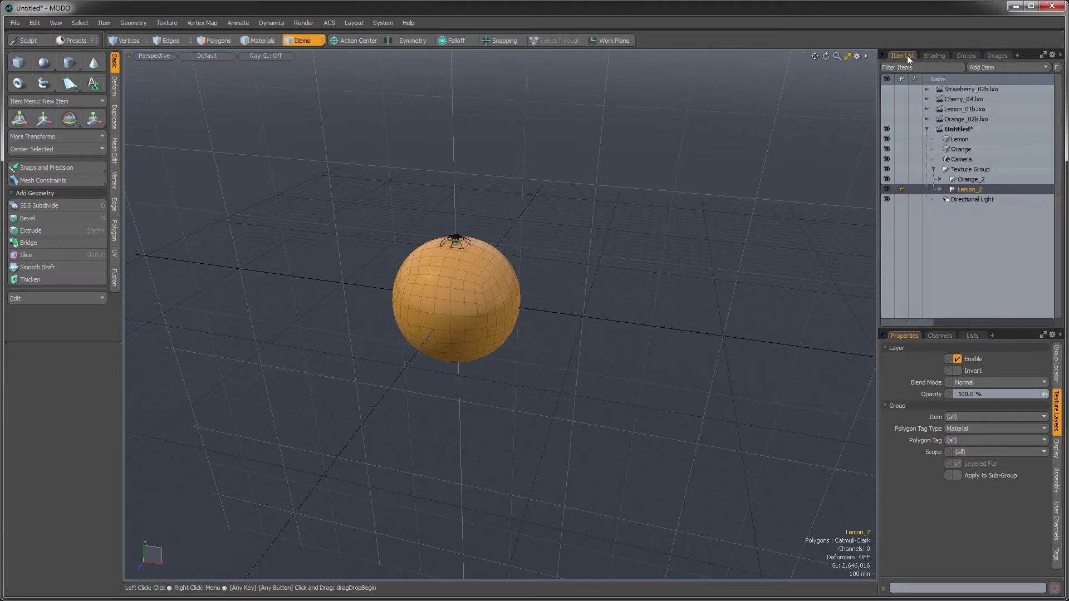
{"action": "left_click", "coordinate": [927, 99]}
{"action": "left_click_drag", "start_coordinate": [962, 109], "coordinate": [962, 171]}
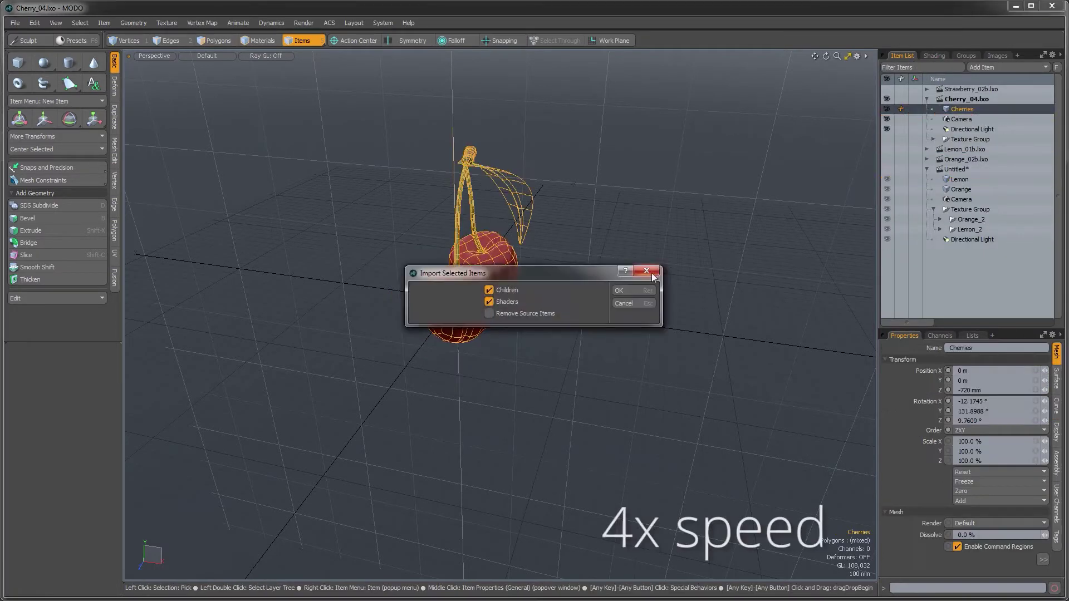
{"action": "left_click", "coordinate": [651, 273]}
Step: Group the newly imported cherry texture locators inside the Texture Group and name the group Cherries
{"action": "left_click", "coordinate": [963, 228]}
{"action": "left_click", "coordinate": [971, 297], "text": "shift"}
{"action": "key", "text": "ctrl+g"}
{"action": "double_click", "coordinate": [977, 250]}
{"action": "type", "text": "Cherries"}
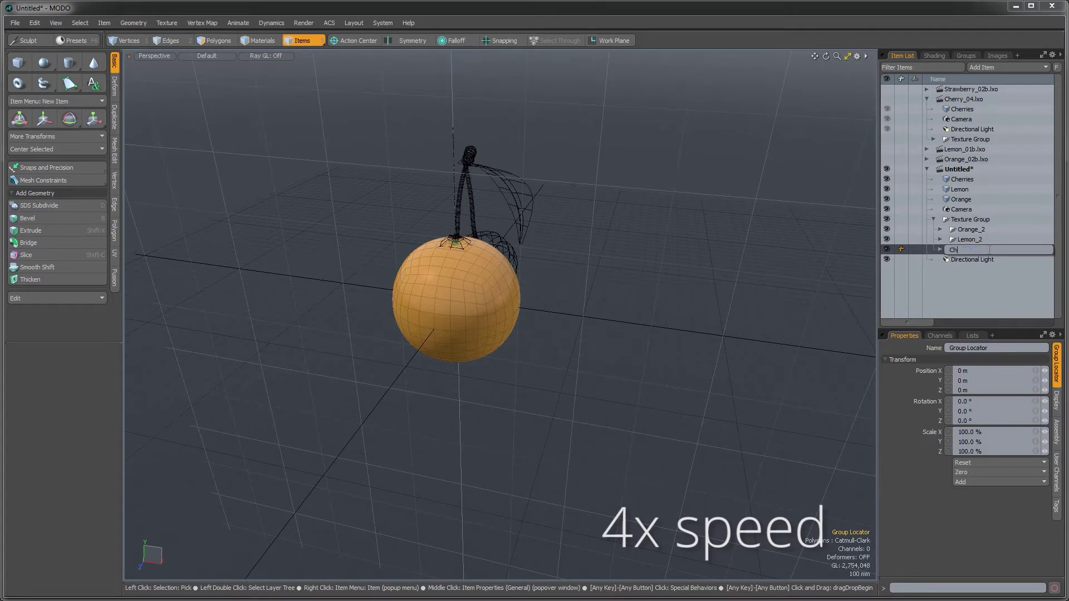
{"action": "key", "text": "Return"}
Step: Move the CherryLeaf, CherryFlesh and CherryStem material groups out of OrangeAll, placing them above LemonAll in the Shader Tree
{"action": "left_click", "coordinate": [934, 57]}
{"action": "left_click", "coordinate": [905, 151]}
{"action": "left_click", "coordinate": [941, 181]}
{"action": "left_click", "coordinate": [942, 201], "text": "shift"}
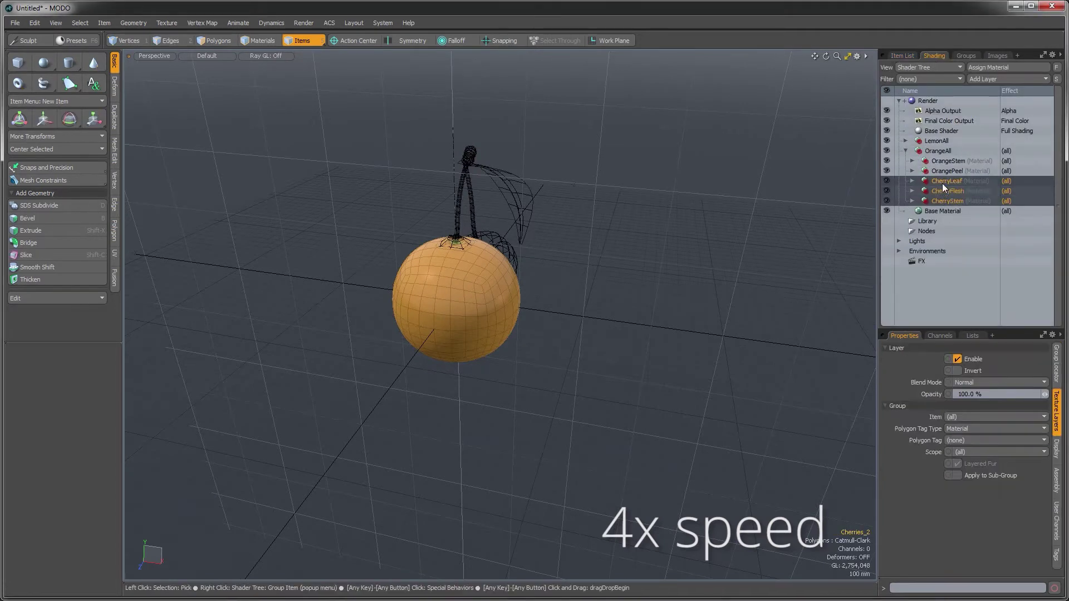
{"action": "left_click_drag", "start_coordinate": [942, 183], "coordinate": [937, 136]}
Step: Group the three cherry material groups in the Shader Tree and name the group CherriesAll
{"action": "key", "text": "ctrl+g"}
{"action": "double_click", "coordinate": [938, 141]}
{"action": "type", "text": "CherriesAll"}
{"action": "key", "text": "Return"}
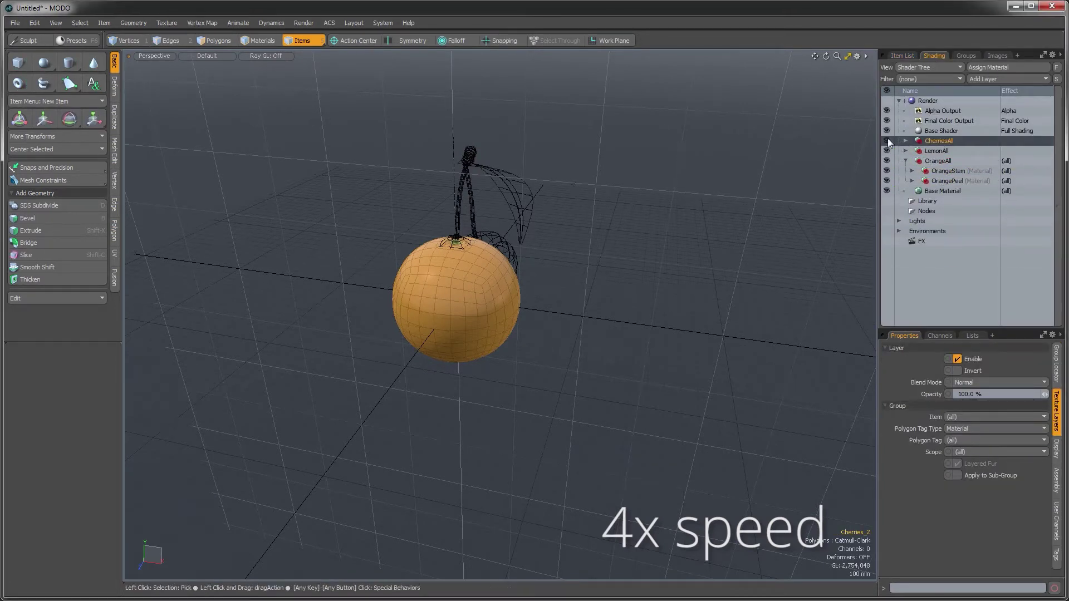
Step: Import the Strawberry mesh from Strawberry_02b.lxo into the untitled scene with its children and shaders
{"action": "left_click", "coordinate": [906, 58]}
{"action": "left_click", "coordinate": [958, 98]}
{"action": "left_click_drag", "start_coordinate": [958, 98], "coordinate": [958, 170]}
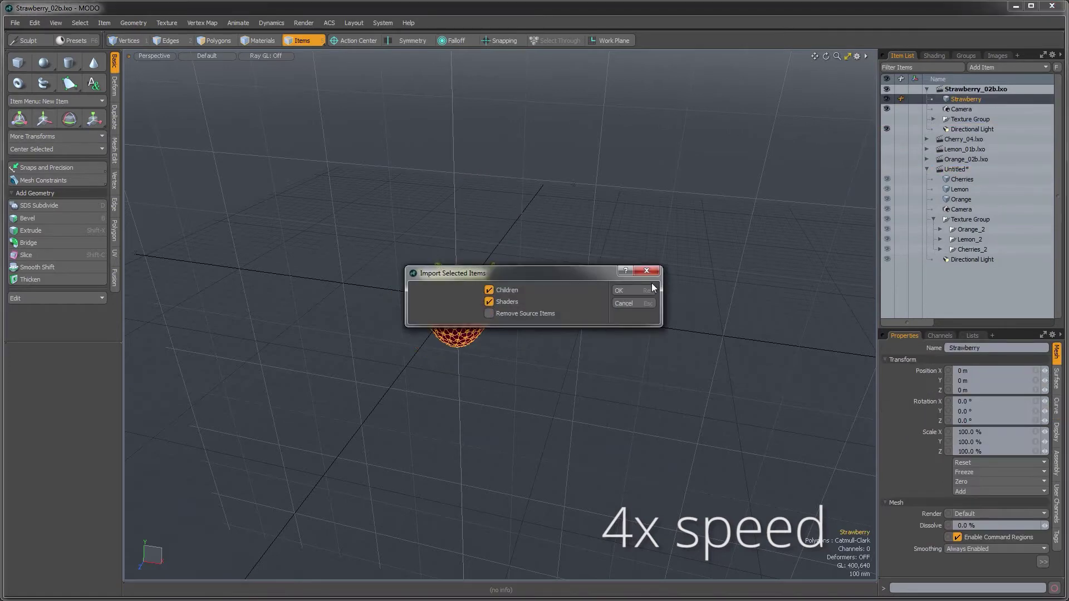
{"action": "left_click", "coordinate": [640, 289]}
Step: Group the newly imported strawberry texture locators inside the Texture Group and name the group Strawberry
{"action": "left_click", "coordinate": [956, 203]}
{"action": "left_click", "coordinate": [963, 239]}
{"action": "left_click", "coordinate": [964, 261], "text": "shift"}
{"action": "key", "text": "ctrl+g"}
{"action": "double_click", "coordinate": [988, 270]}
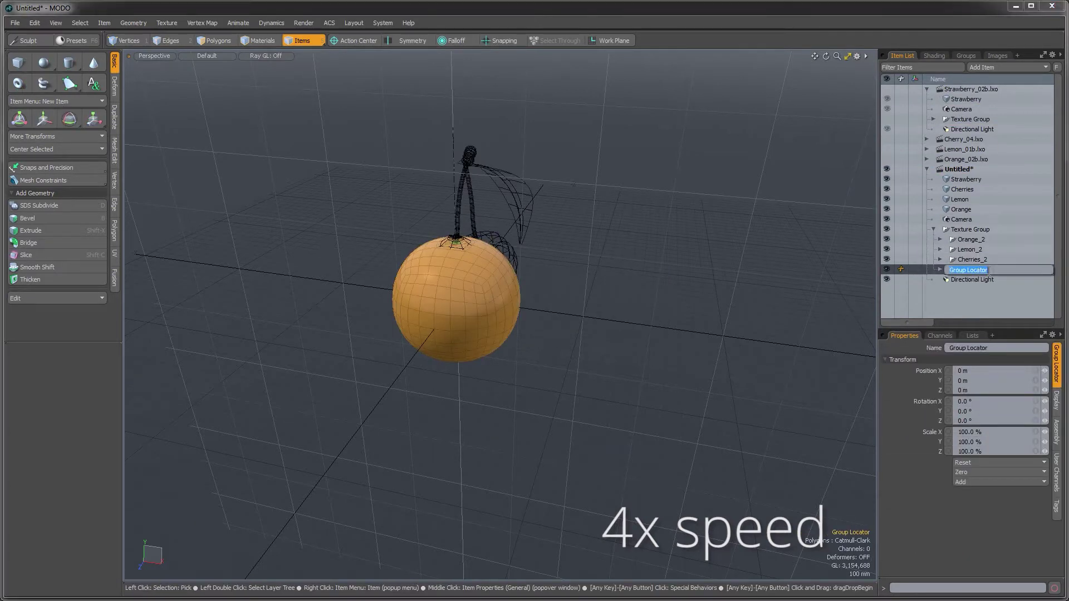
{"action": "type", "text": "Strawberry"}
{"action": "key", "text": "Return"}
Step: Move the StrawberryTop, BerryCap, StrawberrySeed and StrawberryFlesh groups out of OrangeAll, placing them above CherriesAll in the Shader Tree
{"action": "left_click", "coordinate": [934, 55]}
{"action": "left_click", "coordinate": [940, 193]}
{"action": "left_click", "coordinate": [941, 202], "text": "shift"}
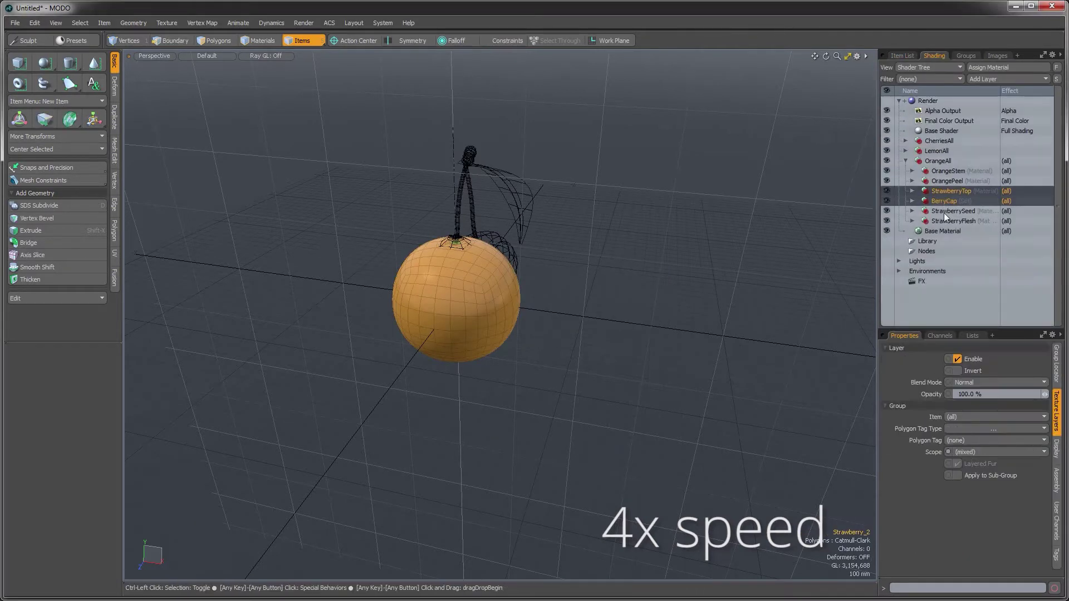
{"action": "left_click", "coordinate": [942, 220], "text": "shift"}
{"action": "left_click_drag", "start_coordinate": [942, 192], "coordinate": [940, 139]}
Step: Group the four strawberry shader groups, name the group StrawberryAll, and collapse OrangeAll
{"action": "key", "text": "ctrl+g"}
{"action": "double_click", "coordinate": [940, 140]}
{"action": "type", "text": "Str"}
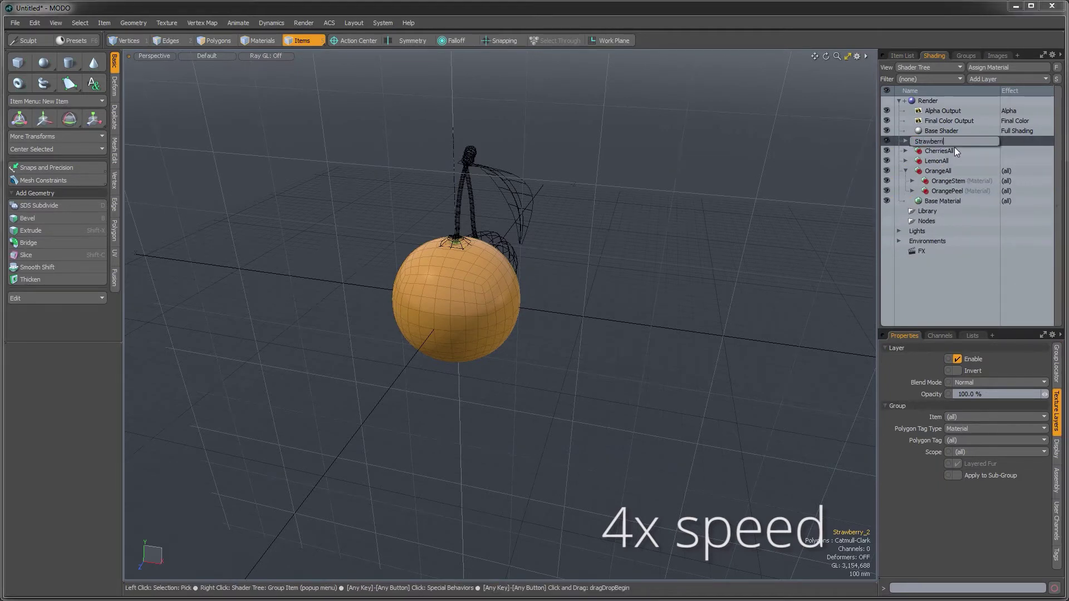
{"action": "type", "text": "awberryAll"}
{"action": "key", "text": "Return"}
{"action": "left_click", "coordinate": [905, 171]}
Step: Save the combined scene as AllFruits_01.lxo in the Video_10 folder, overwriting the existing file
{"action": "left_click", "coordinate": [902, 56]}
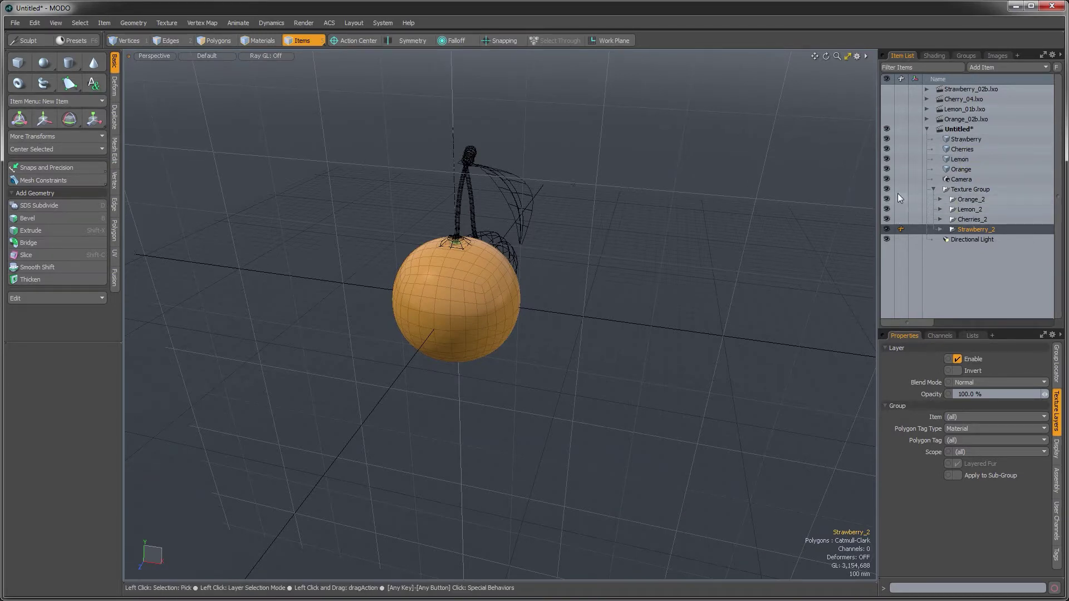
{"action": "left_click", "coordinate": [957, 170]}
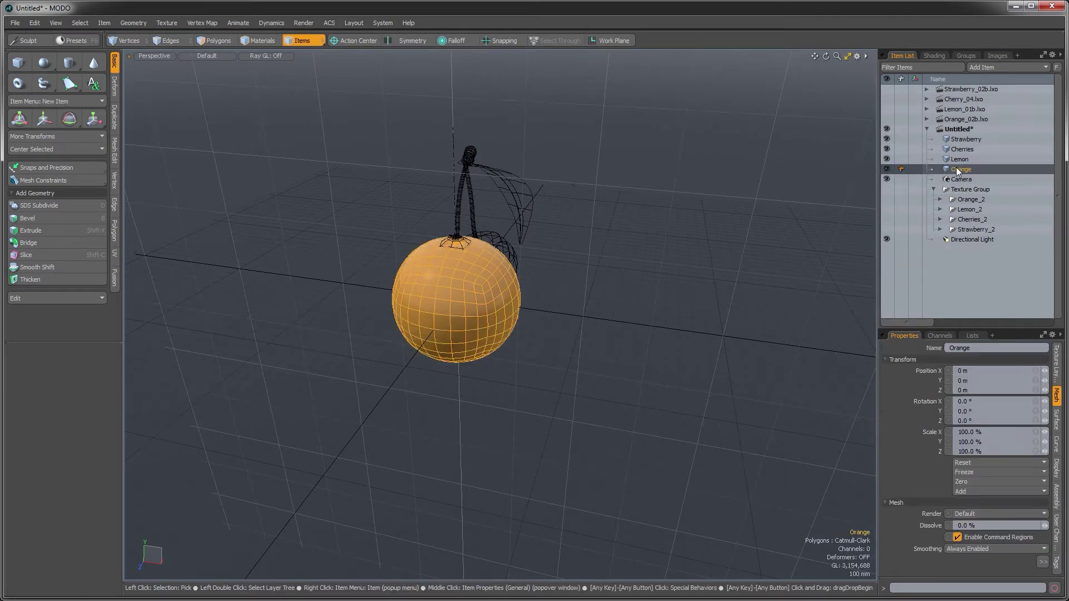
{"action": "left_click", "coordinate": [17, 24]}
{"action": "left_click", "coordinate": [48, 143]}
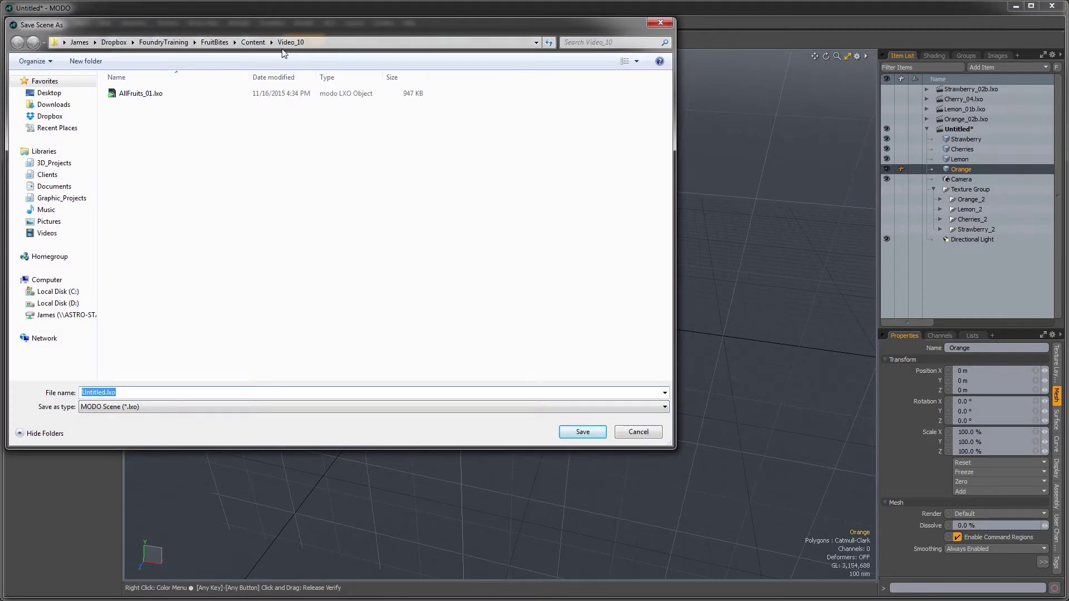
{"action": "left_click", "coordinate": [143, 95]}
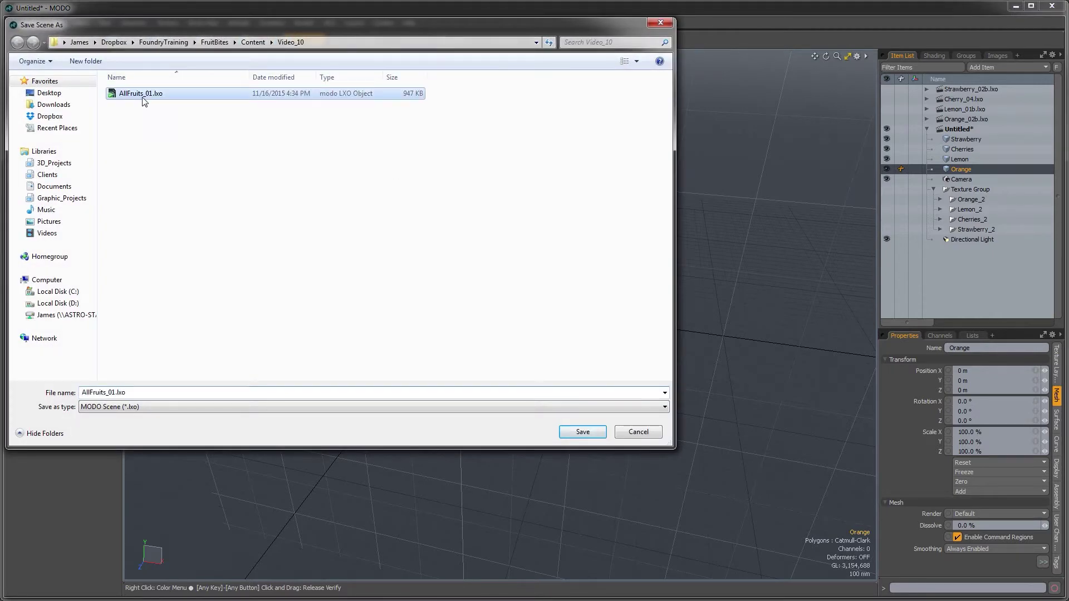
{"action": "left_click", "coordinate": [582, 432]}
{"action": "left_click", "coordinate": [565, 312]}
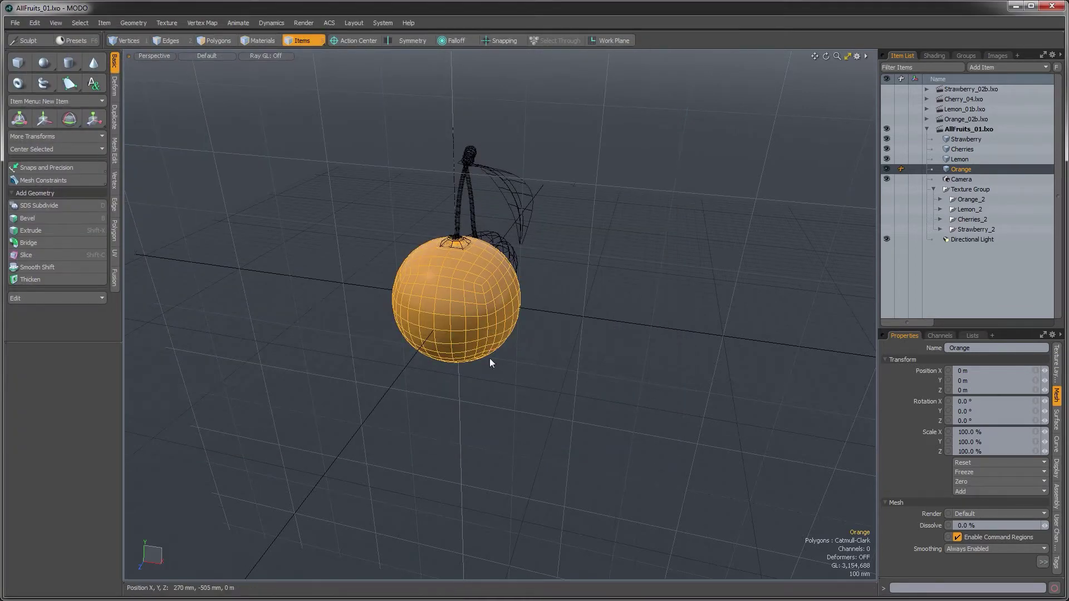
Step: Switch to Photoshop and examine how the fruits are arranged in the PackageFrontComp.jpg reference
{"action": "left_click_drag", "start_coordinate": [489, 359], "coordinate": [394, 385], "text": "alt"}
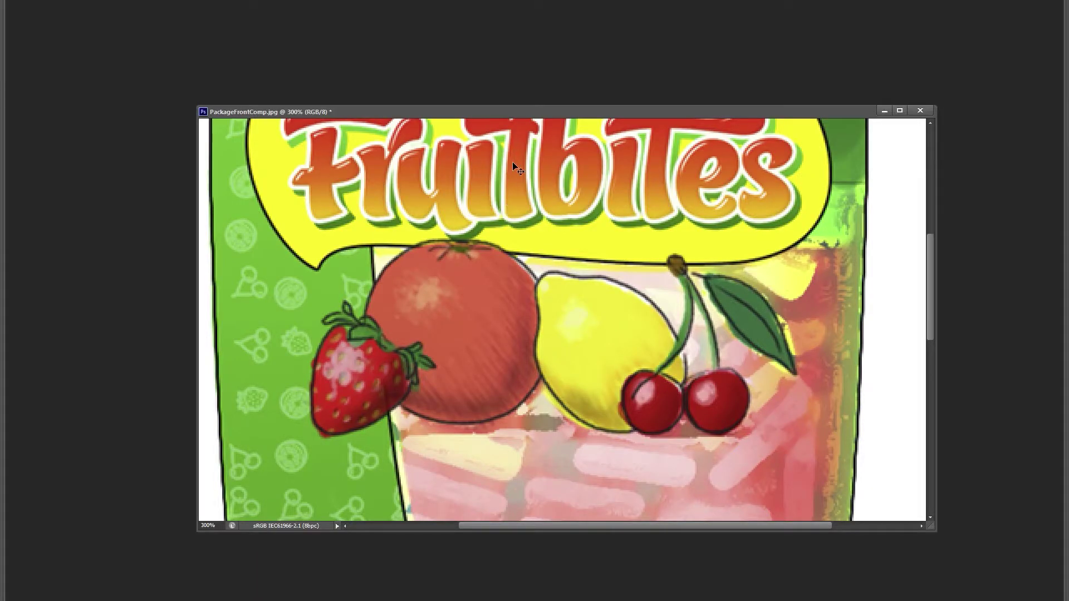
{"action": "left_click_drag", "start_coordinate": [536, 115], "coordinate": [479, 110]}
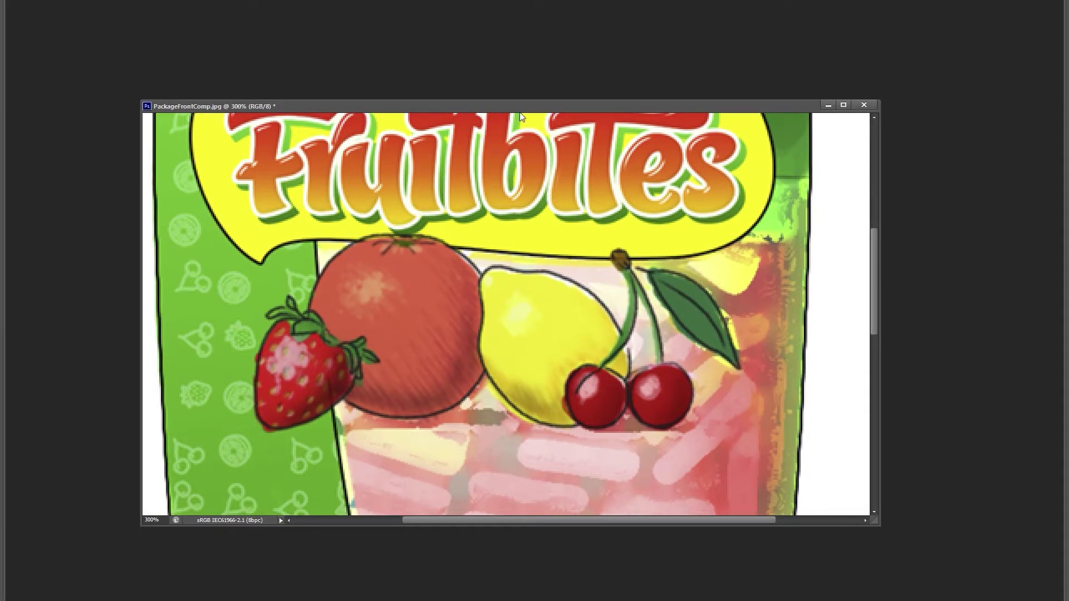
{"action": "left_click_drag", "start_coordinate": [520, 112], "coordinate": [549, 116]}
{"action": "left_click_drag", "start_coordinate": [795, 111], "coordinate": [0, 120]}
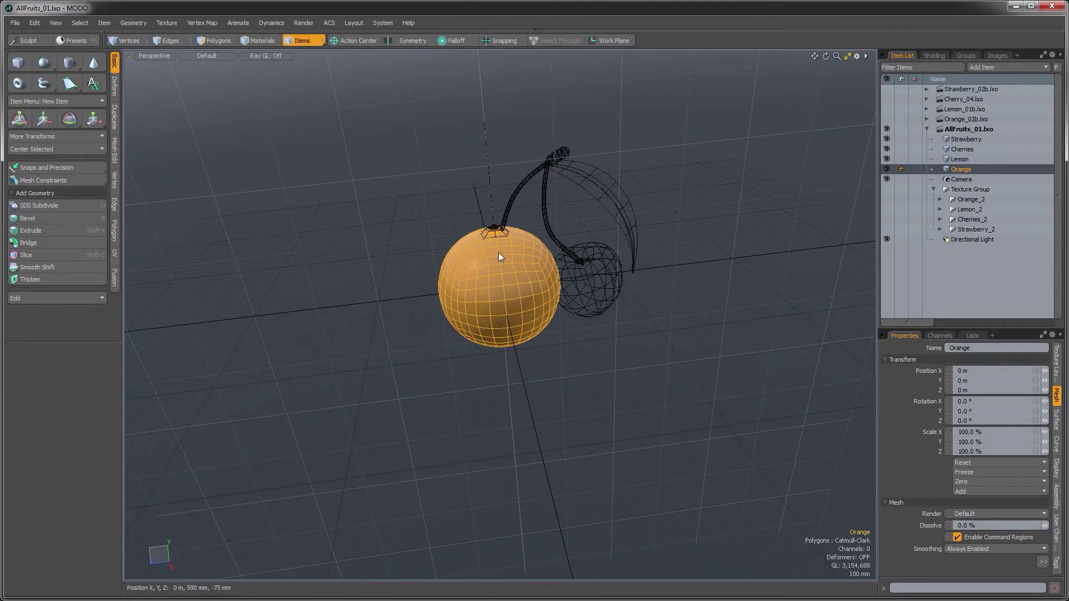
Step: Add a new mesh item below Orange in the item list and name it GroundPlane
{"action": "left_click_drag", "start_coordinate": [501, 239], "coordinate": [516, 405], "text": "alt"}
{"action": "key", "text": "n"}
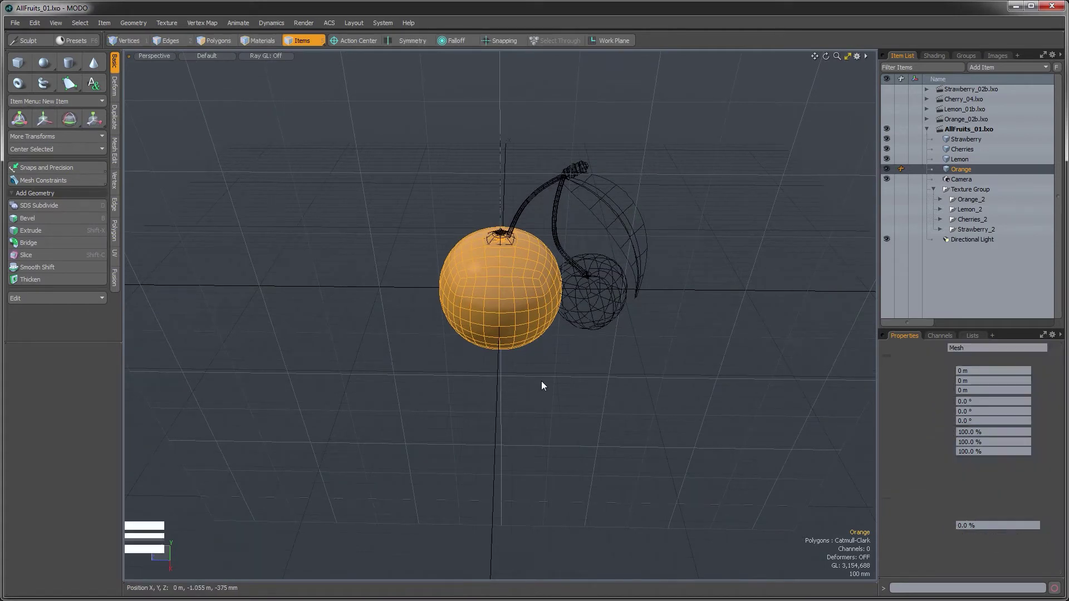
{"action": "left_click_drag", "start_coordinate": [954, 172], "coordinate": [961, 182]}
{"action": "double_click", "coordinate": [960, 182]}
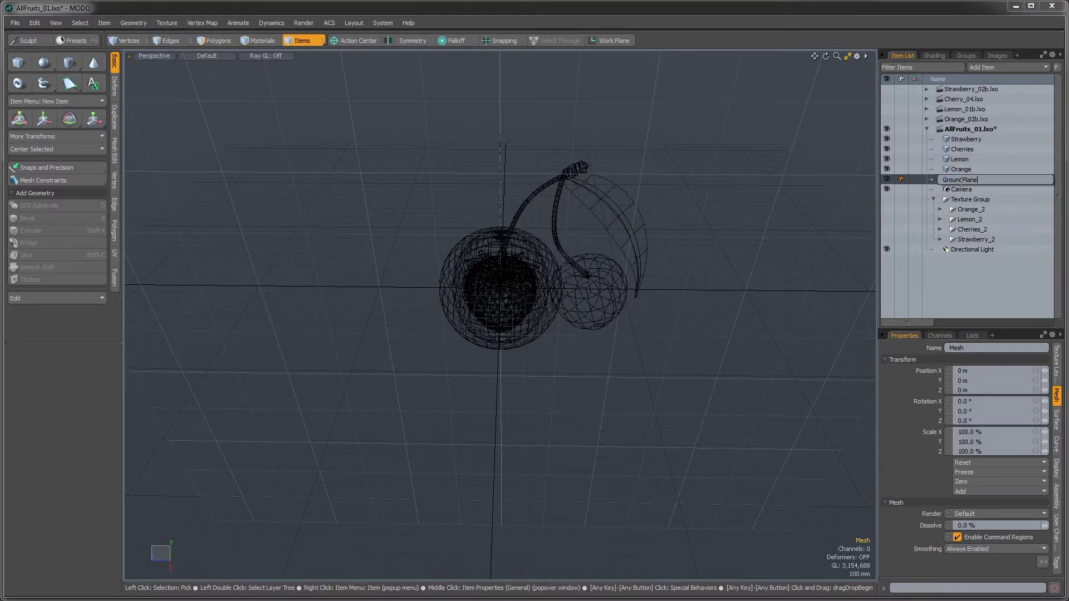
{"action": "key", "text": "Return"}
Step: Draw a flat Cube primitive about 10.6 by 13.34 m on the ground around the fruits and set its position to 0 m on all axes
{"action": "scroll", "coordinate": [443, 310], "scroll_direction": "down", "scroll_amount": 5}
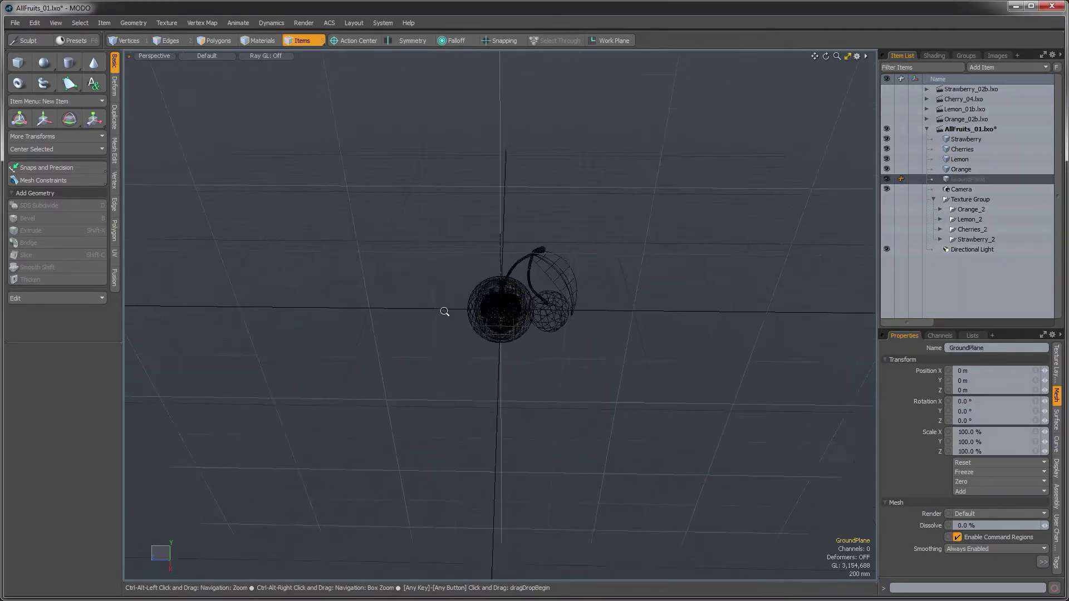
{"action": "left_click_drag", "start_coordinate": [427, 300], "coordinate": [499, 334], "text": "alt"}
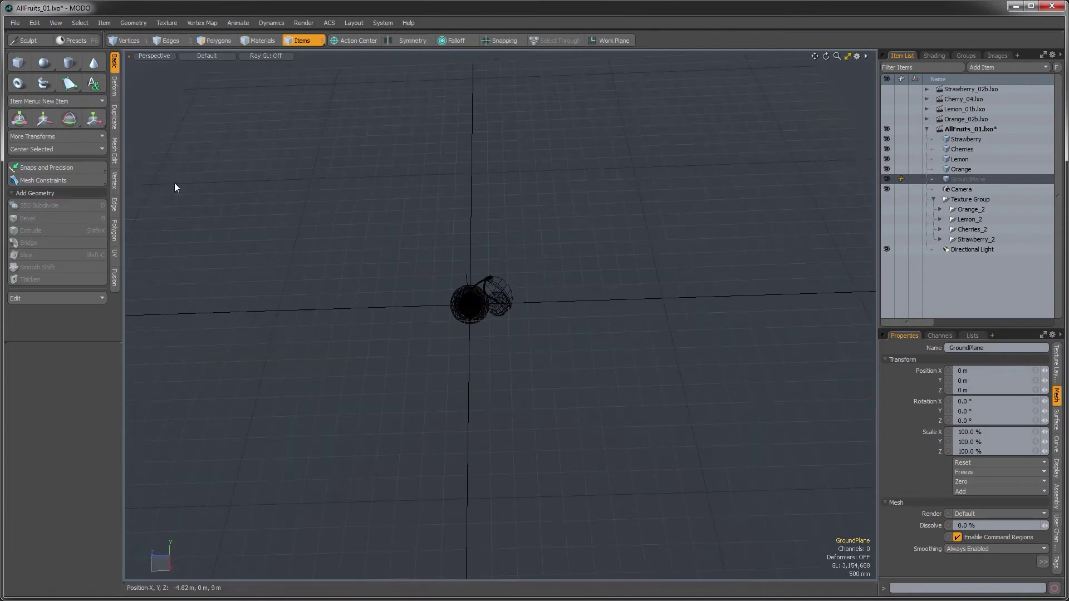
{"action": "left_click", "coordinate": [25, 63]}
{"action": "left_click_drag", "start_coordinate": [276, 178], "coordinate": [823, 515]}
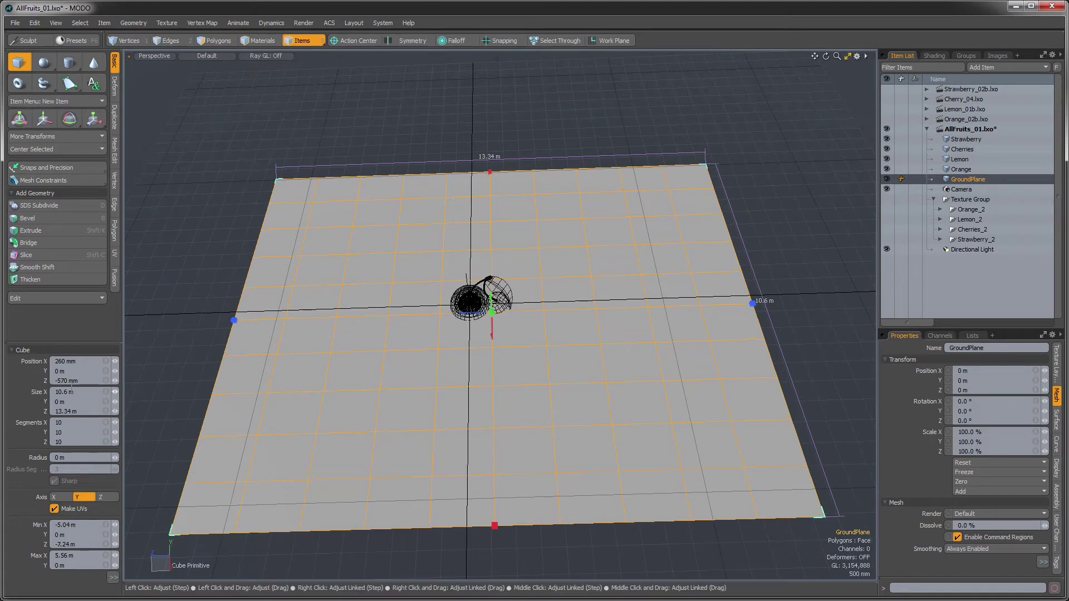
{"action": "left_click", "coordinate": [108, 362]}
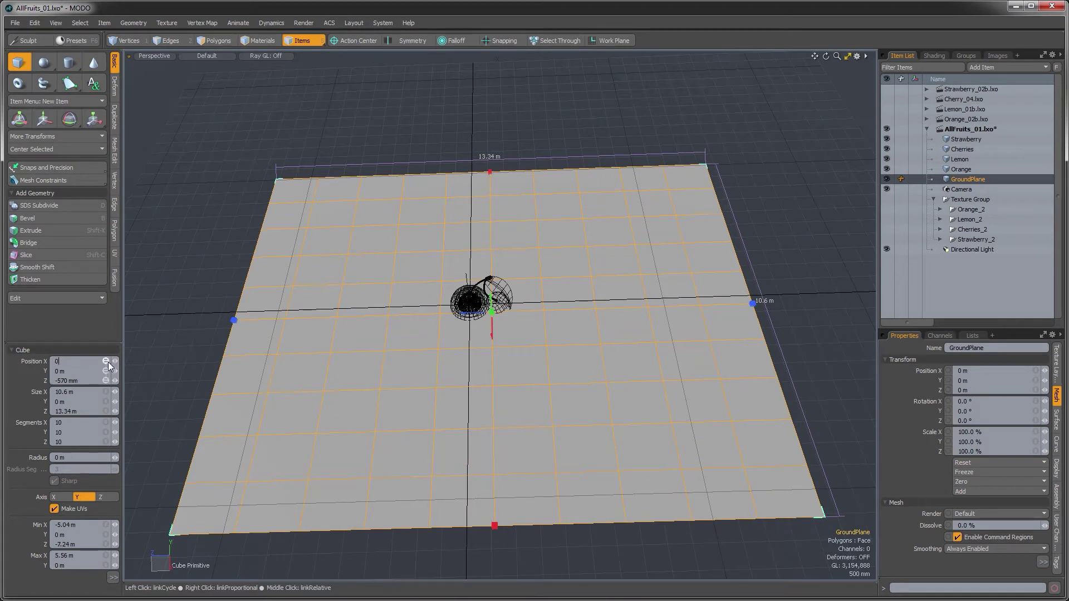
{"action": "key", "text": "Return"}
Step: Move the orange in the Front view to about X -285 mm, Y 485 mm, resting it on the ground plane
{"action": "left_click_drag", "start_coordinate": [469, 458], "coordinate": [520, 400], "text": "alt"}
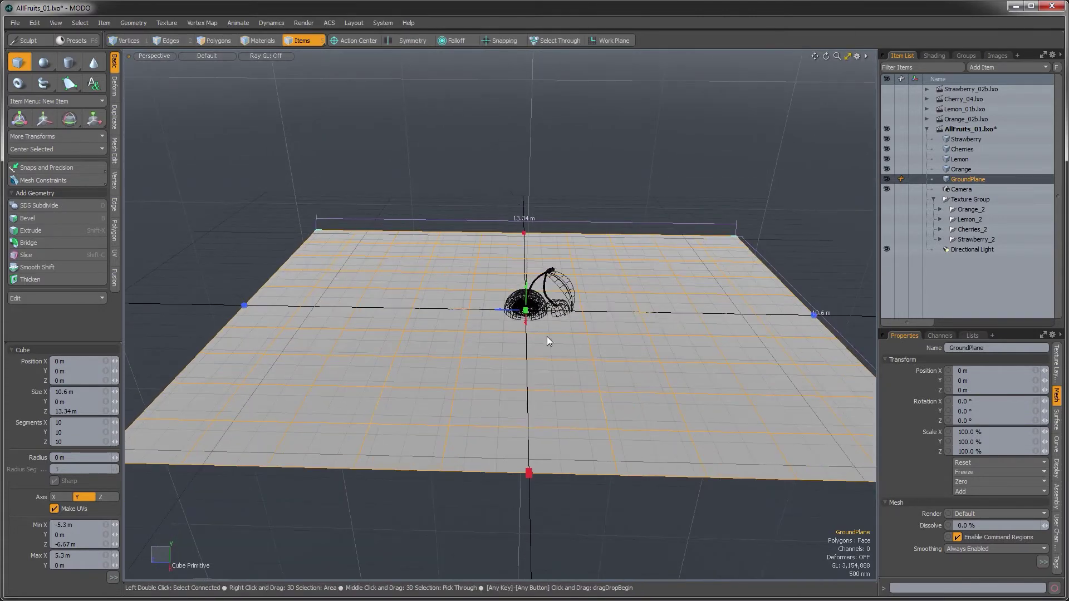
{"action": "left_click_drag", "start_coordinate": [637, 327], "coordinate": [482, 323], "text": "alt"}
{"action": "key", "text": "ctrl+space"}
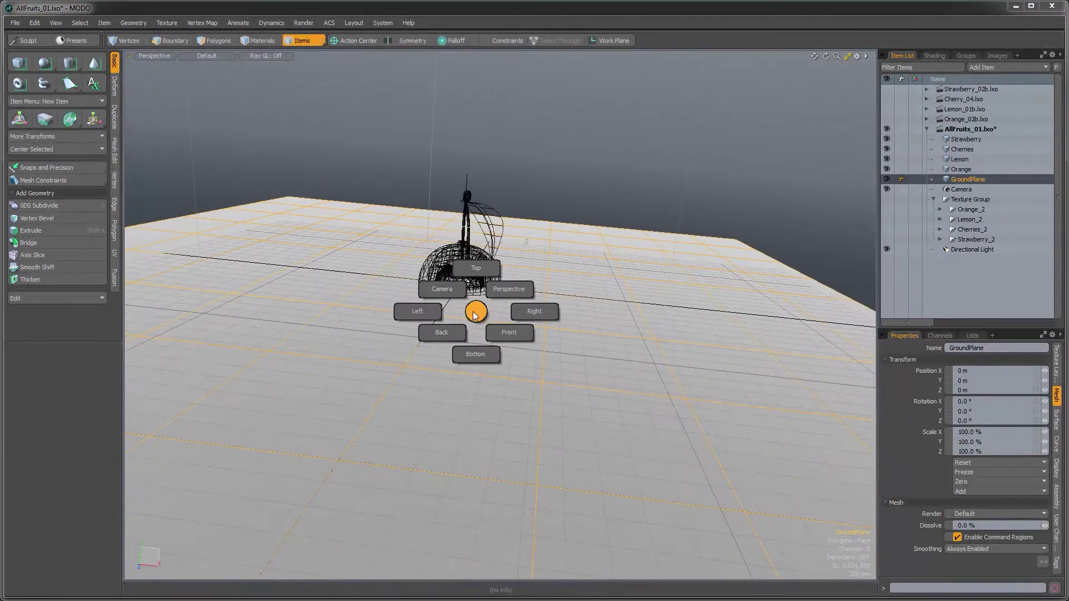
{"action": "left_click", "coordinate": [506, 331]}
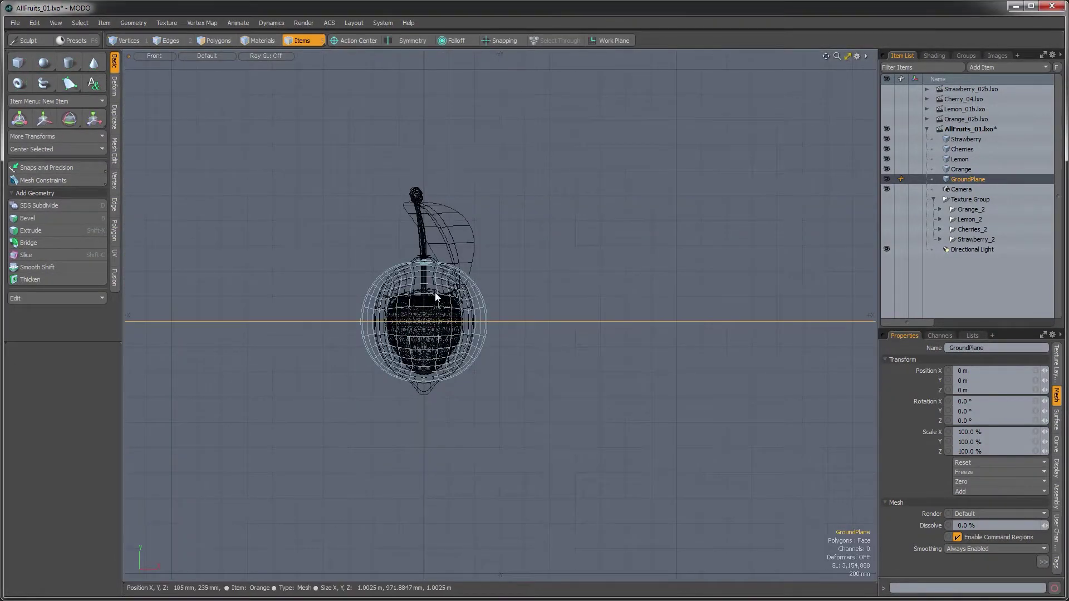
{"action": "left_click", "coordinate": [421, 282]}
{"action": "key", "text": "e"}
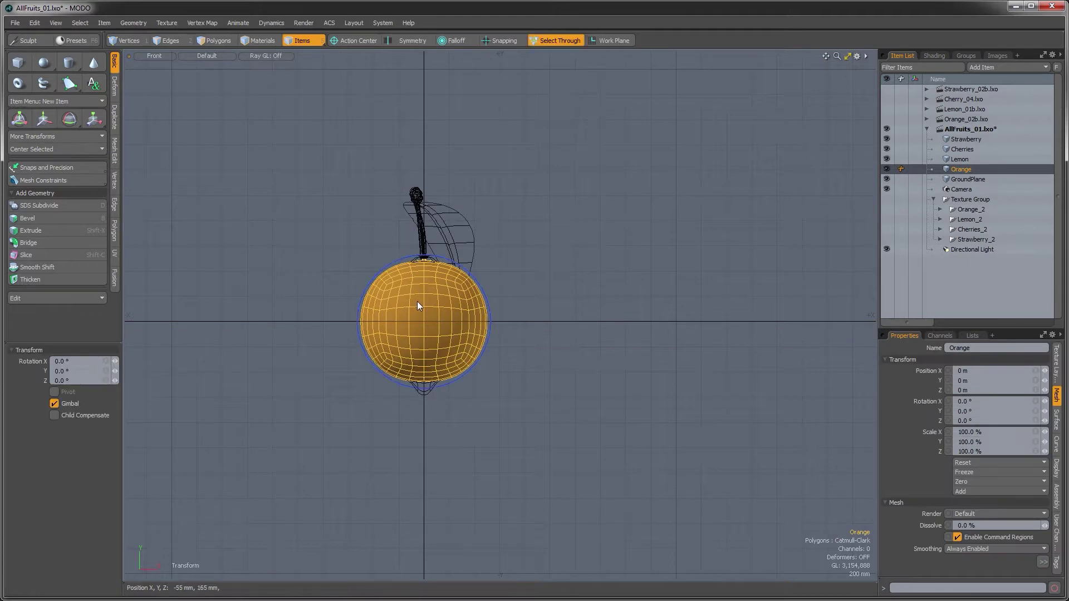
{"action": "key", "text": "w"}
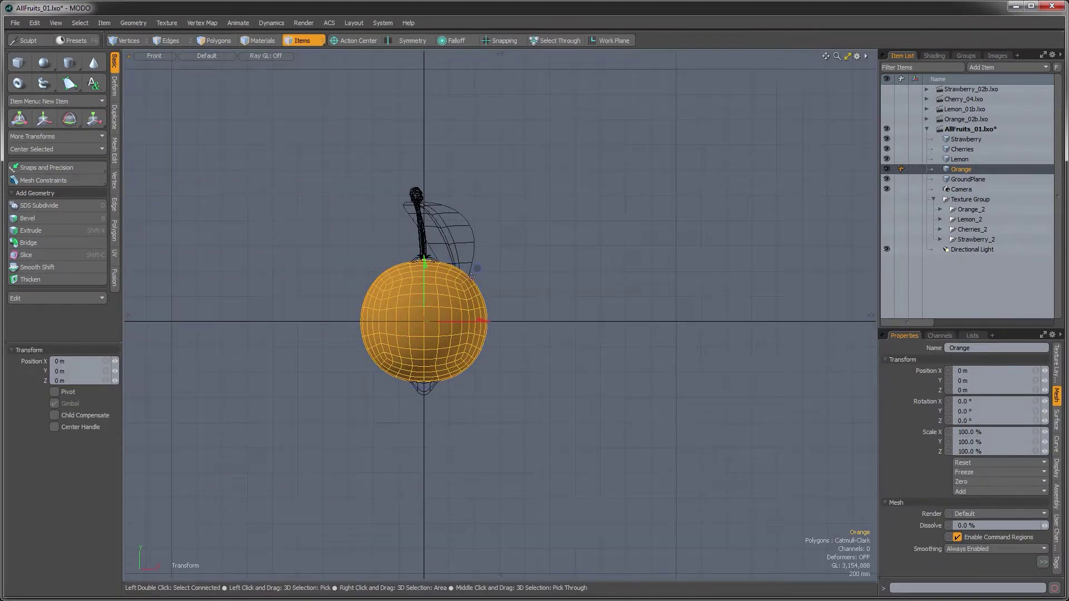
{"action": "left_click_drag", "start_coordinate": [477, 269], "coordinate": [439, 207]}
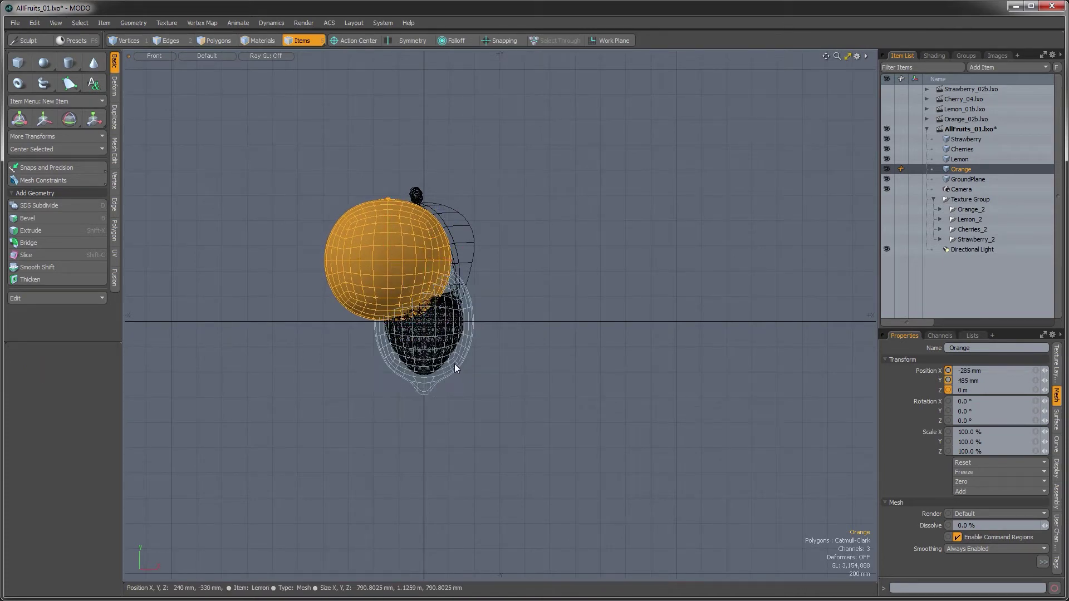
Step: Move the lemon beside the orange to about X 800 mm, Y 180 mm and rotate it to about -128.8° around Z
{"action": "left_click", "coordinate": [463, 380]}
{"action": "key", "text": "w"}
{"action": "left_click_drag", "start_coordinate": [363, 383], "coordinate": [463, 359]}
{"action": "key", "text": "e"}
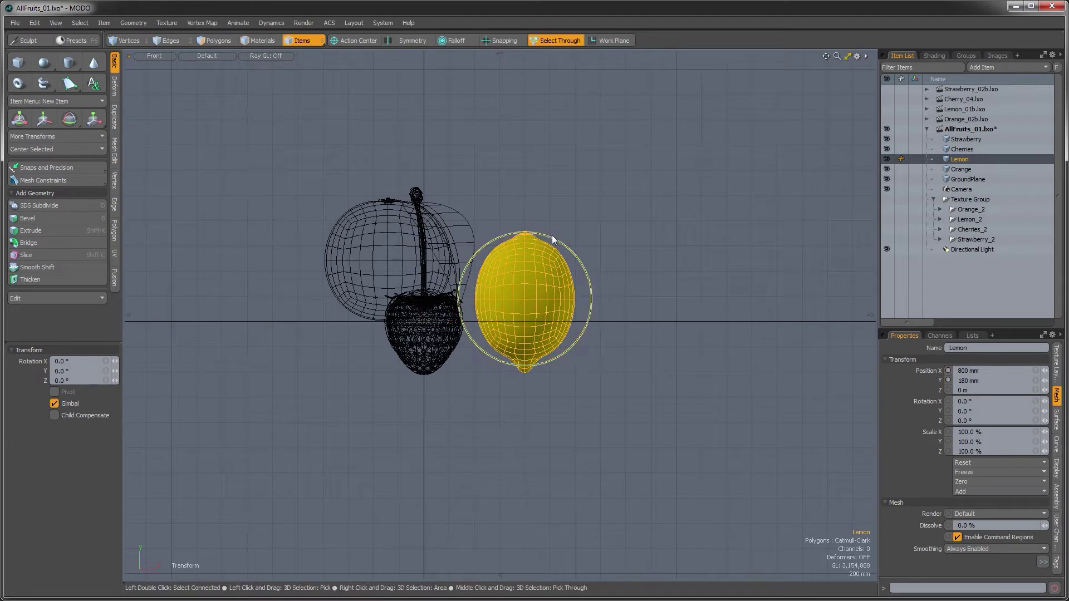
{"action": "left_click_drag", "start_coordinate": [551, 238], "coordinate": [578, 399]}
{"action": "key", "text": "w"}
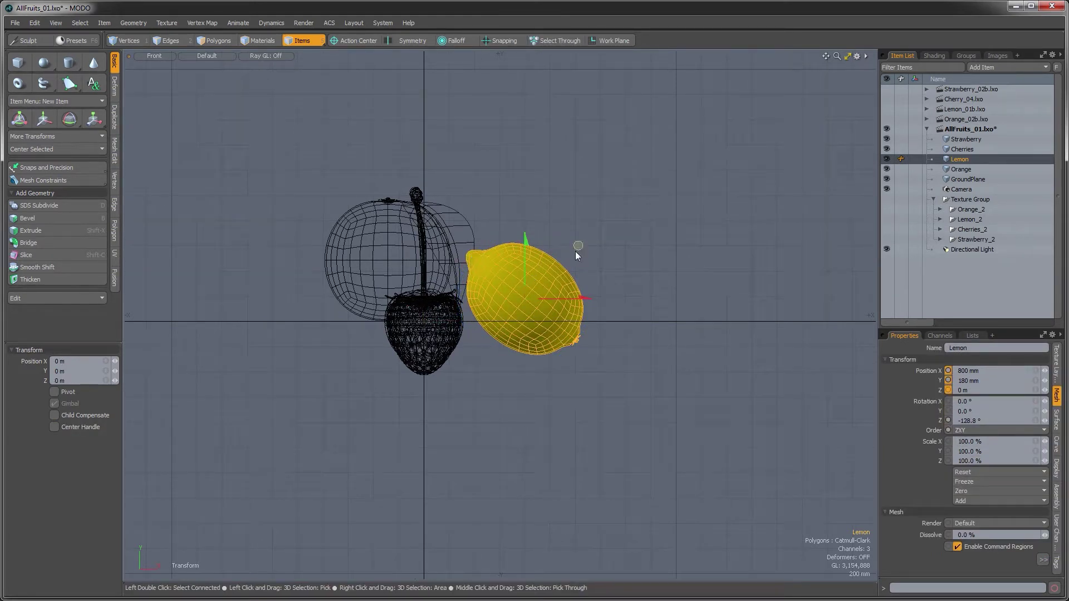
Step: Scale the lemon uniformly to about 91% and move it against the orange at about X 535 mm, Y 415 mm
{"action": "left_click_drag", "start_coordinate": [576, 249], "coordinate": [546, 210]}
{"action": "key", "text": "r"}
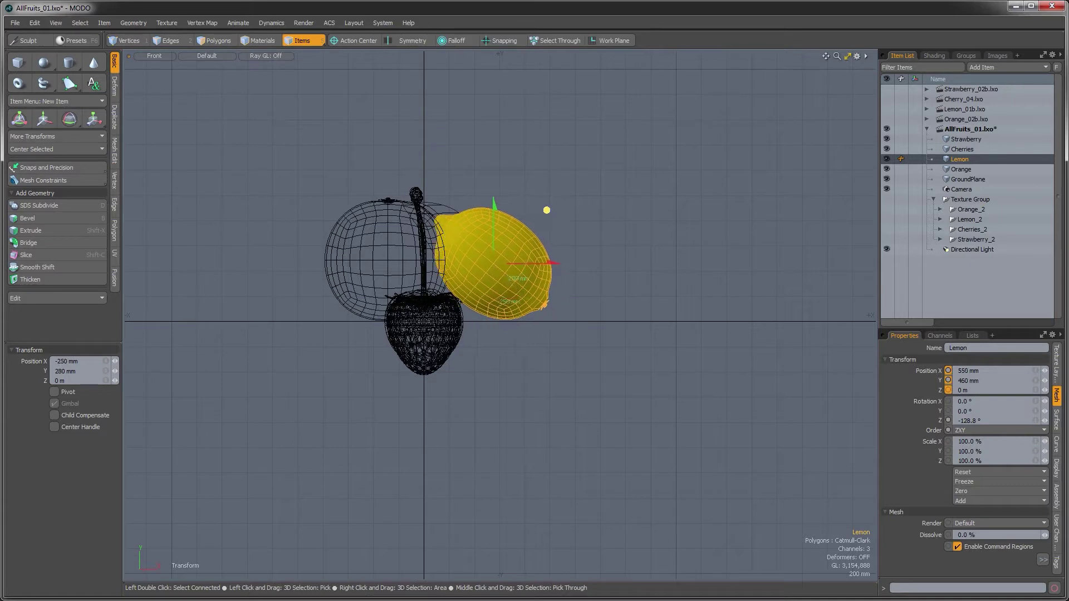
{"action": "left_click_drag", "start_coordinate": [507, 261], "coordinate": [496, 262]}
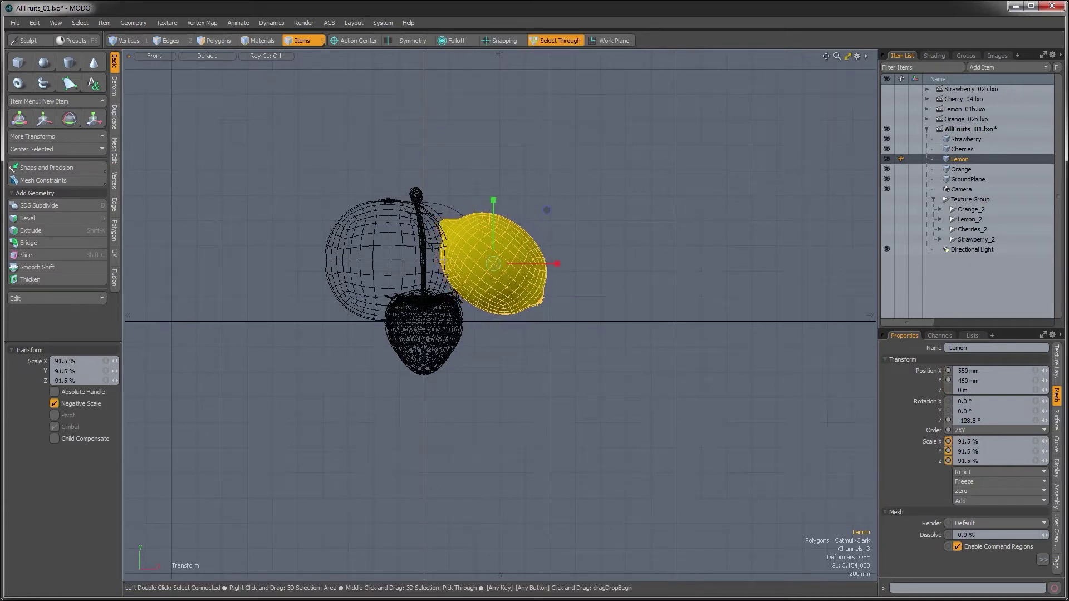
{"action": "key", "text": "w"}
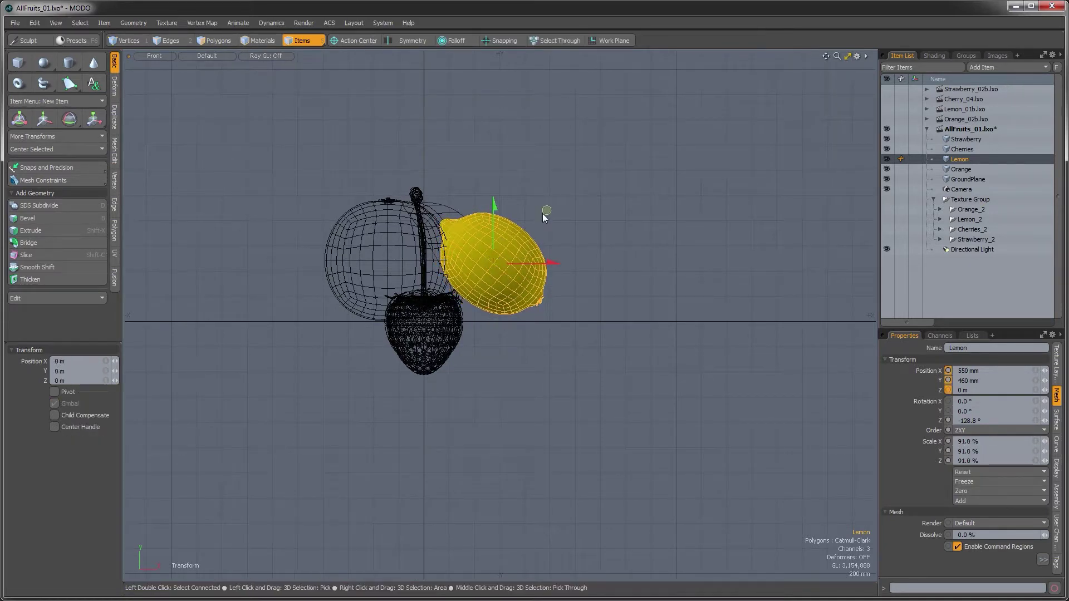
{"action": "left_click_drag", "start_coordinate": [545, 210], "coordinate": [544, 215]}
{"action": "key", "text": "q"}
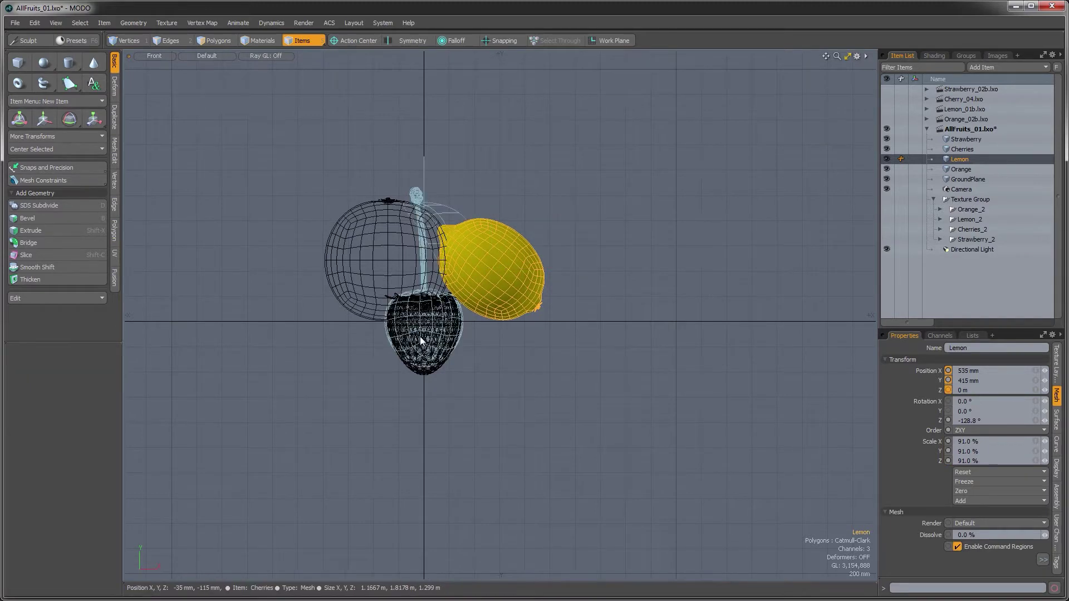
Step: Move the strawberry beside the orange to about X -890 mm, Y 385 mm and rotate it to about -32.5° around Z
{"action": "left_click", "coordinate": [431, 368]}
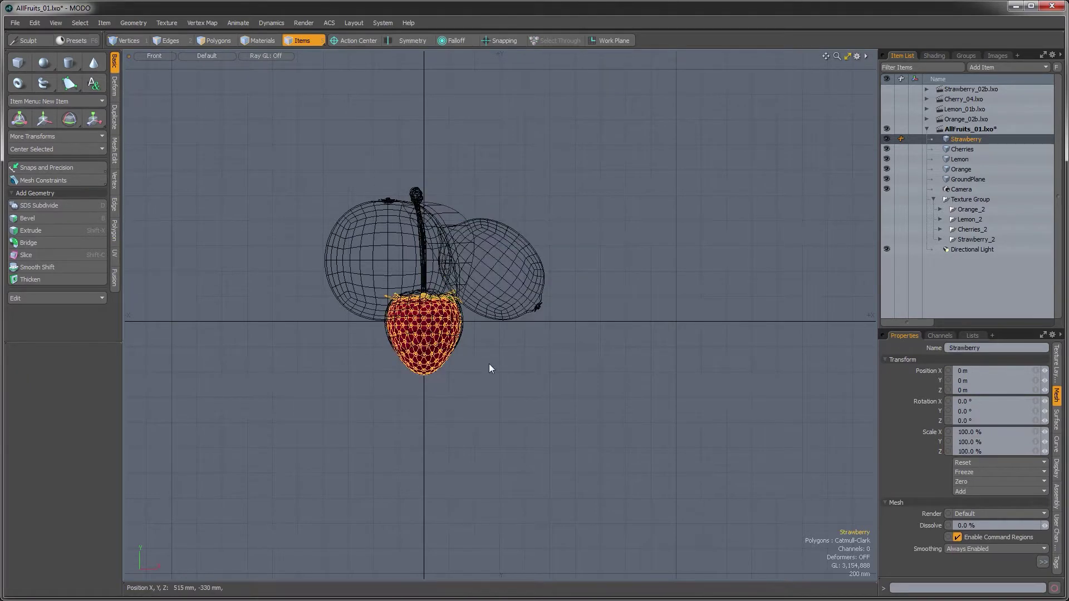
{"action": "key", "text": "w"}
{"action": "left_click_drag", "start_coordinate": [471, 260], "coordinate": [366, 216]}
{"action": "key", "text": "e"}
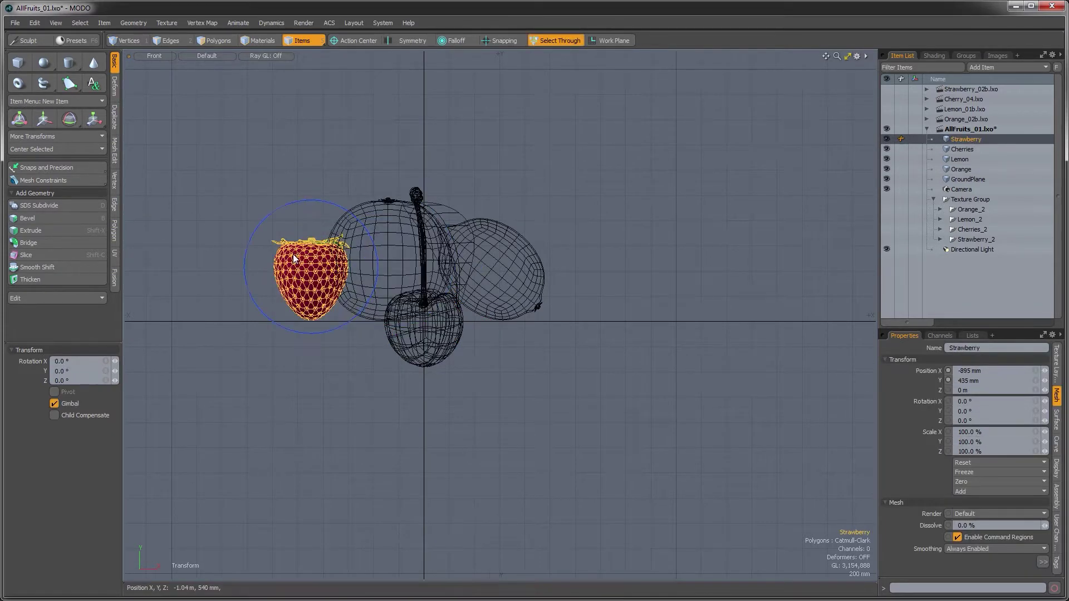
{"action": "left_click", "coordinate": [547, 41]}
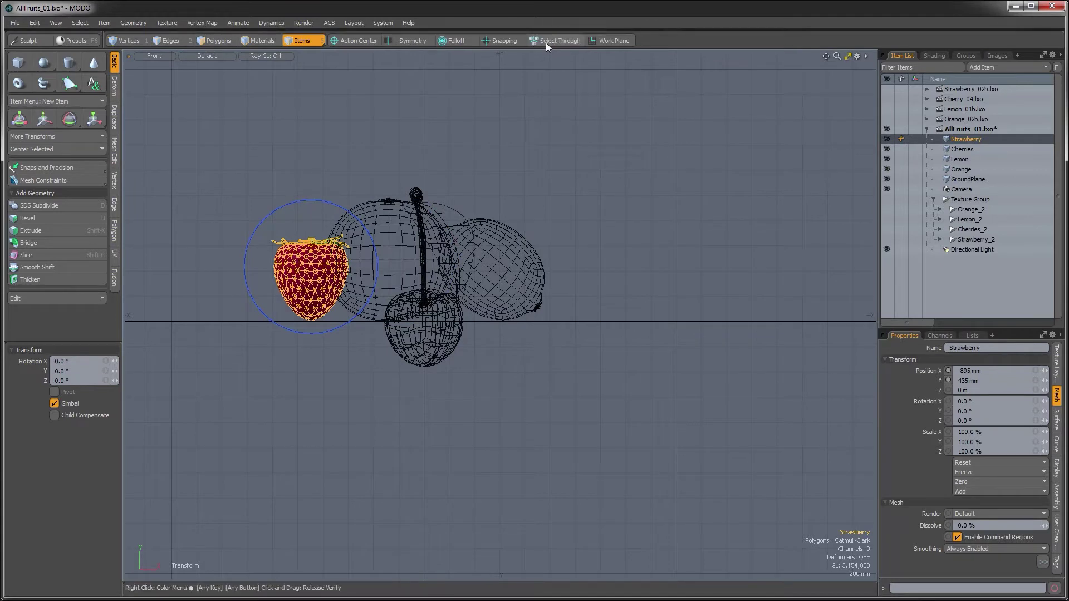
{"action": "left_click_drag", "start_coordinate": [255, 241], "coordinate": [277, 215]}
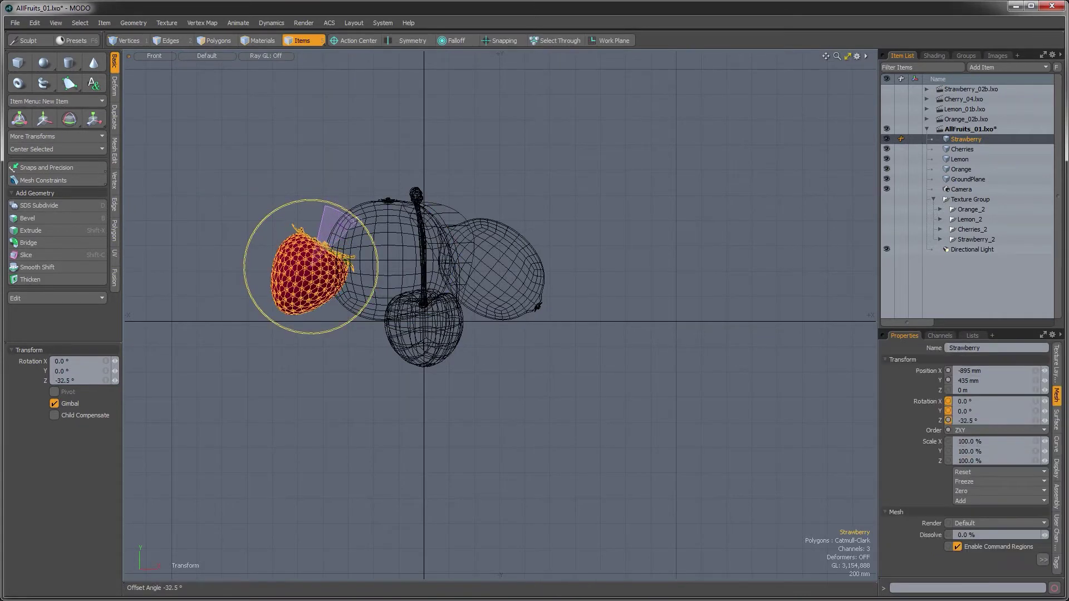
{"action": "key", "text": "w"}
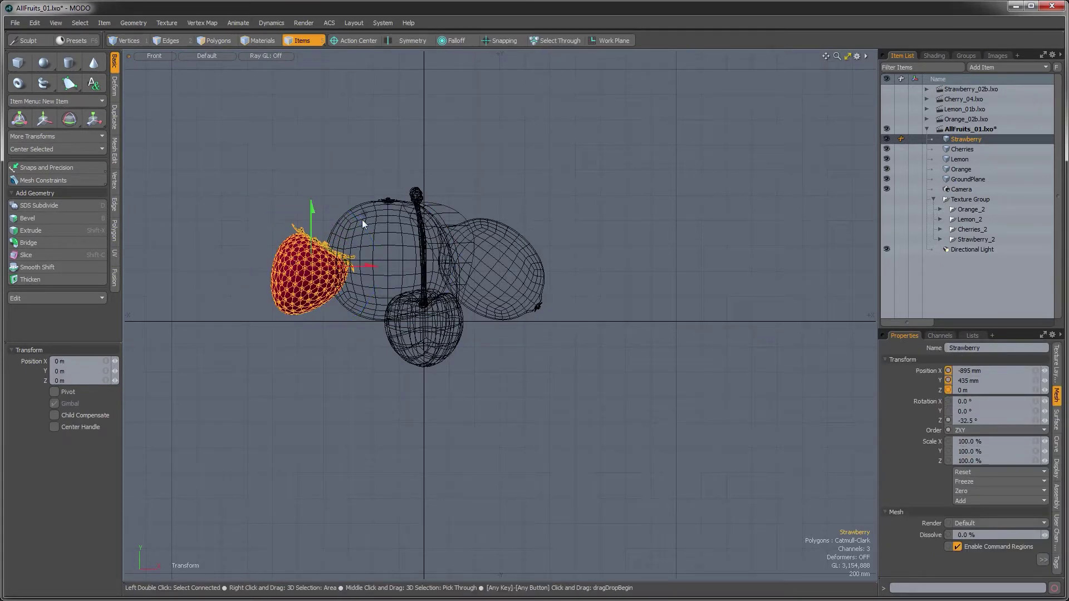
{"action": "left_click_drag", "start_coordinate": [364, 214], "coordinate": [364, 219]}
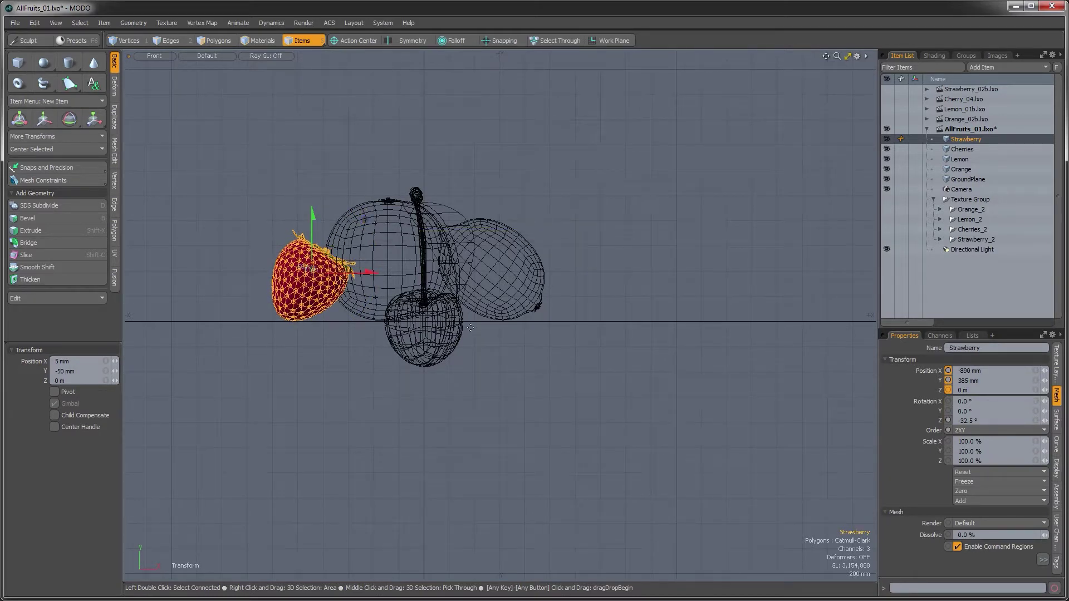
{"action": "key", "text": "space"}
Step: Rotate the cherries in the Perspective view by about 85° around Y, so both cherries face the front side by side
{"action": "left_click", "coordinate": [435, 346]}
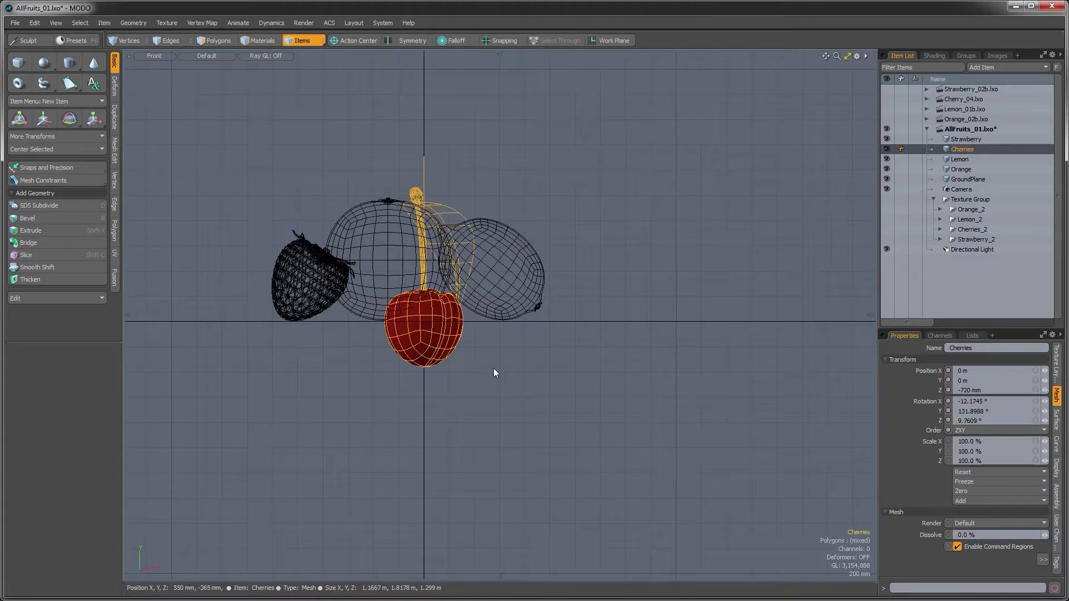
{"action": "key", "text": "e"}
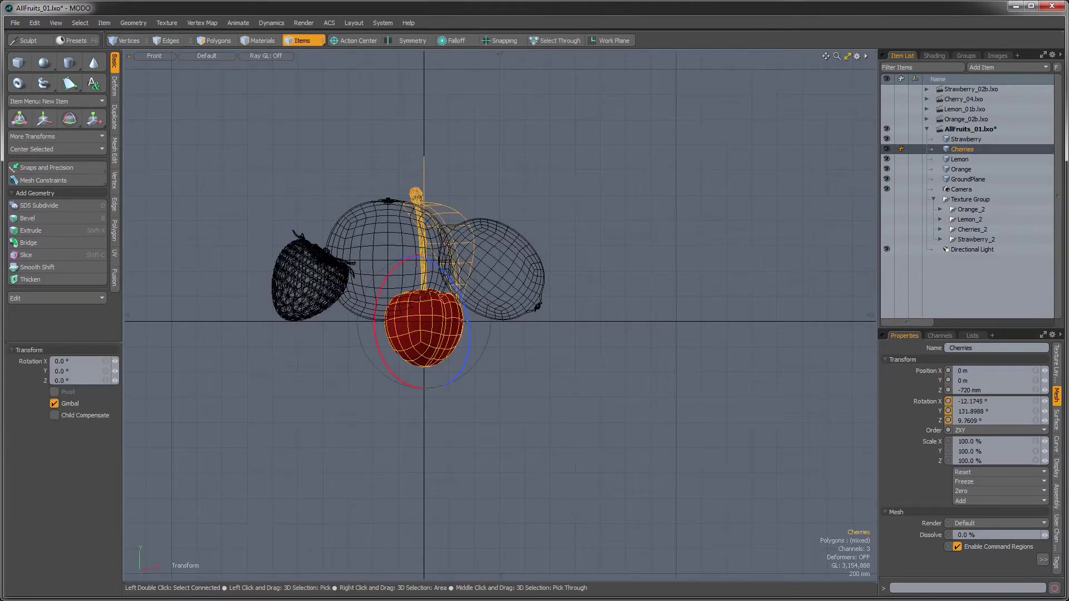
{"action": "key", "text": "ctrl+space"}
{"action": "left_click", "coordinate": [499, 284]}
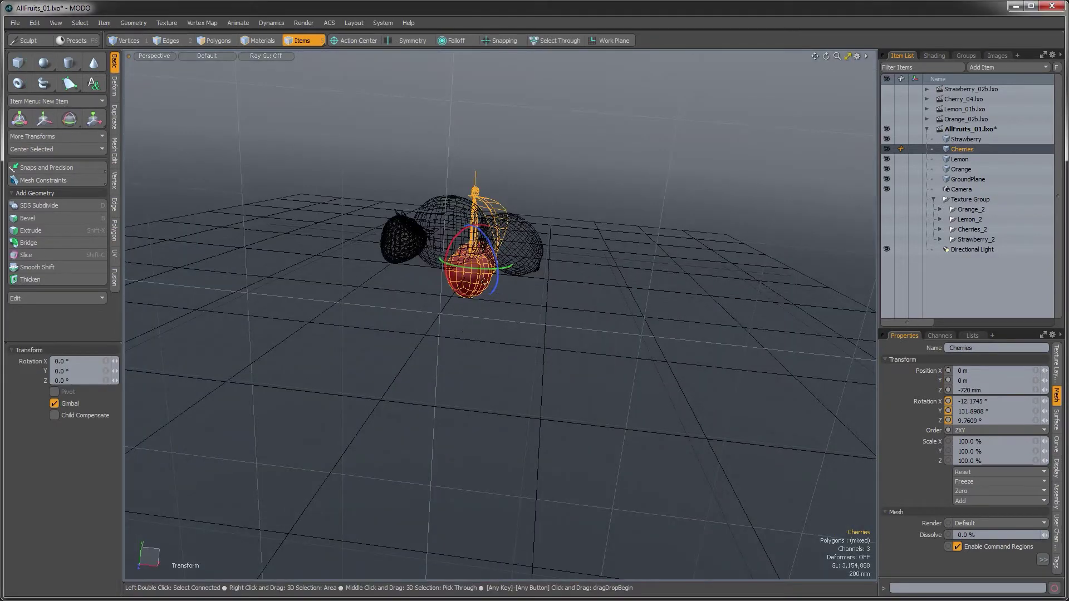
{"action": "left_click_drag", "start_coordinate": [482, 274], "coordinate": [560, 279]}
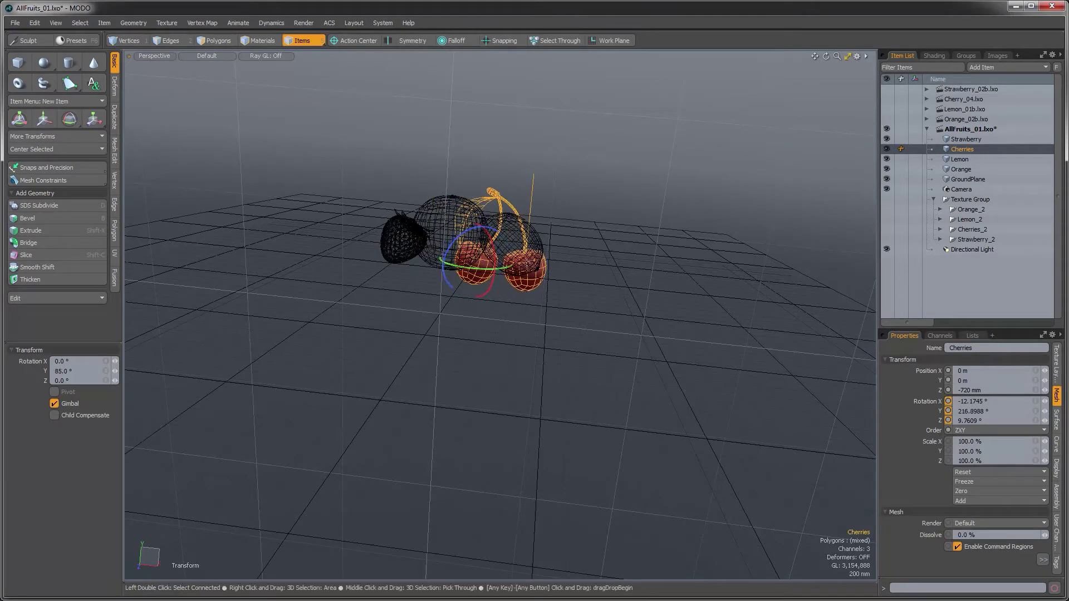
Step: Compare the leaf and stem arrangement of the cherries with the PackageFrontComp.jpg artwork by viewing the model from several angles
{"action": "key", "text": "shift+a"}
{"action": "left_click_drag", "start_coordinate": [560, 356], "coordinate": [554, 340], "text": "alt"}
{"action": "left_click_drag", "start_coordinate": [554, 341], "coordinate": [520, 340], "text": "ctrl+alt"}
{"action": "mouse_move", "coordinate": [520, 340]}
{"action": "left_mouse_down", "text": "alt"}
{"action": "mouse_move", "coordinate": [522, 362]}
{"action": "mouse_move", "coordinate": [531, 336]}
{"action": "left_mouse_up", "text": "alt"}
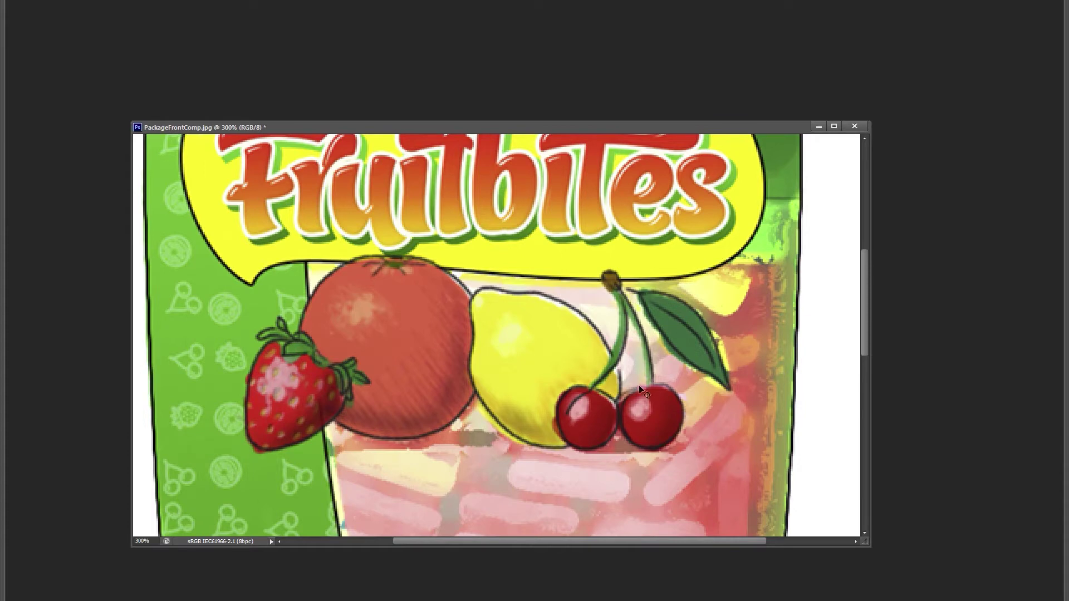
{"action": "left_click_drag", "start_coordinate": [700, 125], "coordinate": [0, 127]}
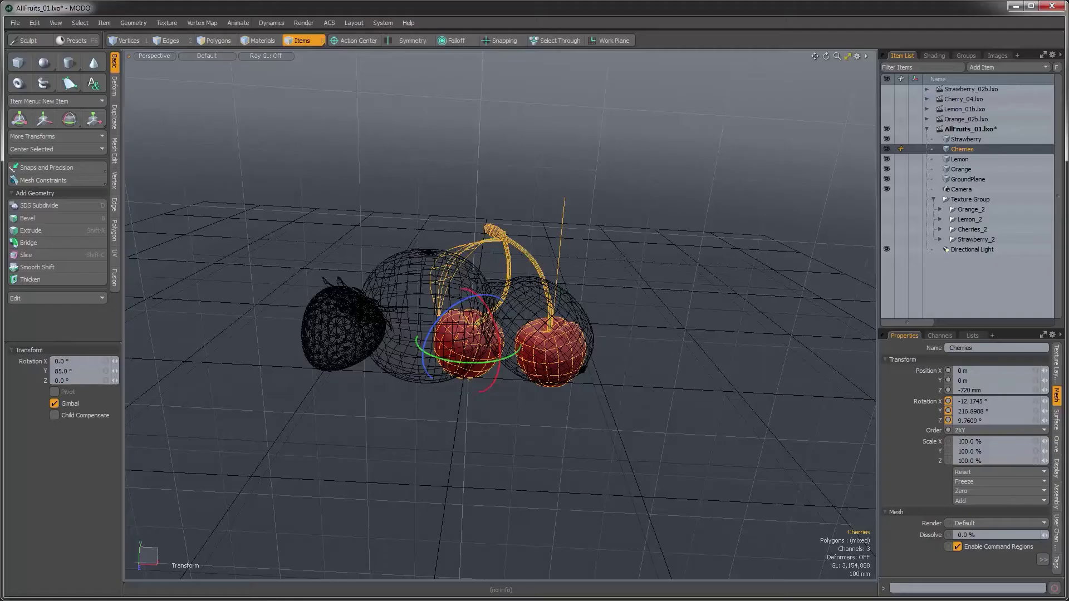
{"action": "left_click_drag", "start_coordinate": [640, 423], "coordinate": [526, 394], "text": "alt"}
{"action": "key", "text": "space"}
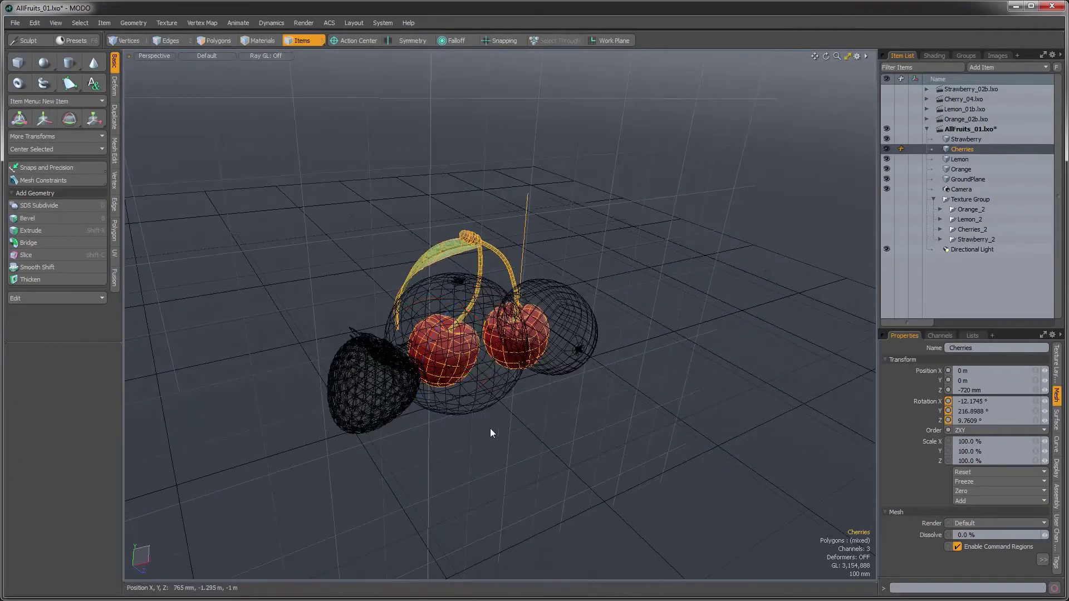
{"action": "left_click_drag", "start_coordinate": [490, 429], "coordinate": [552, 385], "text": "alt"}
Step: Mirror the cherry polygons across the Z axis to create a flipped copy on the opposite side of the orange and lemon
{"action": "key", "text": "3"}
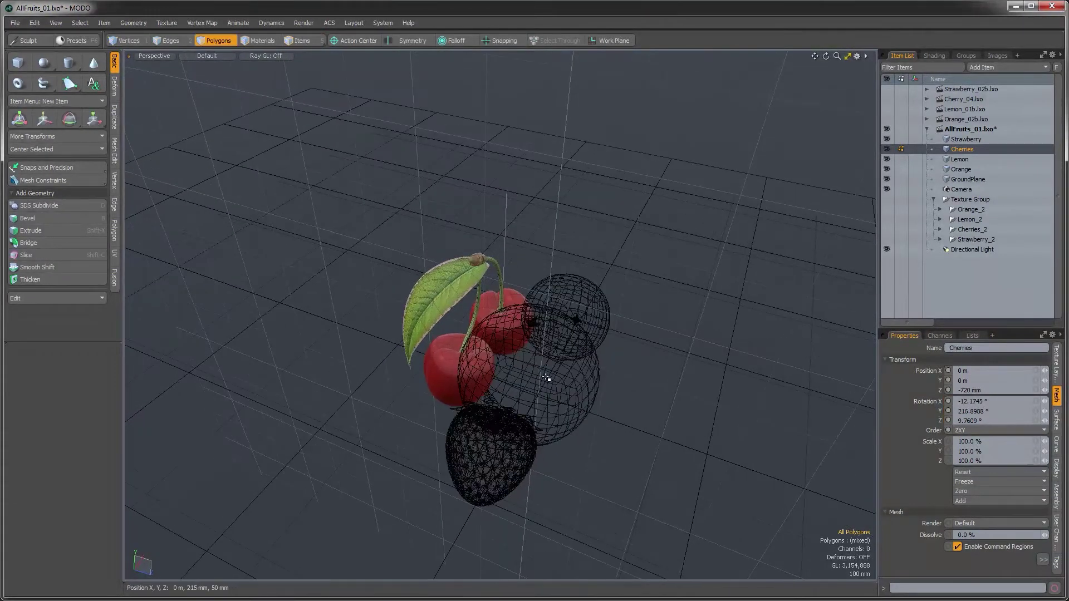
{"action": "key", "text": "shift+v"}
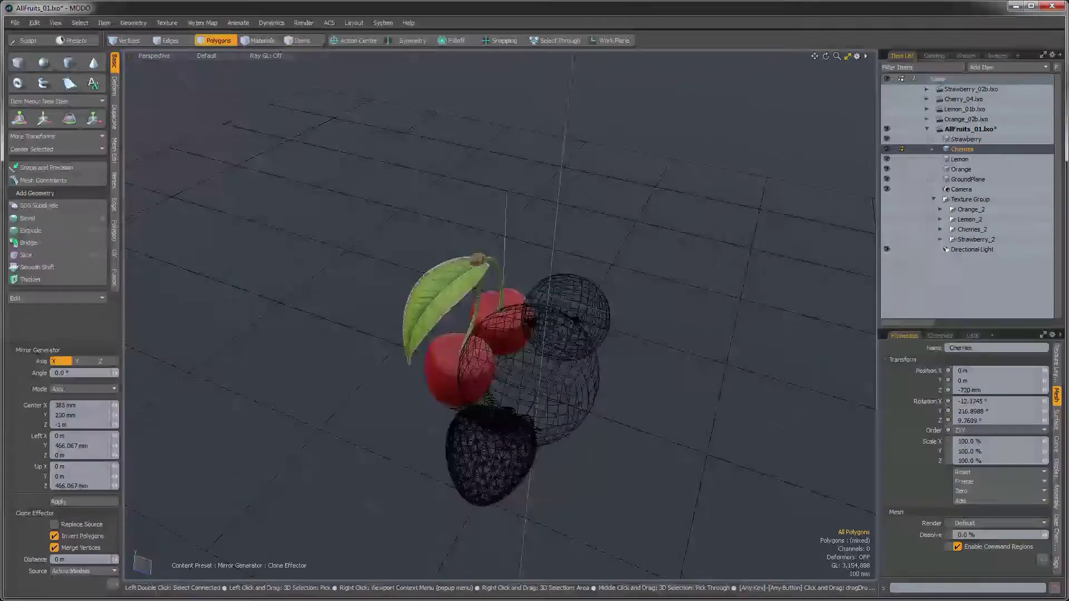
{"action": "left_click", "coordinate": [538, 366]}
{"action": "left_click_drag", "start_coordinate": [533, 384], "coordinate": [529, 409], "text": "alt"}
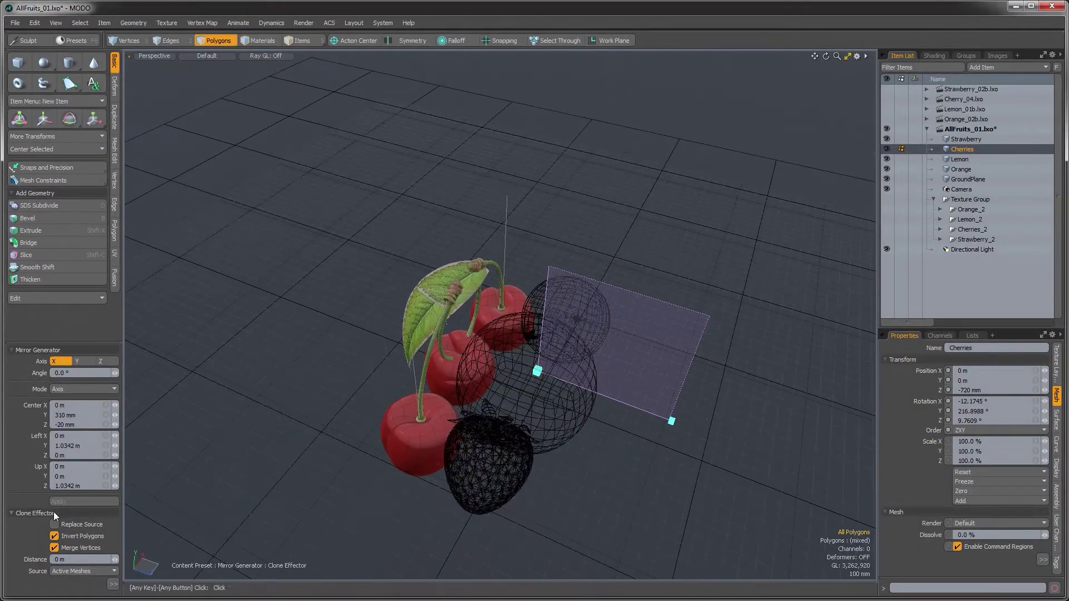
{"action": "left_click_drag", "start_coordinate": [591, 432], "coordinate": [591, 401], "text": "alt"}
{"action": "key", "text": "q"}
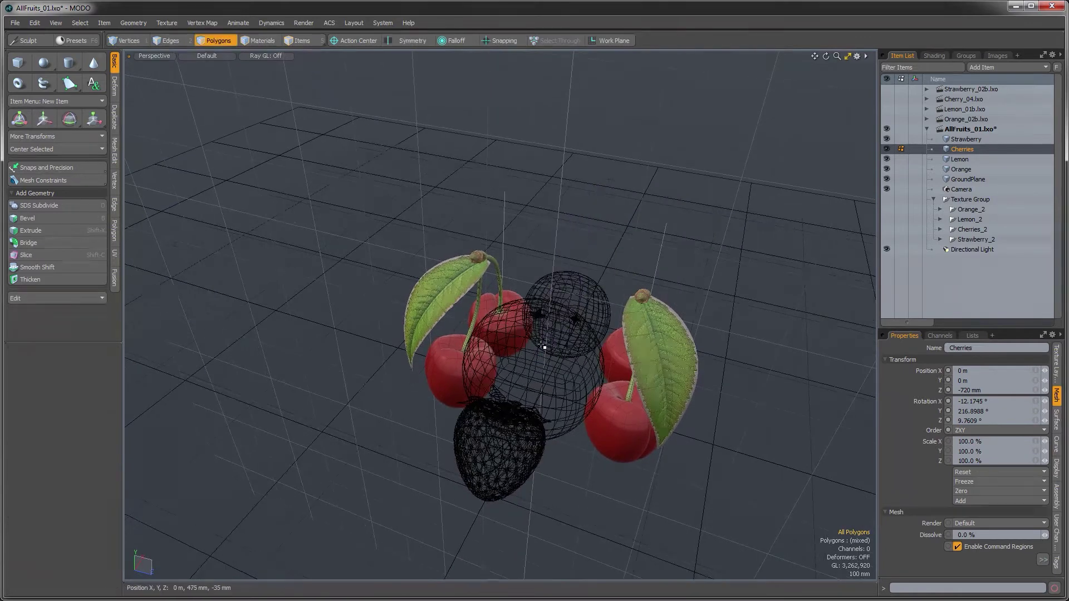
Step: Lasso all polygons of the original cherries, stems and leaf and delete them, keeping only the mirrored copy
{"action": "left_click_drag", "start_coordinate": [511, 403], "coordinate": [522, 384], "text": "alt"}
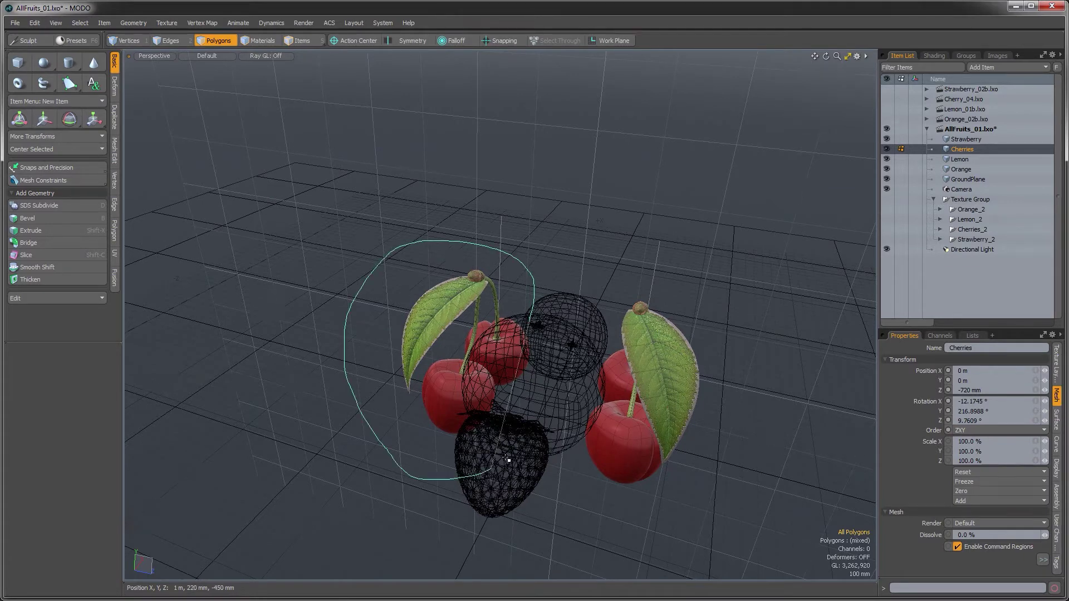
{"action": "middle_click_drag", "start_coordinate": [548, 388], "coordinate": [549, 388]}
{"action": "left_click_drag", "start_coordinate": [548, 389], "coordinate": [520, 416], "text": "alt"}
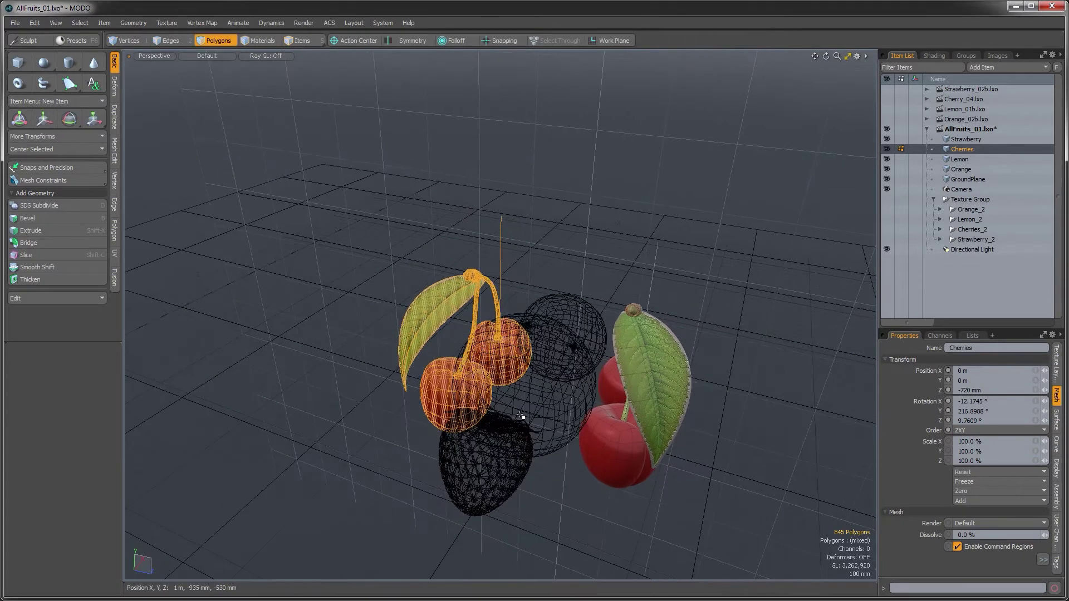
{"action": "key", "text": "h"}
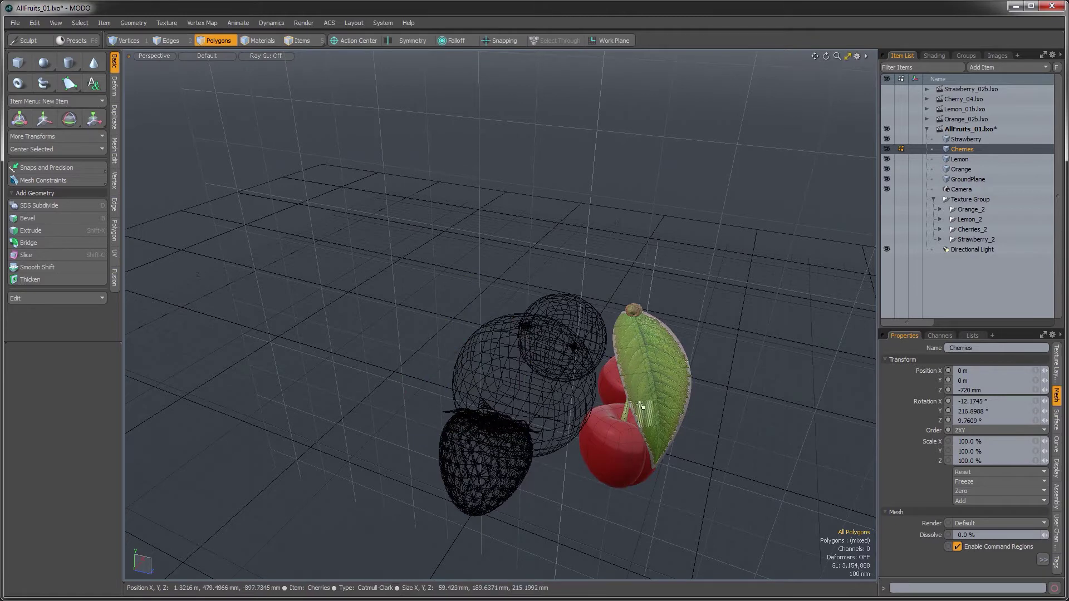
{"action": "left_click_drag", "start_coordinate": [583, 472], "coordinate": [601, 416], "text": "alt"}
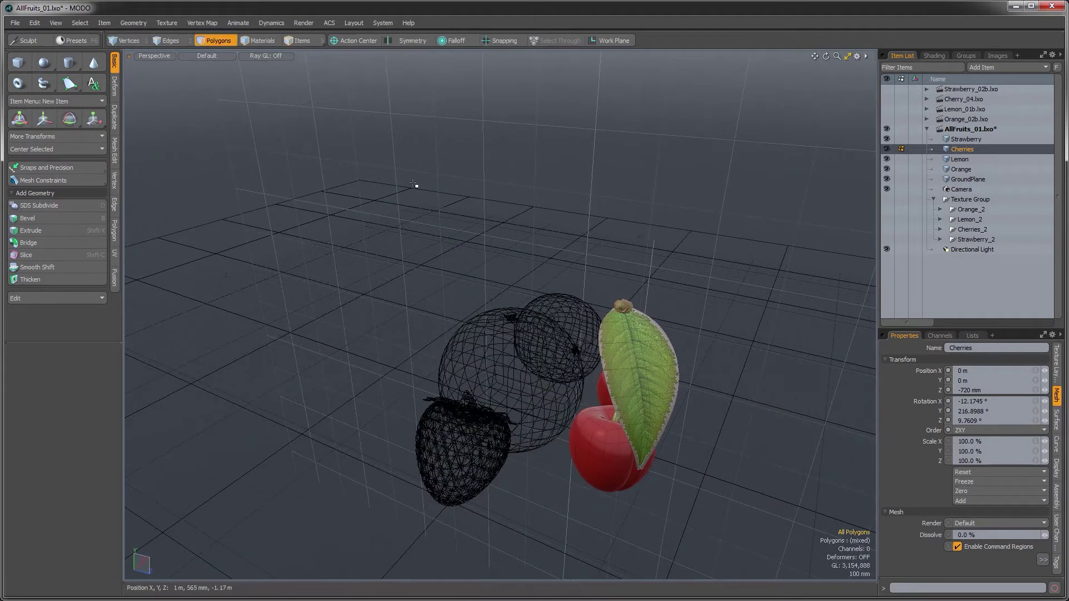
Step: Move the Cherries item's center to the center of its bounding box
{"action": "left_click", "coordinate": [300, 44]}
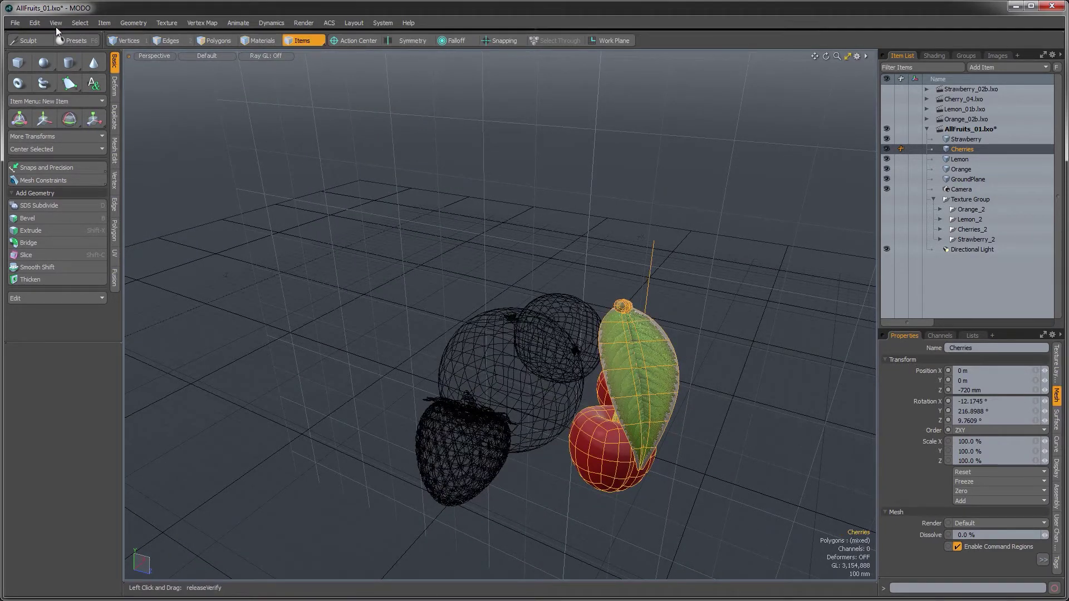
{"action": "left_click", "coordinate": [42, 22]}
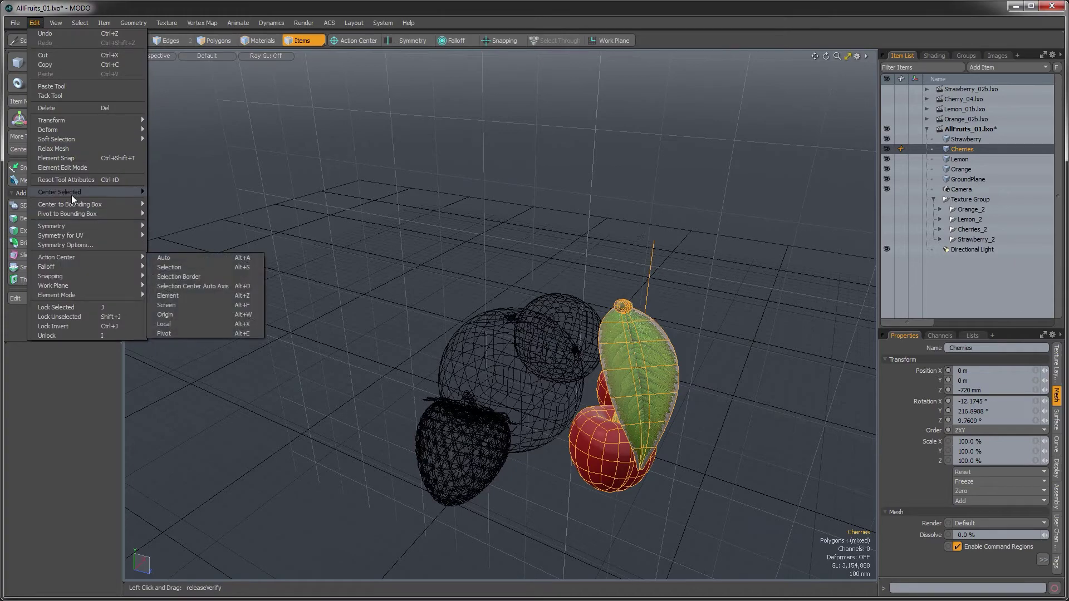
{"action": "mouse_move", "coordinate": [76, 204]}
{"action": "left_click", "coordinate": [170, 204]}
Step: Scale the Cherries item uniformly to about 60%
{"action": "left_click_drag", "start_coordinate": [652, 448], "coordinate": [544, 421], "text": "alt"}
{"action": "key", "text": "e"}
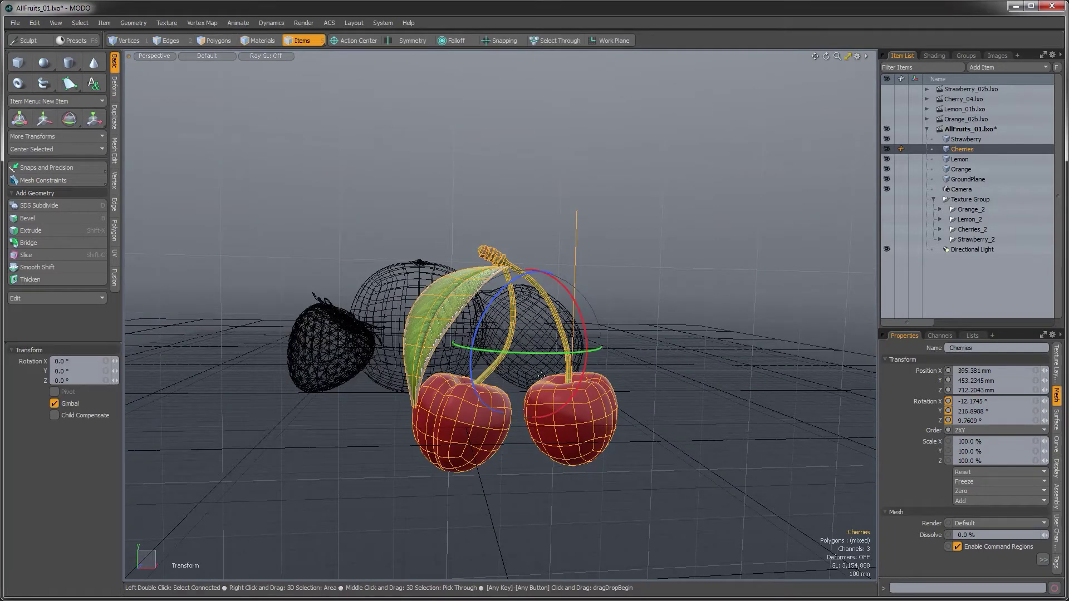
{"action": "key", "text": "r"}
{"action": "left_click_drag", "start_coordinate": [527, 344], "coordinate": [502, 344]}
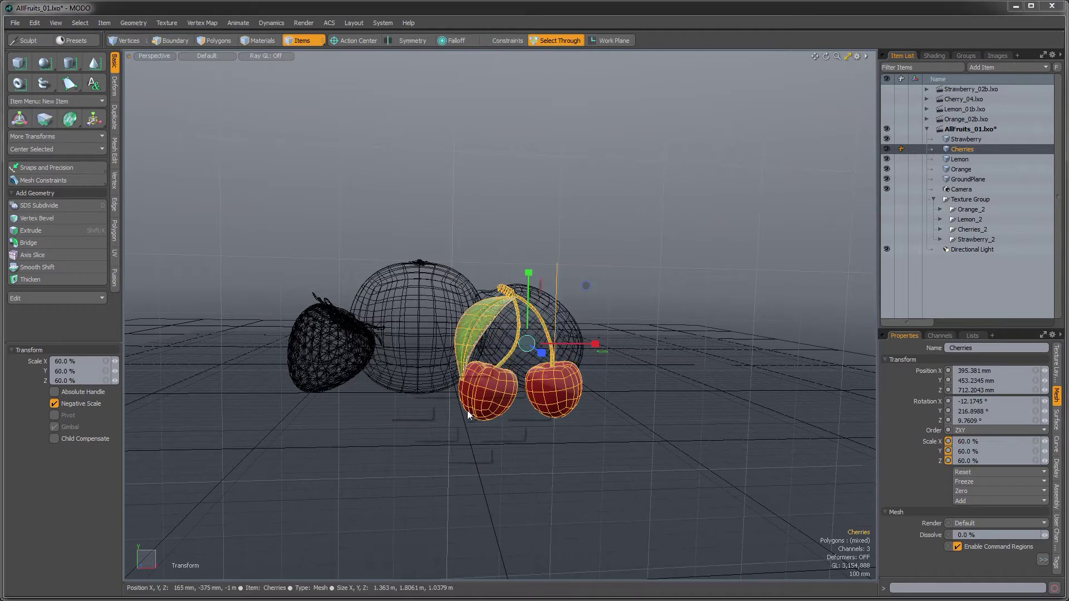
Step: Move the cherries in the Right view to about Y 490 mm, Z 380 mm, resting them on the ground near the other fruits
{"action": "key", "text": "ctrl+space"}
{"action": "left_click", "coordinate": [508, 416]}
{"action": "left_click_drag", "start_coordinate": [332, 403], "coordinate": [440, 384], "text": "alt+shift"}
{"action": "left_click_drag", "start_coordinate": [371, 402], "coordinate": [380, 423], "text": "alt+shift"}
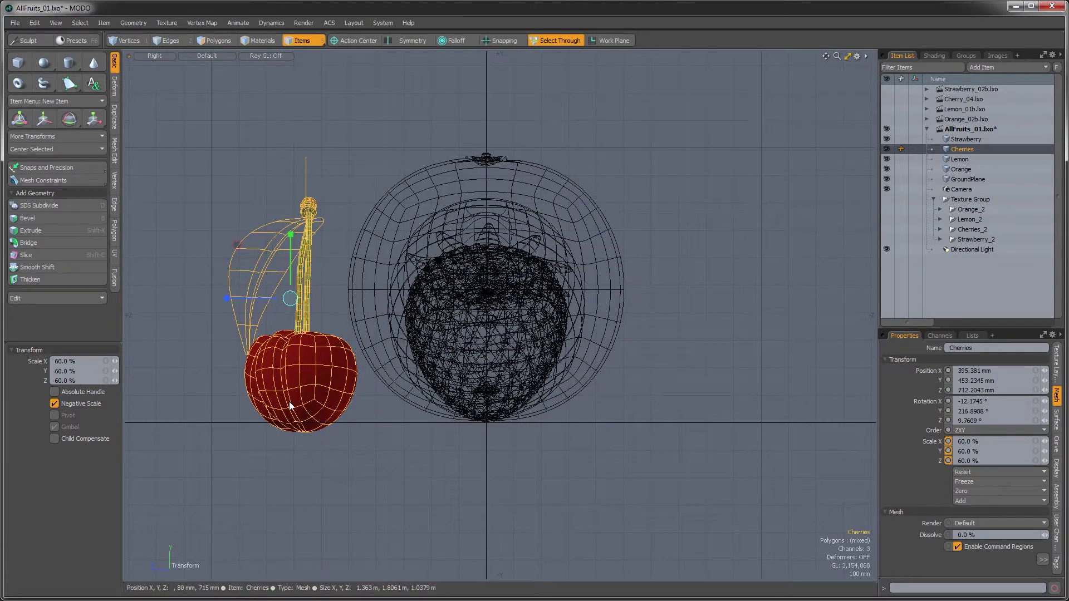
{"action": "key", "text": "w"}
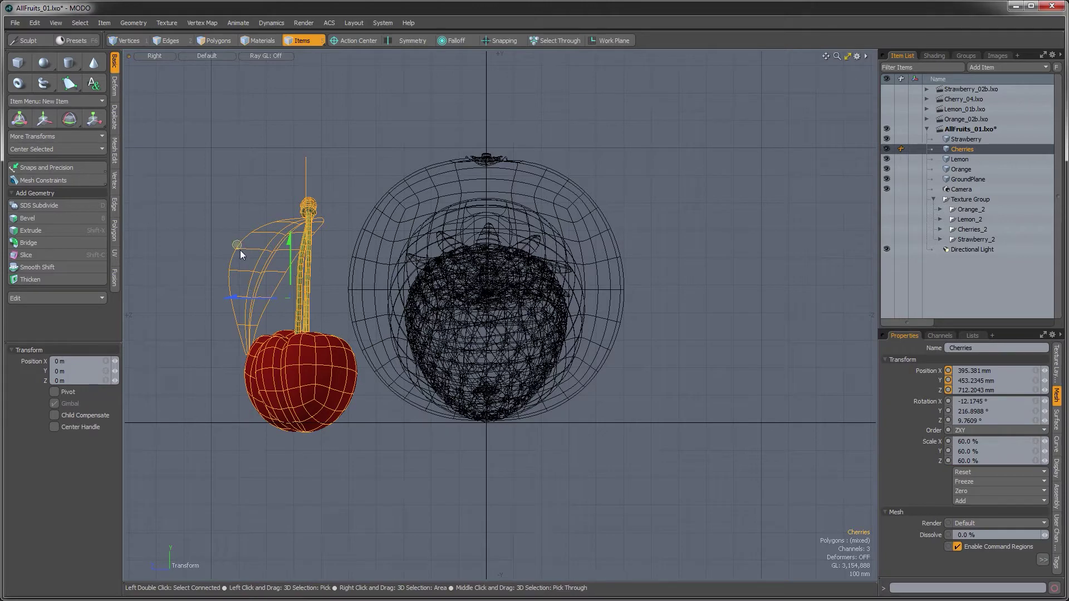
{"action": "left_click_drag", "start_coordinate": [241, 254], "coordinate": [328, 235]}
Step: Set the action center to Local and rotate the cherries in the Front view to about -11.9°, 217° and 9.4°, levelling them on the ground
{"action": "key", "text": "ctrl+space"}
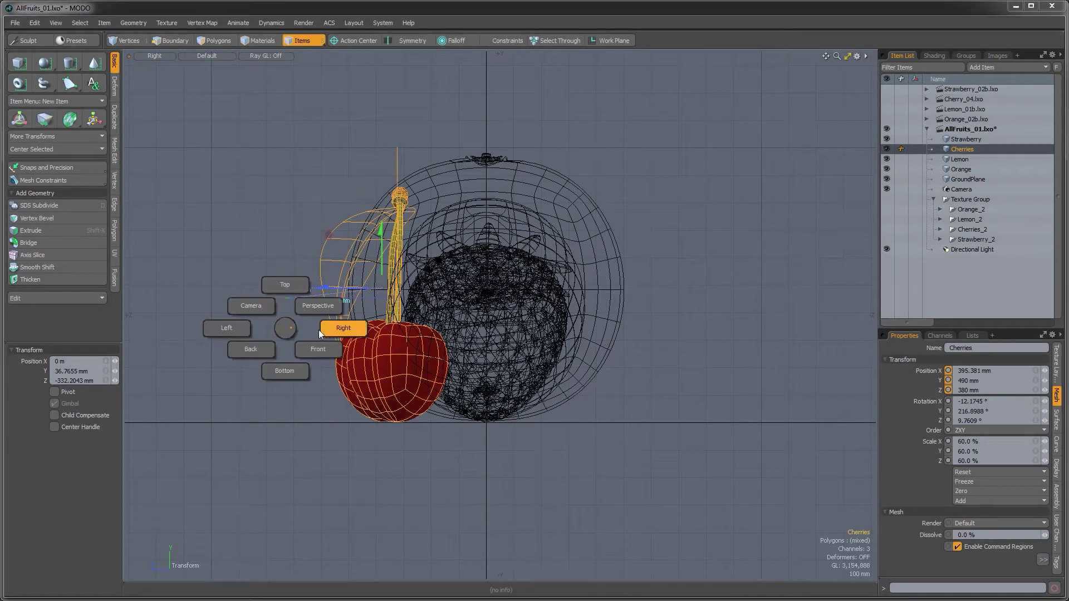
{"action": "left_click", "coordinate": [325, 351]}
{"action": "left_click_drag", "start_coordinate": [493, 470], "coordinate": [546, 512], "text": "ctrl+alt"}
{"action": "left_click_drag", "start_coordinate": [546, 512], "coordinate": [539, 479], "text": "ctrl+alt"}
{"action": "key", "text": "e"}
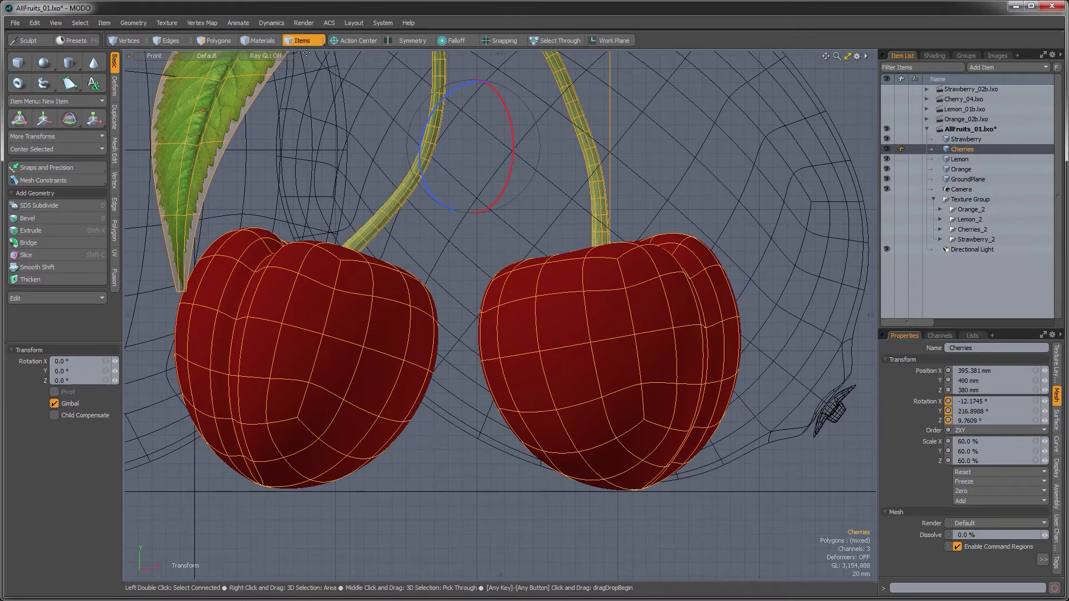
{"action": "left_click", "coordinate": [346, 40]}
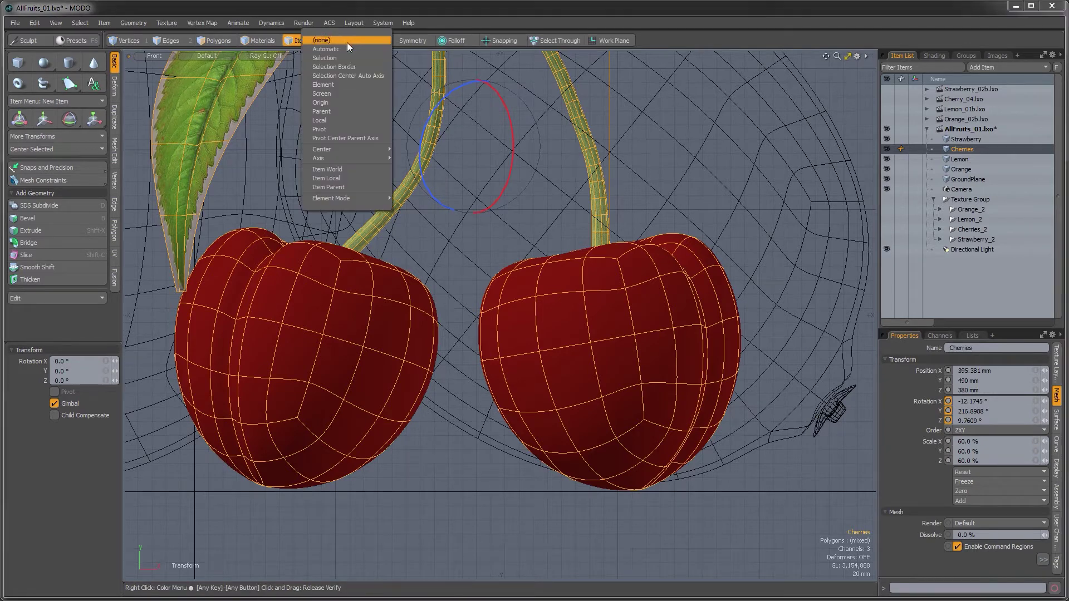
{"action": "left_click", "coordinate": [334, 120]}
{"action": "left_click_drag", "start_coordinate": [479, 218], "coordinate": [497, 462]}
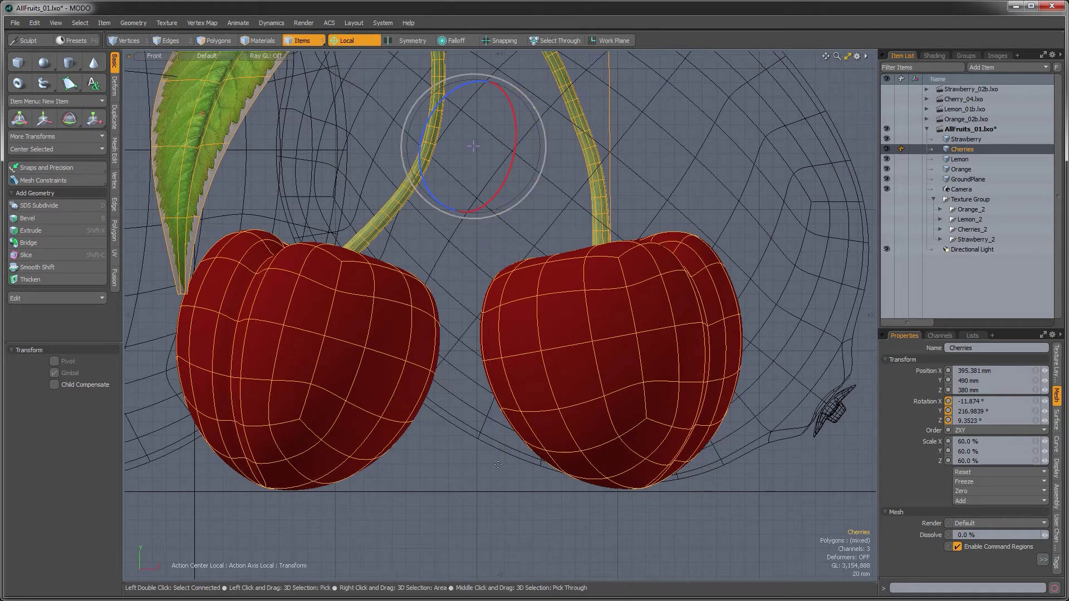
Step: Freeze the rotation of the Cherries item so its rotation values zero out while keeping its orientation
{"action": "key", "text": "w"}
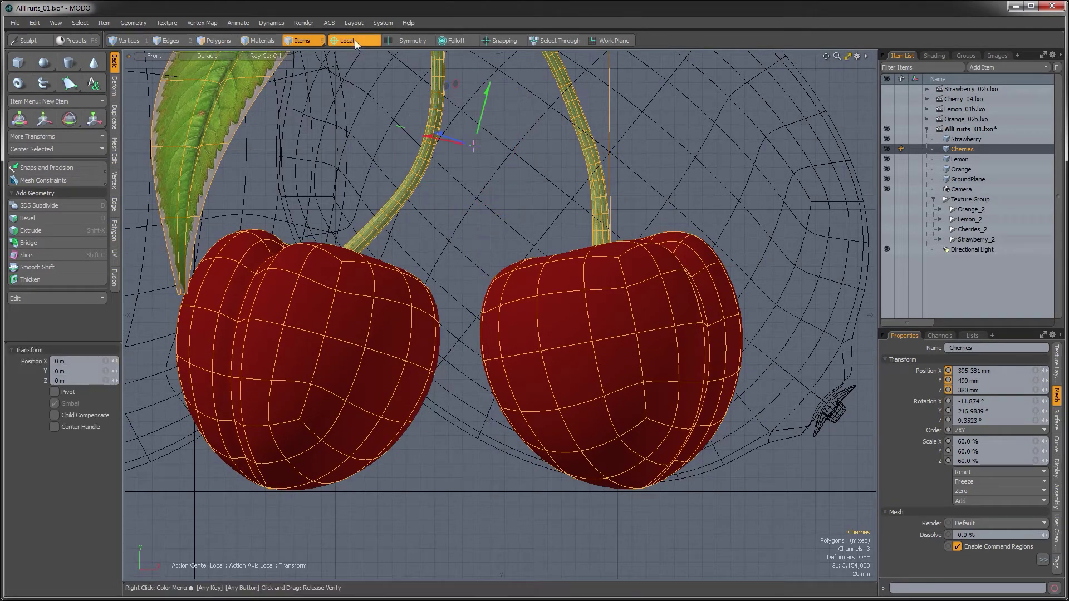
{"action": "left_click", "coordinate": [330, 23]}
{"action": "left_click", "coordinate": [322, 9]}
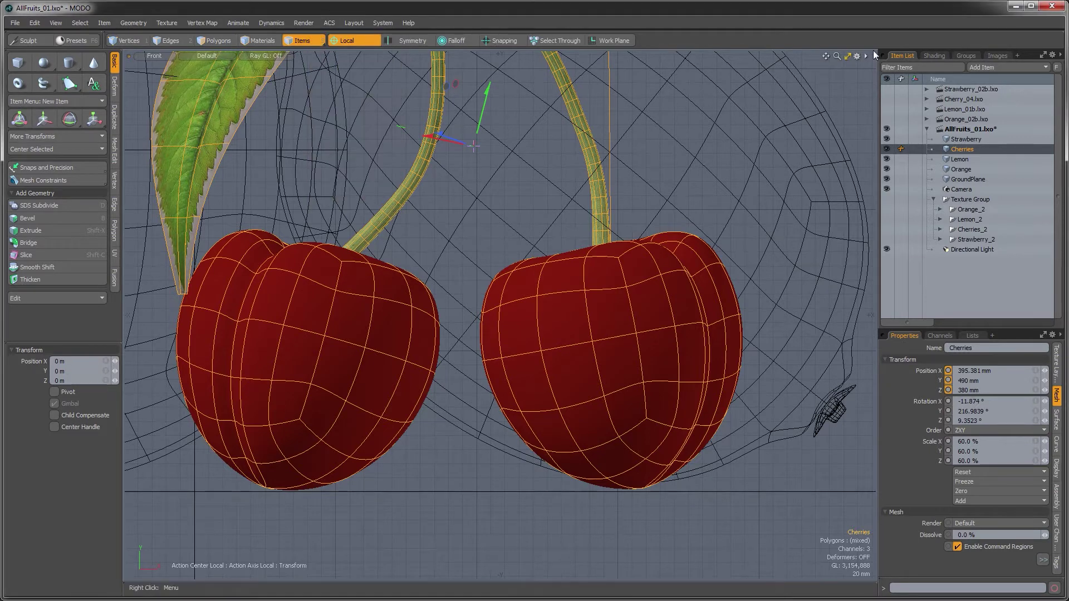
{"action": "left_click", "coordinate": [961, 486]}
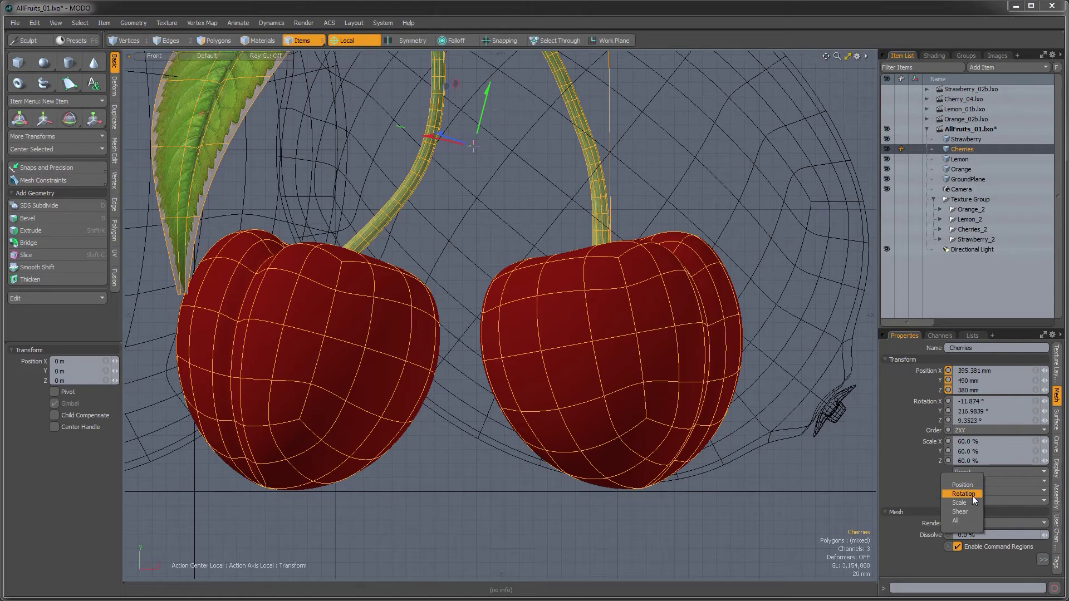
{"action": "left_click", "coordinate": [972, 494]}
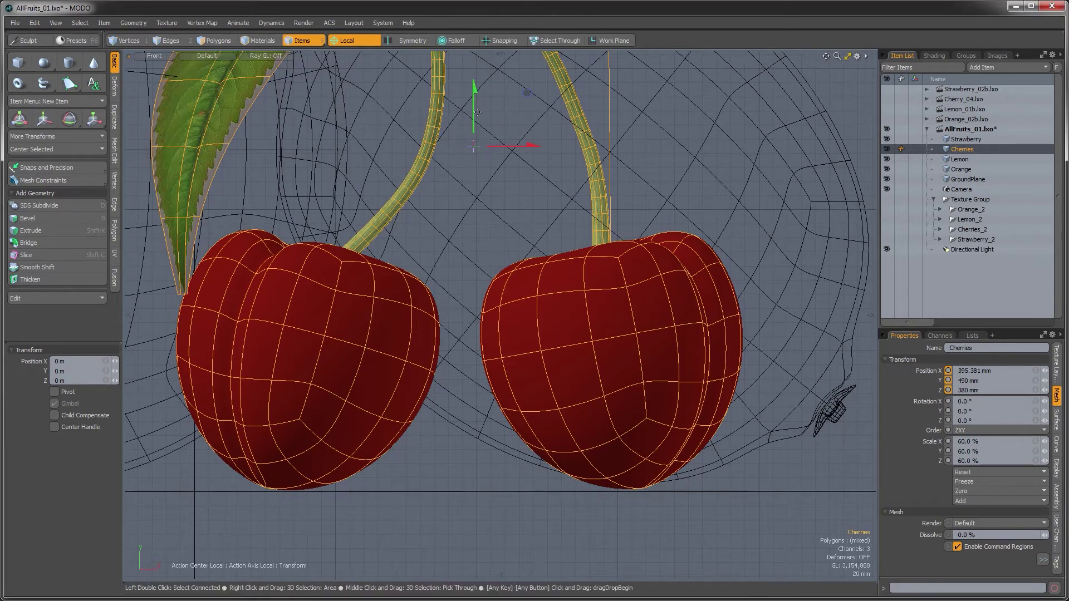
Step: Lower the cherries to about Y 488 mm and move them along X to about 1.03 m, beside the lemon
{"action": "left_click_drag", "start_coordinate": [474, 113], "coordinate": [474, 114]}
{"action": "key", "text": "ctrl+space"}
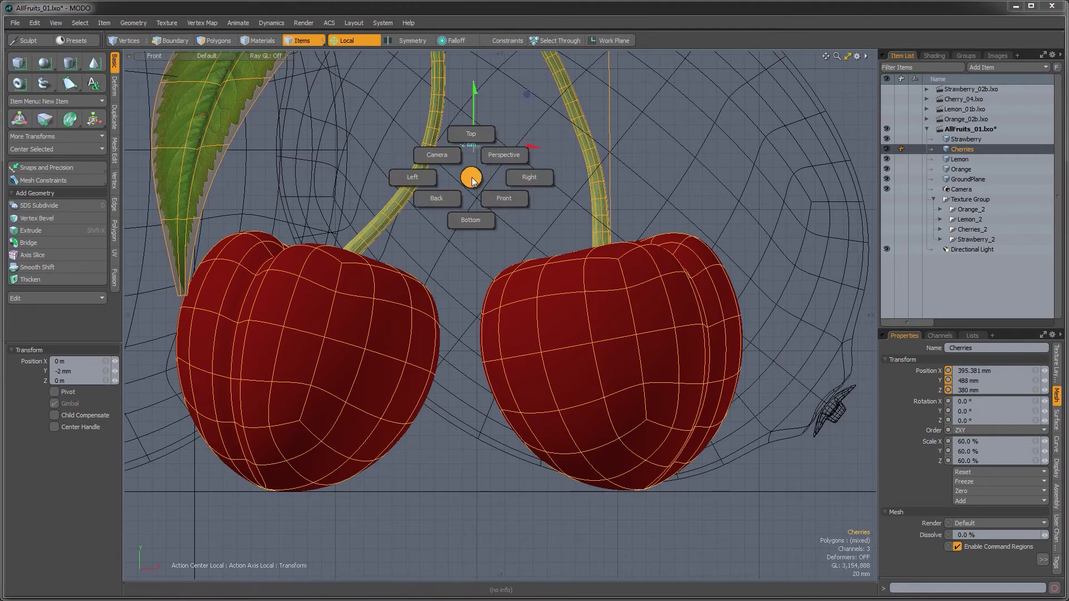
{"action": "left_click", "coordinate": [496, 158]}
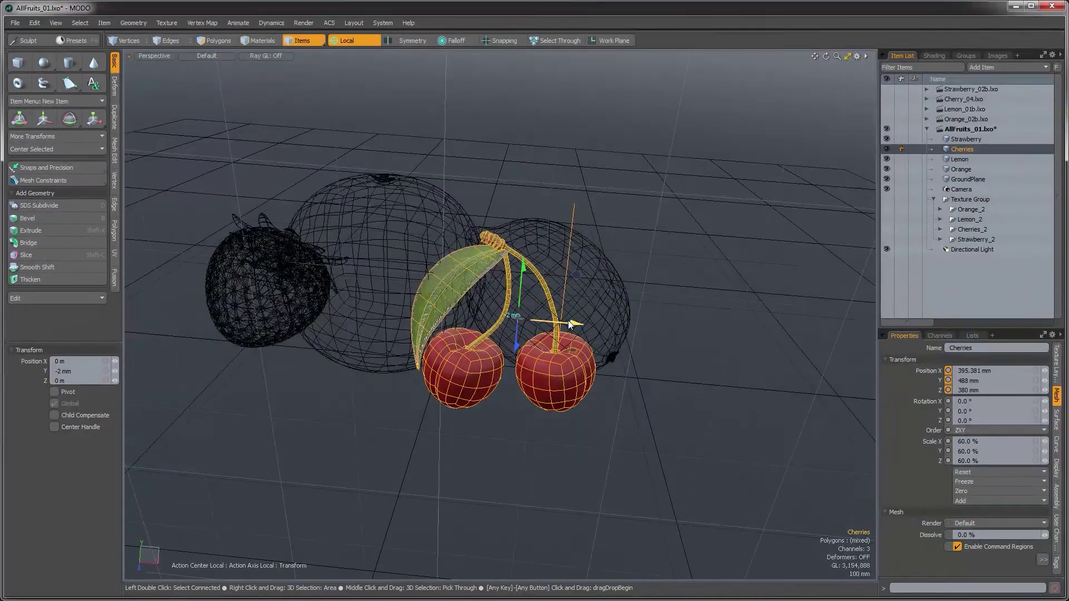
{"action": "left_click_drag", "start_coordinate": [572, 323], "coordinate": [471, 345]}
Step: Show the Camera view and push the orange back to about Z -495 mm
{"action": "key", "text": "ctrl+space"}
{"action": "left_click", "coordinate": [437, 323]}
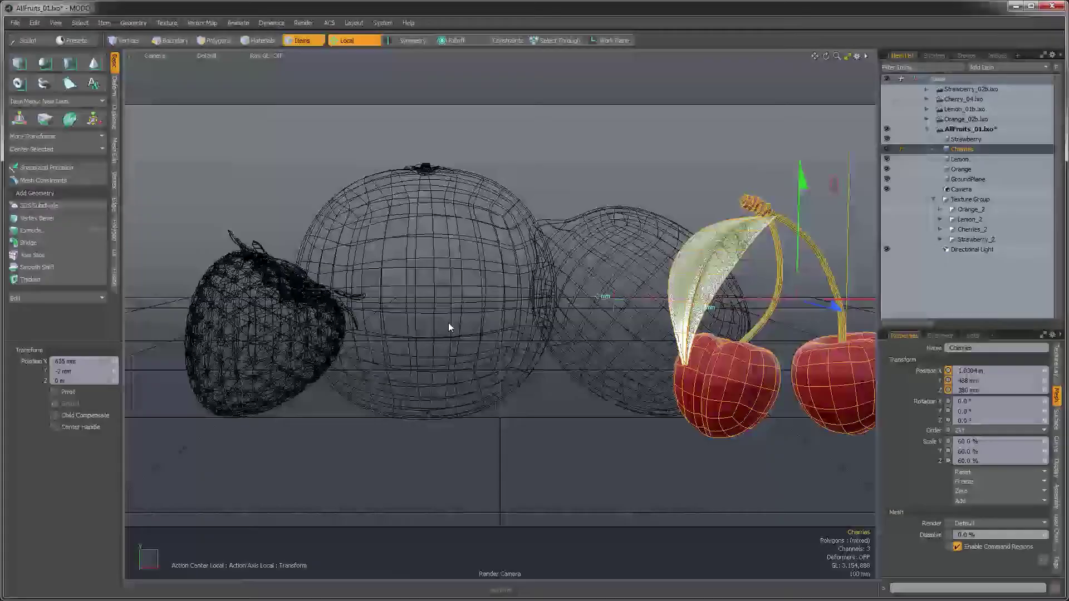
{"action": "left_click", "coordinate": [461, 279]}
{"action": "key", "text": "w"}
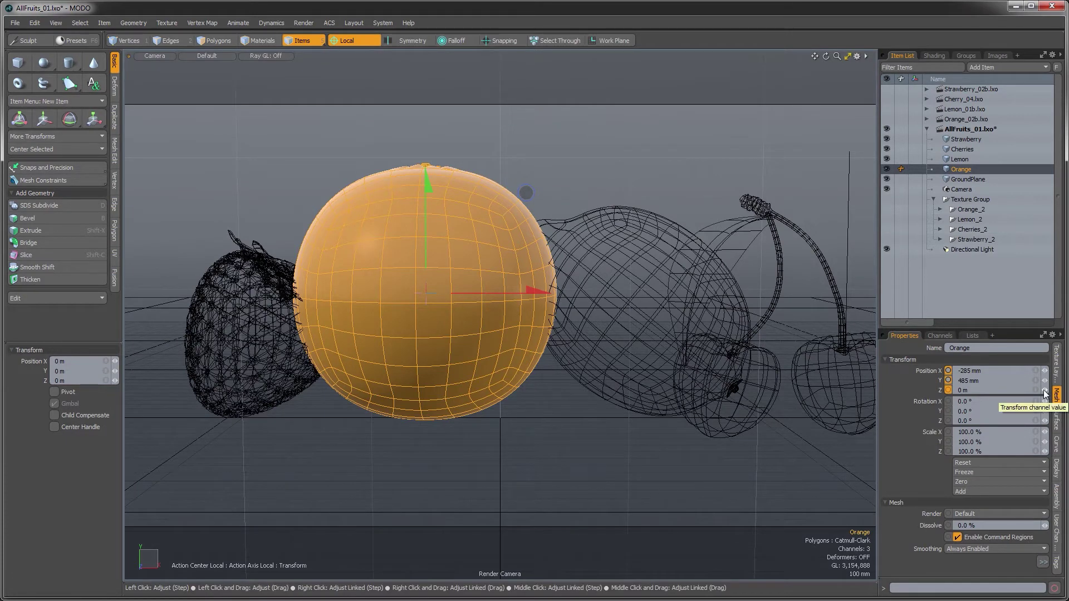
{"action": "mouse_move", "coordinate": [1045, 391]}
{"action": "left_mouse_down"}
{"action": "mouse_move", "coordinate": [960, 390]}
{"action": "mouse_move", "coordinate": [1051, 390]}
{"action": "left_mouse_up"}
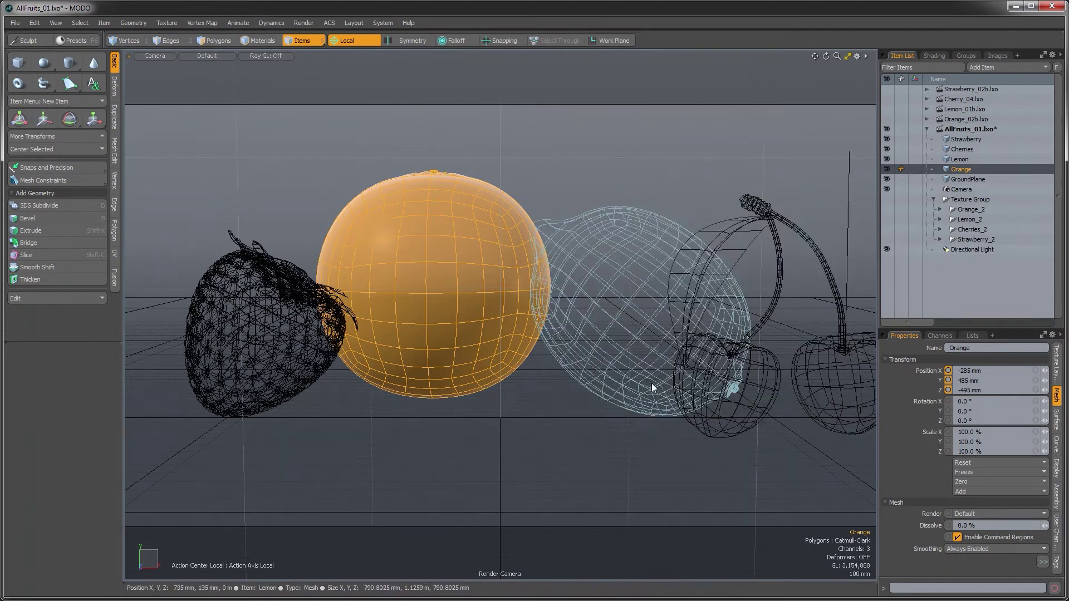
Step: Scale the strawberry uniformly to about 81% and move it along its local X axis, down to the ground near the orange
{"action": "left_click", "coordinate": [306, 305]}
{"action": "key", "text": "r"}
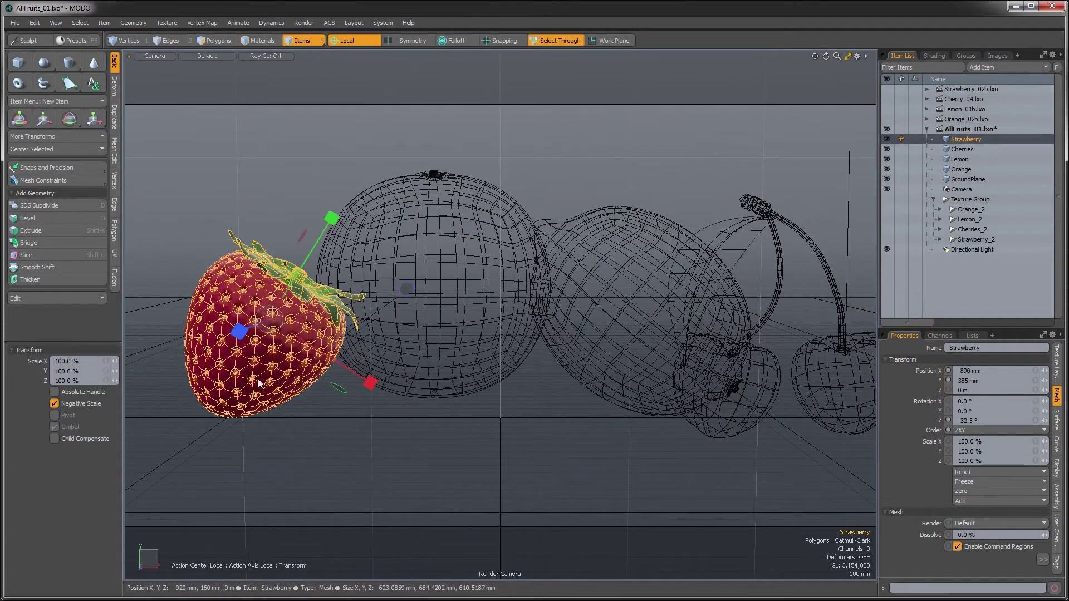
{"action": "left_click_drag", "start_coordinate": [258, 379], "coordinate": [233, 379]}
{"action": "key", "text": "w"}
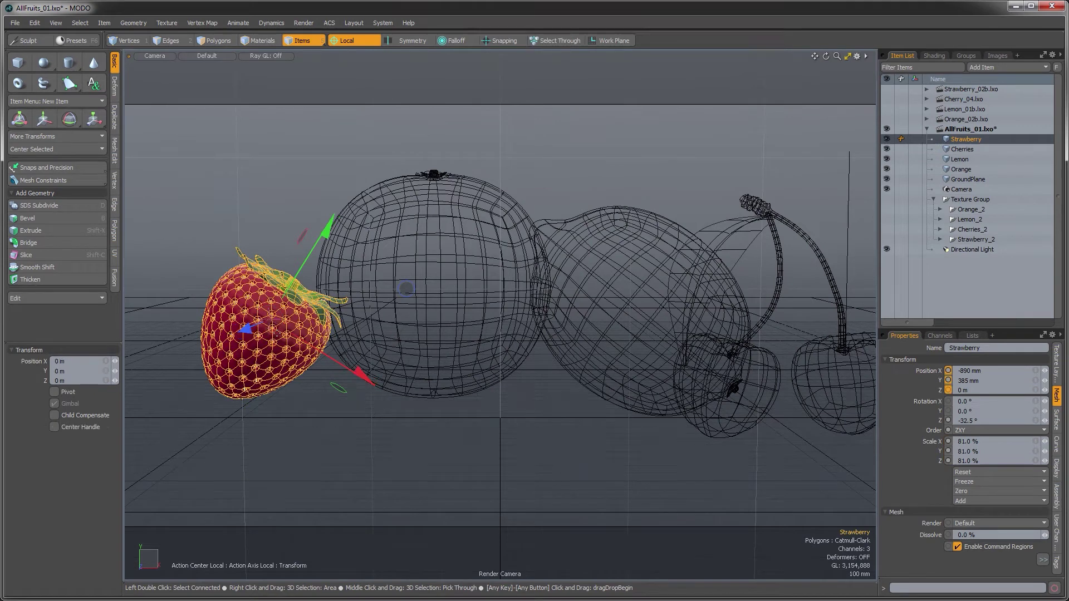
{"action": "left_click_drag", "start_coordinate": [352, 376], "coordinate": [377, 392]}
{"action": "left_click", "coordinate": [606, 299]}
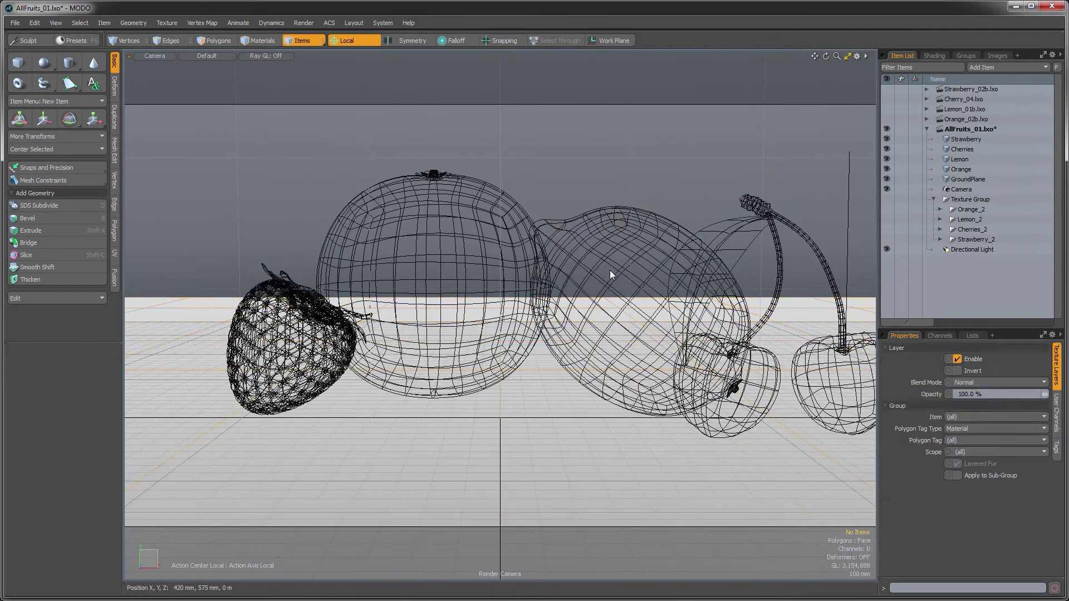
Step: Scale the cherries uniformly to about 41.4%, then move them closer to the lemon and down toward the ground
{"action": "left_click", "coordinate": [624, 231]}
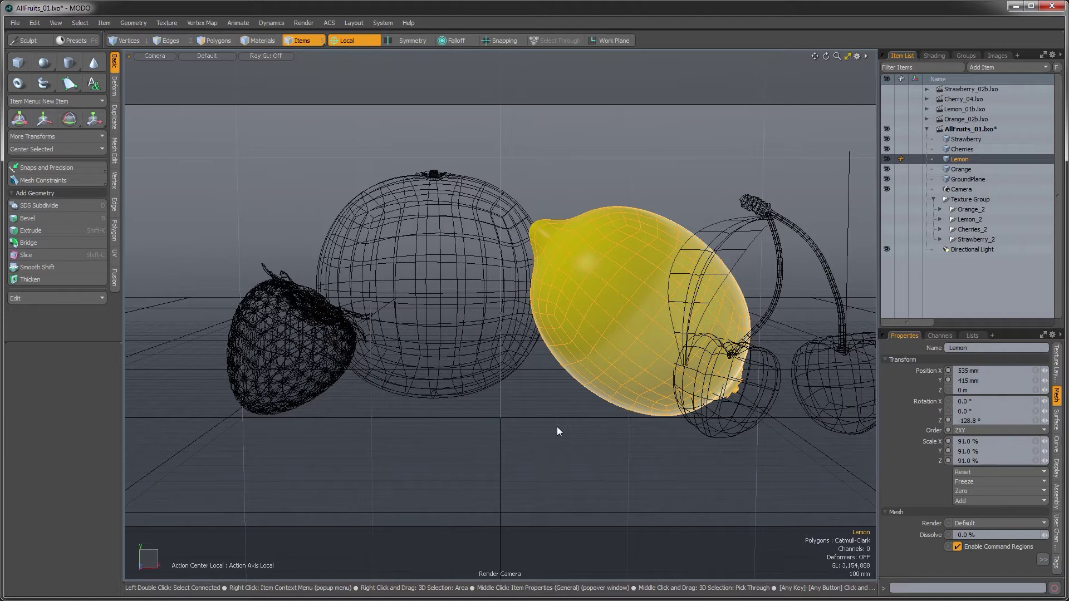
{"action": "left_click", "coordinate": [765, 383]}
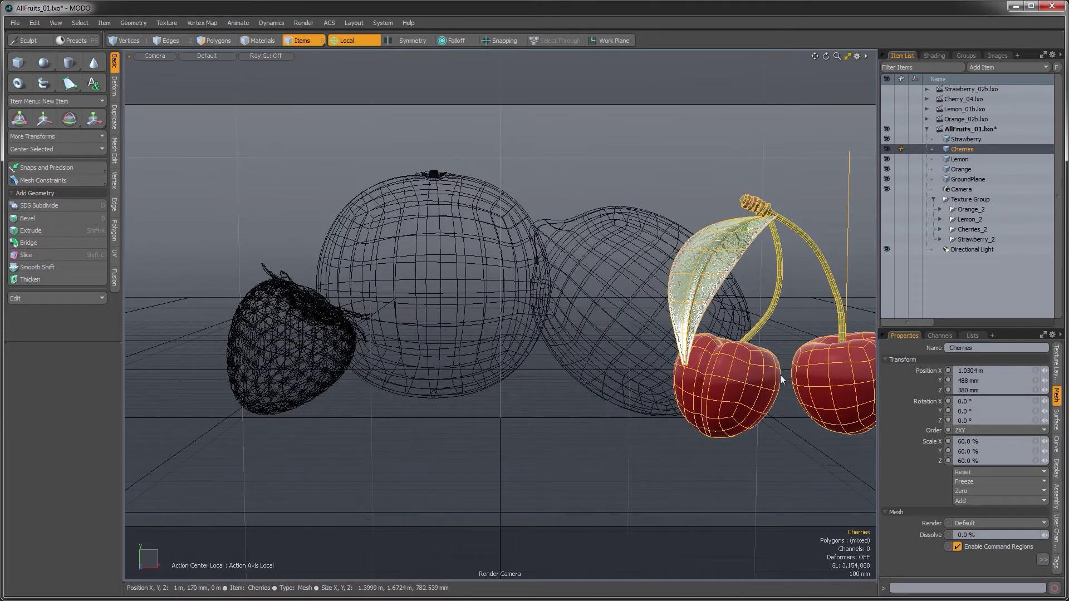
{"action": "key", "text": "r"}
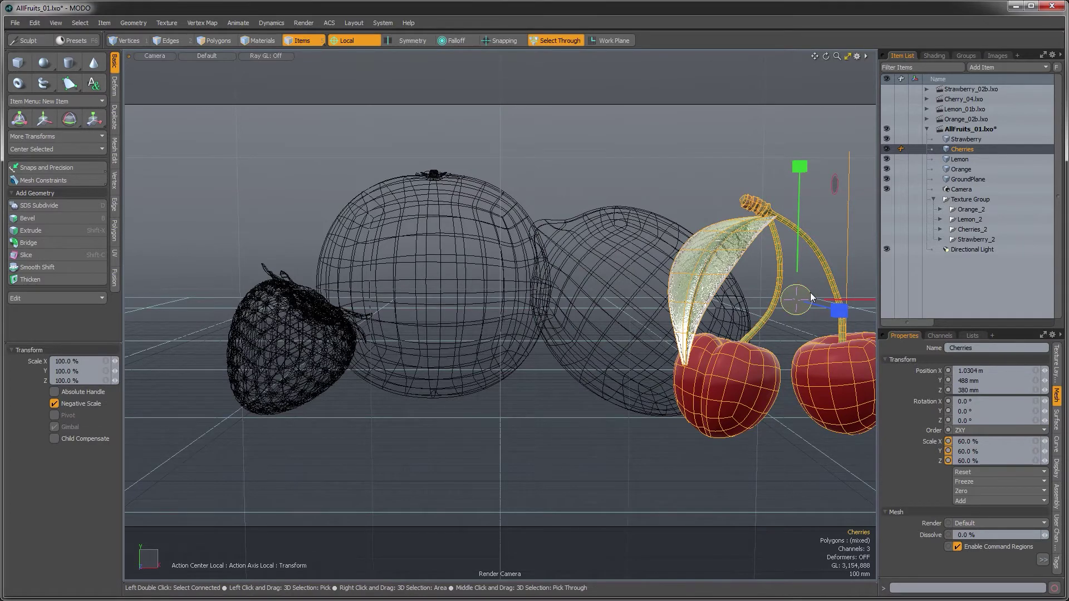
{"action": "left_click_drag", "start_coordinate": [810, 297], "coordinate": [752, 299]}
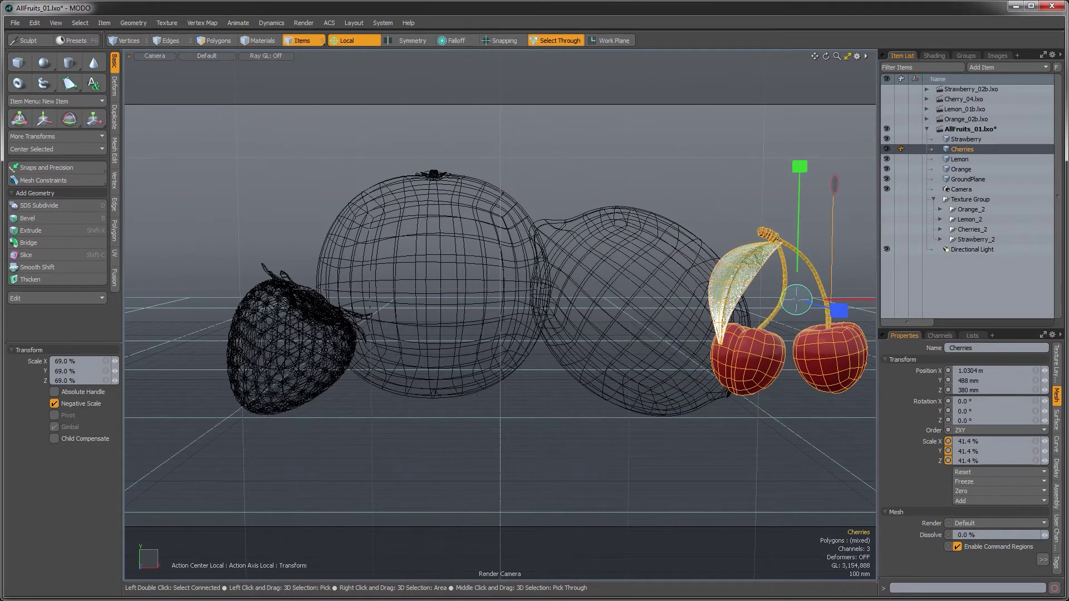
{"action": "key", "text": "w"}
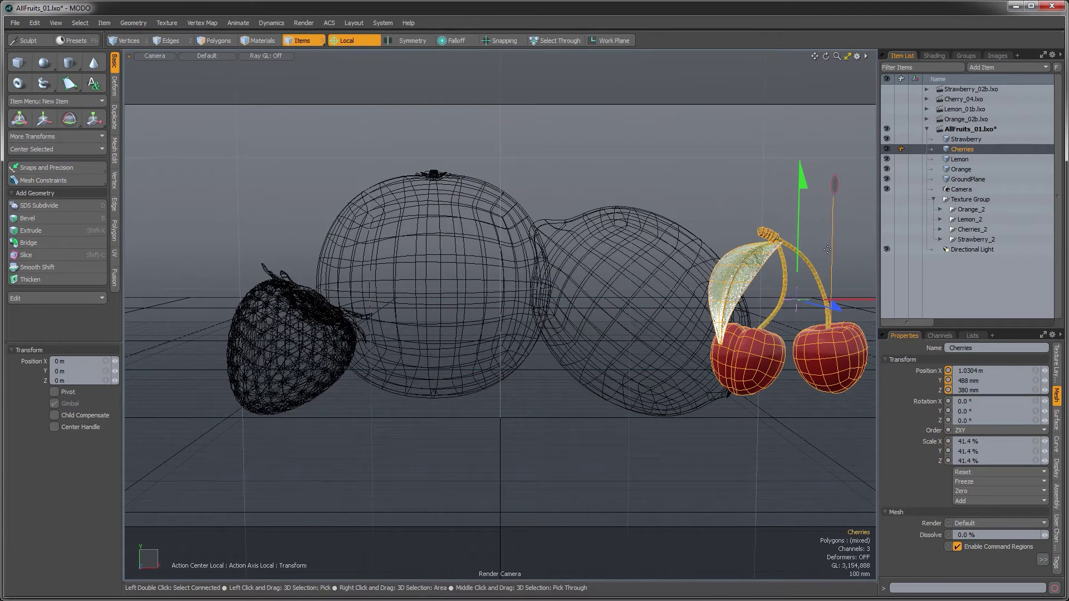
{"action": "left_click_drag", "start_coordinate": [864, 300], "coordinate": [815, 300]}
{"action": "left_click_drag", "start_coordinate": [857, 187], "coordinate": [859, 219]}
{"action": "key", "text": "space"}
Step: Scale the lemon uniformly to about 82.8% and show it in the Front view
{"action": "left_click", "coordinate": [644, 259]}
{"action": "key", "text": "e"}
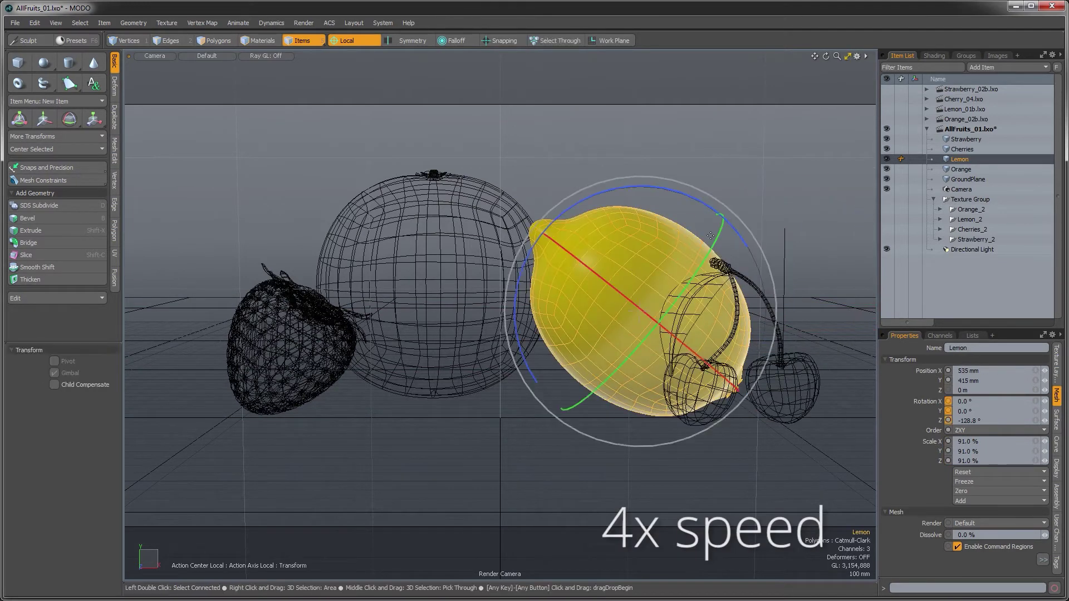
{"action": "key", "text": "r"}
{"action": "left_click_drag", "start_coordinate": [641, 310], "coordinate": [623, 312]}
{"action": "key", "text": "ctrl+space"}
{"action": "left_click", "coordinate": [566, 361]}
{"action": "left_click_drag", "start_coordinate": [566, 362], "coordinate": [583, 367], "text": "alt+shift"}
Step: Turn off the Local action center and move the lemon to about Y 368 mm, Z -100 mm, resting on the ground
{"action": "key", "text": "w"}
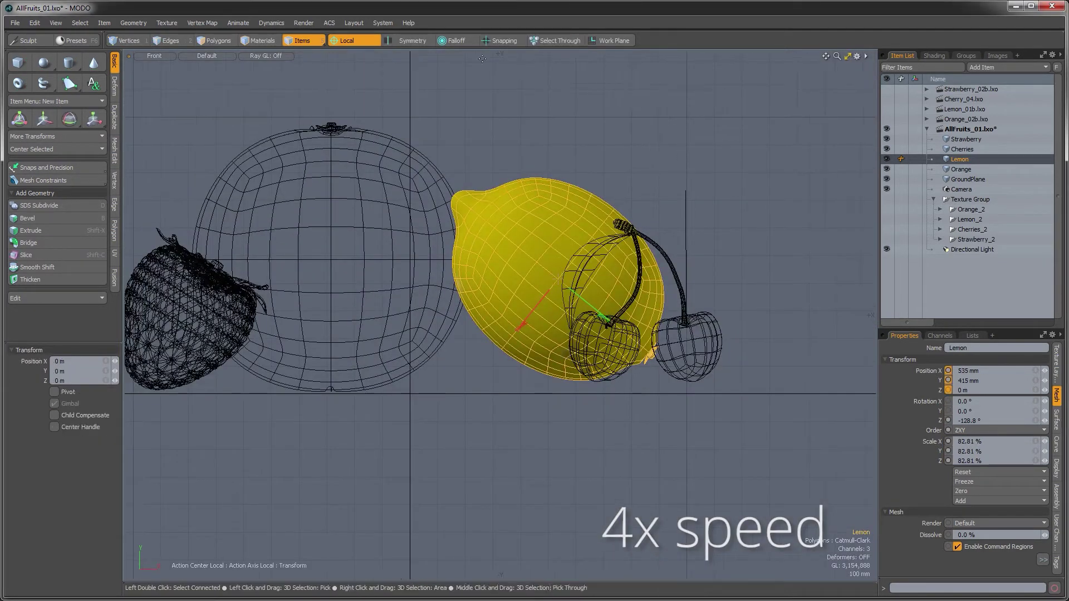
{"action": "left_click", "coordinate": [354, 41]}
{"action": "left_click_drag", "start_coordinate": [559, 222], "coordinate": [671, 244]}
{"action": "key", "text": "ctrl+space"}
{"action": "left_click", "coordinate": [584, 217]}
Step: Hide the GroundPlane item
{"action": "key", "text": "space"}
{"action": "left_click", "coordinate": [679, 245]}
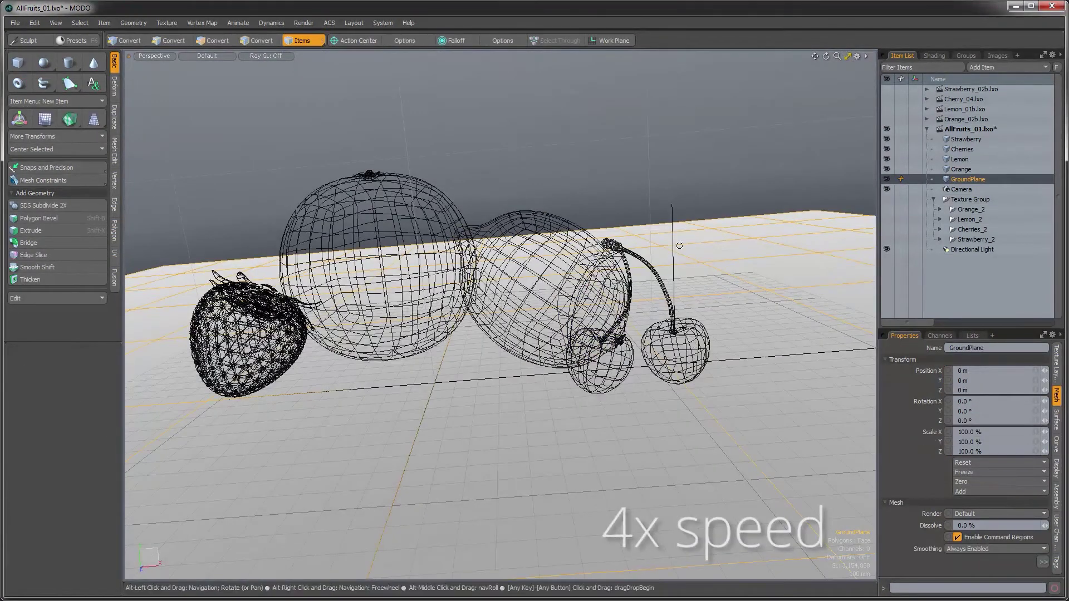
{"action": "left_click", "coordinate": [702, 183]}
{"action": "left_click", "coordinate": [887, 179]}
Step: Rotate the cherries about 5.5° around Y and move them to about Z 225 mm, in front of the lemon
{"action": "left_click", "coordinate": [671, 334]}
{"action": "left_click_drag", "start_coordinate": [668, 334], "coordinate": [648, 390], "text": "alt"}
{"action": "key", "text": "e"}
{"action": "left_click_drag", "start_coordinate": [649, 419], "coordinate": [718, 382]}
{"action": "key", "text": "w"}
{"action": "key", "text": "ctrl+space"}
{"action": "left_click", "coordinate": [743, 402]}
{"action": "key", "text": "space"}
Step: Add the lemon, orange and strawberry to the cherries selection and shift all four about -120 mm along X
{"action": "left_click", "coordinate": [638, 277], "text": "shift"}
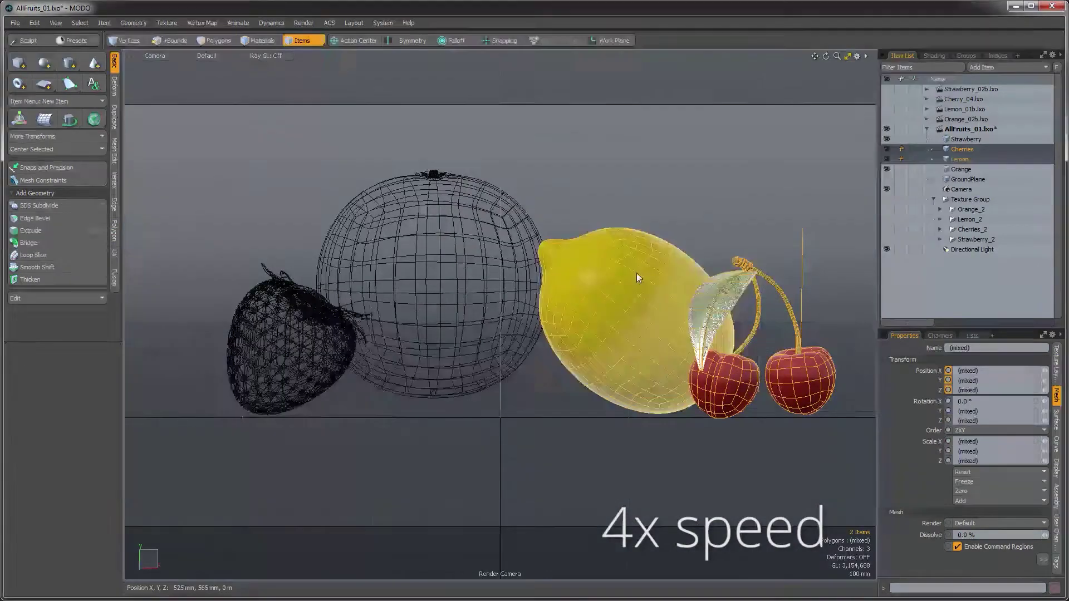
{"action": "left_click", "coordinate": [477, 301], "text": "shift"}
{"action": "left_click", "coordinate": [320, 336], "text": "shift"}
{"action": "key", "text": "w"}
{"action": "left_click_drag", "start_coordinate": [402, 330], "coordinate": [369, 333]}
{"action": "key", "text": "space"}
Step: Lower the cherries alone to about Y 338 mm so they rest on the ground
{"action": "key", "text": "ctrl+space"}
{"action": "left_click", "coordinate": [664, 387]}
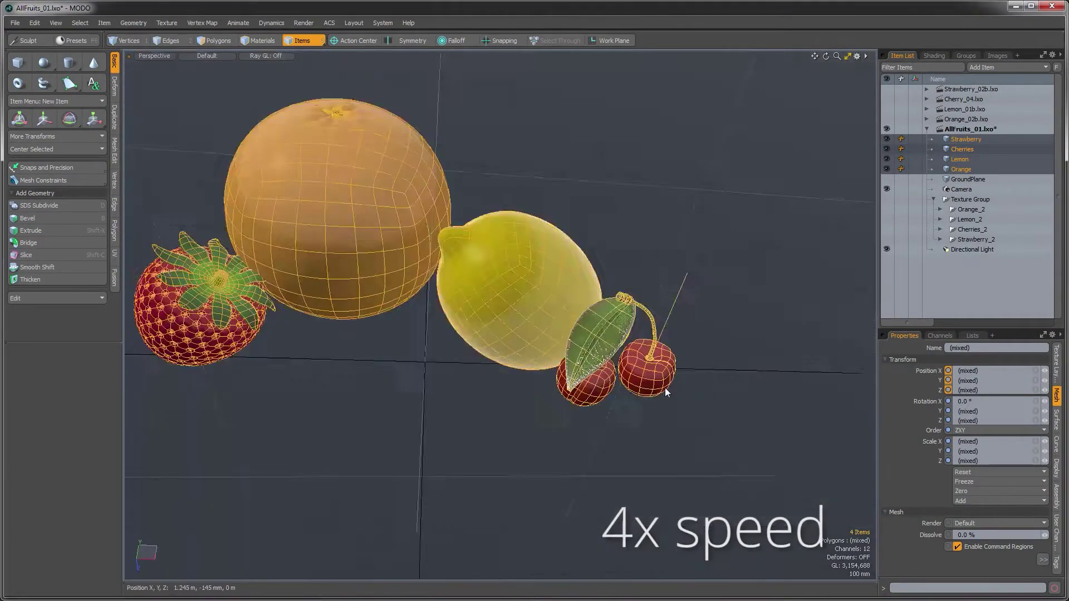
{"action": "left_click_drag", "start_coordinate": [664, 387], "coordinate": [634, 328], "text": "alt"}
{"action": "scroll", "coordinate": [609, 319], "scroll_direction": "up", "scroll_amount": 4}
{"action": "left_click", "coordinate": [608, 319]}
{"action": "key", "text": "w"}
{"action": "left_click_drag", "start_coordinate": [644, 230], "coordinate": [643, 247]}
{"action": "key", "text": "ctrl+space"}
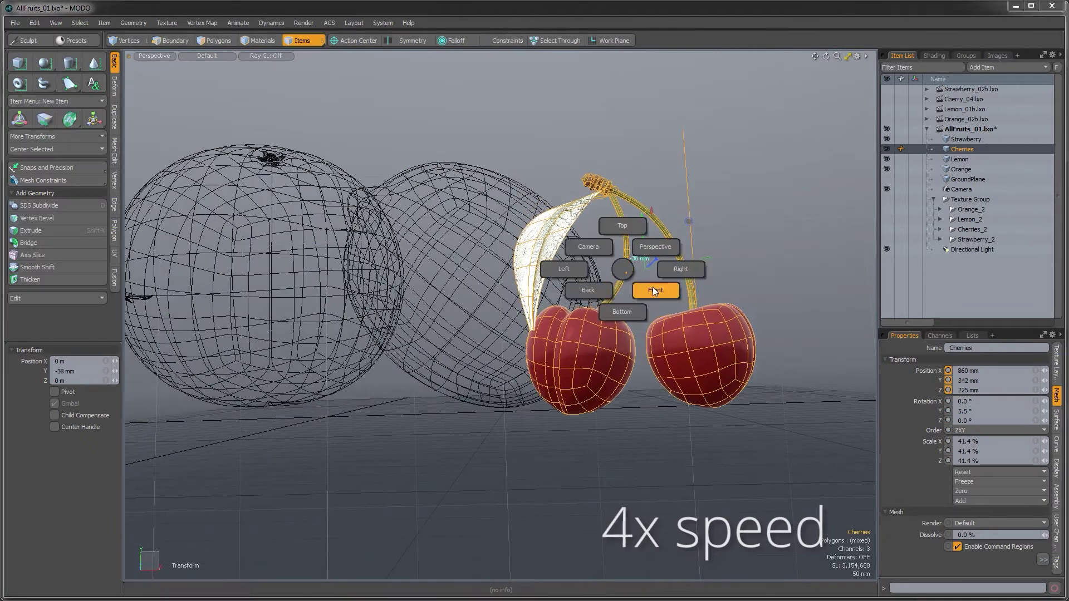
{"action": "left_click", "coordinate": [655, 290]}
Step: Lower the orange in the Front view to about Y 479 mm so it touches the ground line
{"action": "left_click", "coordinate": [476, 361]}
{"action": "key", "text": "w"}
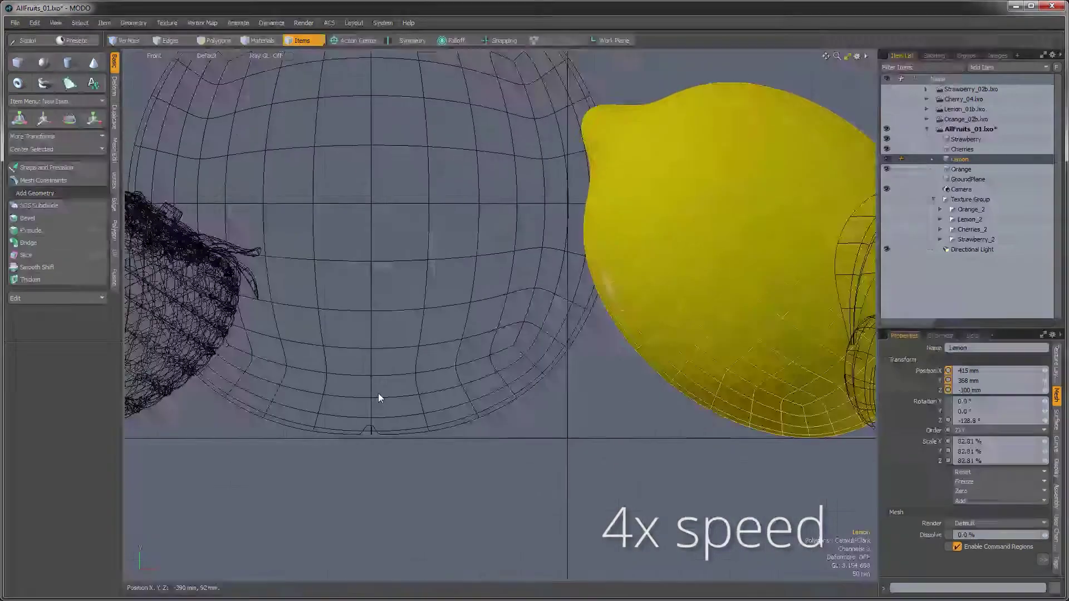
{"action": "left_click", "coordinate": [371, 365]}
{"action": "left_click_drag", "start_coordinate": [356, 306], "coordinate": [488, 323], "text": "alt+shift"}
{"action": "key", "text": "w"}
{"action": "left_click_drag", "start_coordinate": [504, 162], "coordinate": [503, 165]}
{"action": "key", "text": "space"}
Step: Lower the strawberry to about Y 309 mm so it rests on the ground, and return to the Camera view
{"action": "left_click", "coordinate": [250, 338]}
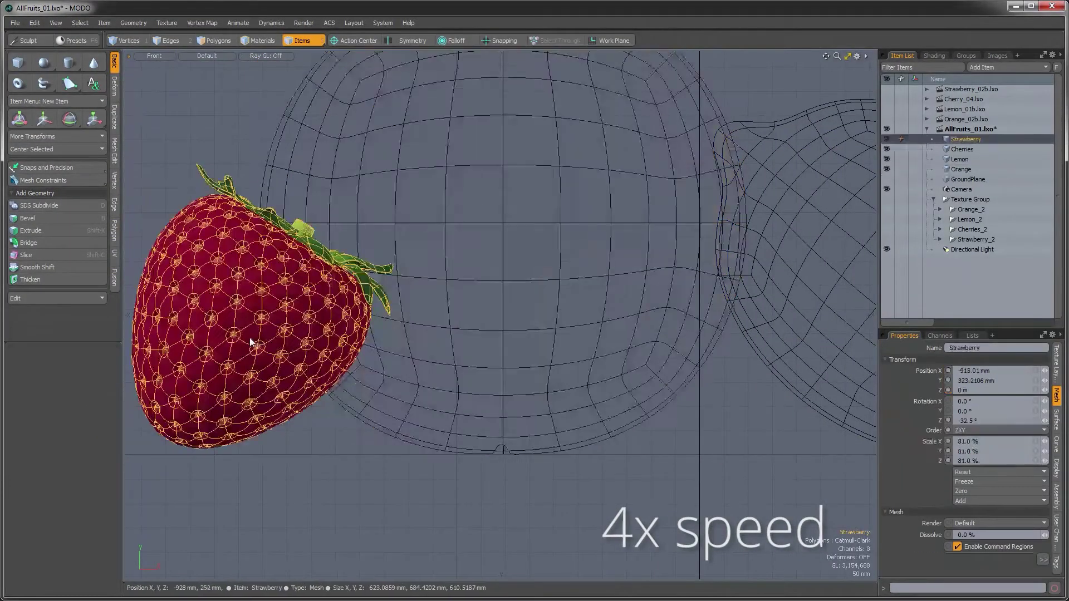
{"action": "key", "text": "w"}
{"action": "left_click_drag", "start_coordinate": [255, 239], "coordinate": [256, 246]}
{"action": "key", "text": "ctrl+space"}
{"action": "left_click", "coordinate": [337, 311]}
Step: Rotate the orange to tilt its stem end toward the camera
{"action": "key", "text": "space"}
{"action": "left_click", "coordinate": [397, 239]}
{"action": "key", "text": "e"}
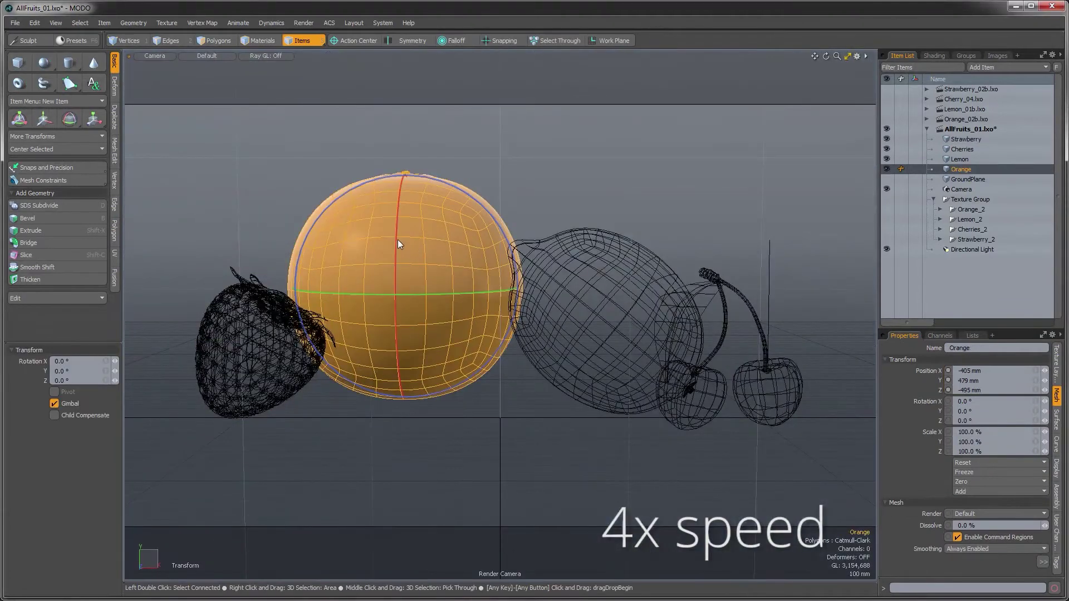
{"action": "key", "text": "space"}
Step: Rotate the lemon 10° around Y and move it along X to about 385 mm, against the orange
{"action": "left_click", "coordinate": [560, 305]}
{"action": "key", "text": "e"}
{"action": "left_click_drag", "start_coordinate": [559, 333], "coordinate": [581, 333]}
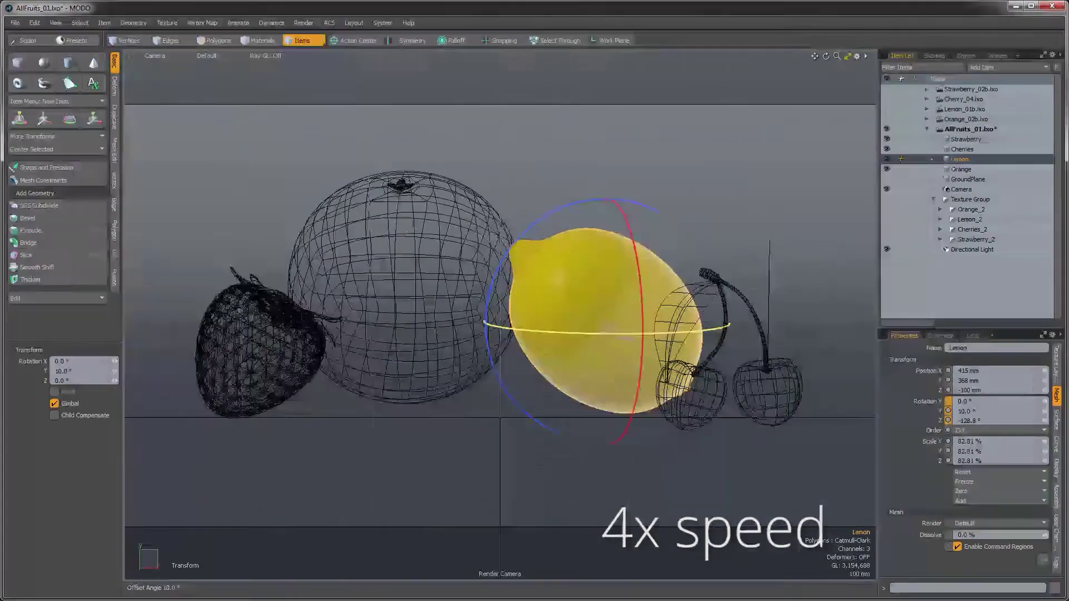
{"action": "key", "text": "w"}
{"action": "mouse_move", "coordinate": [645, 322]}
{"action": "left_mouse_down"}
{"action": "mouse_move", "coordinate": [626, 322]}
{"action": "mouse_move", "coordinate": [639, 322]}
{"action": "left_mouse_up"}
{"action": "key", "text": "space"}
Step: Rotate the strawberry 18° around Y, set the action center to Local and turn it slightly further
{"action": "left_click", "coordinate": [700, 393]}
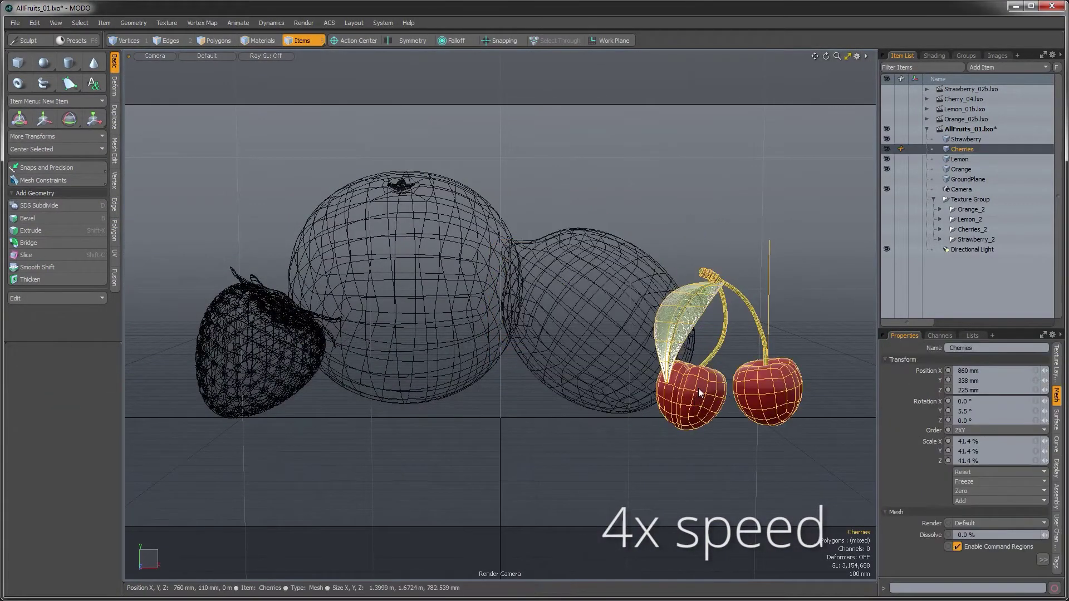
{"action": "left_click", "coordinate": [290, 352]}
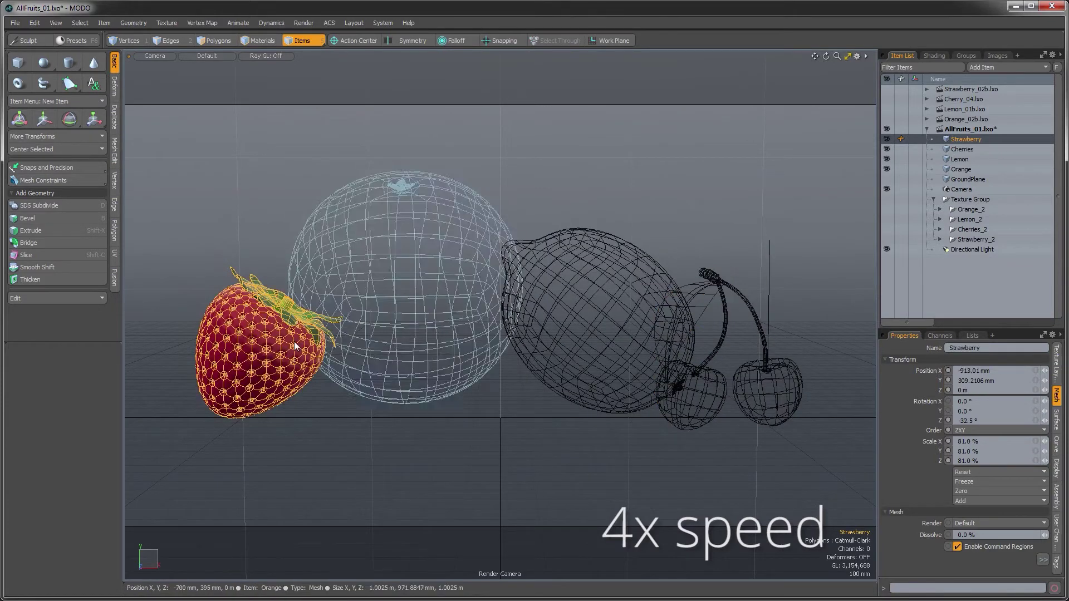
{"action": "key", "text": "e"}
{"action": "left_click_drag", "start_coordinate": [245, 356], "coordinate": [285, 356]}
{"action": "left_click", "coordinate": [366, 43]}
{"action": "left_click", "coordinate": [365, 161]}
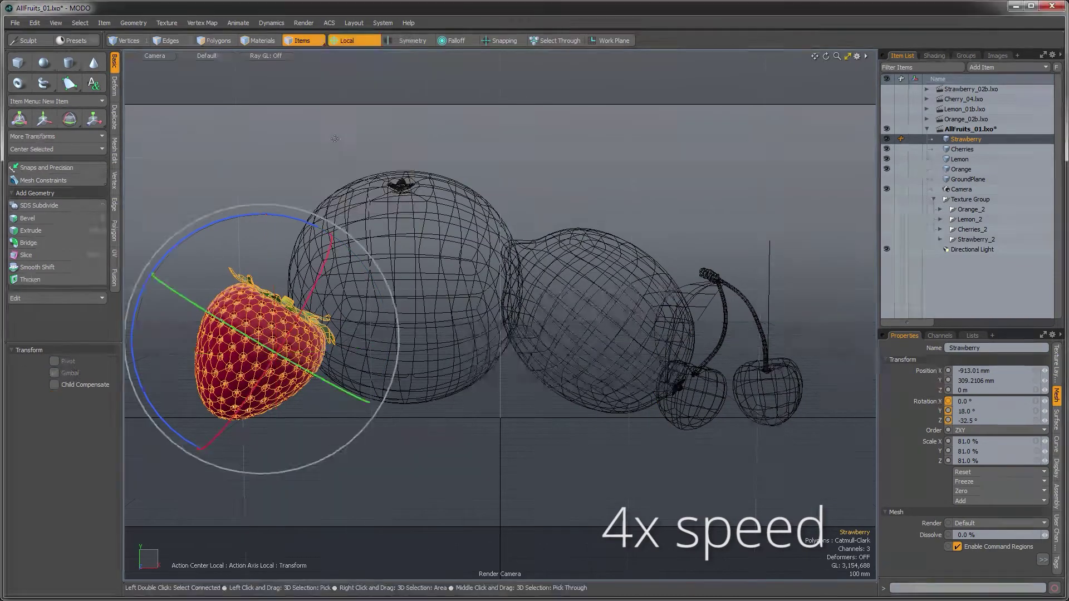
{"action": "left_click_drag", "start_coordinate": [234, 327], "coordinate": [662, 474]}
Step: Try moving the lemon along its local axis in the Perspective view, and undo the move
{"action": "key", "text": "ctrl+space"}
{"action": "left_click", "coordinate": [377, 317]}
{"action": "key", "text": "q"}
{"action": "left_click", "coordinate": [556, 408]}
{"action": "left_click", "coordinate": [713, 307]}
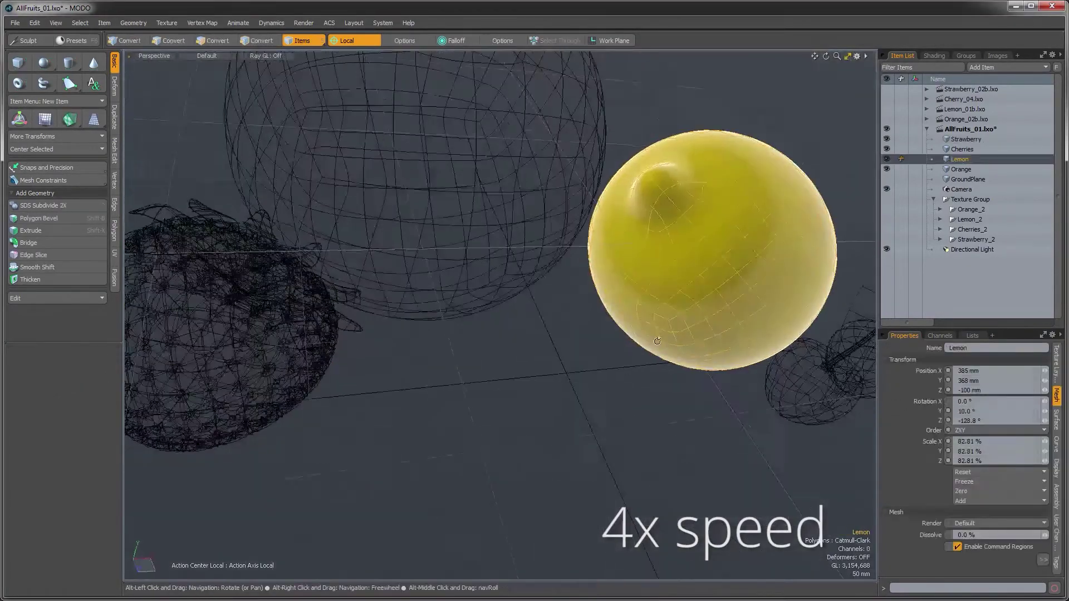
{"action": "key", "text": "w"}
{"action": "left_click_drag", "start_coordinate": [712, 306], "coordinate": [702, 306]}
{"action": "key", "text": "ctrl+z"}
Step: Turn off the Local action center and move the cherries to about X 864 mm, Z 194 mm, checking them in the Camera view
{"action": "left_click", "coordinate": [350, 41]}
{"action": "left_click", "coordinate": [349, 42]}
{"action": "left_click_drag", "start_coordinate": [702, 334], "coordinate": [676, 312], "text": "alt"}
{"action": "left_click_drag", "start_coordinate": [676, 356], "coordinate": [694, 402], "text": "ctrl+alt"}
{"action": "left_click", "coordinate": [693, 402]}
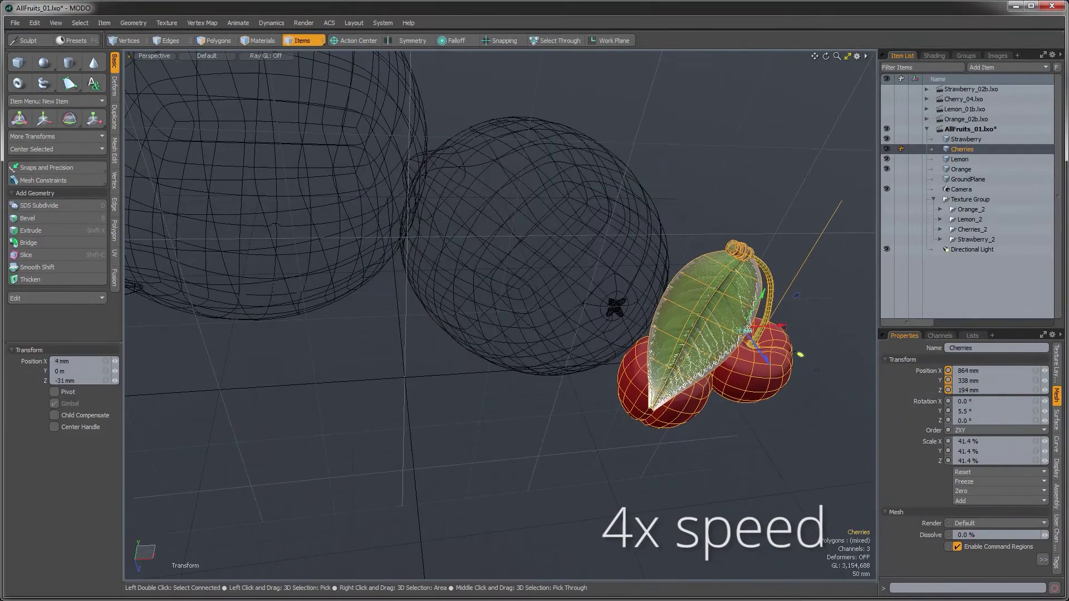
{"action": "key", "text": "ctrl+space"}
{"action": "left_click", "coordinate": [600, 418]}
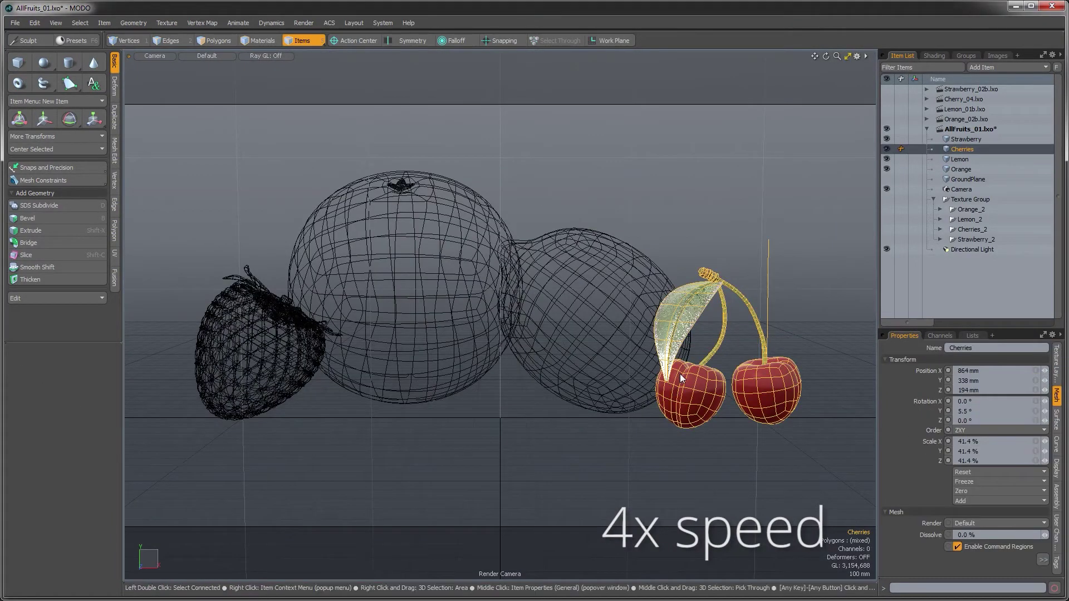
{"action": "left_click", "coordinate": [659, 226]}
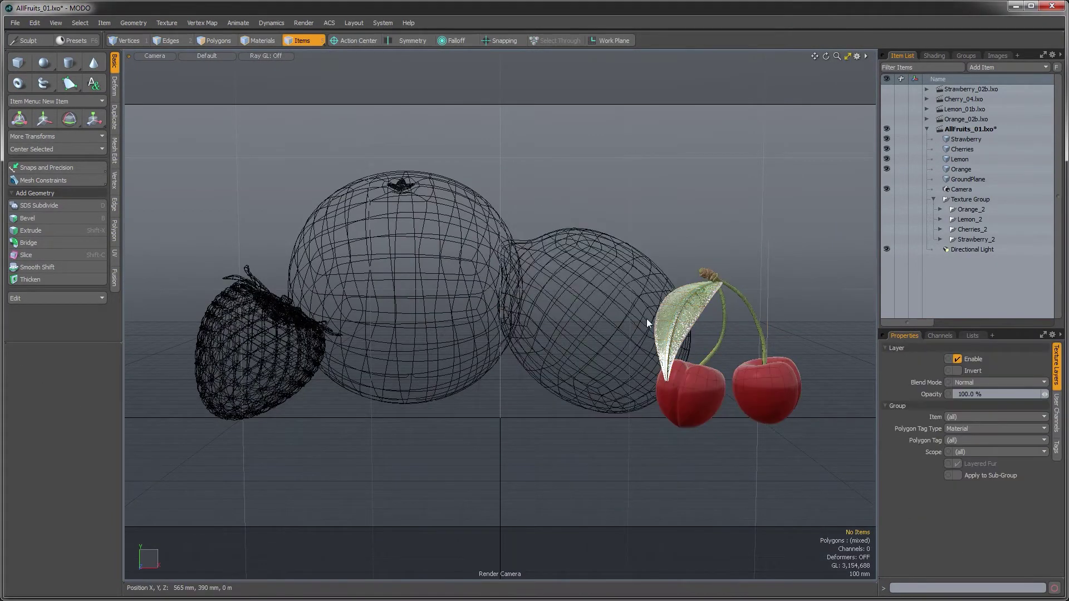
{"action": "left_click", "coordinate": [686, 308]}
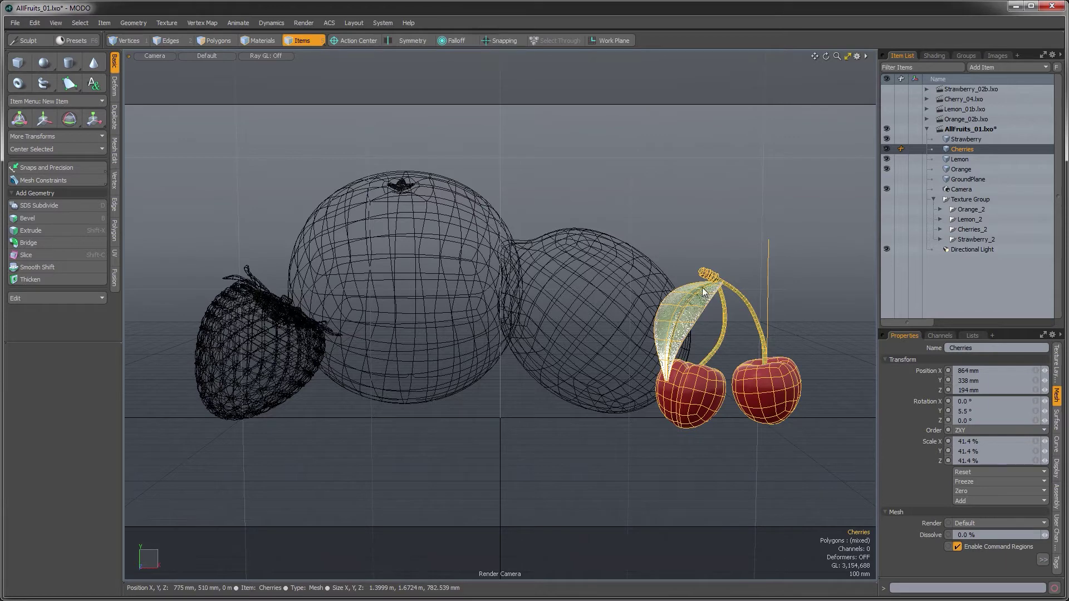
Step: Select the cherries' leaf polygons in the Perspective view and rotate the leaf so its tip points to the opposite side
{"action": "key", "text": "ctrl+space"}
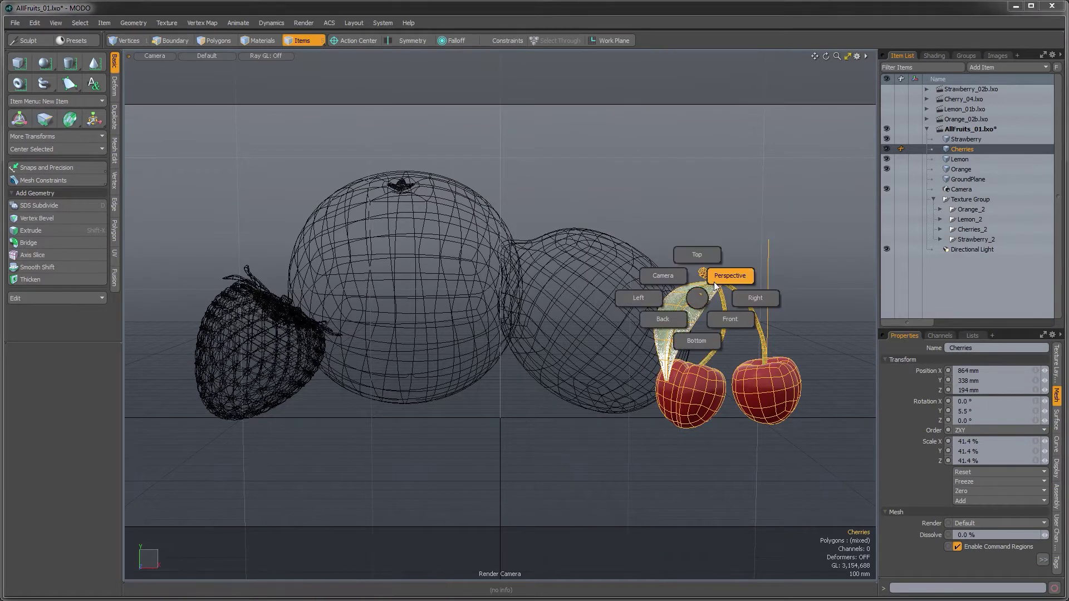
{"action": "left_click", "coordinate": [719, 287]}
{"action": "left_click_drag", "start_coordinate": [717, 292], "coordinate": [669, 401], "text": "alt"}
{"action": "scroll", "coordinate": [730, 343], "scroll_direction": "up", "scroll_amount": 3}
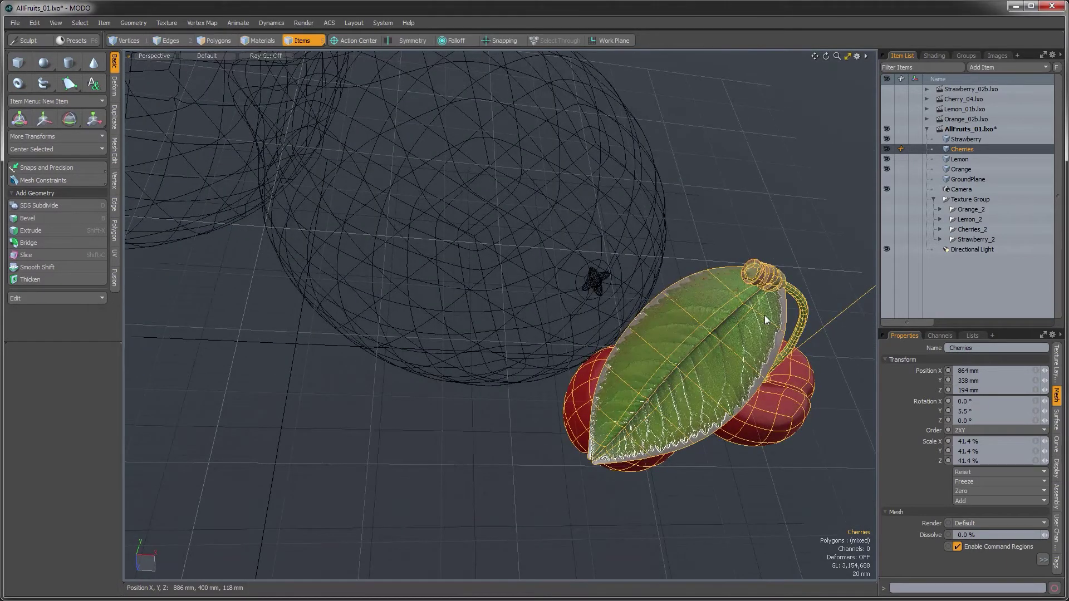
{"action": "key", "text": "3"}
{"action": "double_click", "coordinate": [758, 313]}
{"action": "left_click_drag", "start_coordinate": [758, 313], "coordinate": [675, 340], "text": "alt+shift"}
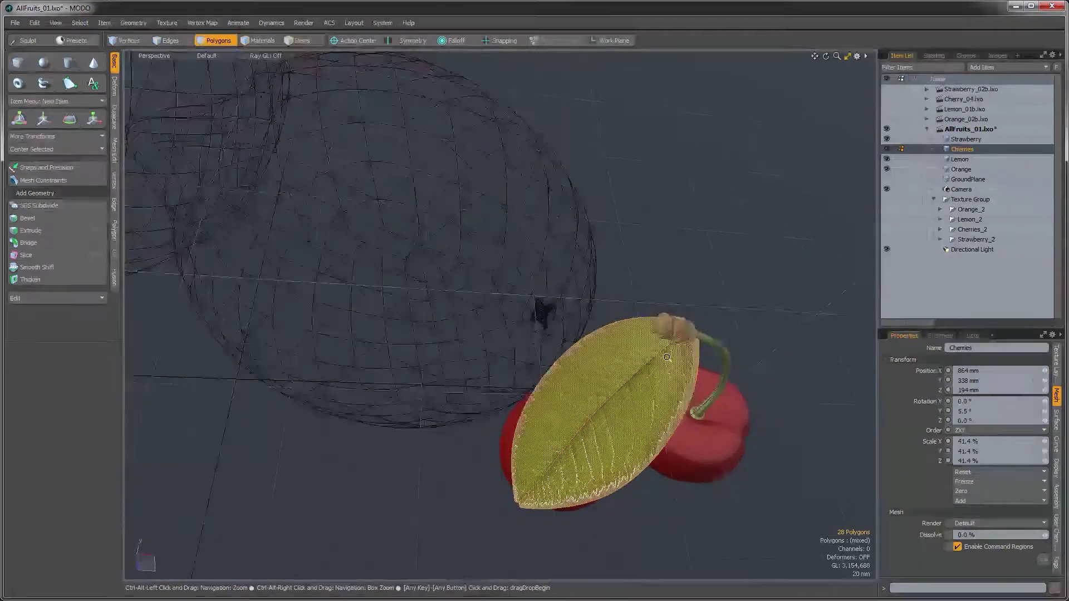
{"action": "scroll", "coordinate": [675, 340], "scroll_direction": "up", "scroll_amount": 4}
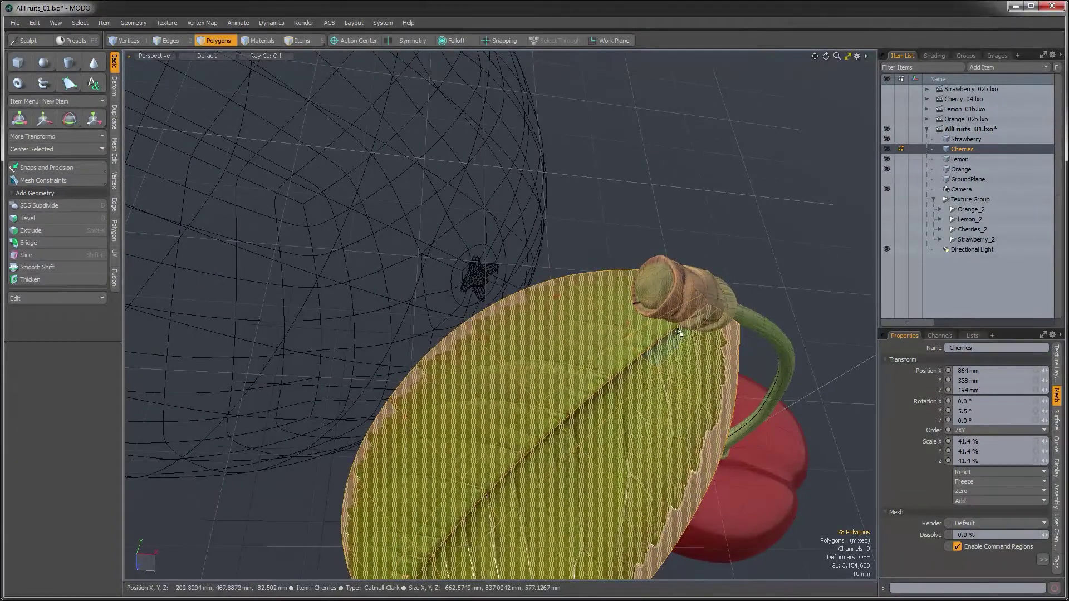
{"action": "key", "text": "e"}
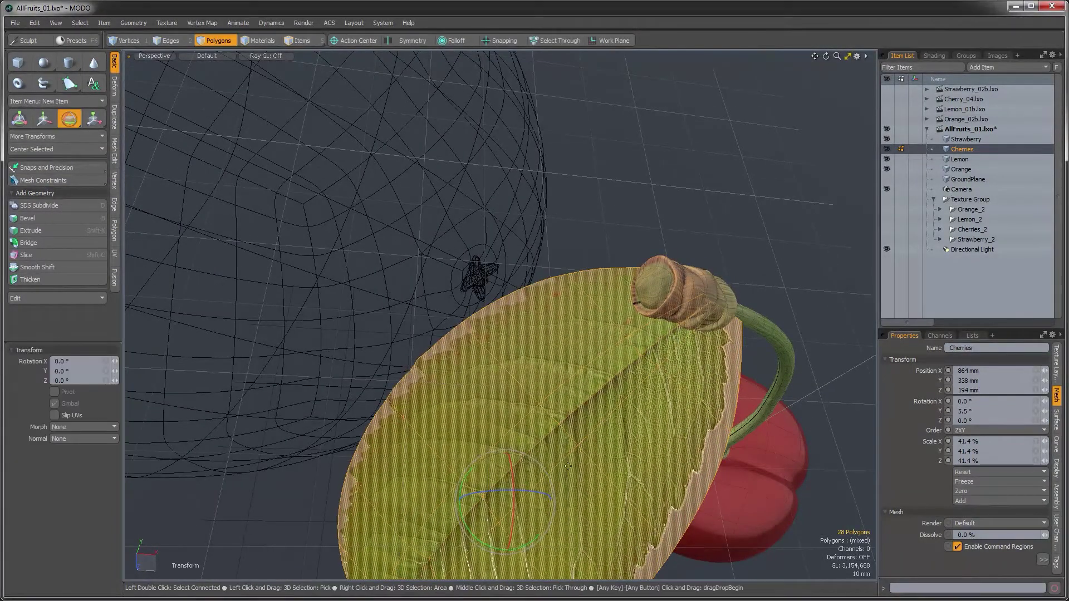
{"action": "left_click_drag", "start_coordinate": [483, 545], "coordinate": [541, 533]}
Step: Move the leaf about 252 mm along X and 12 mm along Z to meet the stem, and check it in the Camera view
{"action": "key", "text": "w"}
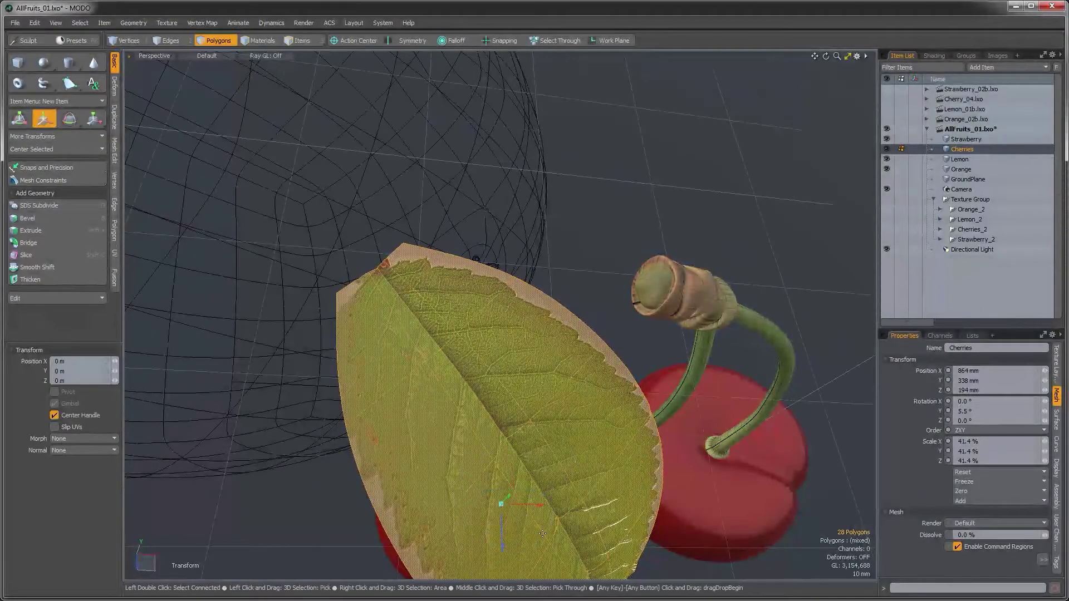
{"action": "left_click_drag", "start_coordinate": [501, 503], "coordinate": [778, 522]}
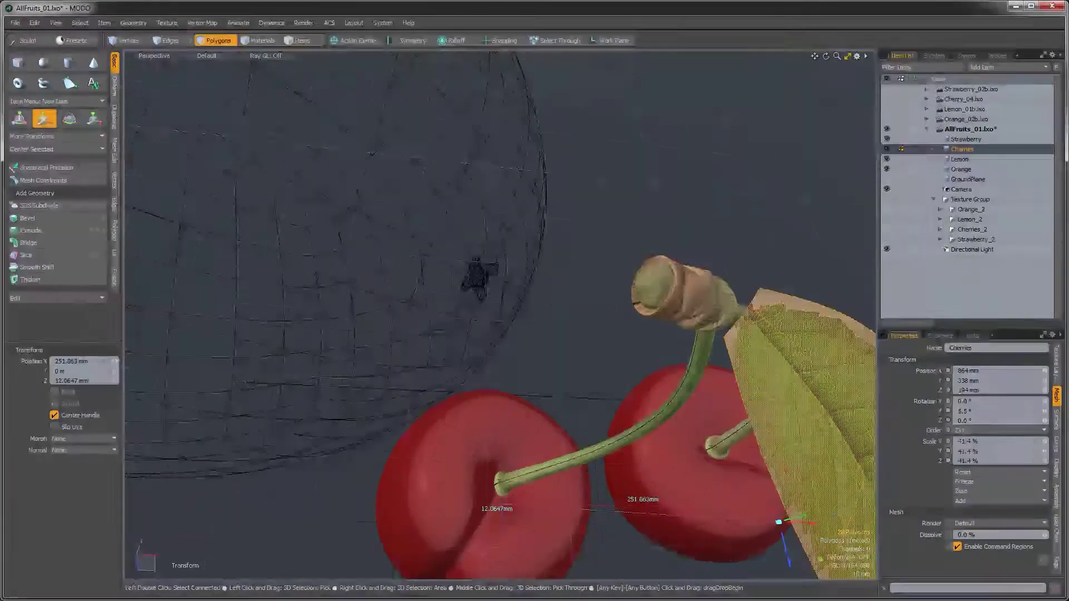
{"action": "scroll", "coordinate": [734, 495], "scroll_direction": "down", "scroll_amount": 3}
{"action": "left_click_drag", "start_coordinate": [689, 476], "coordinate": [545, 404], "text": "alt"}
{"action": "key", "text": "ctrl+space"}
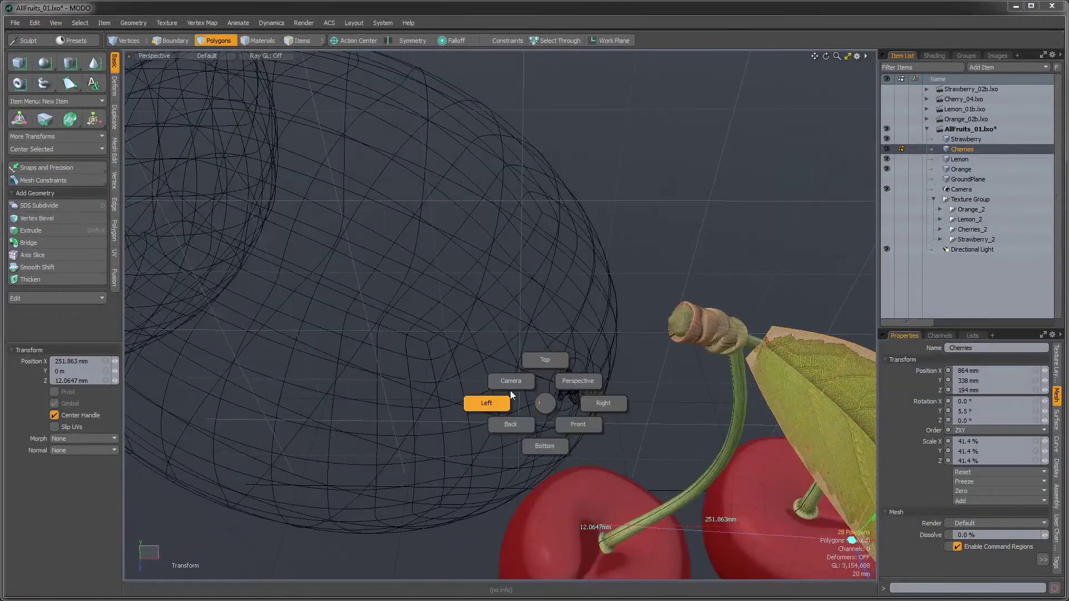
{"action": "left_click", "coordinate": [509, 384]}
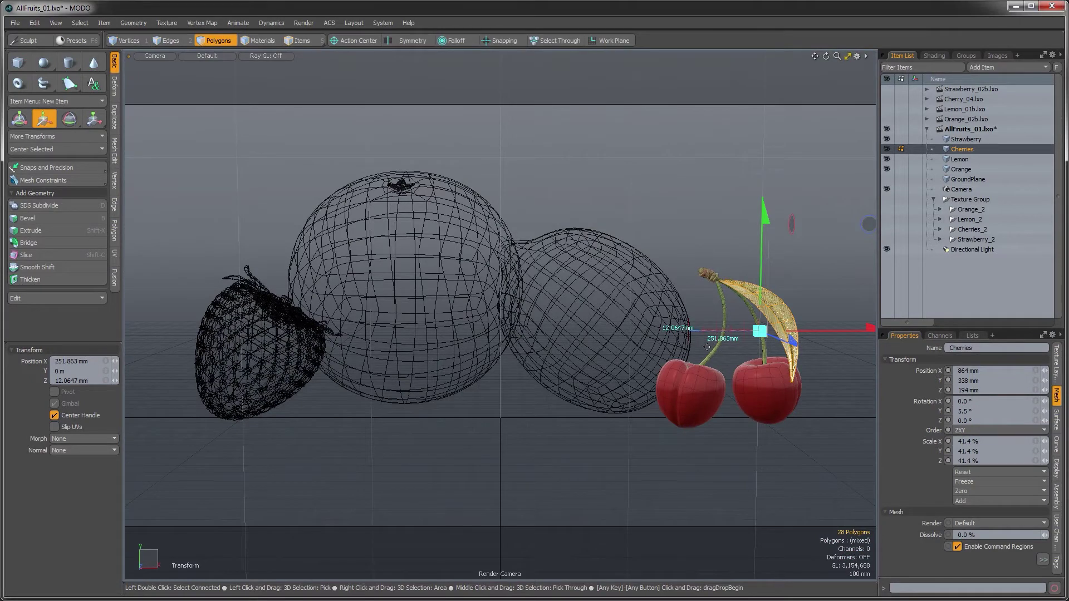
Step: Rotate the leaf slightly and shift it -30 mm along X in the Camera view
{"action": "key", "text": "e"}
{"action": "left_click_drag", "start_coordinate": [767, 346], "coordinate": [745, 343]}
{"action": "key", "text": "w"}
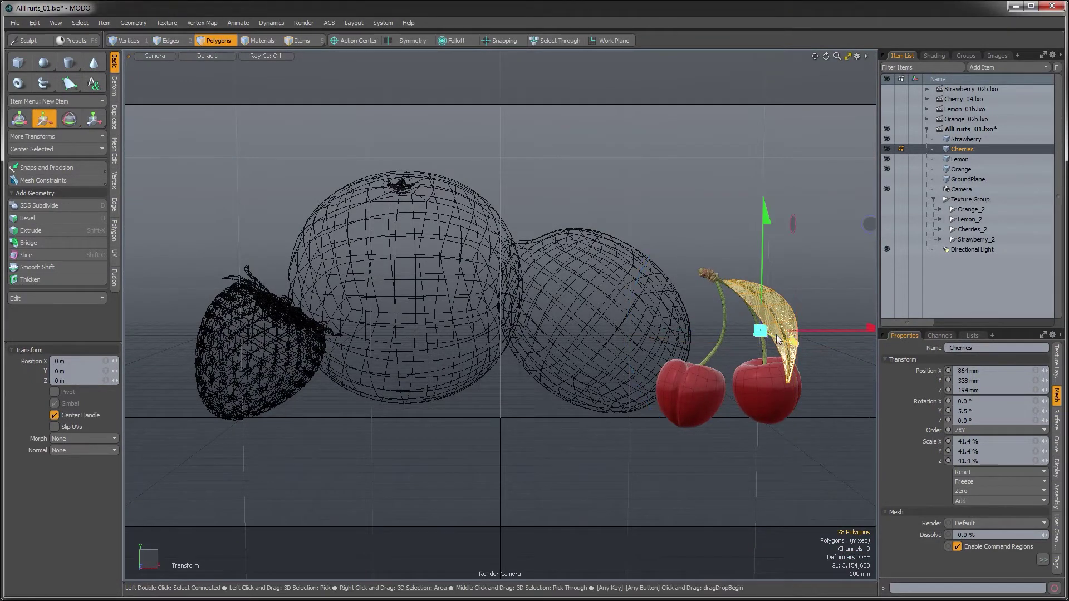
{"action": "left_click_drag", "start_coordinate": [863, 329], "coordinate": [854, 330]}
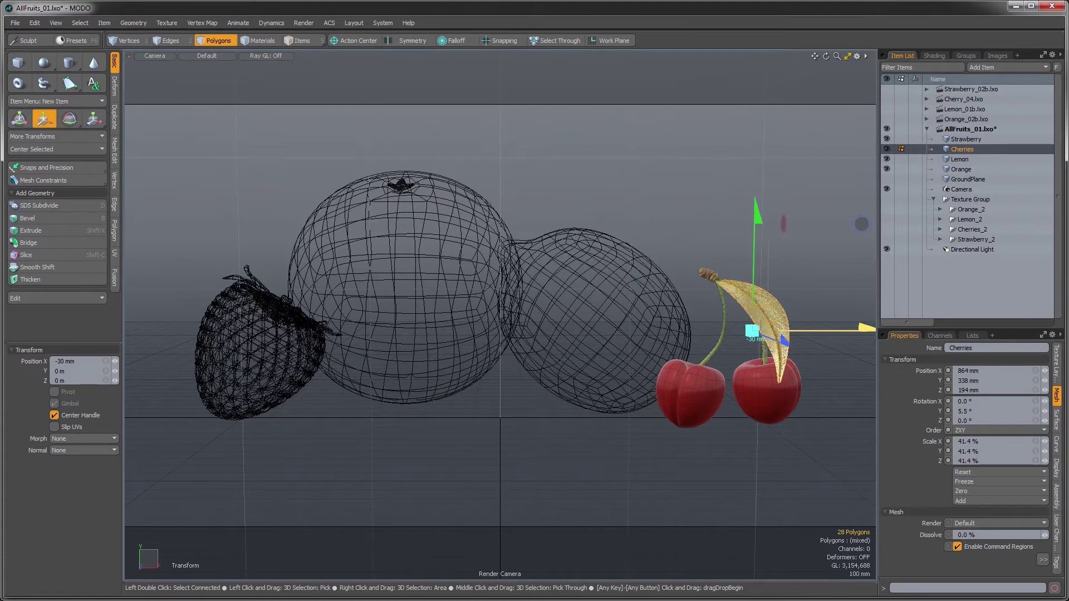
Step: Refine the leaf's offset to about -27 mm X and 20.8 mm Z in the Perspective view, and deselect its polygons
{"action": "key", "text": "ctrl+space"}
{"action": "left_click", "coordinate": [761, 306]}
{"action": "left_click_drag", "start_coordinate": [754, 320], "coordinate": [706, 370], "text": "alt"}
{"action": "left_click_drag", "start_coordinate": [707, 370], "coordinate": [579, 300], "text": "ctrl+alt"}
{"action": "left_click_drag", "start_coordinate": [645, 445], "coordinate": [653, 508], "text": "ctrl+alt"}
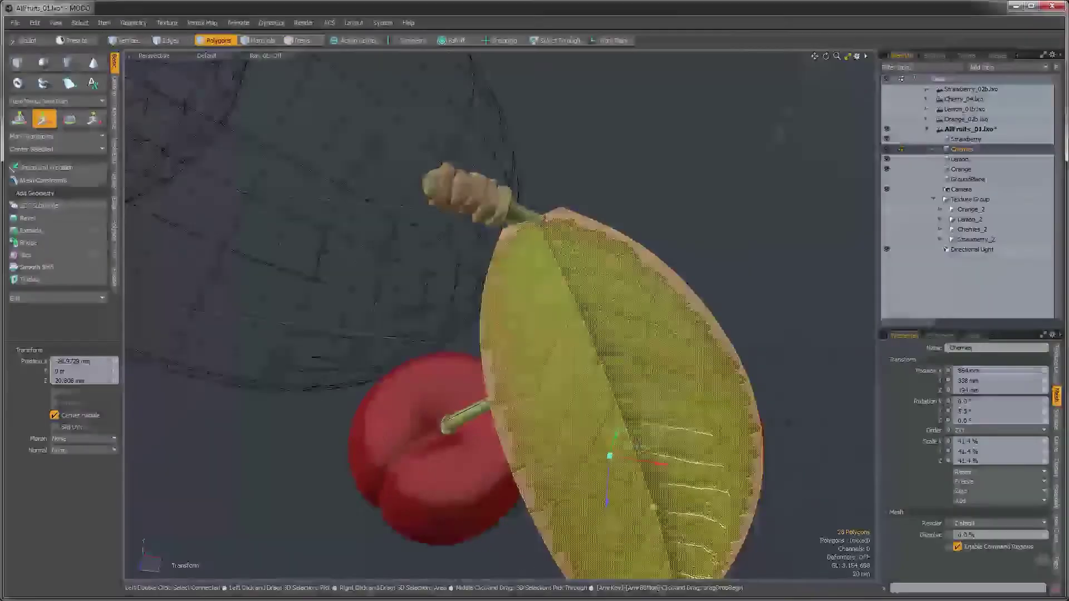
{"action": "key", "text": "ctrl+space"}
{"action": "left_click", "coordinate": [641, 394]}
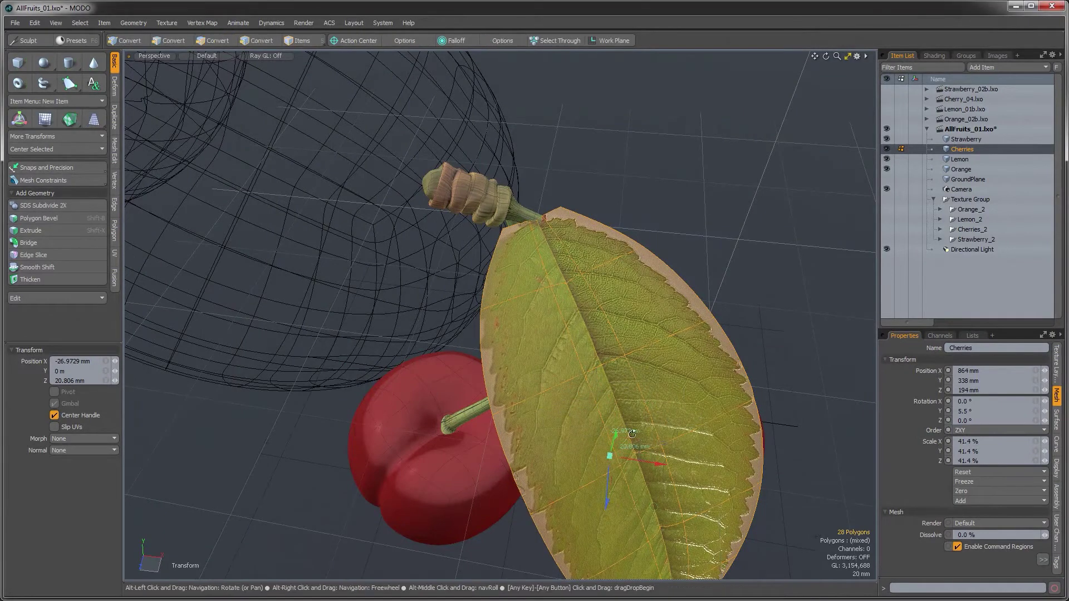
{"action": "left_click_drag", "start_coordinate": [632, 433], "coordinate": [511, 412], "text": "alt"}
{"action": "key", "text": "space"}
{"action": "left_click", "coordinate": [511, 407]}
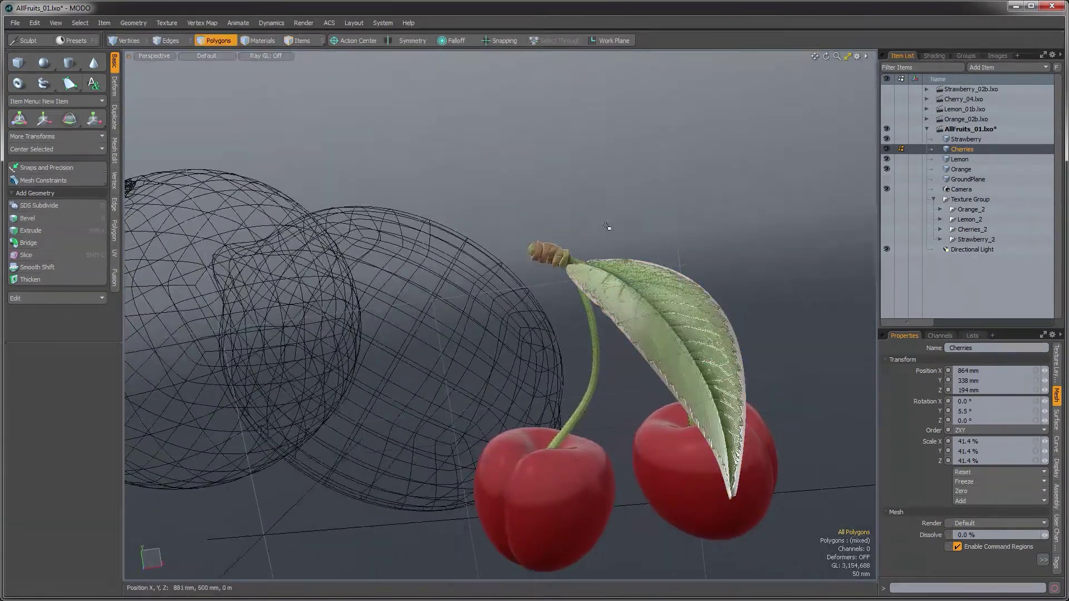
Step: Return to the Camera view and save the AllFruits_01.lxo scene
{"action": "key", "text": "ctrl+space"}
{"action": "left_click", "coordinate": [527, 241]}
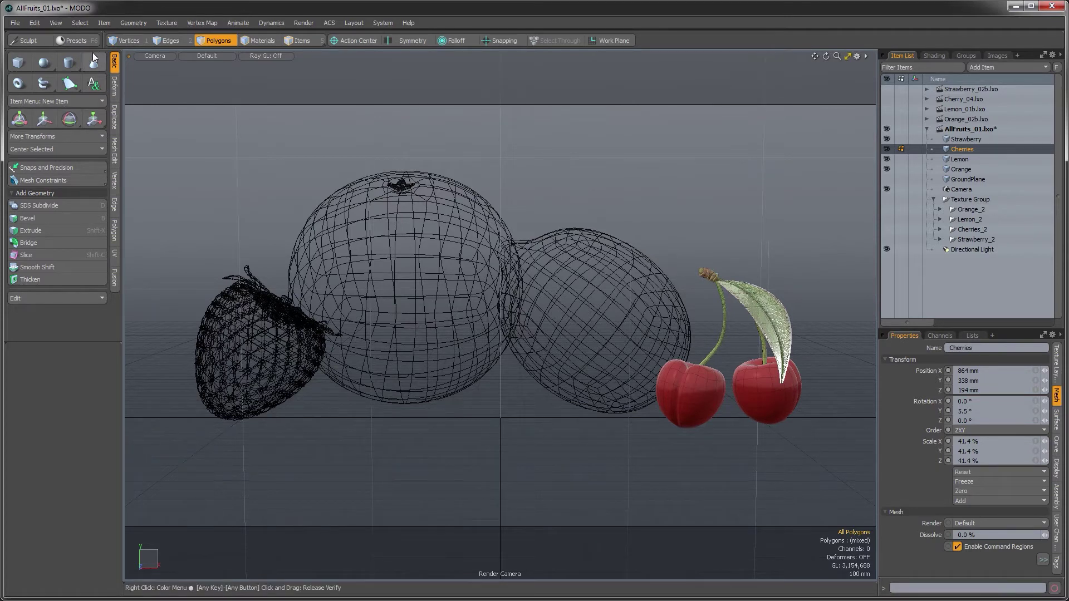
{"action": "left_click", "coordinate": [15, 23]}
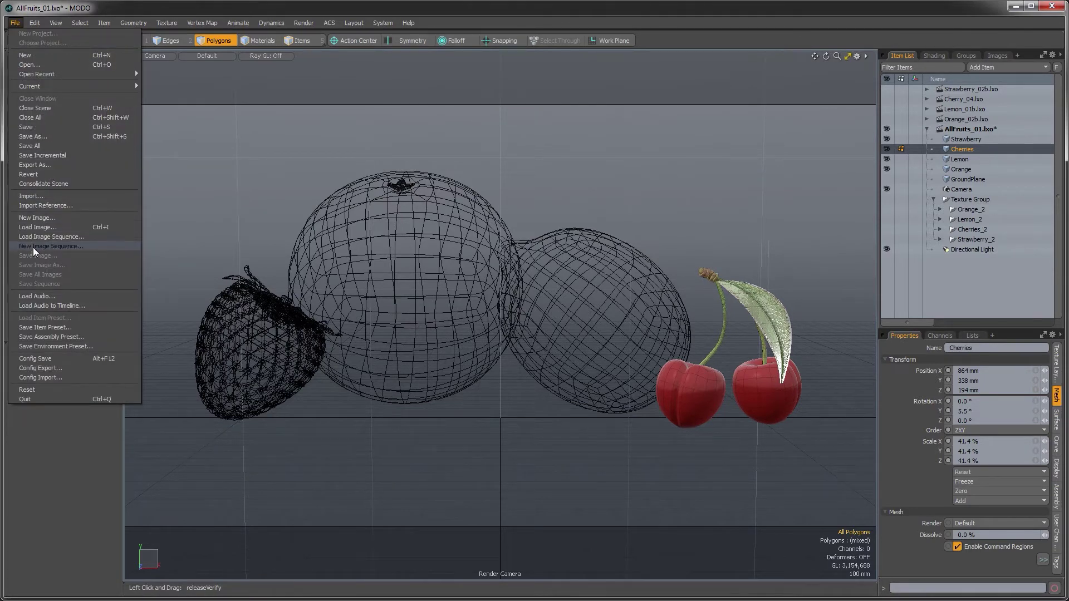
{"action": "left_click", "coordinate": [35, 130]}
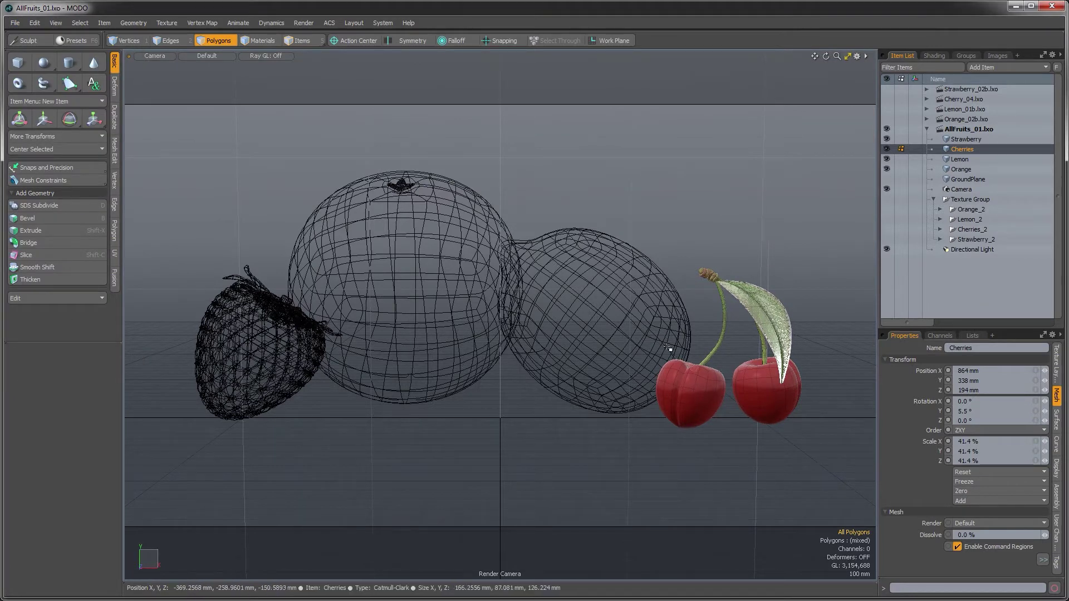
Step: Start a render preview of the fruit arrangement and move its window clear of the item and property lists
{"action": "key", "text": "F9"}
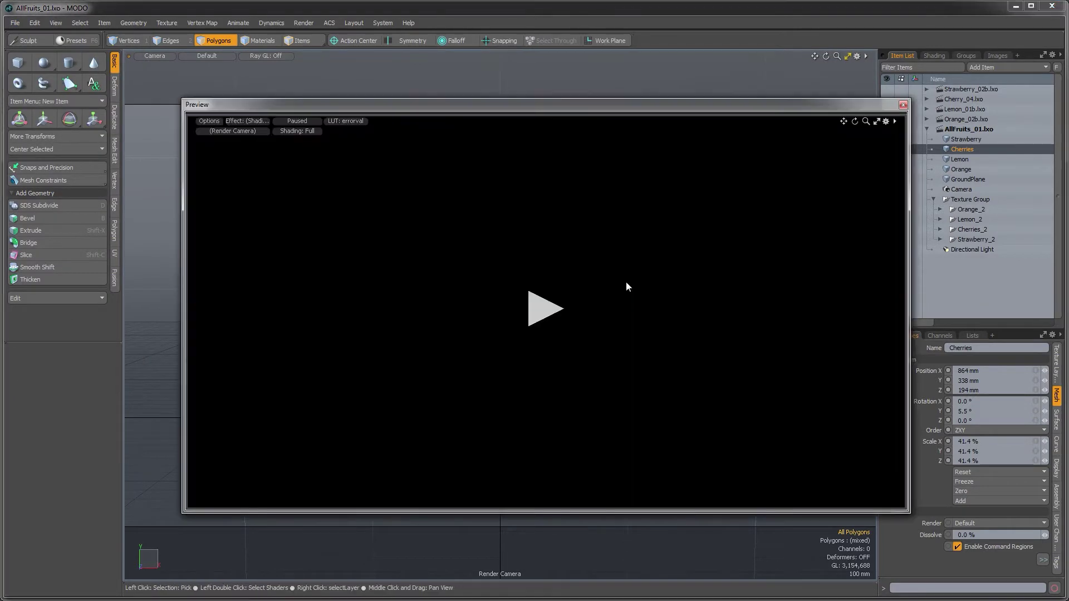
{"action": "left_click", "coordinate": [551, 305]}
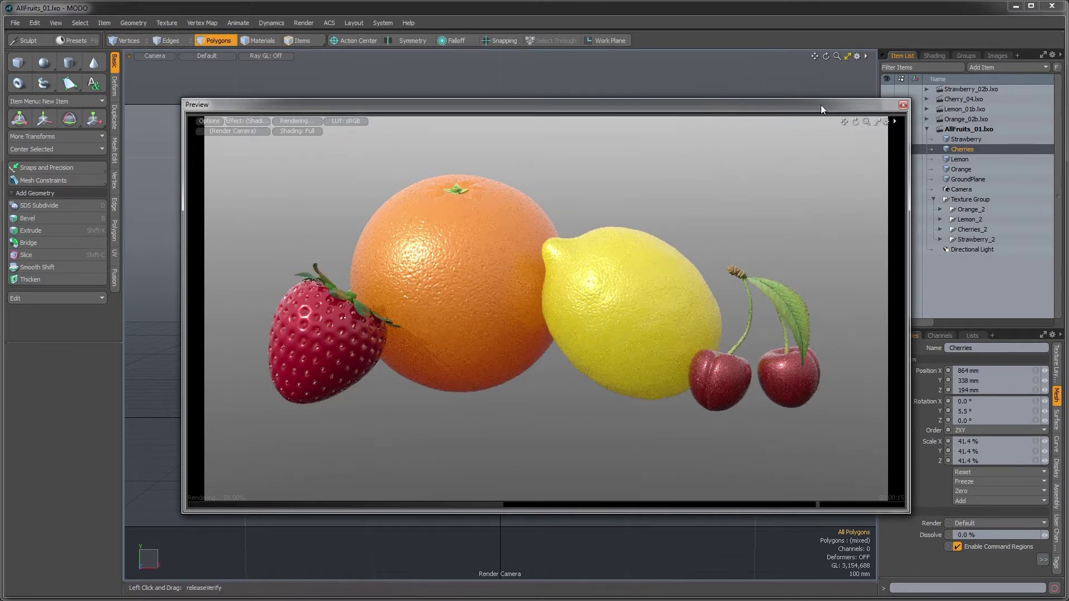
{"action": "left_click_drag", "start_coordinate": [821, 105], "coordinate": [765, 82]}
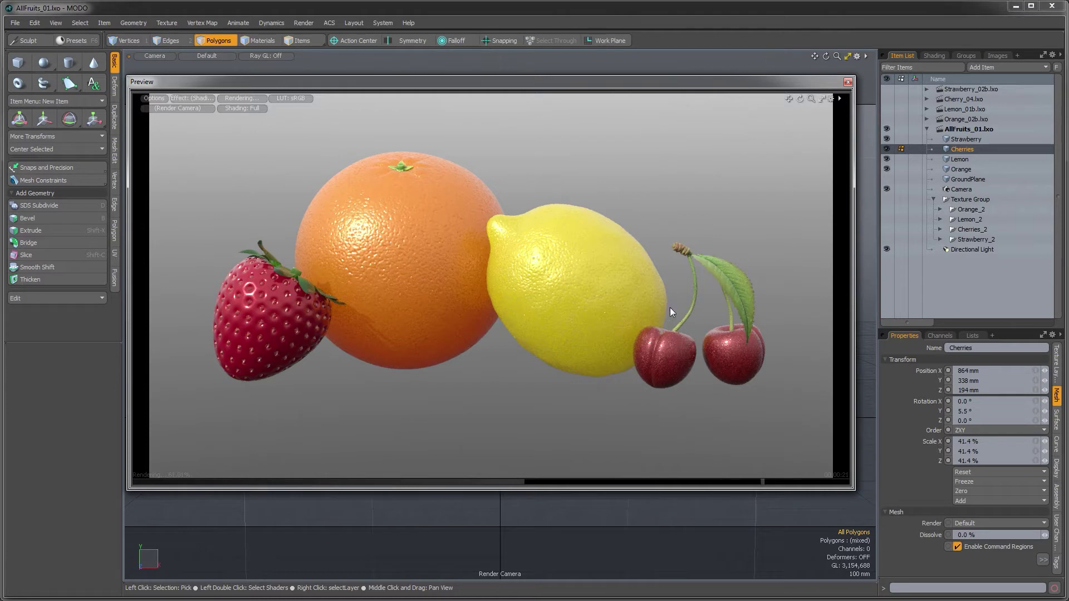
Step: Load CherryHill-Road_3k.hdr as an image map above the Environment Material in the Shader Tree
{"action": "left_click", "coordinate": [929, 58]}
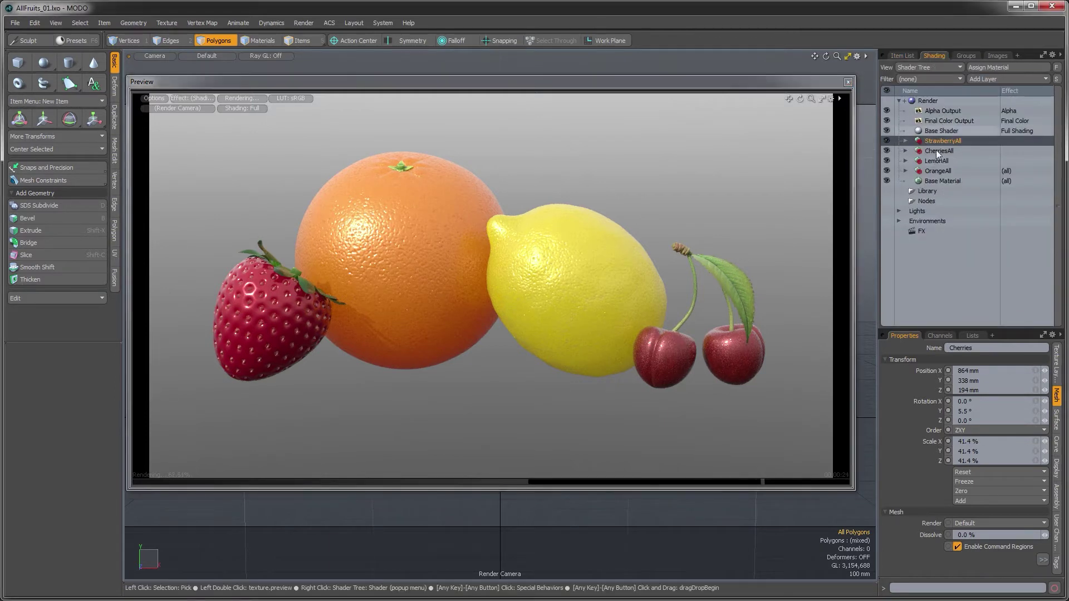
{"action": "left_click", "coordinate": [898, 221]}
{"action": "left_click", "coordinate": [905, 230]}
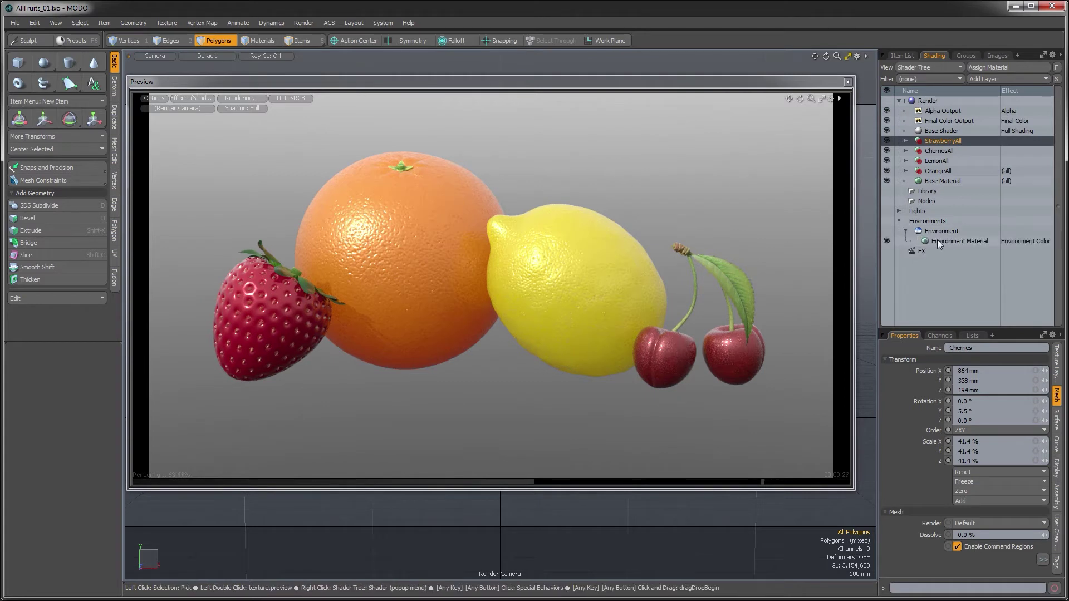
{"action": "left_click", "coordinate": [936, 240]}
{"action": "left_click", "coordinate": [993, 78]}
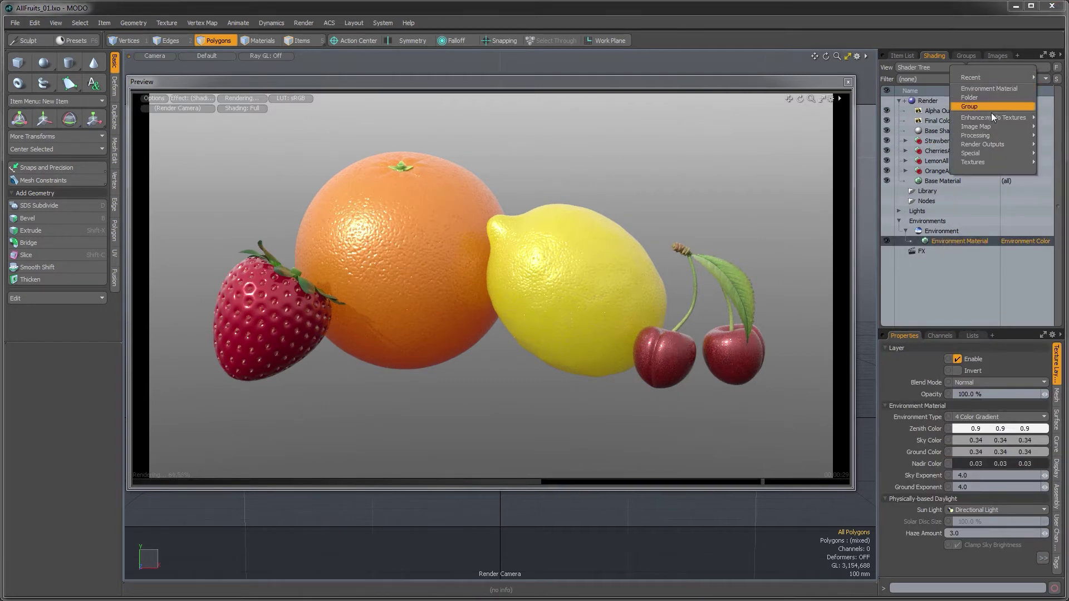
{"action": "mouse_move", "coordinate": [983, 128]}
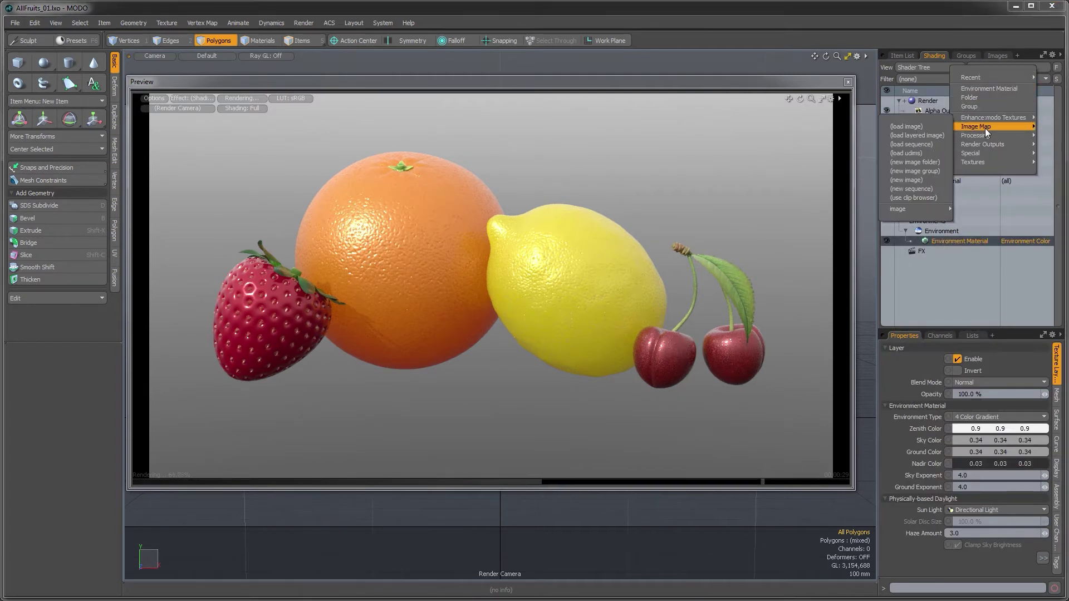
{"action": "left_click", "coordinate": [929, 127]}
{"action": "left_click", "coordinate": [129, 222]}
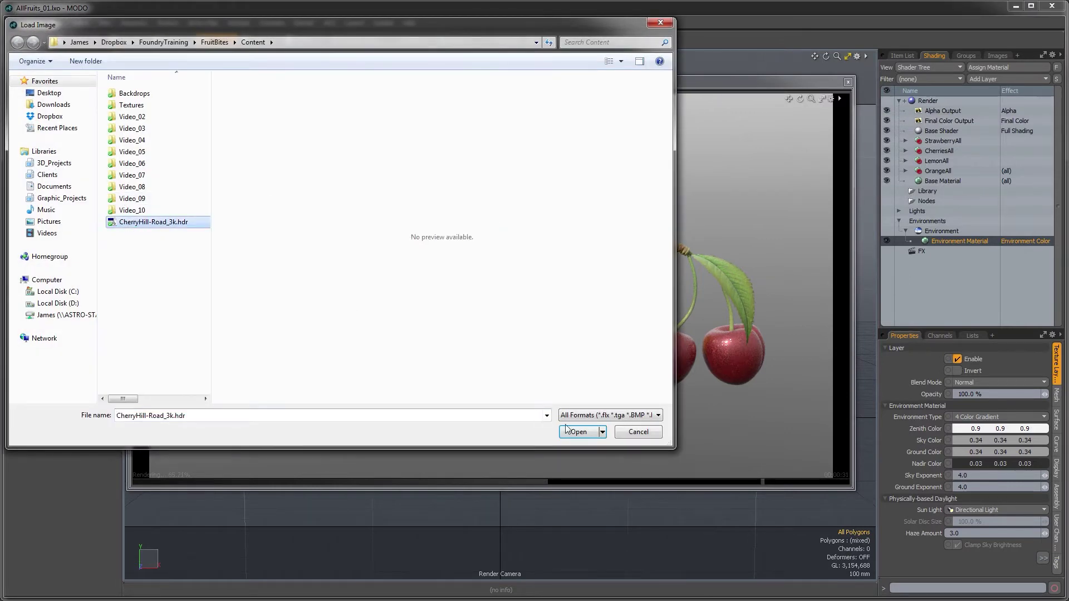
{"action": "left_click", "coordinate": [578, 432]}
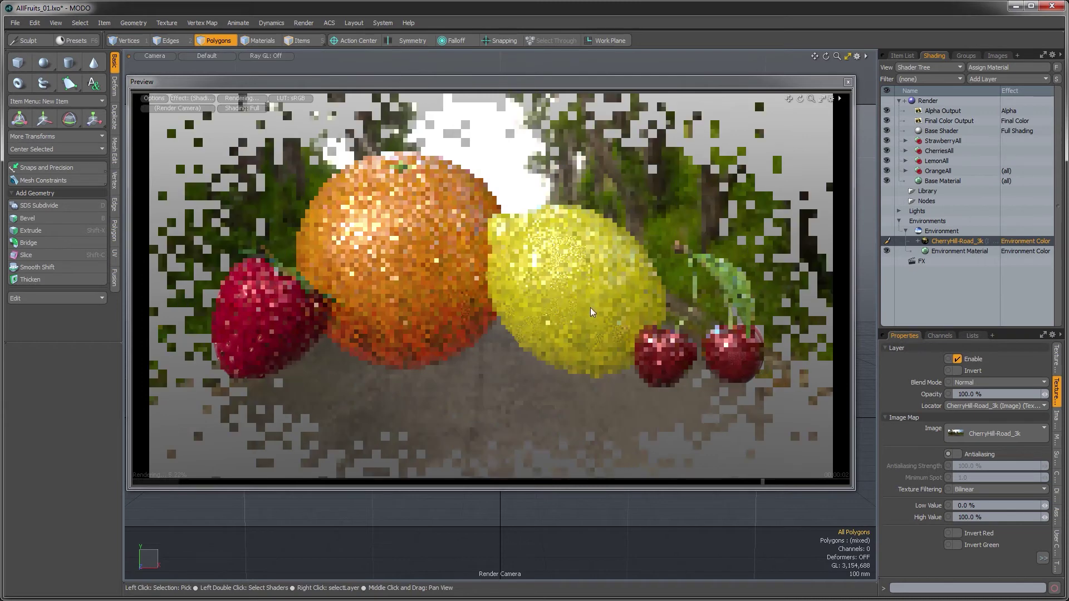
Step: Make the environment holding the HDR image invisible to the camera
{"action": "left_click", "coordinate": [941, 231]}
{"action": "left_click", "coordinate": [894, 375]}
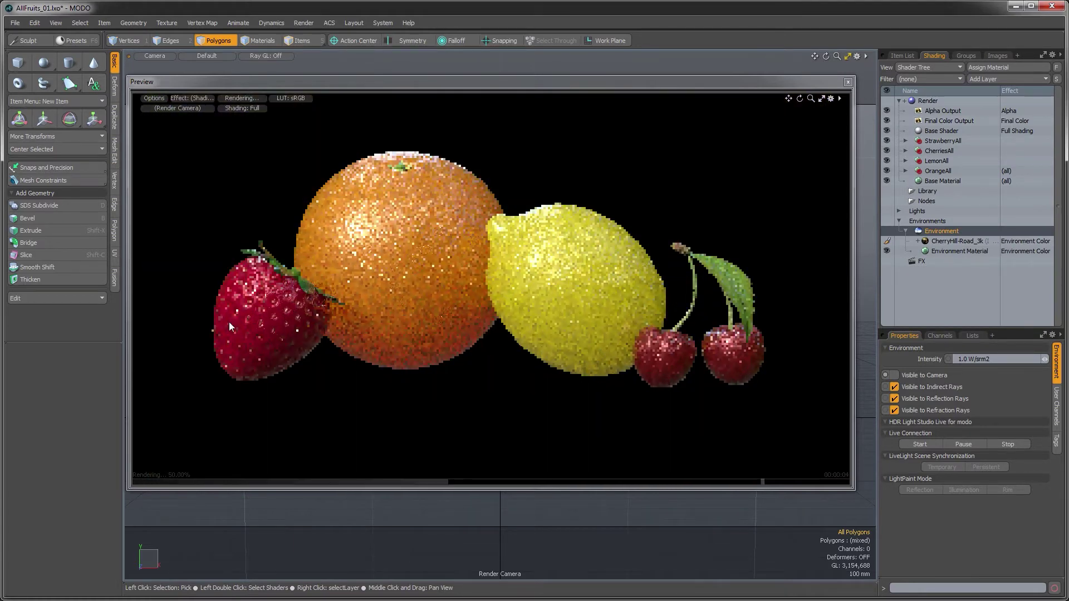
{"action": "left_click", "coordinate": [928, 221]}
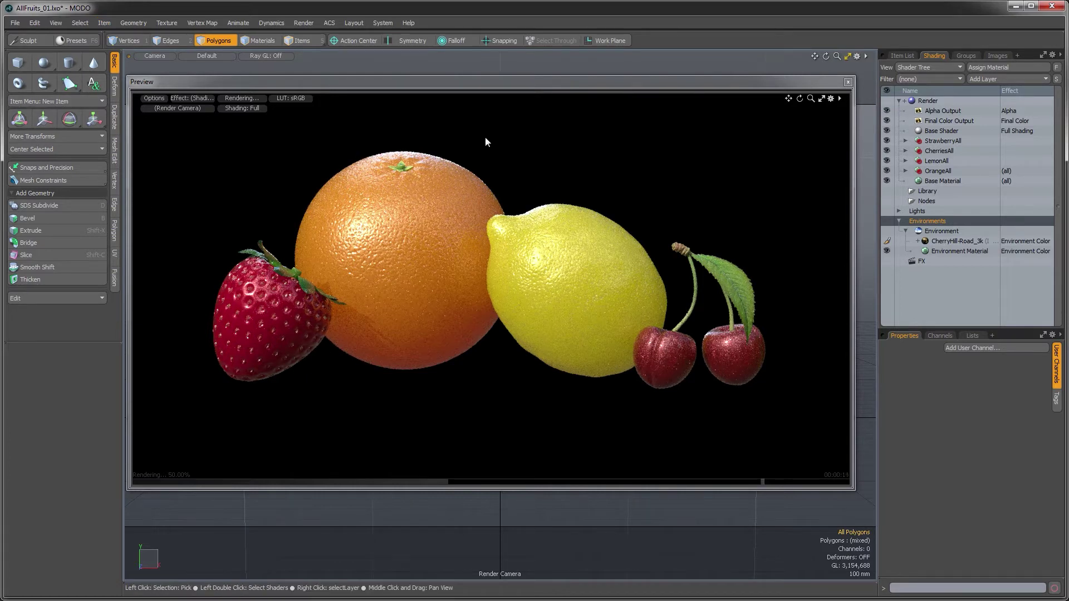
Step: Create a second environment and turn off its visibility to indirect rays and reflection rays
{"action": "left_click", "coordinate": [108, 23]}
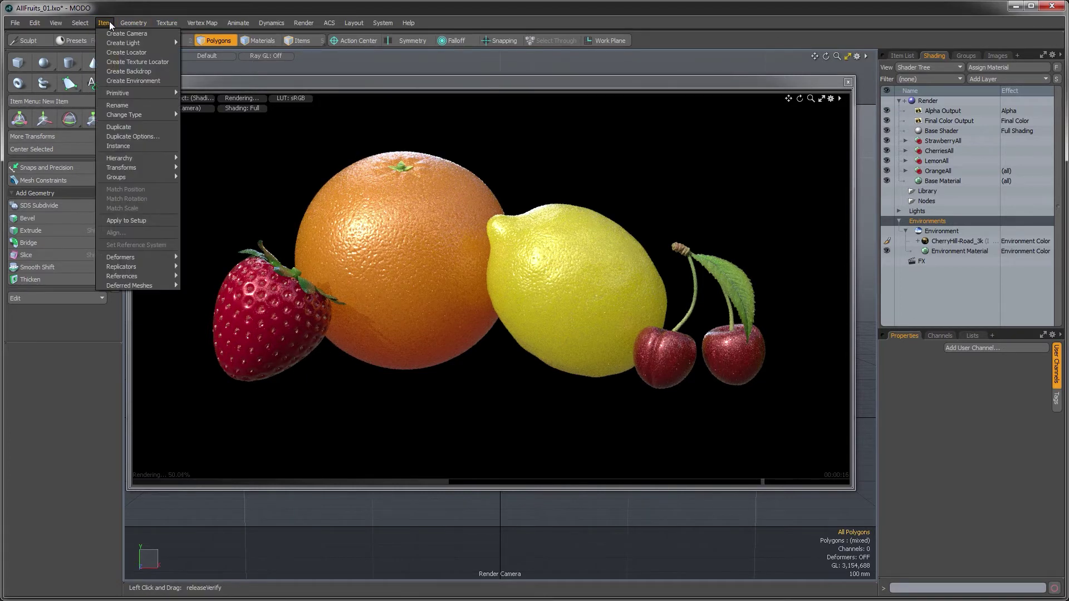
{"action": "left_click", "coordinate": [129, 81]}
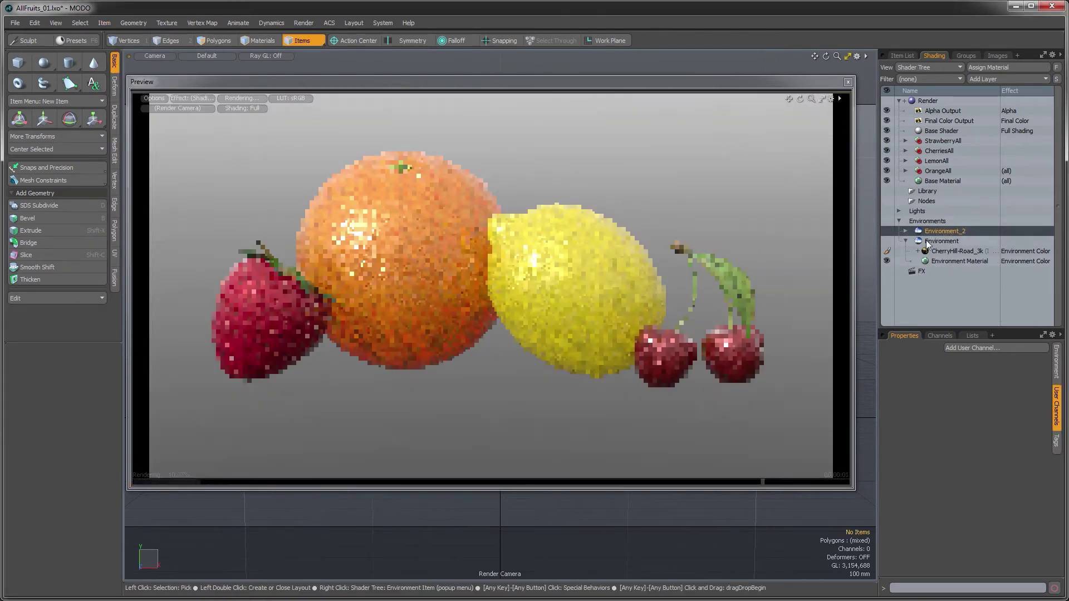
{"action": "left_click", "coordinate": [905, 231]}
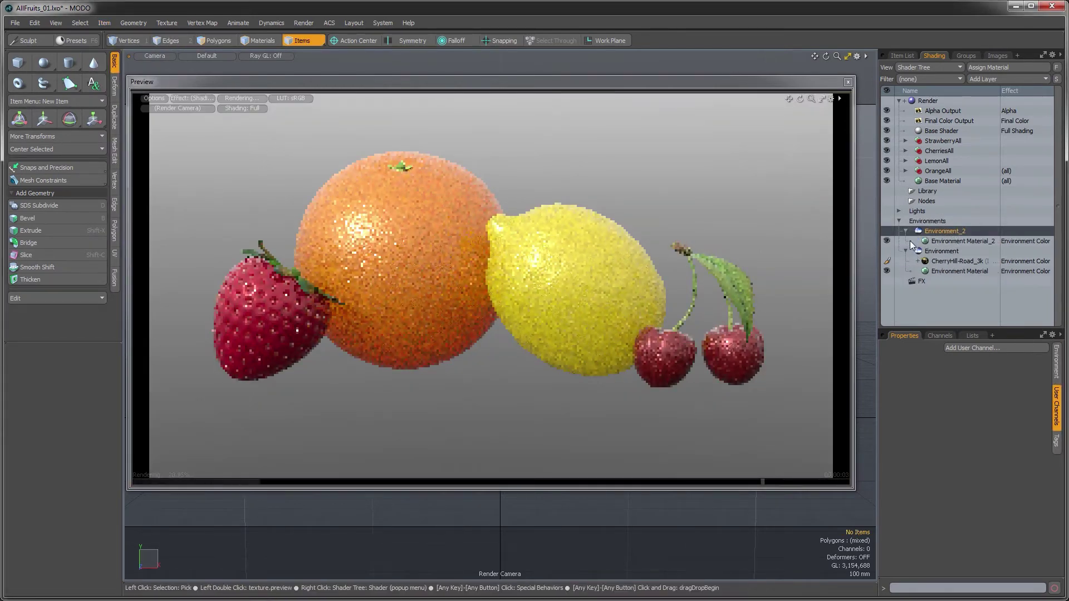
{"action": "left_click", "coordinate": [1056, 361]}
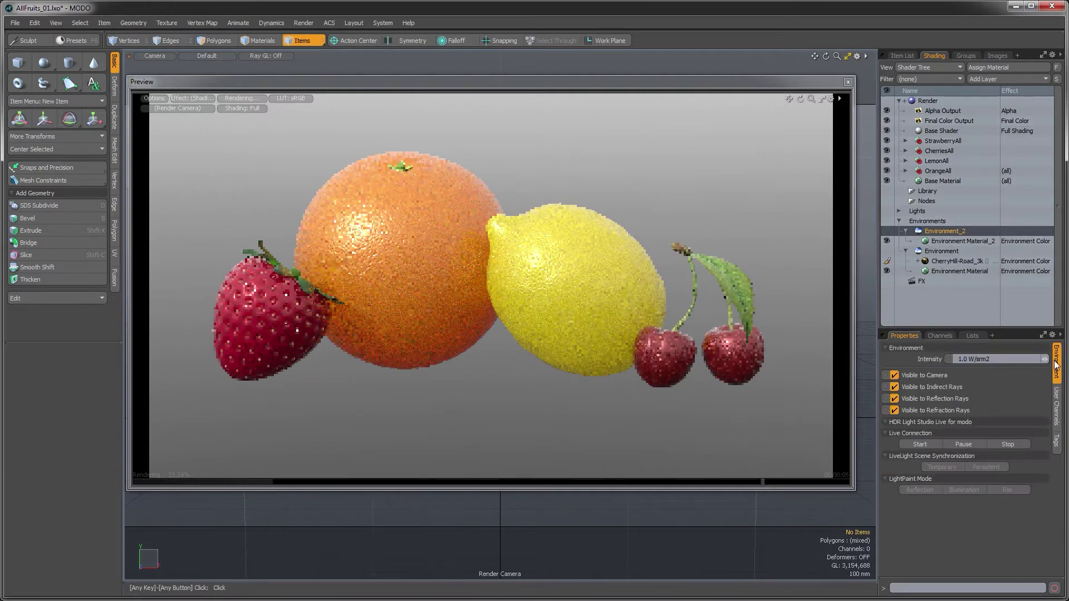
{"action": "left_click", "coordinate": [895, 387]}
{"action": "left_click", "coordinate": [896, 399]}
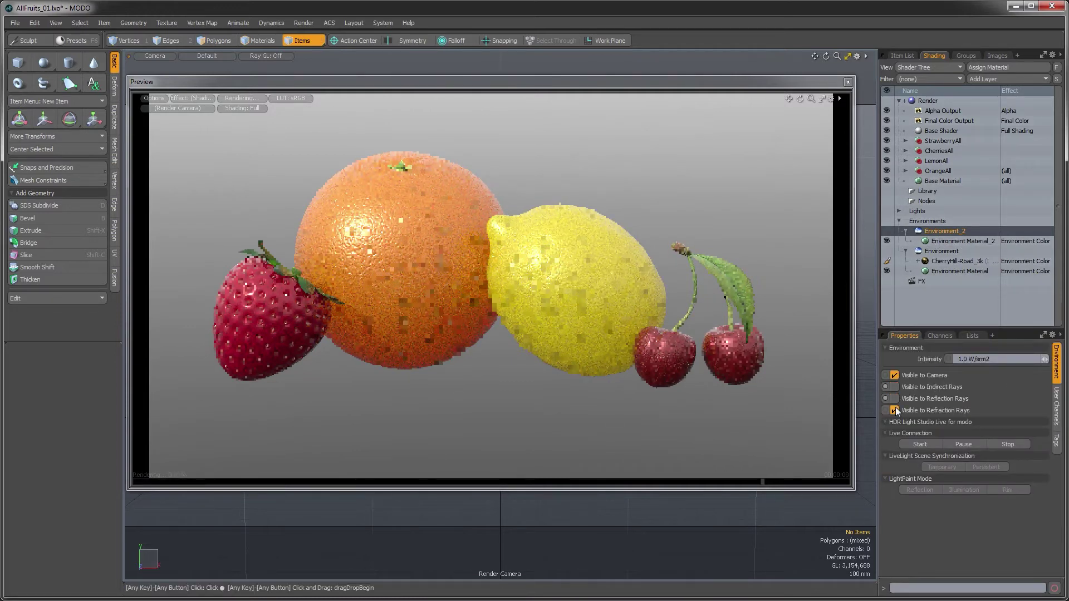
Step: Set the second environment's material to the Constant environment type with a white zenith color of 1.0, 1.0, 1.0
{"action": "left_click", "coordinate": [949, 241]}
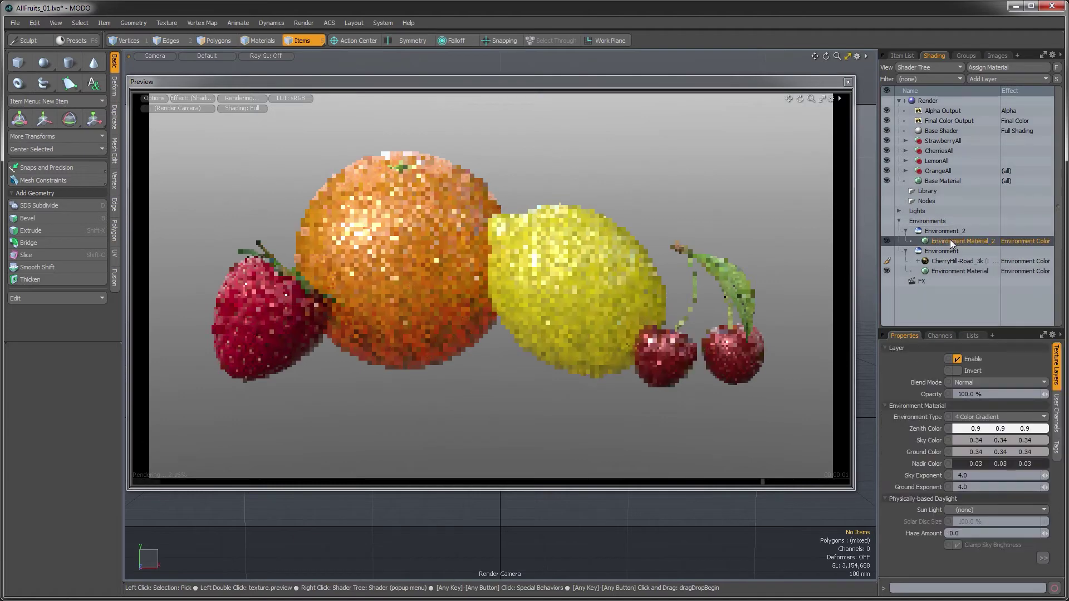
{"action": "left_click", "coordinate": [967, 417]}
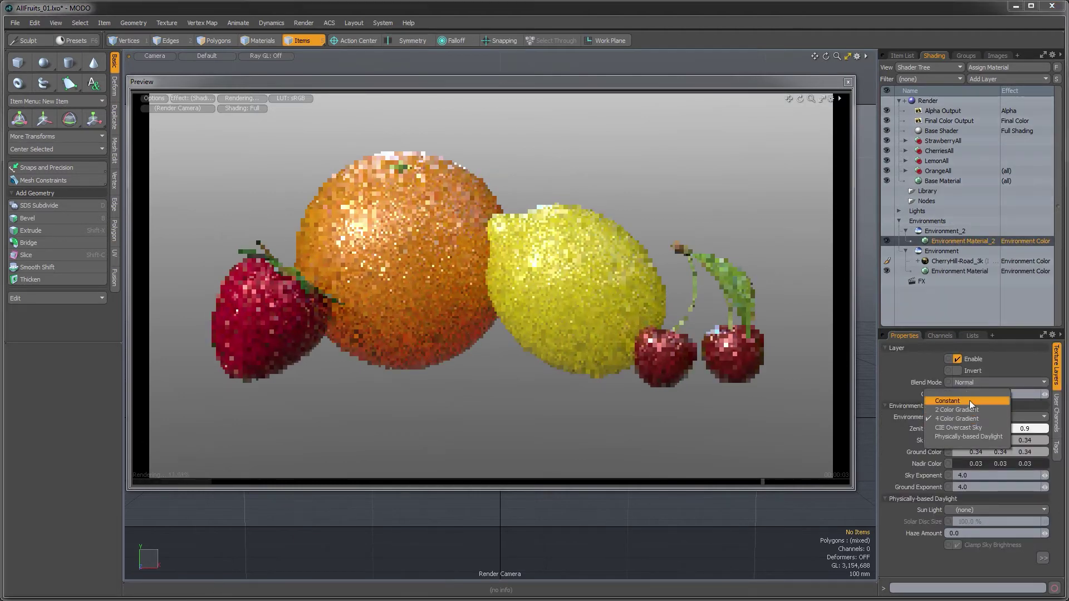
{"action": "left_click", "coordinate": [970, 400]}
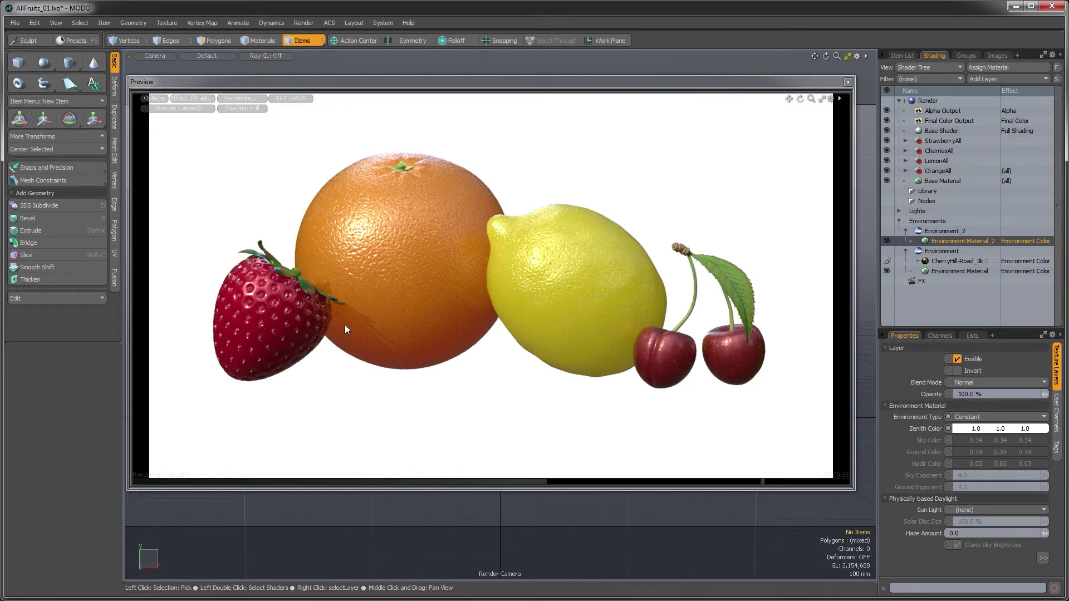
Step: Close the render preview and scale the strawberry uniformly by 87.5 %
{"action": "left_click_drag", "start_coordinate": [516, 82], "coordinate": [525, 99]}
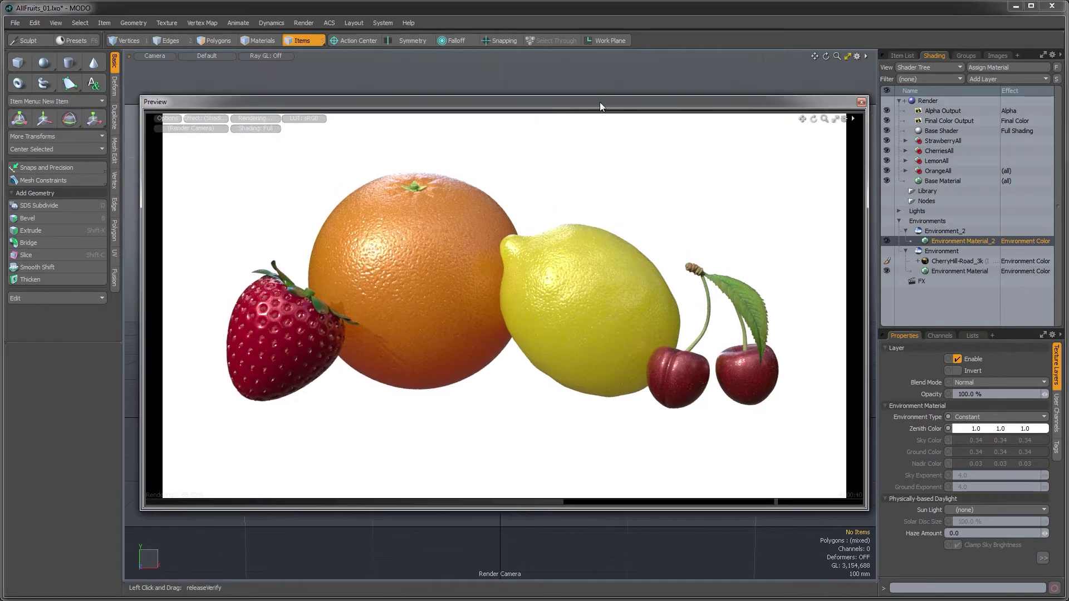
{"action": "left_click", "coordinate": [856, 99]}
{"action": "left_click", "coordinate": [258, 381]}
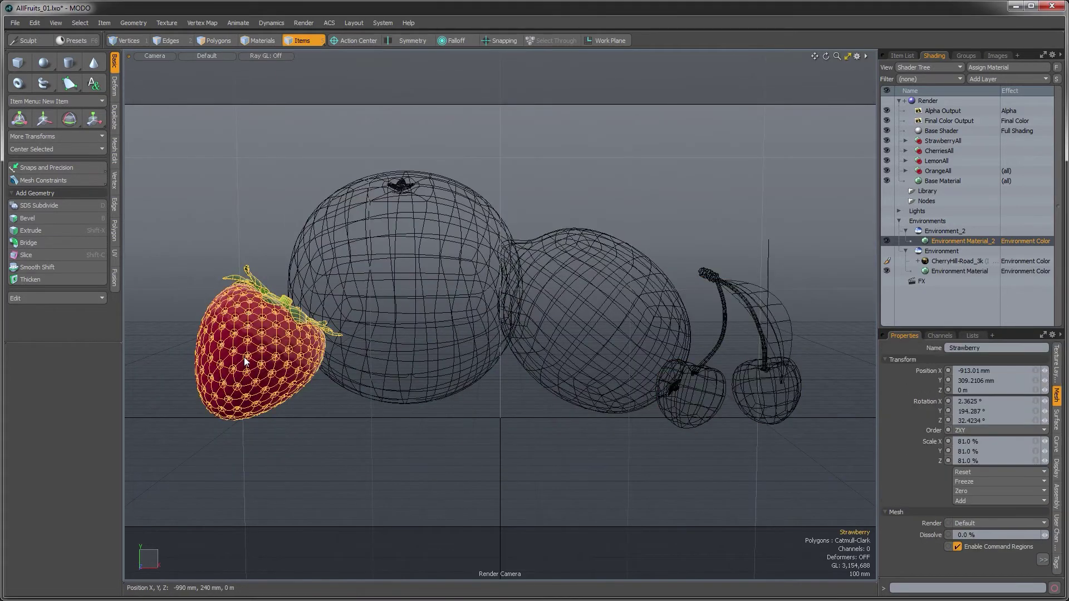
{"action": "key", "text": "r"}
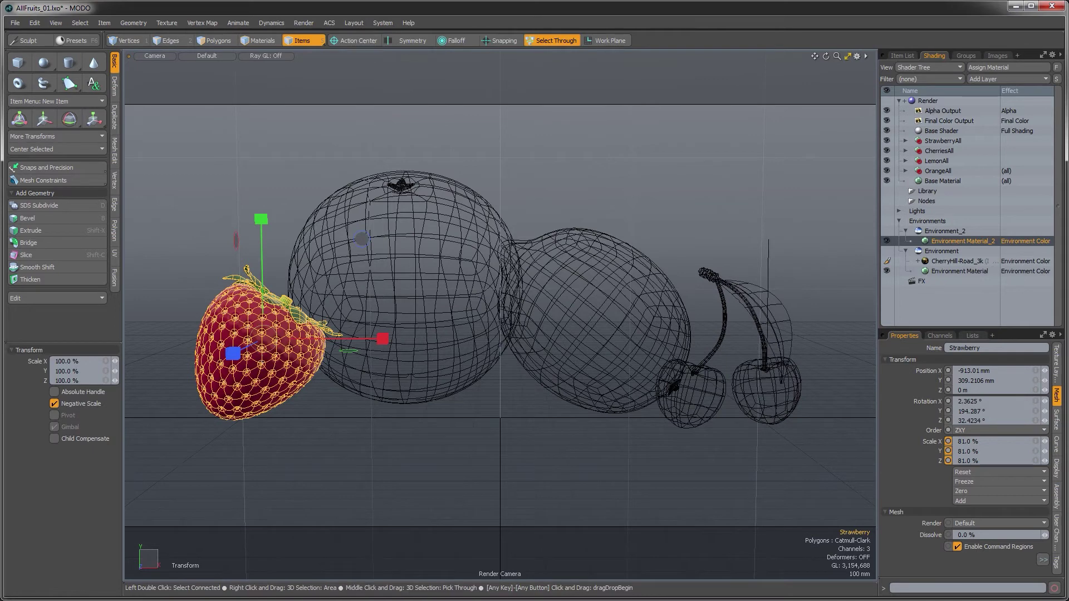
{"action": "left_click_drag", "start_coordinate": [261, 358], "coordinate": [251, 359]}
Step: Lower the strawberry by 38 mm in the Right view so its tip meets the ground line
{"action": "key", "text": "ctrl+1"}
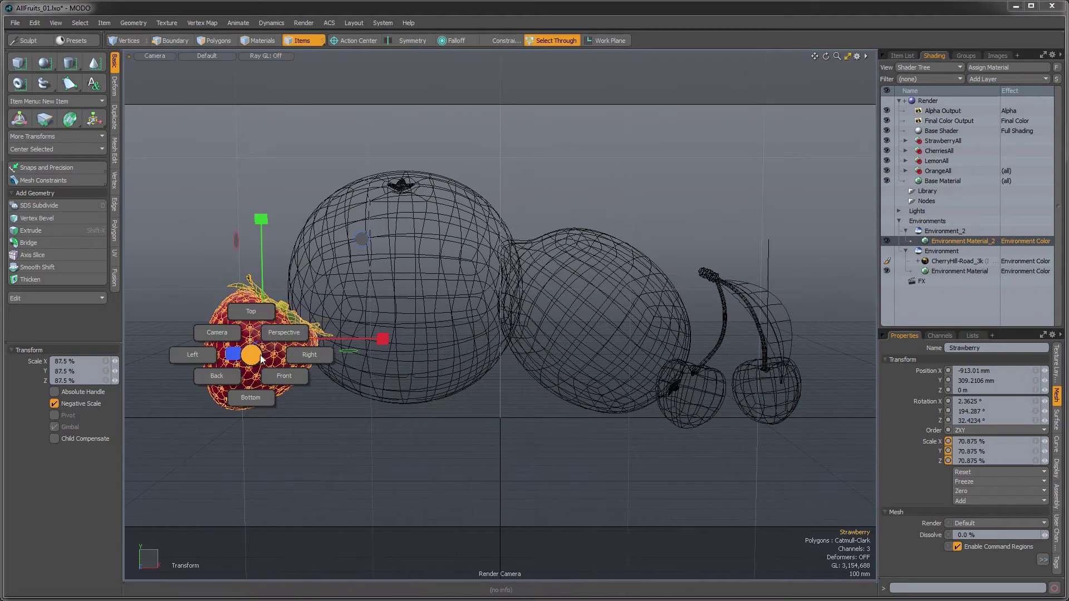
{"action": "left_click", "coordinate": [292, 358]}
{"action": "left_click_drag", "start_coordinate": [550, 518], "coordinate": [496, 374], "text": "alt+shift"}
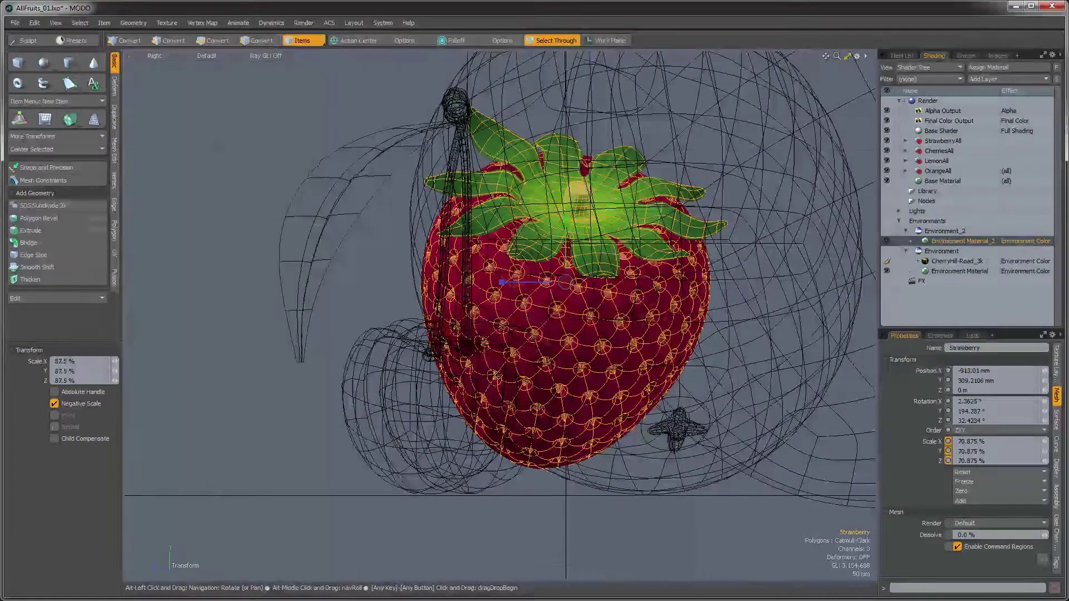
{"action": "key", "text": "w"}
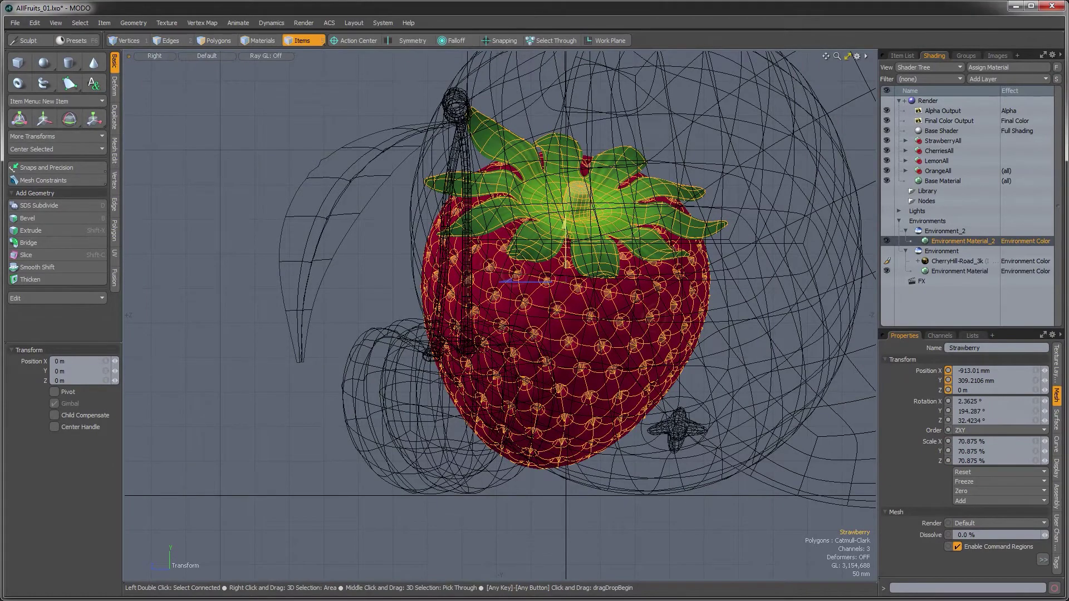
{"action": "left_click_drag", "start_coordinate": [565, 243], "coordinate": [565, 269]}
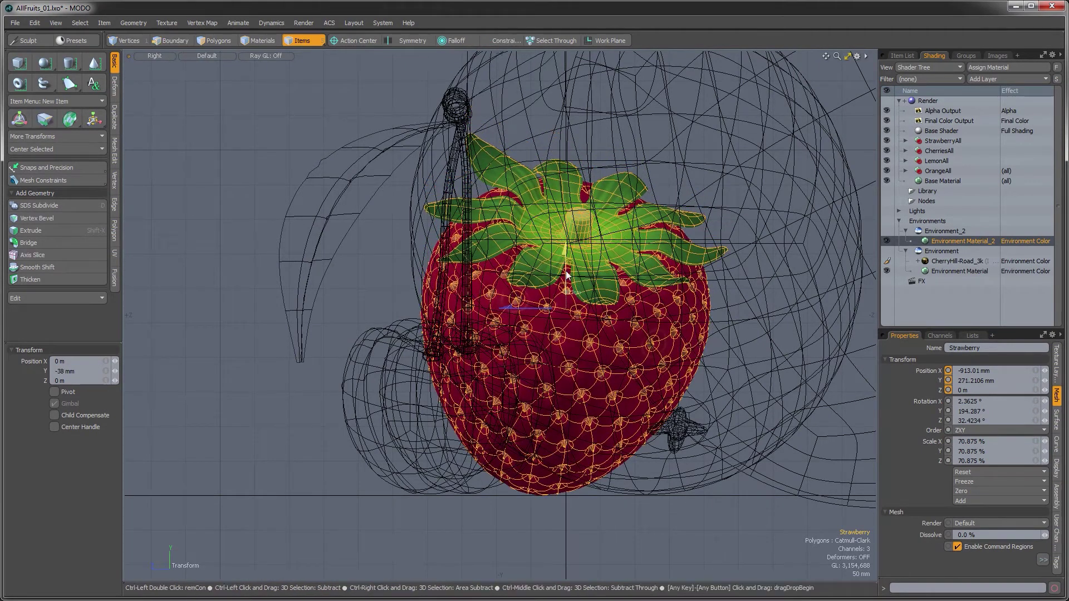
Step: Check the strawberry's placement in a perspective view, return to the camera view and deselect the strawberry
{"action": "key", "text": "ctrl+1"}
{"action": "left_click", "coordinate": [592, 248]}
{"action": "key", "text": "shift+a"}
{"action": "left_click_drag", "start_coordinate": [776, 426], "coordinate": [521, 282], "text": "alt"}
{"action": "left_click_drag", "start_coordinate": [533, 326], "coordinate": [582, 380], "text": "alt"}
{"action": "key", "text": "ctrl+space"}
{"action": "left_click", "coordinate": [596, 351]}
{"action": "key", "text": "space"}
{"action": "left_click", "coordinate": [322, 425]}
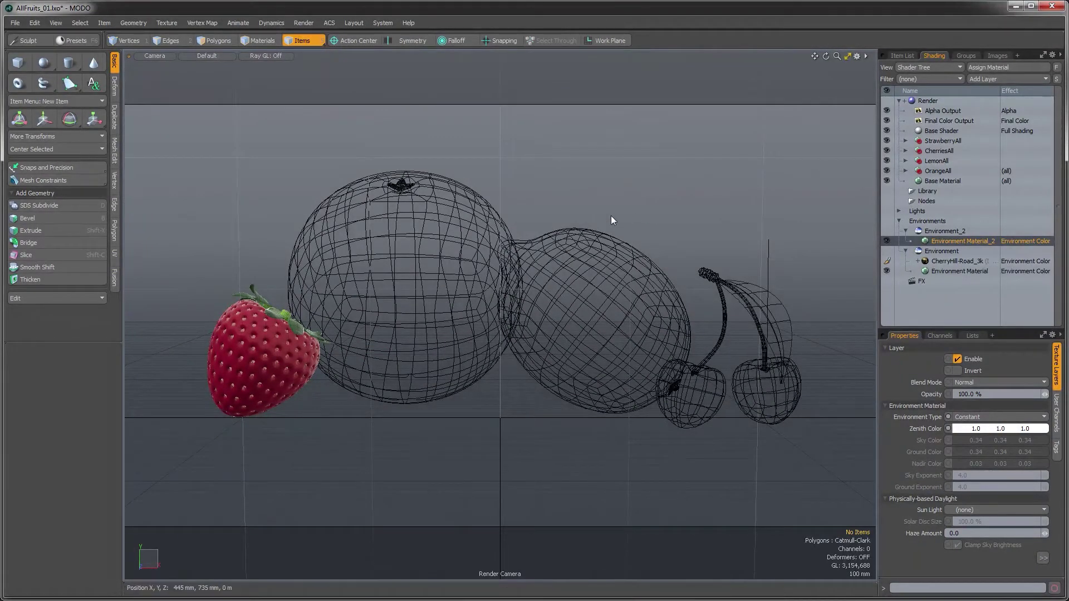
Step: Save the scene and render the fruit arrangement through the camera
{"action": "left_click", "coordinate": [303, 24]}
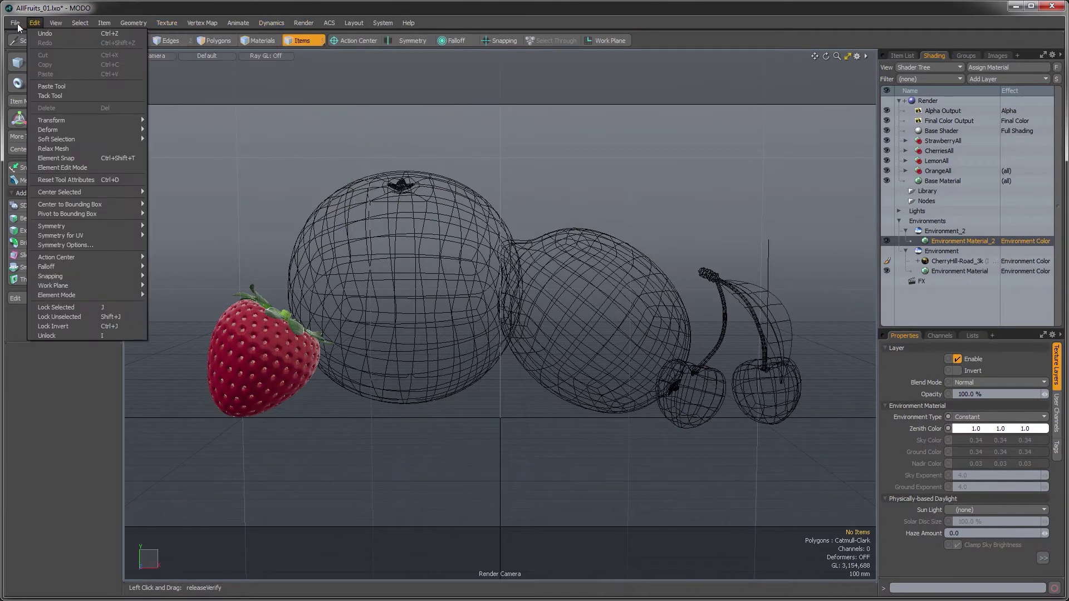
{"action": "mouse_move", "coordinate": [15, 23]}
{"action": "left_click", "coordinate": [24, 125]}
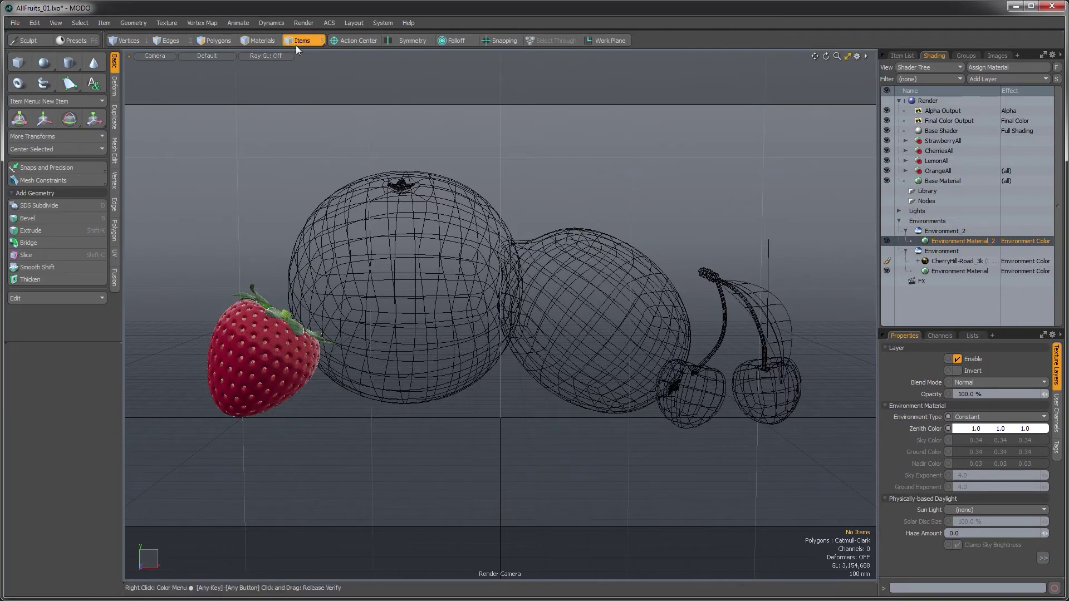
{"action": "left_click", "coordinate": [301, 23]}
{"action": "left_click", "coordinate": [309, 33]}
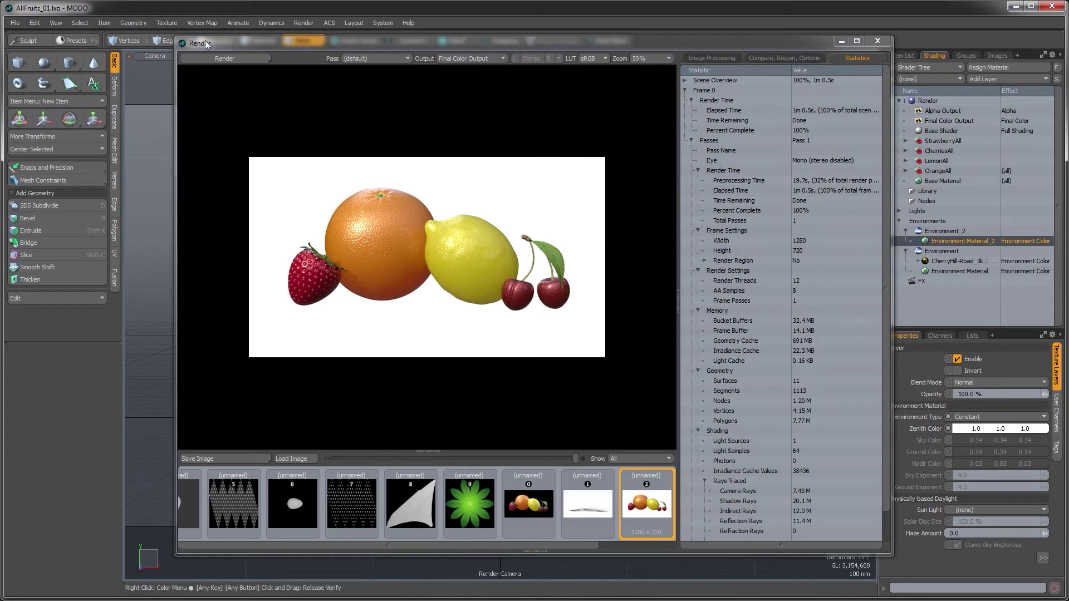
Step: Inspect the finished render at 100% zoom in an enlarged image area and close the render window
{"action": "left_click", "coordinate": [652, 58]}
{"action": "left_click", "coordinate": [649, 65]}
{"action": "key", "text": "KP_0"}
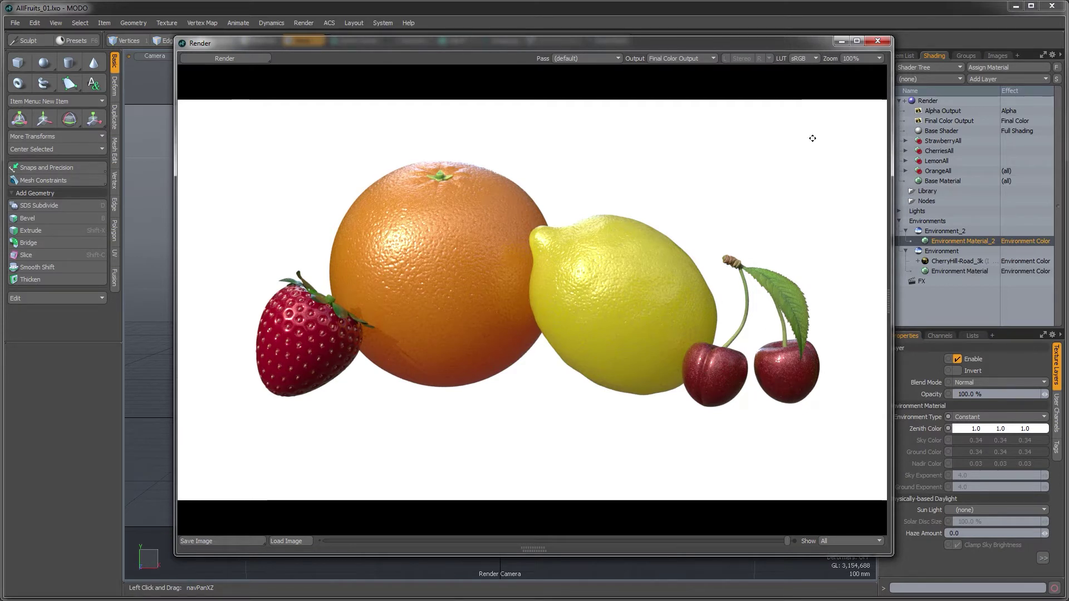
{"action": "left_click", "coordinate": [877, 41]}
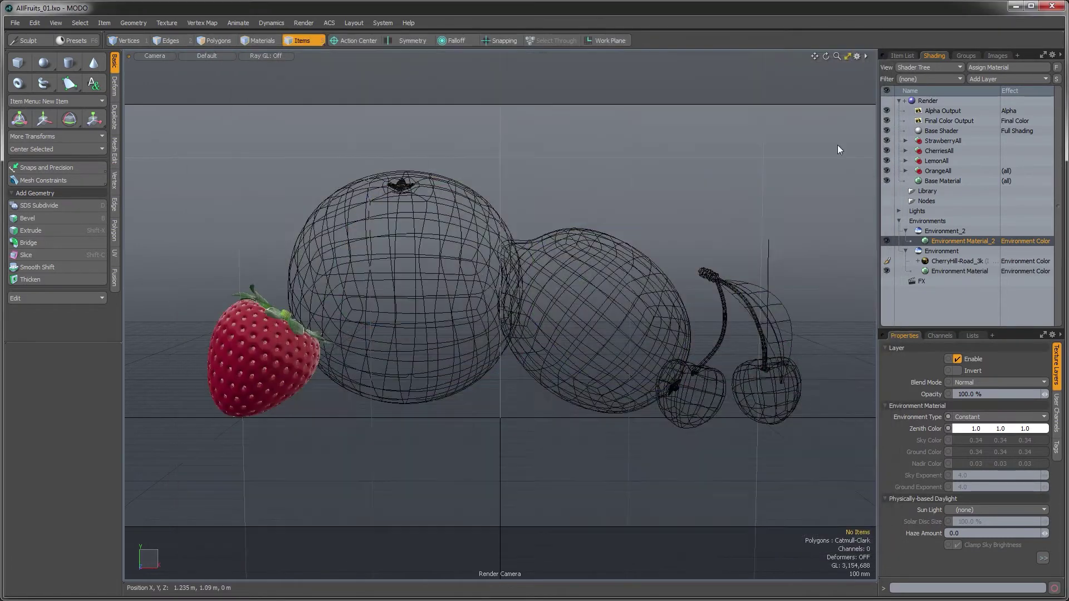
Step: Set the reflection rays of Cherry_Material in the CherryFlesh group to 512
{"action": "left_click", "coordinate": [906, 151]}
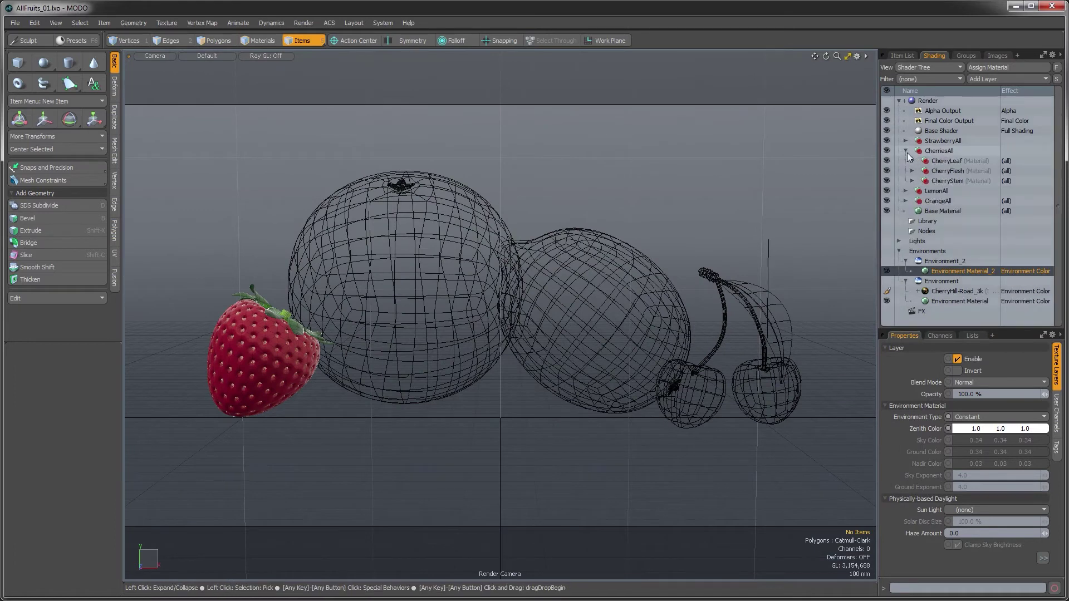
{"action": "left_click", "coordinate": [911, 170]}
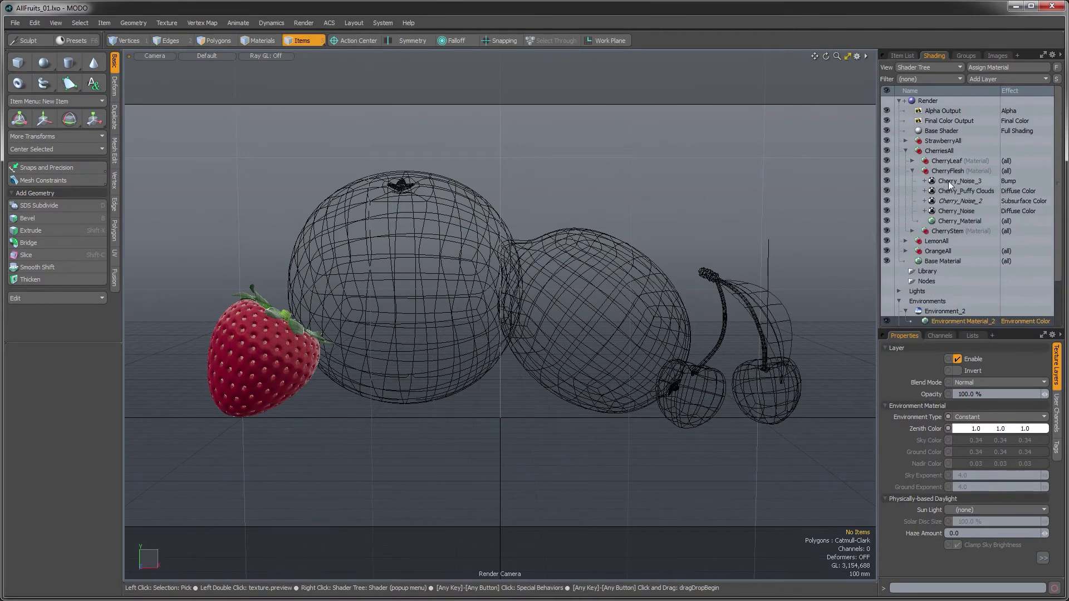
{"action": "left_click", "coordinate": [946, 220]}
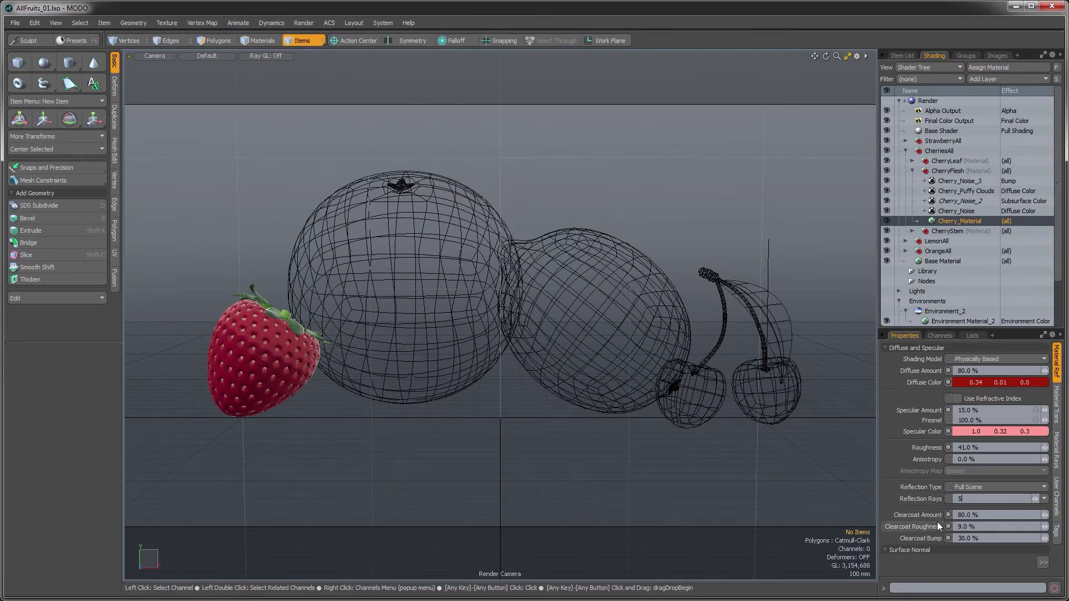
{"action": "key", "text": "Return"}
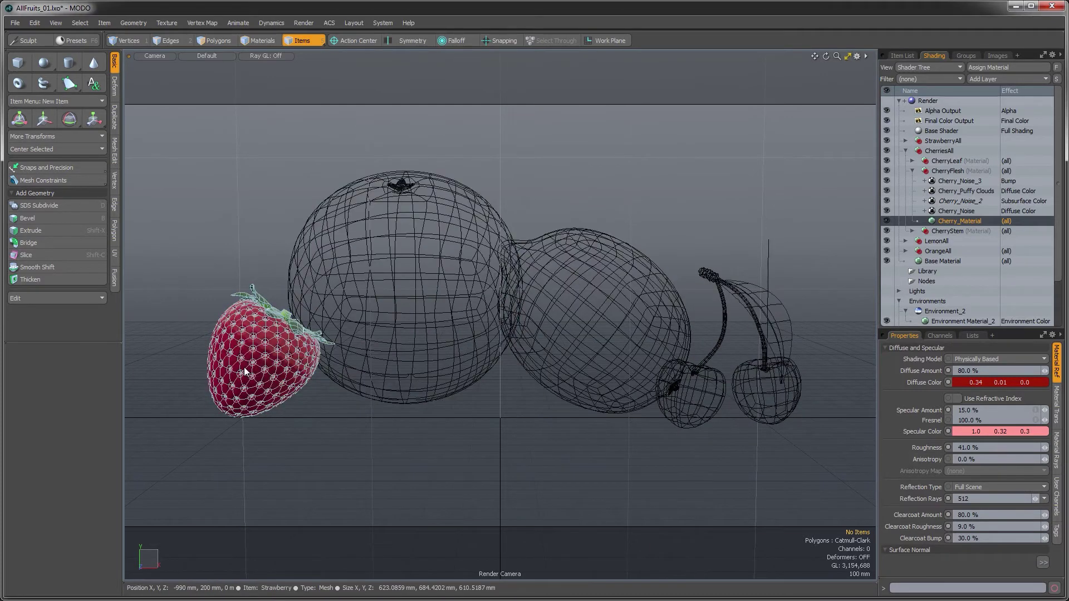
Step: Set the Directional Light's spread angle to 12°
{"action": "scroll", "coordinate": [924, 285], "scroll_direction": "down", "scroll_amount": 1}
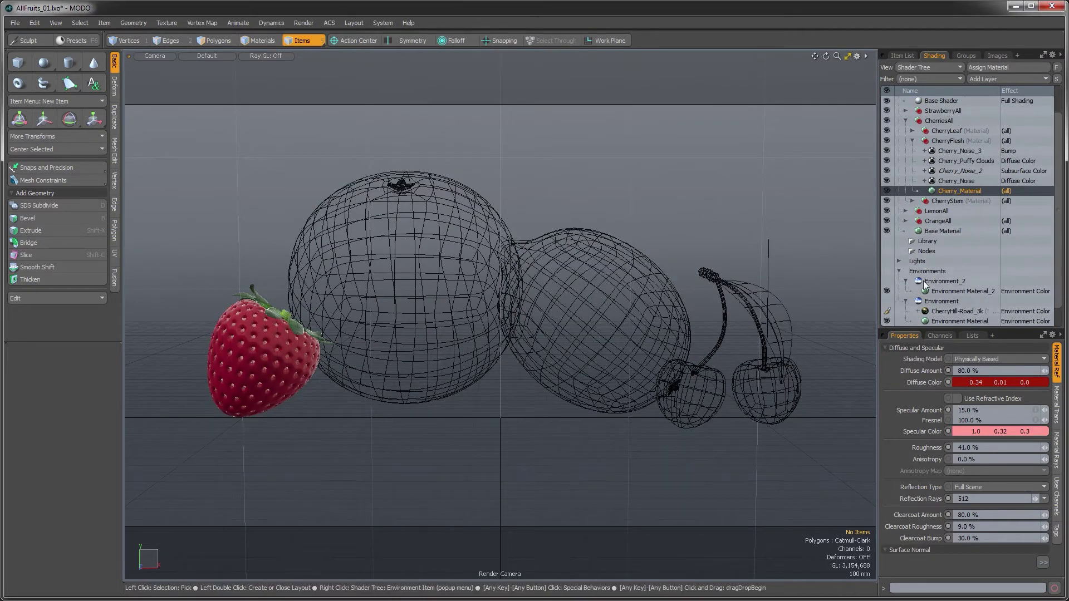
{"action": "left_click", "coordinate": [898, 261]}
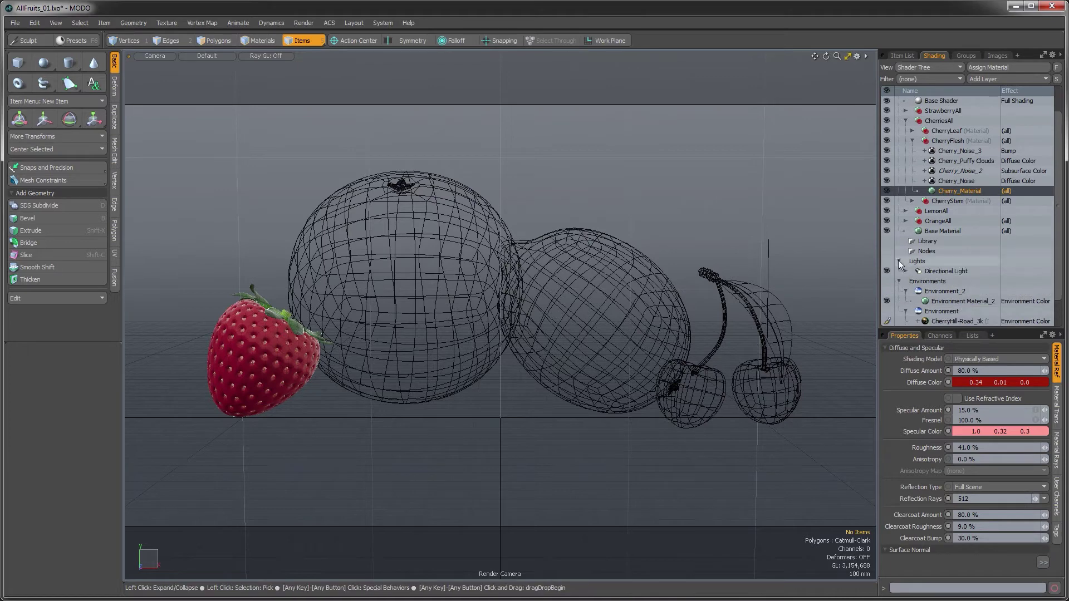
{"action": "left_click", "coordinate": [930, 271]}
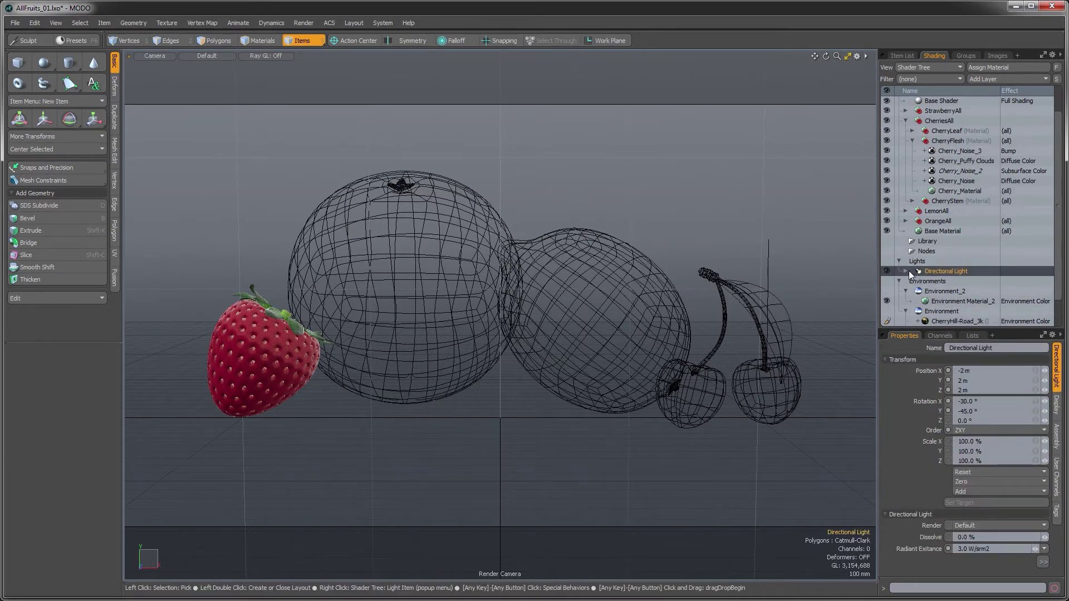
{"action": "left_click", "coordinate": [906, 271]}
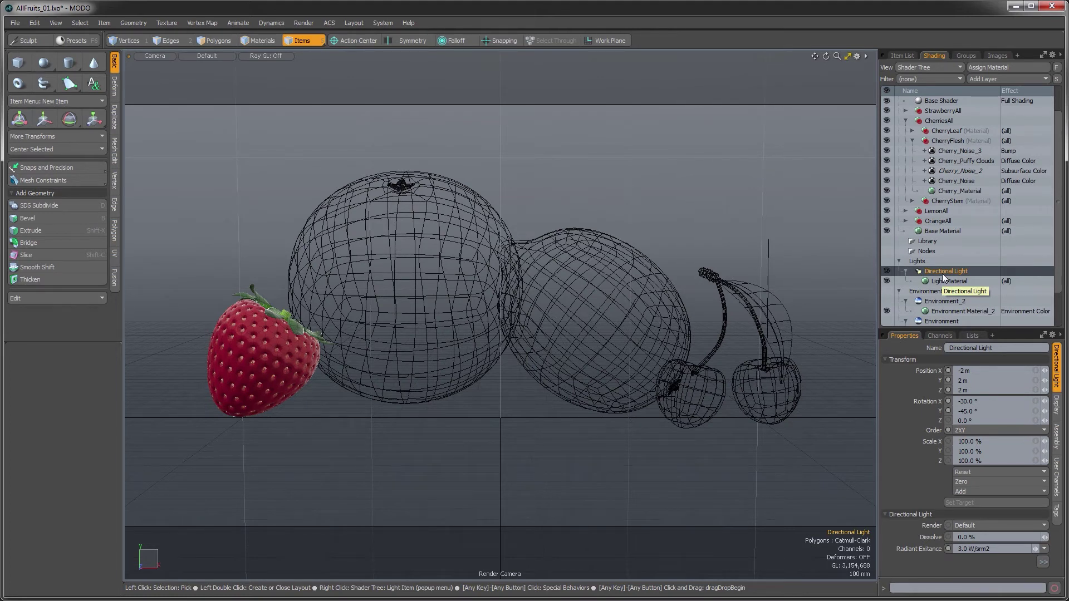
{"action": "left_click", "coordinate": [887, 359]}
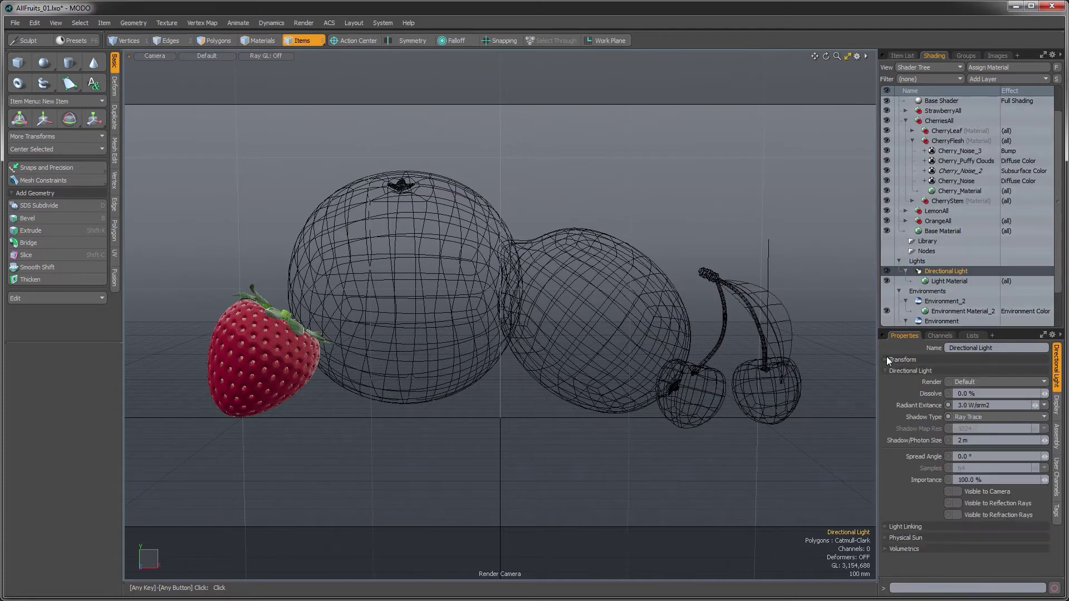
{"action": "left_click", "coordinate": [981, 456]}
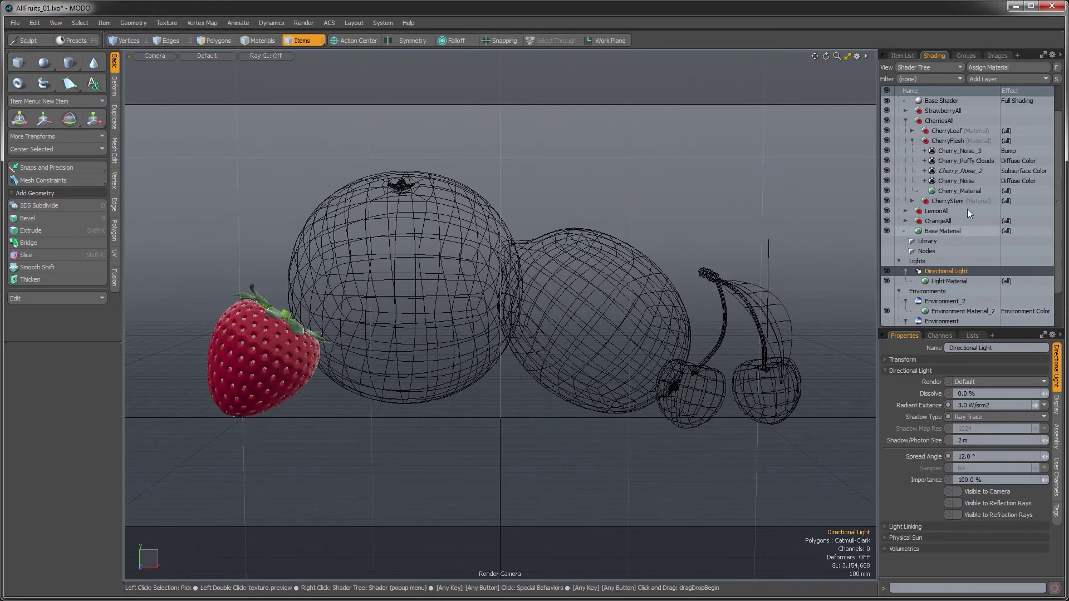
Step: Set the direct illumination light samples to 512 in the Render item's settings
{"action": "scroll", "coordinate": [913, 131], "scroll_direction": "up", "scroll_amount": 1}
{"action": "left_click", "coordinate": [927, 101]}
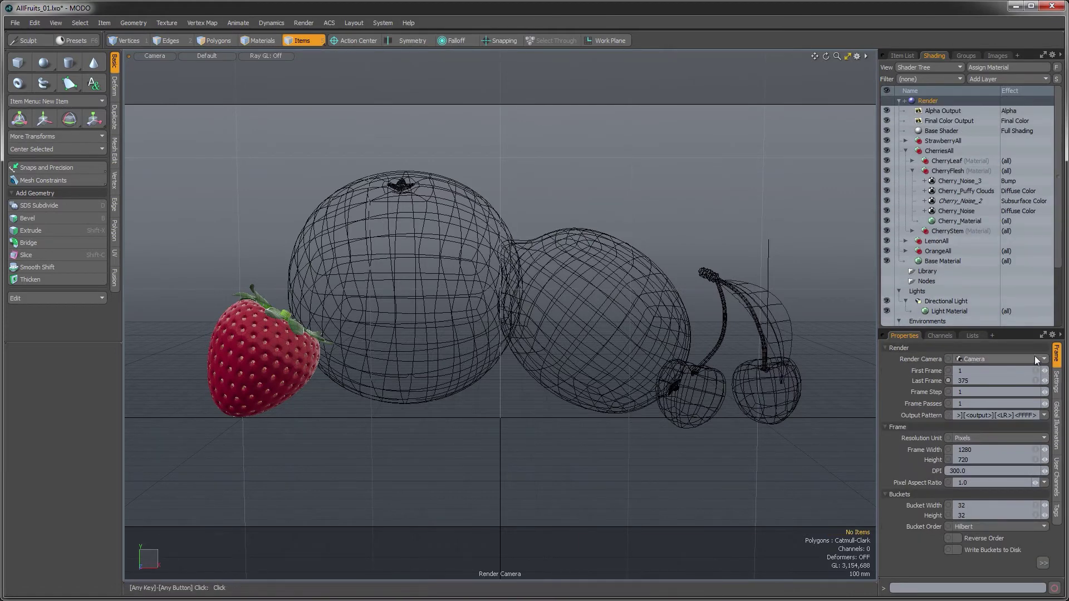
{"action": "left_click", "coordinate": [1055, 384]}
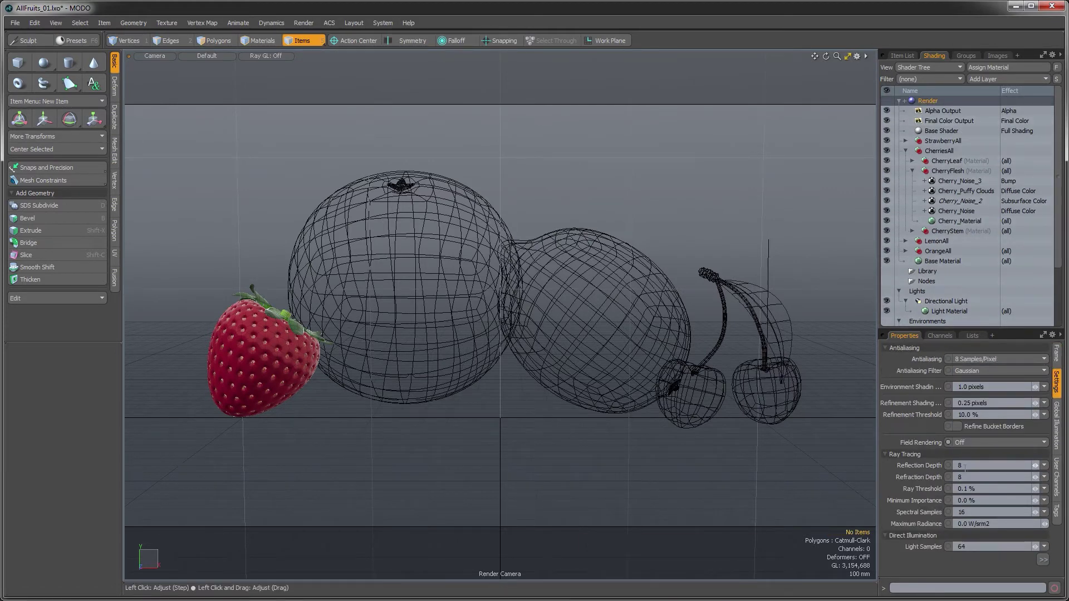
{"action": "double_click", "coordinate": [959, 546]}
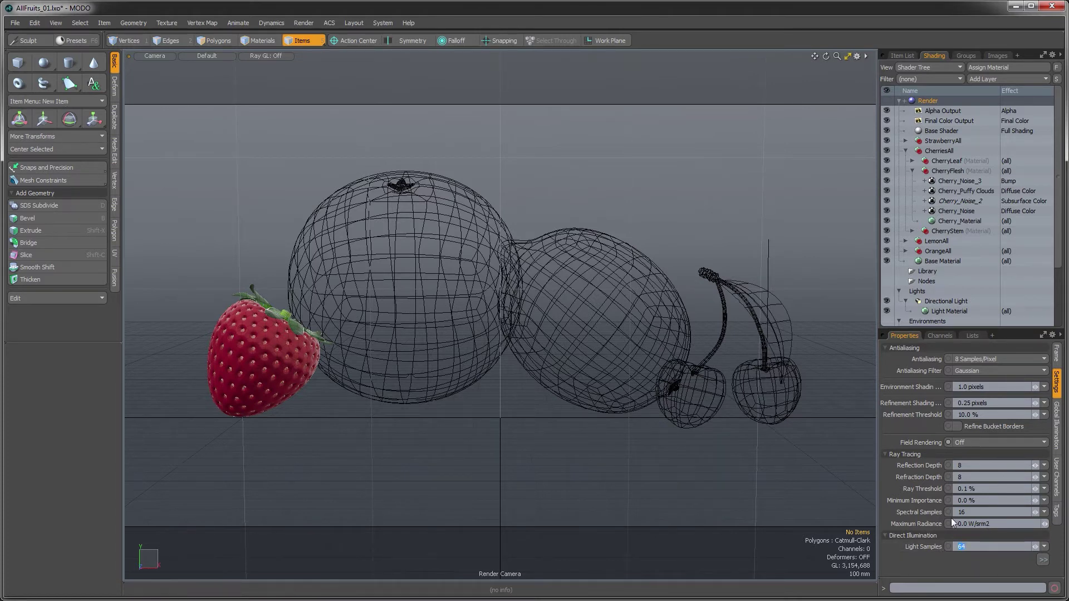
{"action": "type", "text": "512"}
Step: Render the fruit arrangement with the current settings and shift the render window off the item properties
{"action": "left_click", "coordinate": [300, 24]}
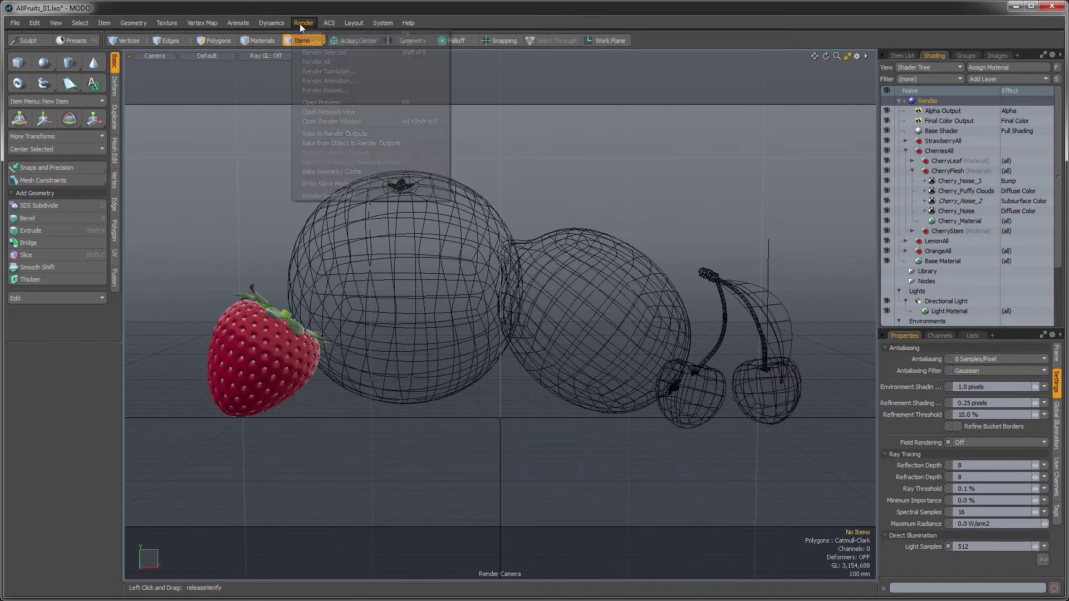
{"action": "left_click", "coordinate": [299, 23]}
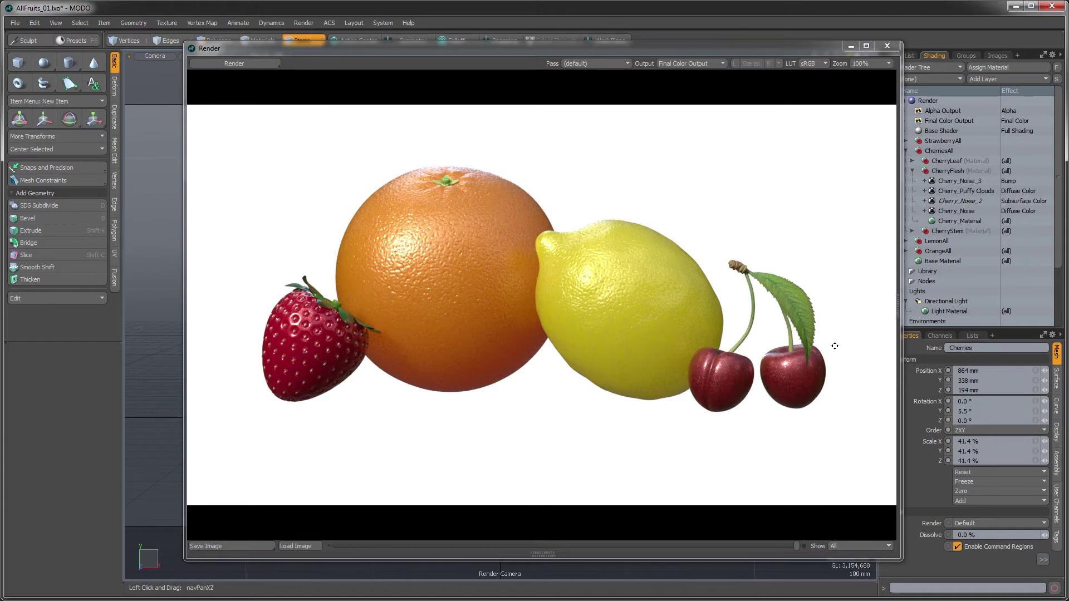
{"action": "left_click_drag", "start_coordinate": [827, 50], "coordinate": [799, 46]}
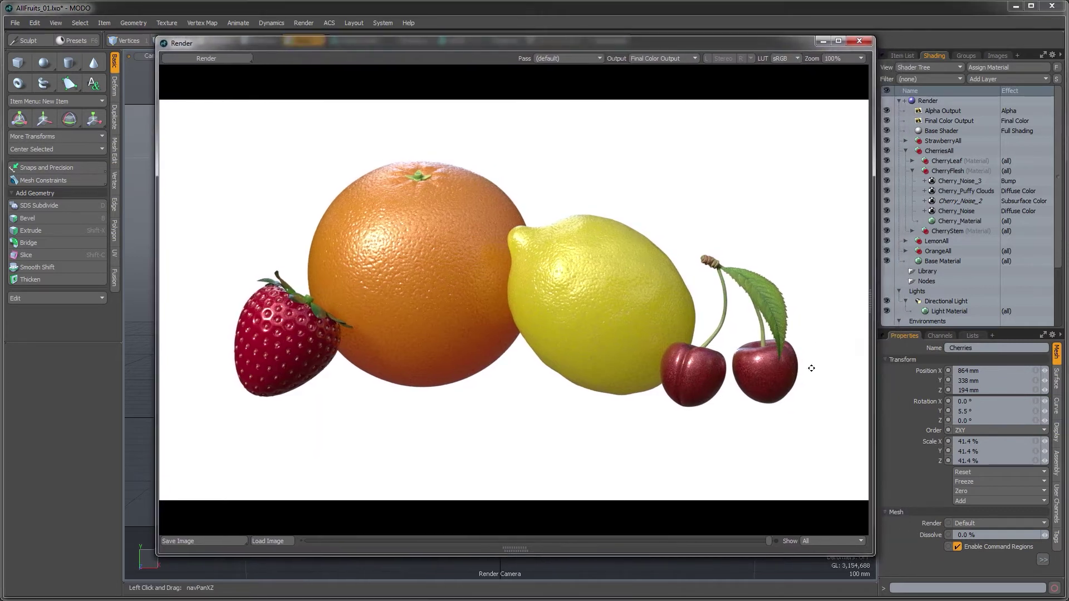
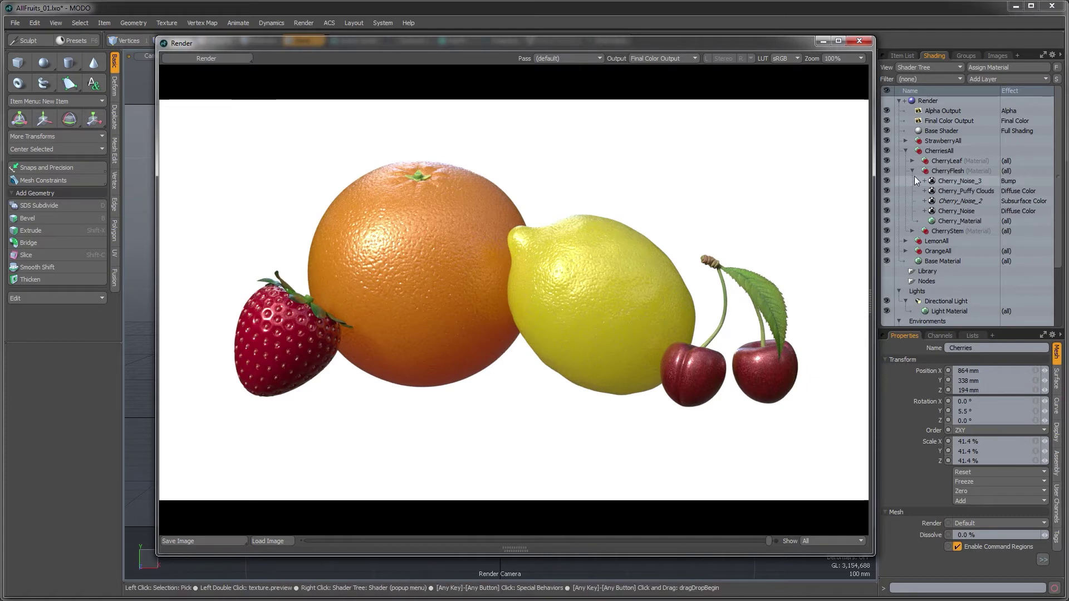
Step: Enable unpremultiplied colors for the Final Color Output, after moving the render window aside and collapsing the cherry material groups
{"action": "left_click_drag", "start_coordinate": [668, 45], "coordinate": [639, 42]}
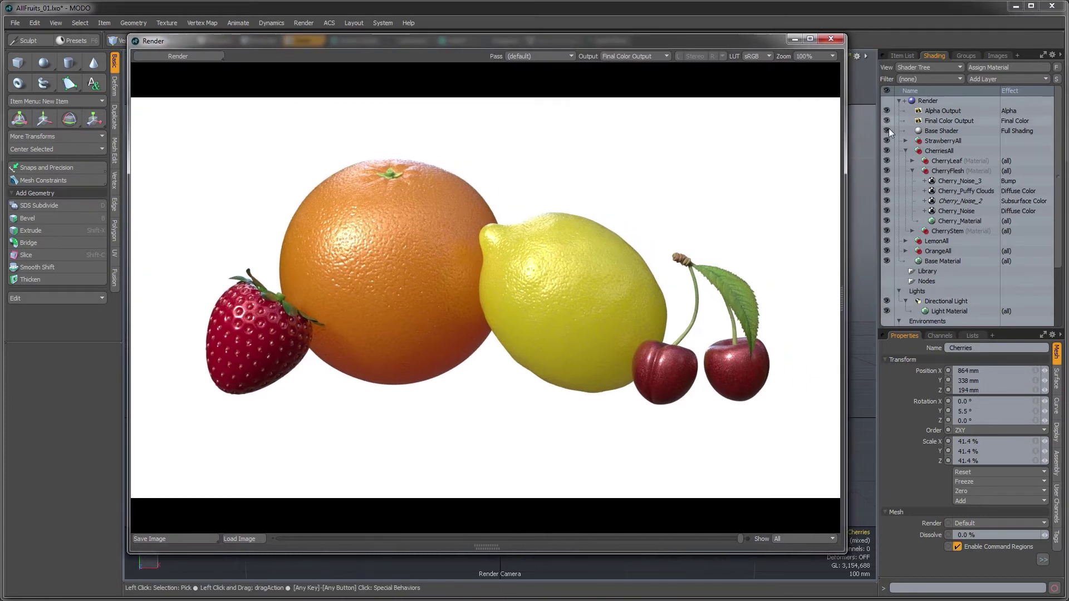
{"action": "left_click", "coordinate": [912, 170]}
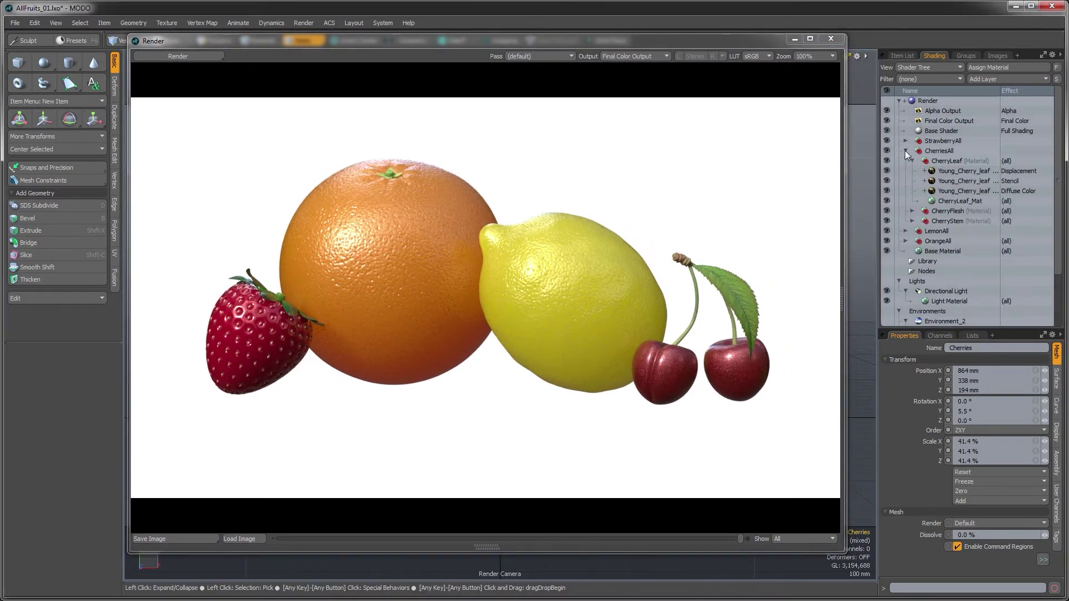
{"action": "left_click", "coordinate": [905, 150]}
{"action": "left_click", "coordinate": [950, 121]}
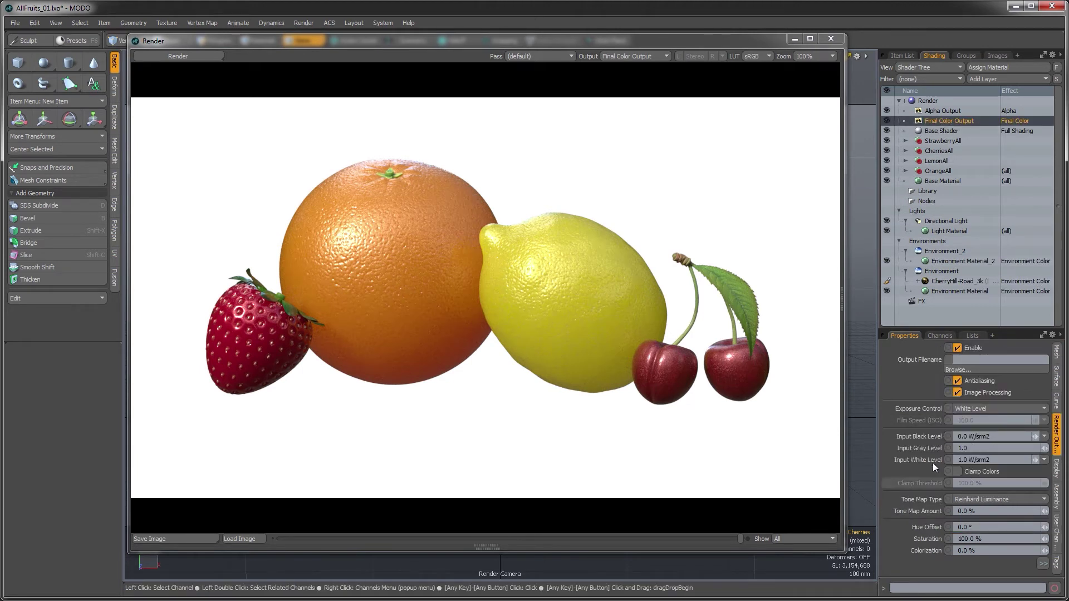
{"action": "left_click_drag", "start_coordinate": [915, 328], "coordinate": [920, 211]}
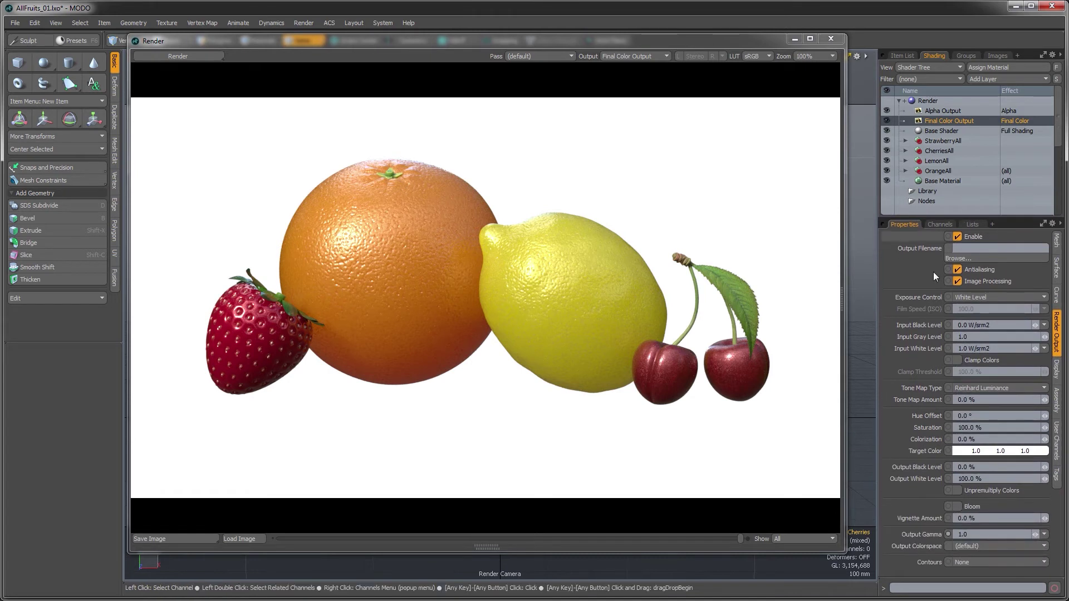
{"action": "left_click", "coordinate": [958, 490]}
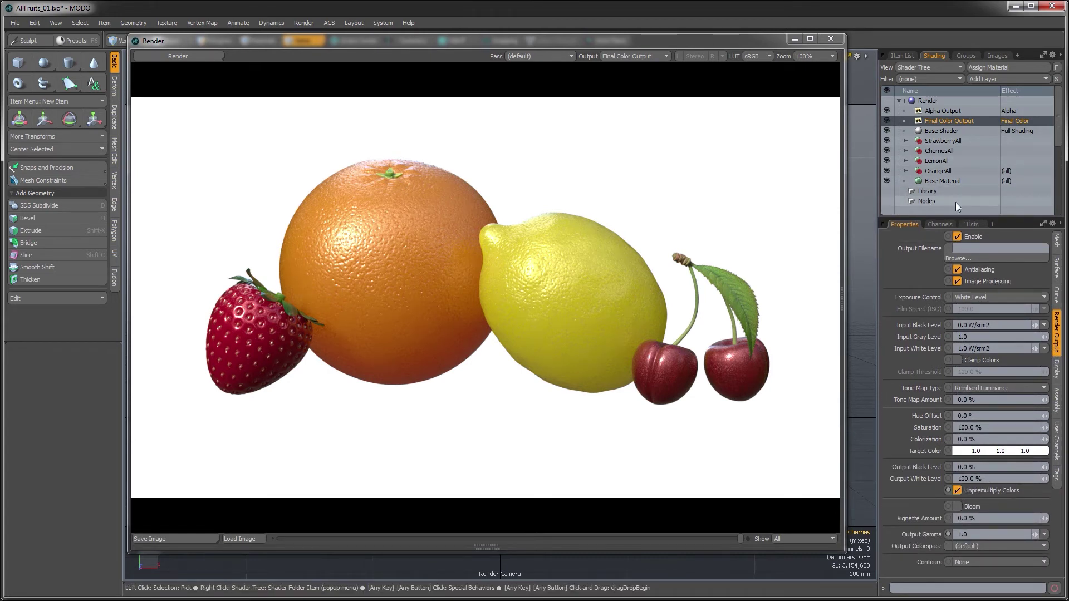
Step: Set the zenith color of Environment Material_2 to black (0.0, 0.0, 0.0)
{"action": "left_click_drag", "start_coordinate": [960, 217], "coordinate": [960, 236]}
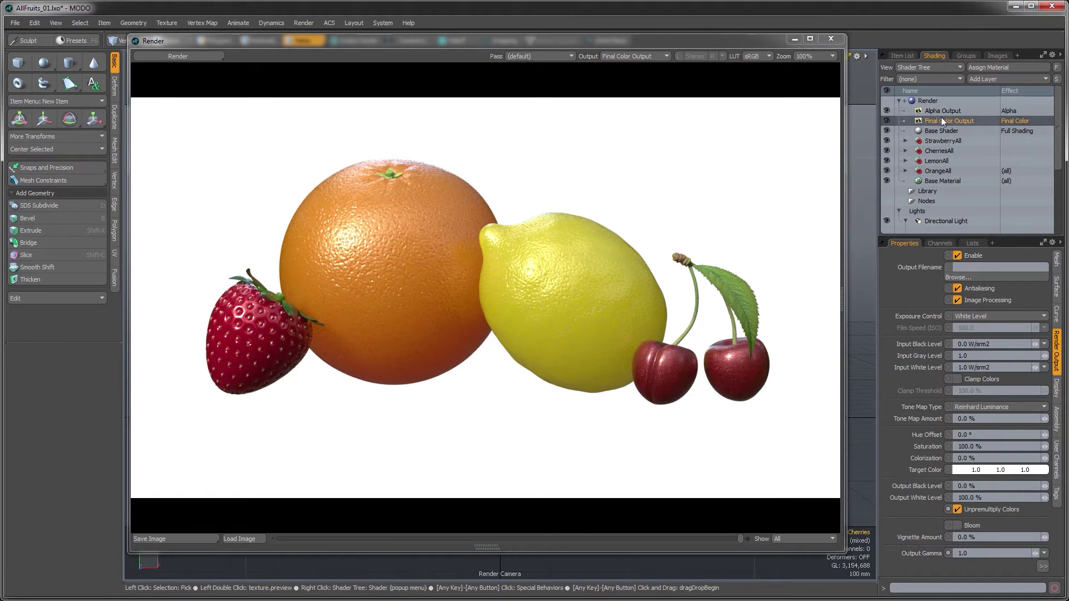
{"action": "mouse_move", "coordinate": [934, 234]}
{"action": "left_mouse_down"}
{"action": "mouse_move", "coordinate": [933, 192]}
{"action": "mouse_move", "coordinate": [934, 234]}
{"action": "left_mouse_up"}
{"action": "scroll", "coordinate": [941, 181], "scroll_direction": "down", "scroll_amount": 3}
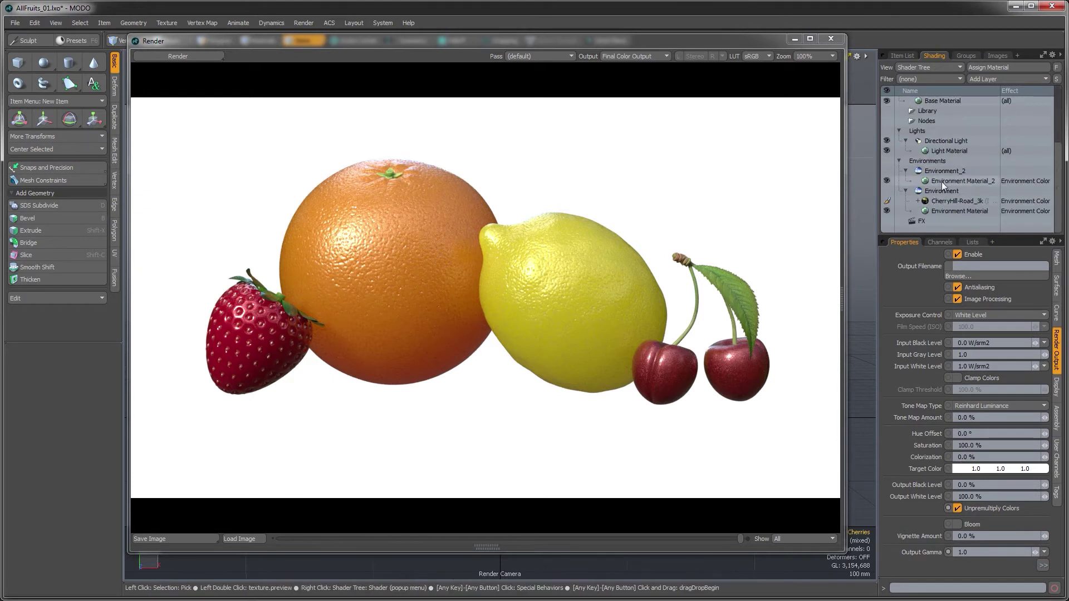
{"action": "left_click", "coordinate": [941, 180]}
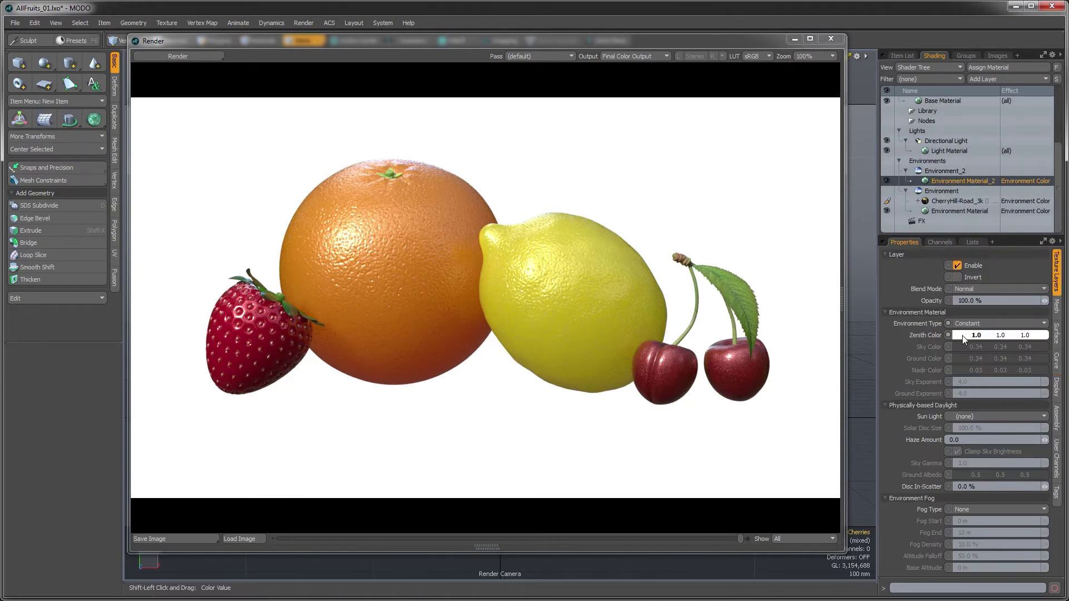
{"action": "left_click_drag", "start_coordinate": [964, 338], "coordinate": [923, 338], "text": "shift"}
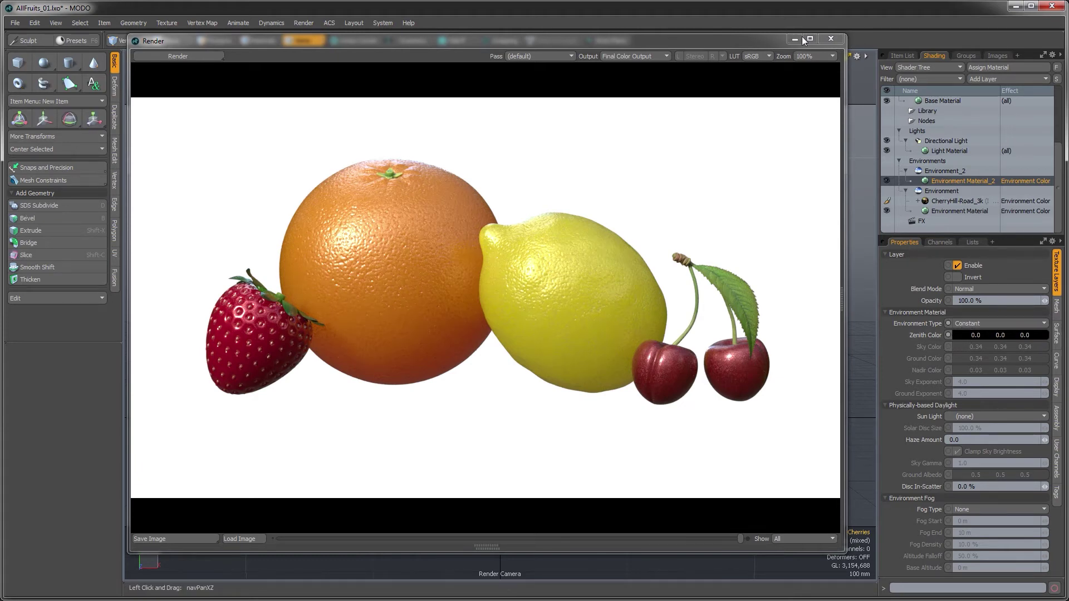
Step: Close the previous render and render the fruit arrangement again with the black environment
{"action": "left_click", "coordinate": [830, 39]}
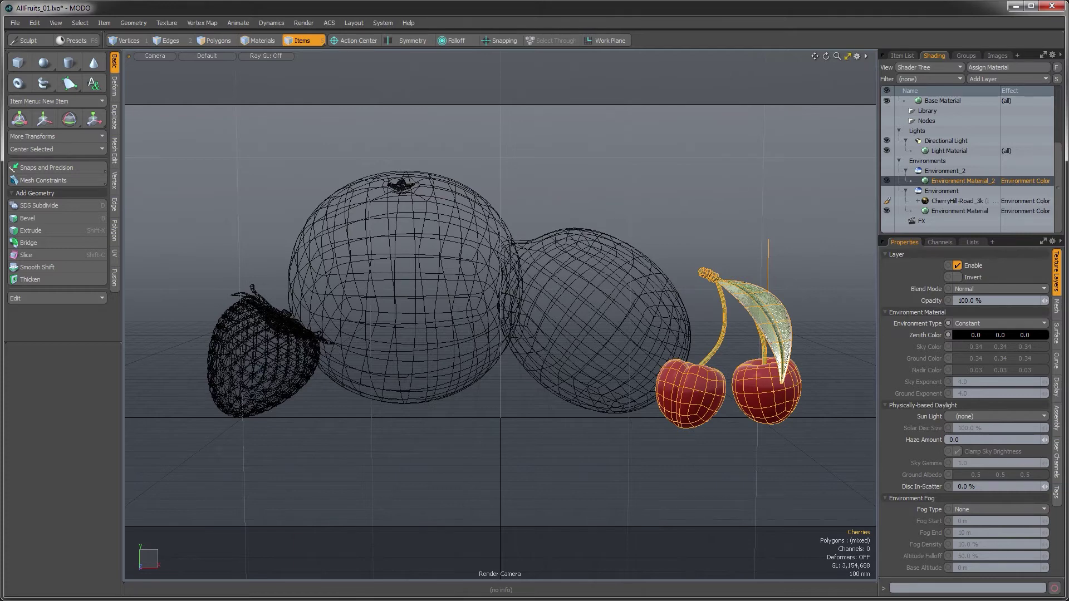
{"action": "left_click", "coordinate": [304, 23]}
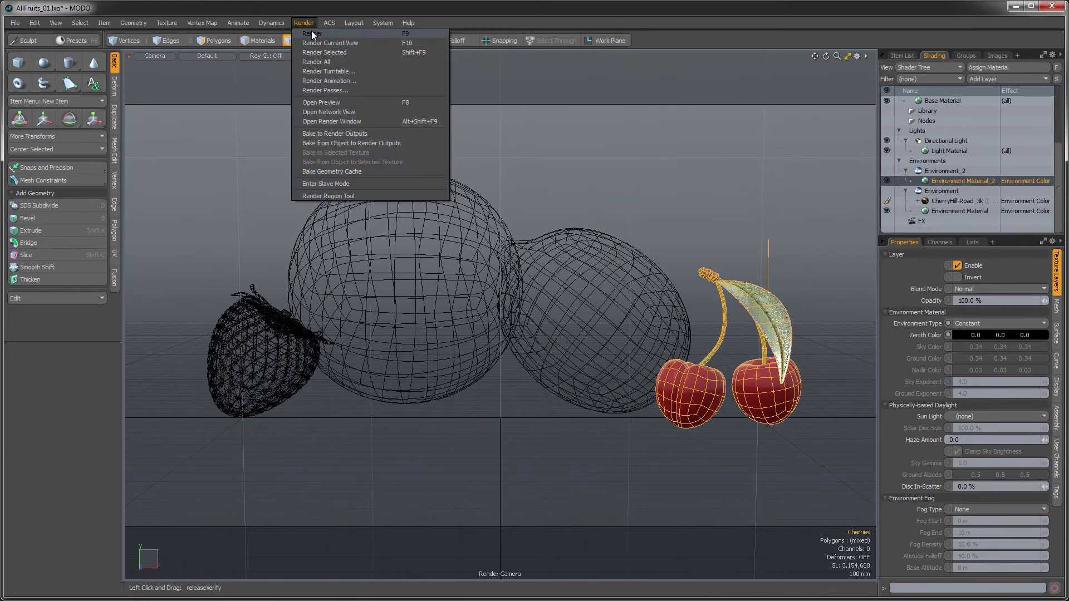
{"action": "left_click", "coordinate": [312, 34]}
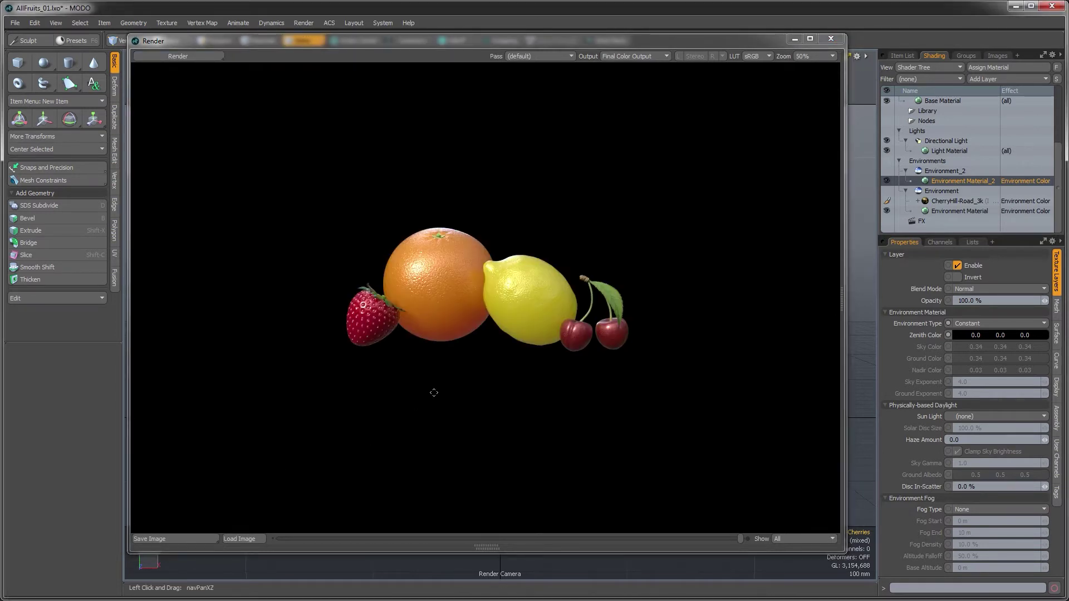
Step: Start saving the rendered image and create a Renders folder inside the Content folder as its destination
{"action": "left_click", "coordinate": [199, 538]}
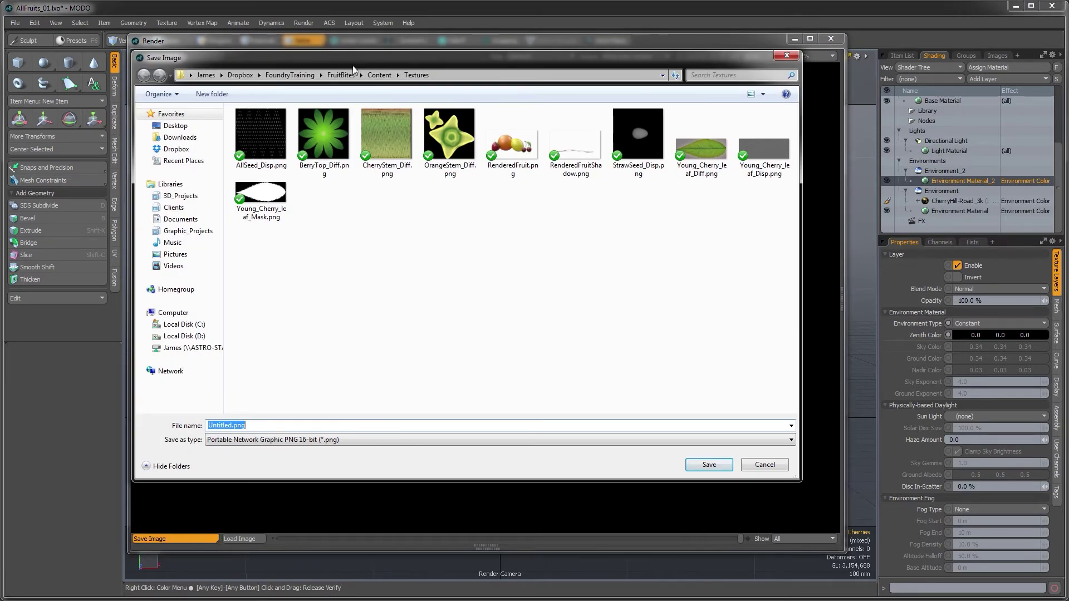
{"action": "left_click", "coordinate": [376, 77]}
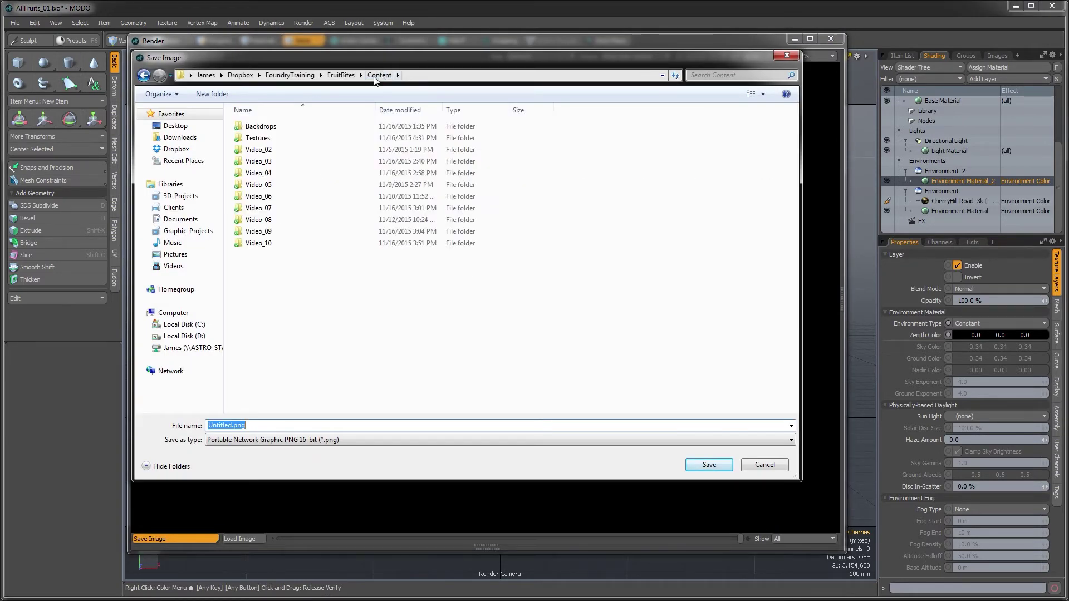
{"action": "left_click", "coordinate": [212, 93]}
{"action": "type", "text": "Ren"}
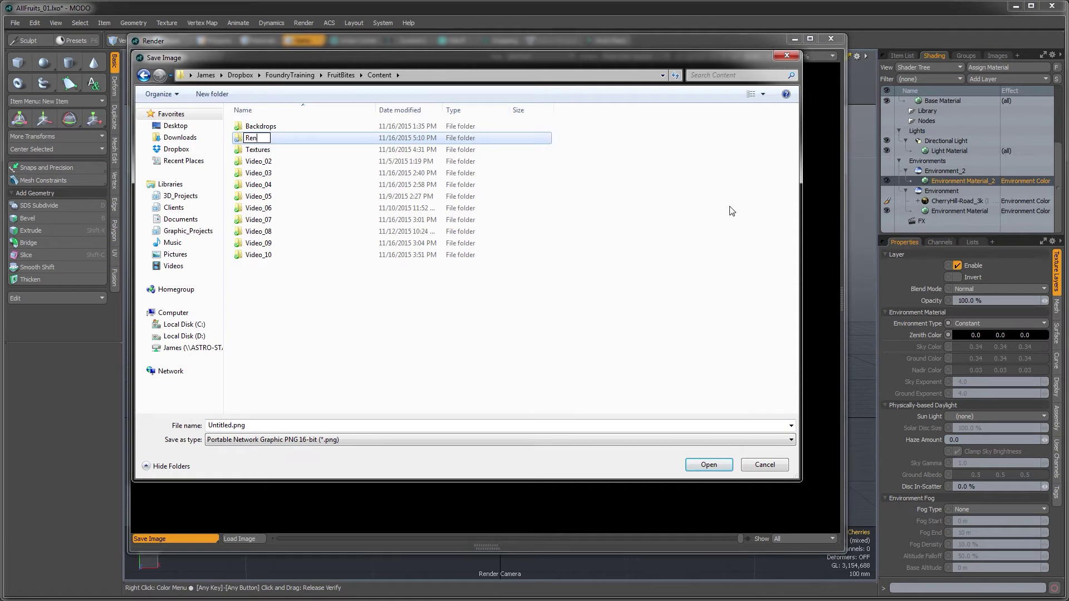
{"action": "type", "text": "ders"}
{"action": "key", "text": "Return"}
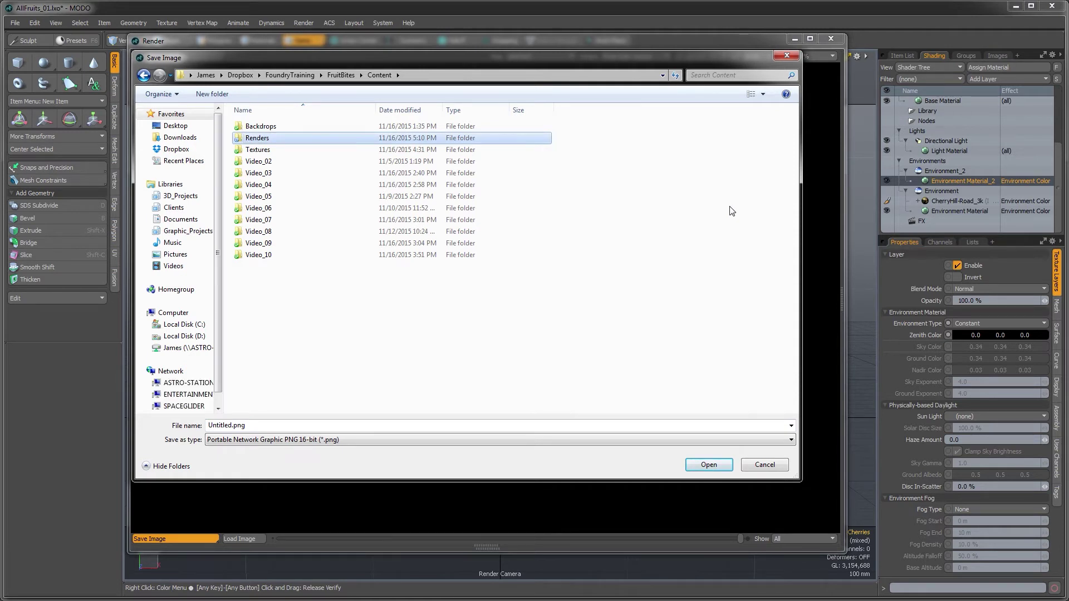
{"action": "double_click", "coordinate": [253, 139]}
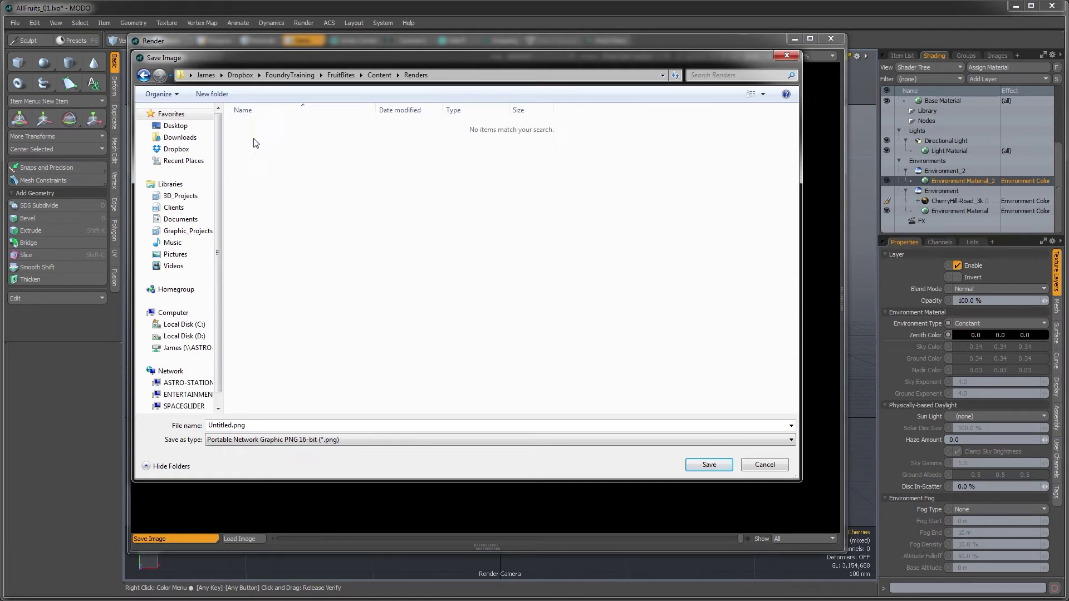
Step: Save the render as the 16-bit PNG AllFruits_01.png in the Renders folder and close the render window
{"action": "double_click", "coordinate": [228, 425]}
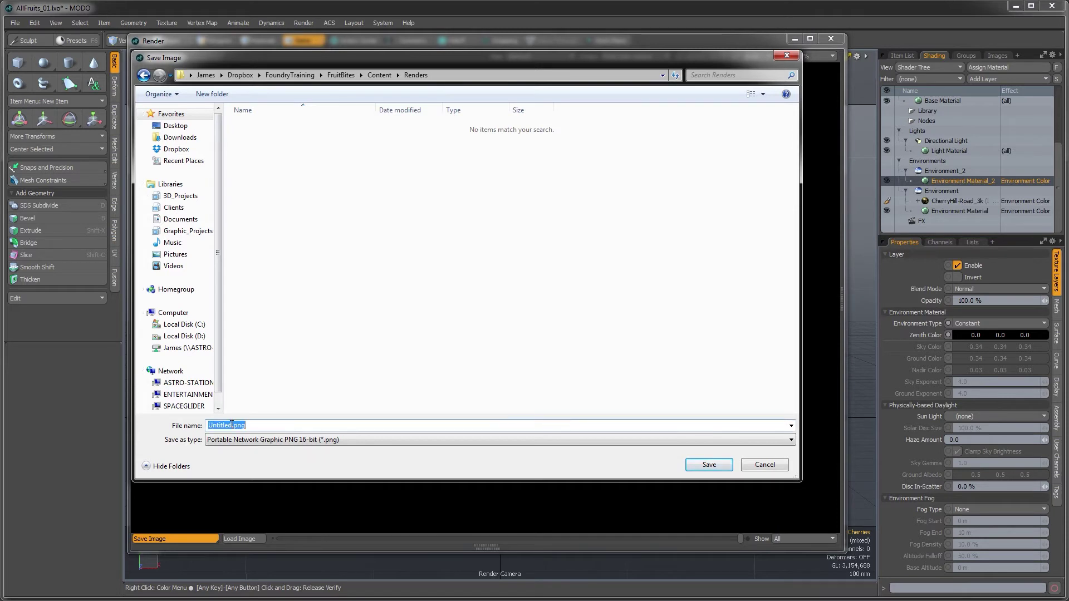
{"action": "type", "text": "AllFru"}
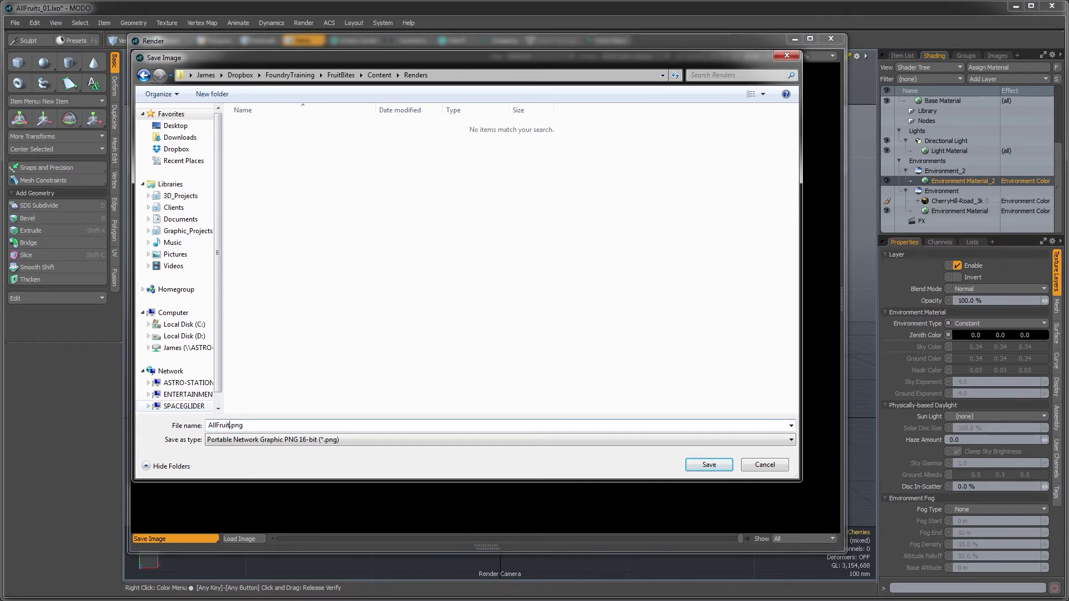
{"action": "type", "text": "its_01"}
{"action": "key", "text": "Return"}
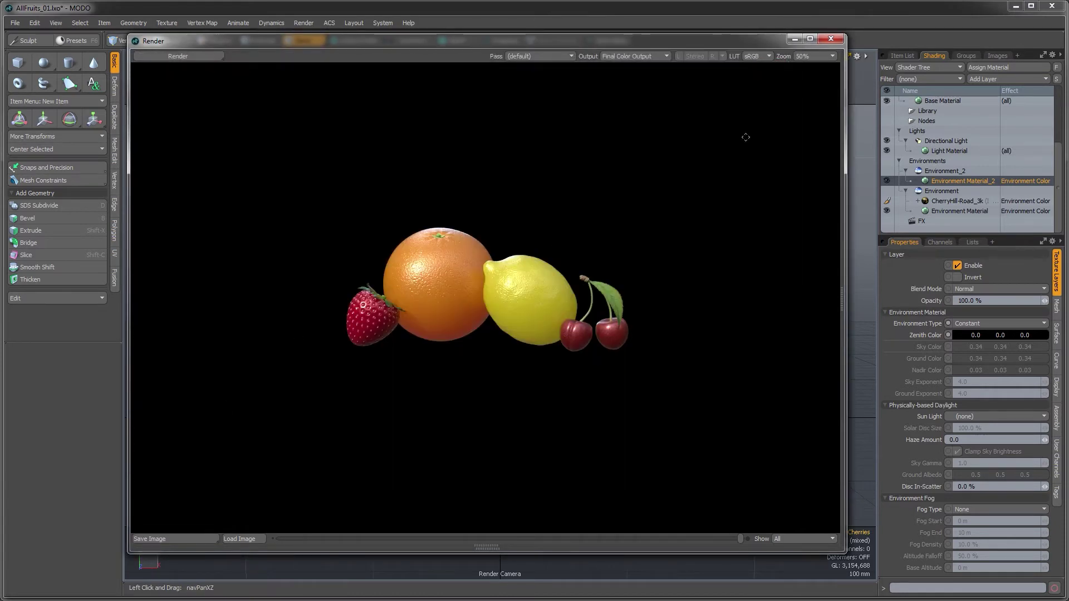
{"action": "left_click", "coordinate": [830, 38]}
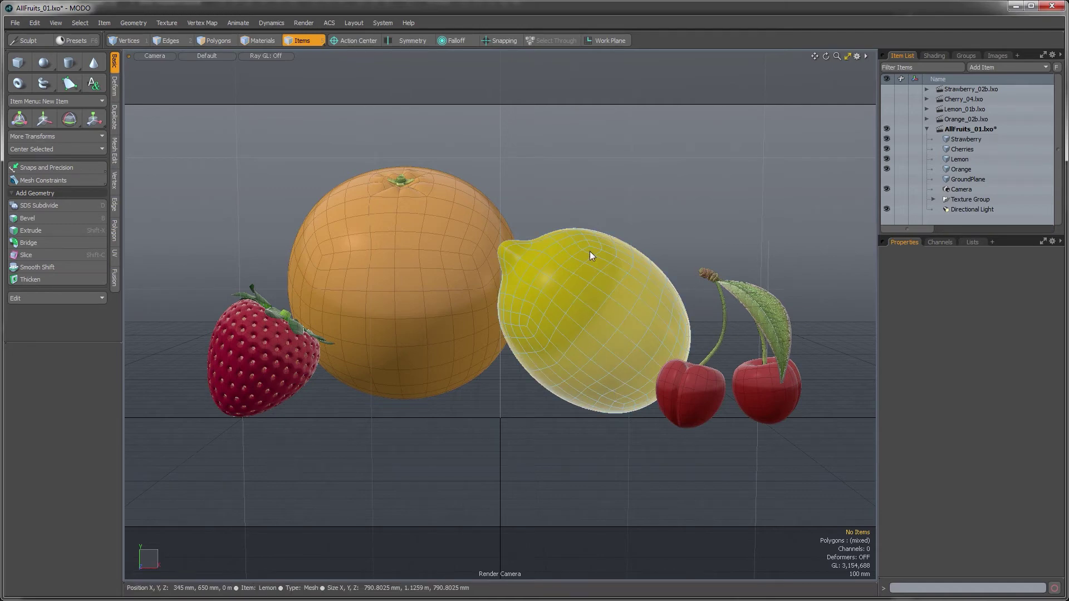
Step: Show the GroundPlane mesh, assign a material named GroundPlane to all its polygons, and clear the polygon selection
{"action": "left_click", "coordinate": [952, 179]}
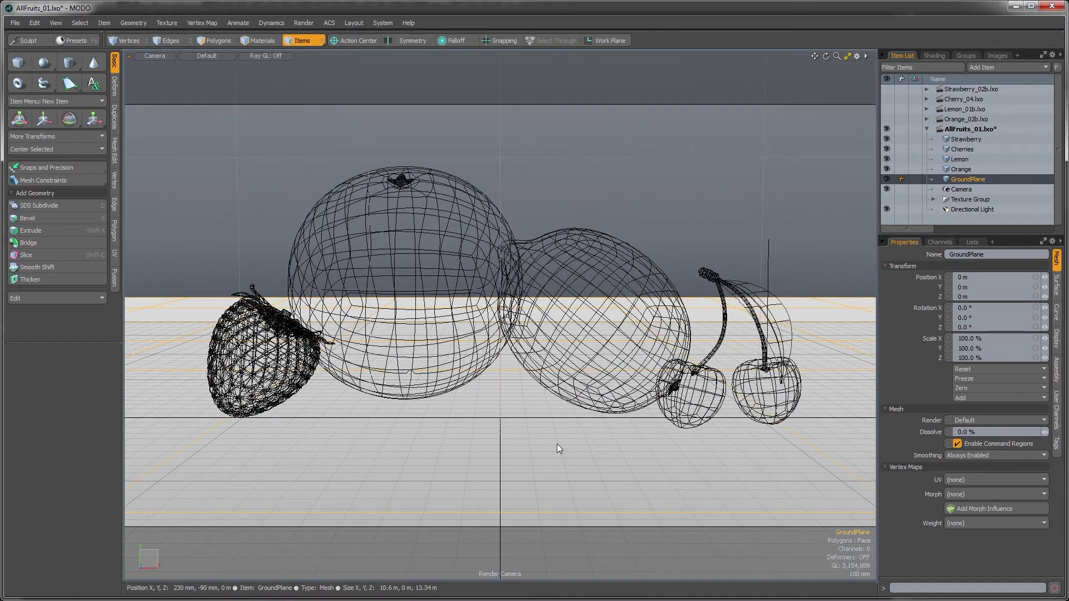
{"action": "left_click", "coordinate": [217, 41]}
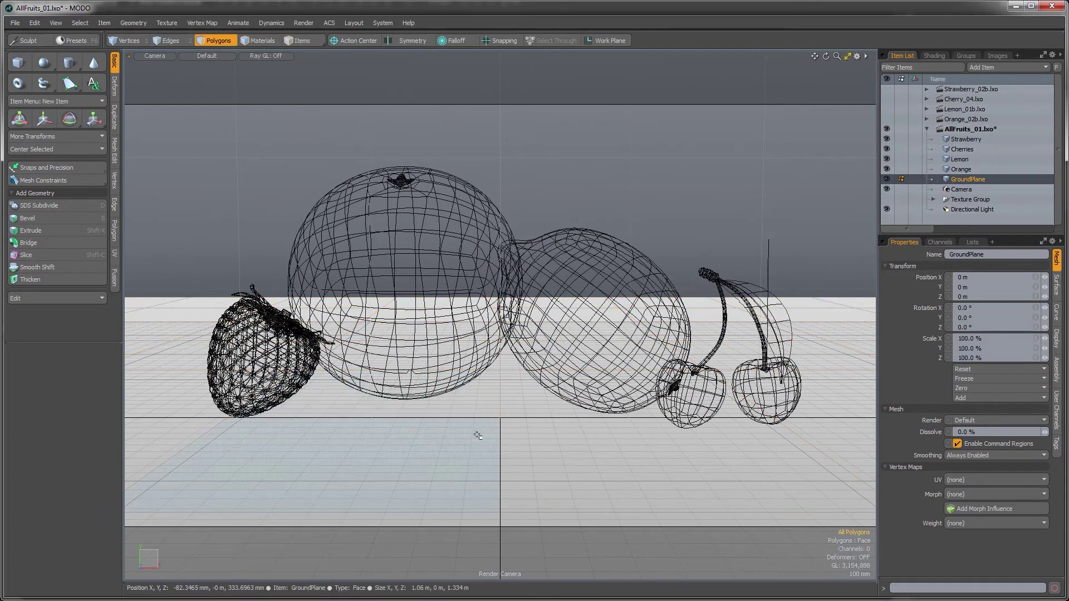
{"action": "double_click", "coordinate": [478, 435]}
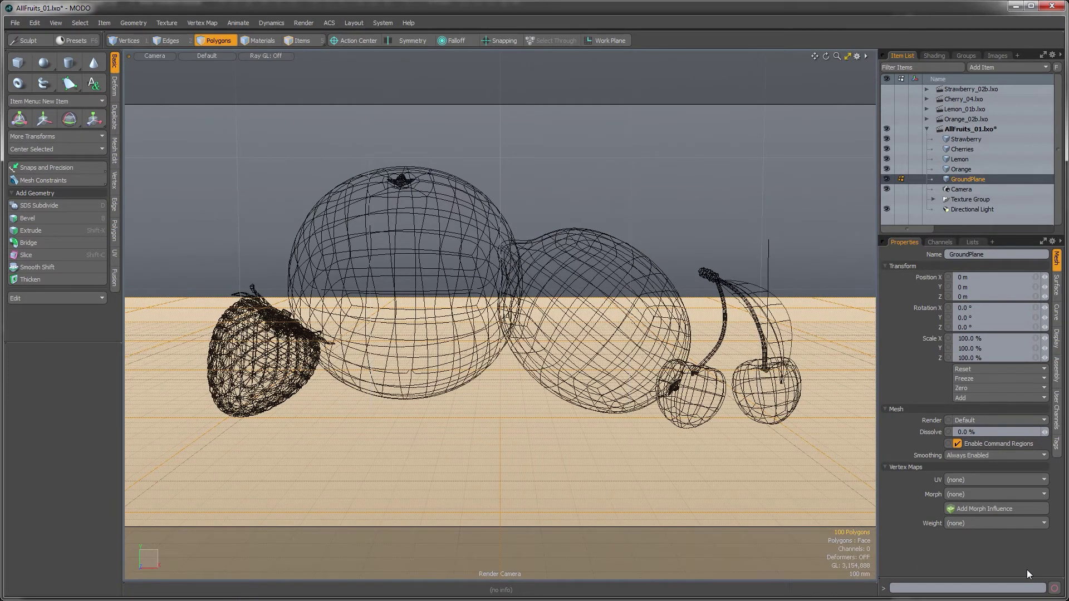
{"action": "key", "text": "m"}
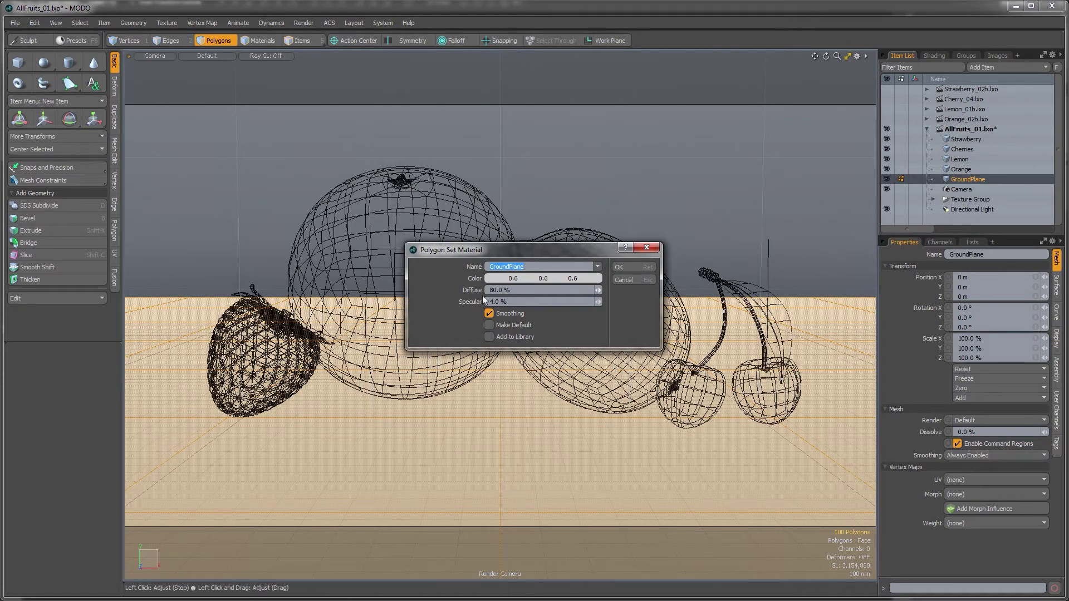
{"action": "left_click", "coordinate": [626, 266]}
{"action": "left_click", "coordinate": [691, 230]}
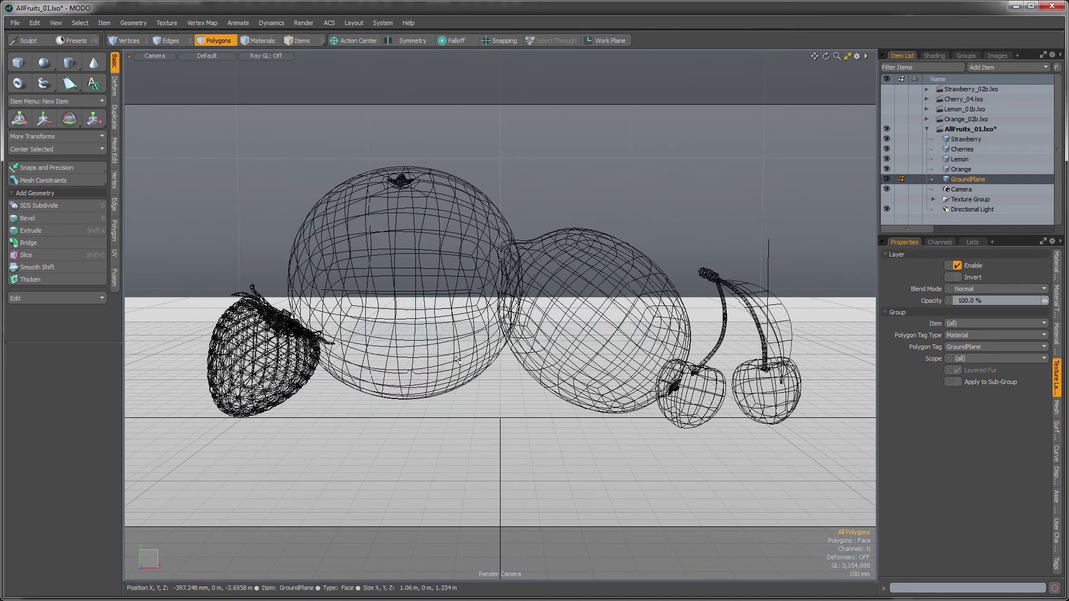
Step: Add a Shader layer to the GroundPlane material group in the Shader Tree
{"action": "left_click", "coordinate": [934, 55]}
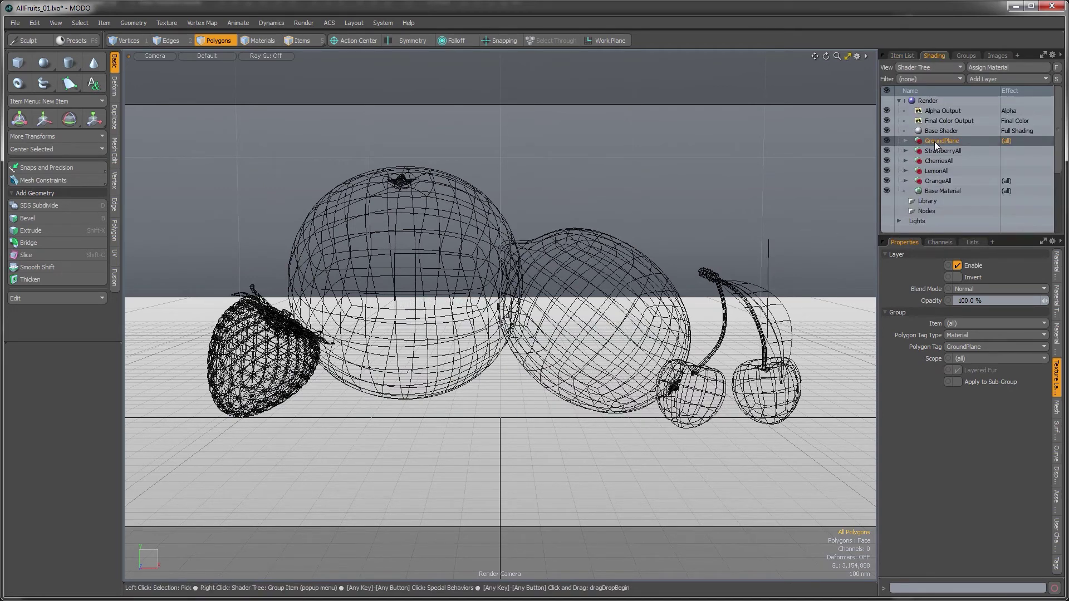
{"action": "left_click", "coordinate": [905, 141]}
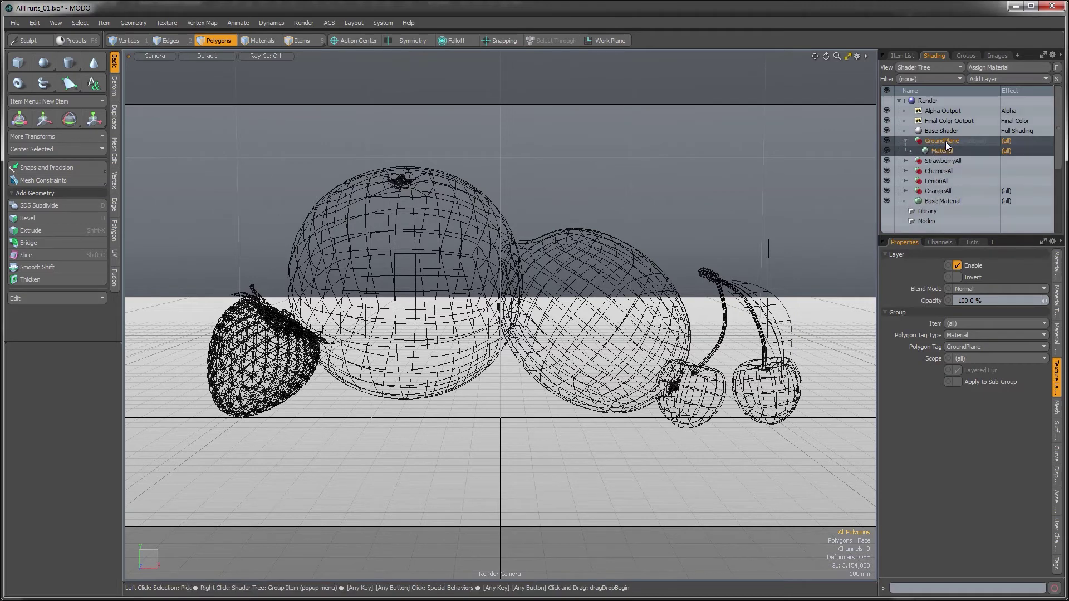
{"action": "left_click", "coordinate": [980, 79]}
{"action": "mouse_move", "coordinate": [955, 165]}
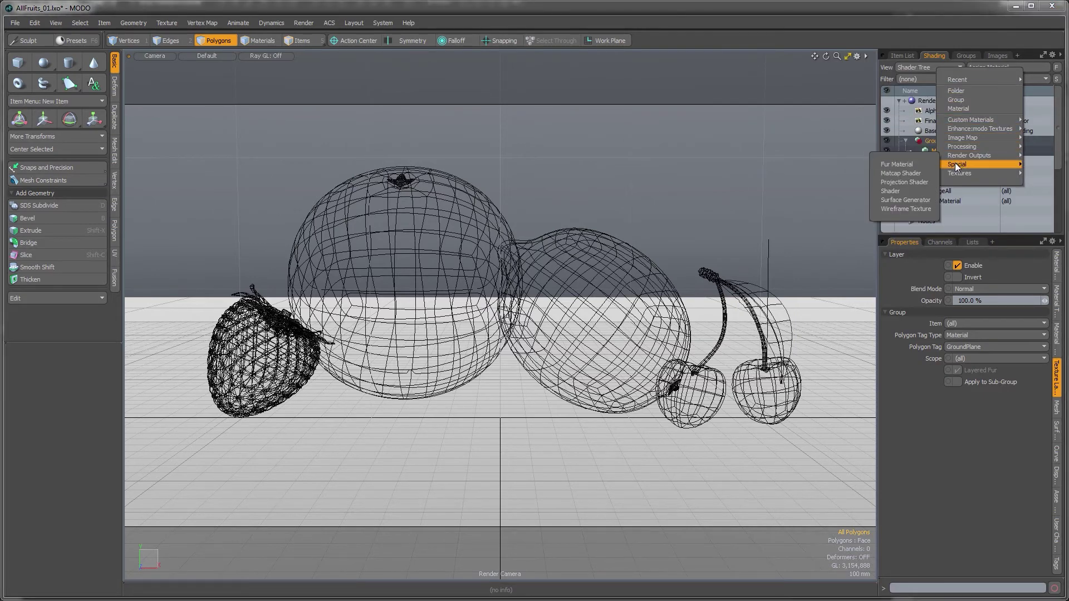
{"action": "left_click", "coordinate": [900, 192]}
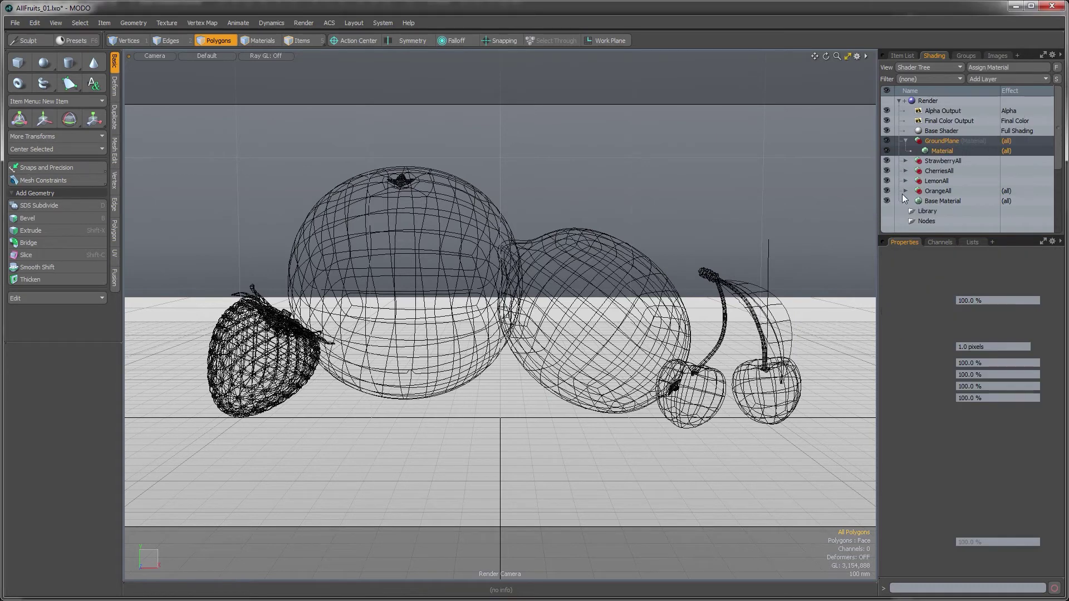
Step: Move the GroundPlane material group above the Base Shader in the Shader Tree
{"action": "left_click", "coordinate": [935, 132]}
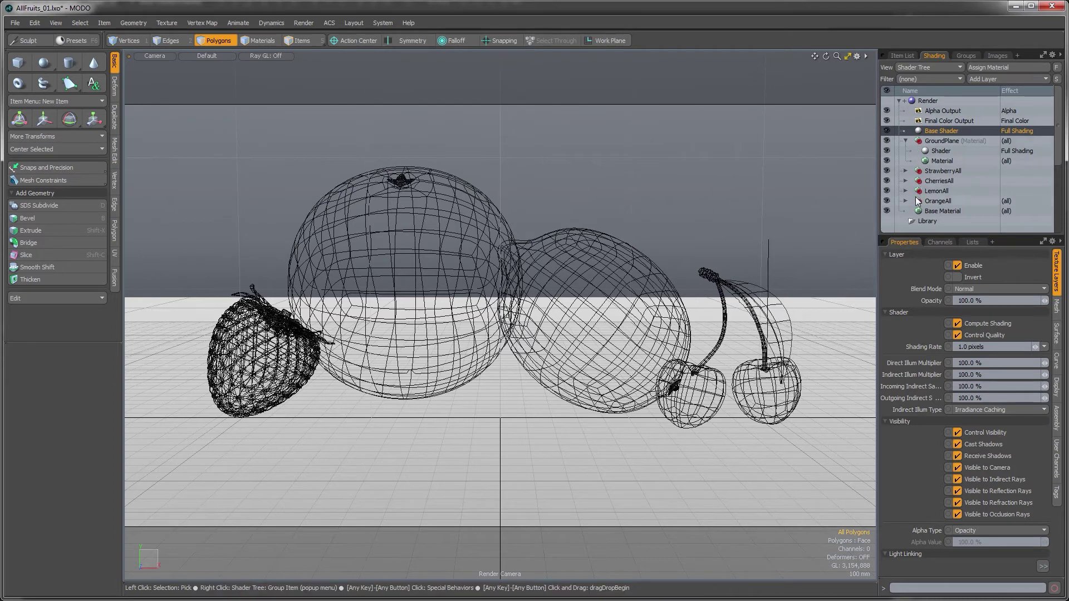
{"action": "left_click", "coordinate": [934, 142]}
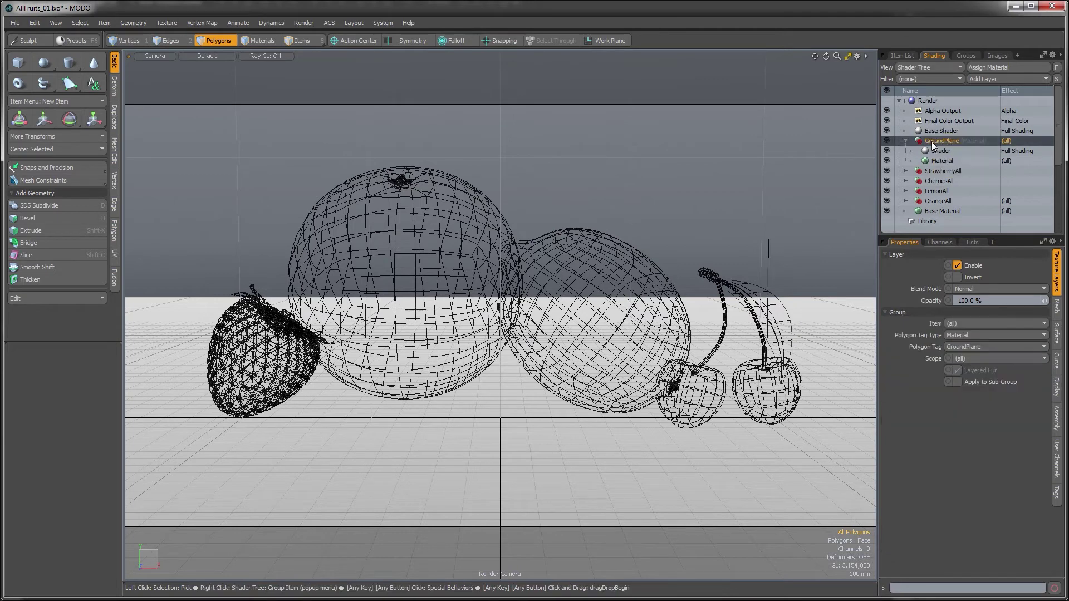
{"action": "left_click_drag", "start_coordinate": [932, 143], "coordinate": [928, 127]}
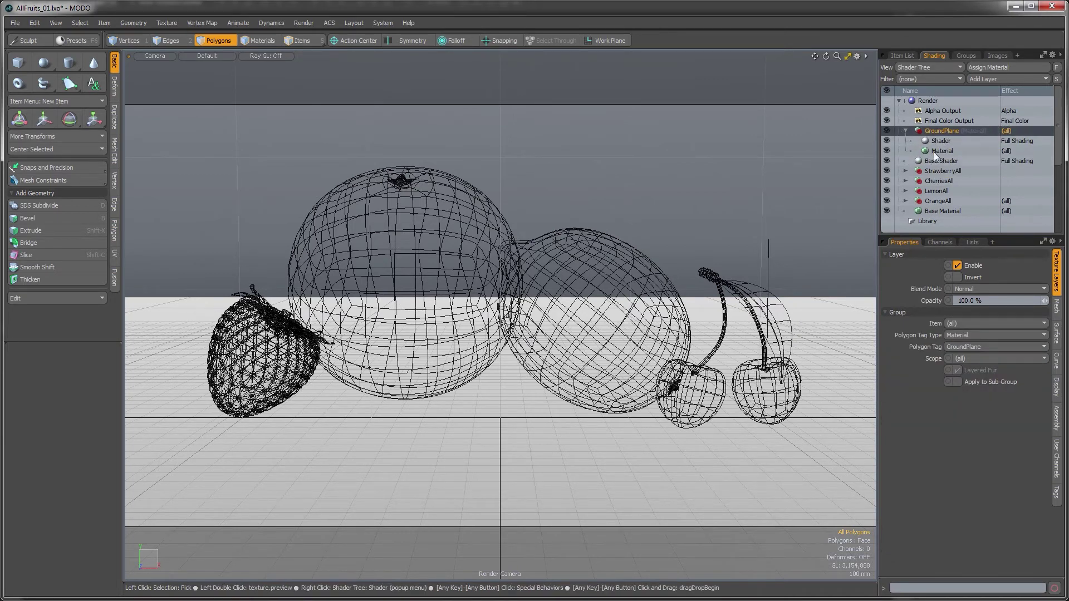
Step: Set the alpha type of the GroundPlane group's shader to Shadow Catcher
{"action": "left_click", "coordinate": [929, 140]}
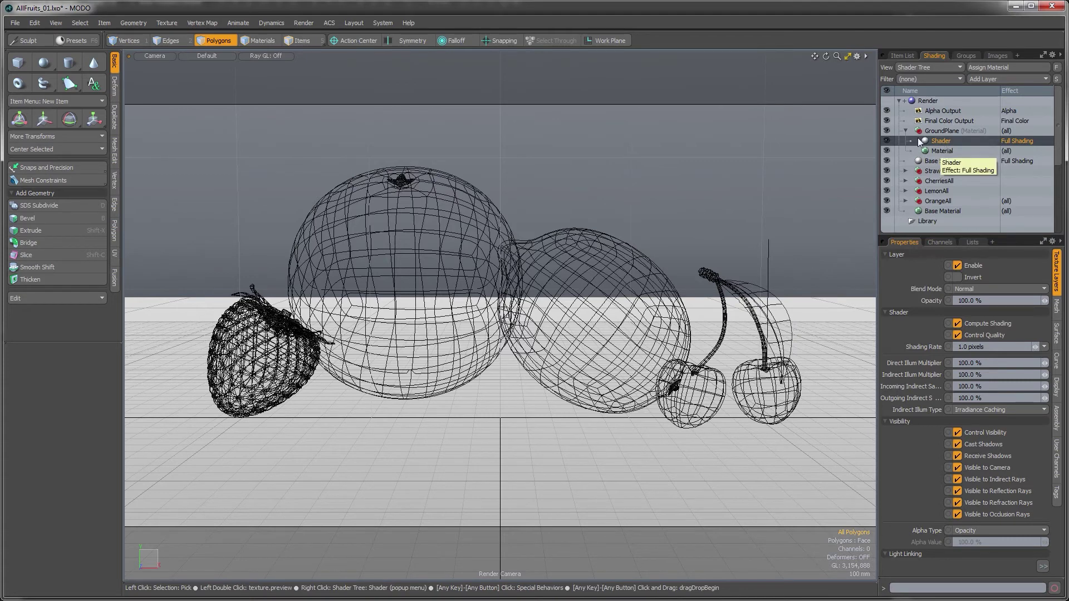
{"action": "left_click", "coordinate": [974, 528]}
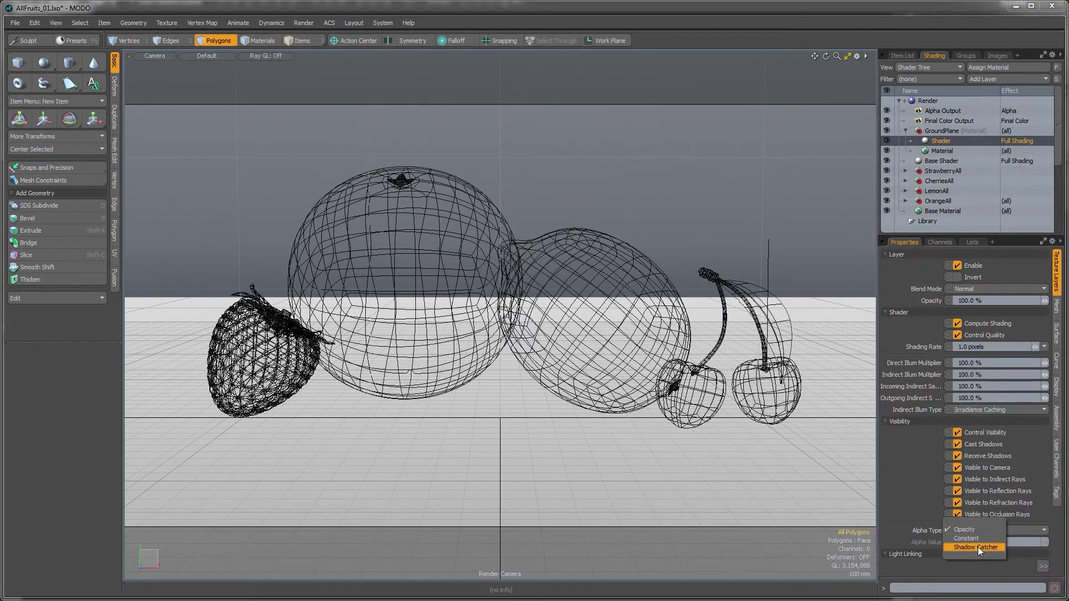
{"action": "left_click", "coordinate": [978, 547]}
Step: Set the GroundPlane material's diffuse amount, specular amount, Fresnel and roughness to 0%
{"action": "left_click", "coordinate": [930, 150]}
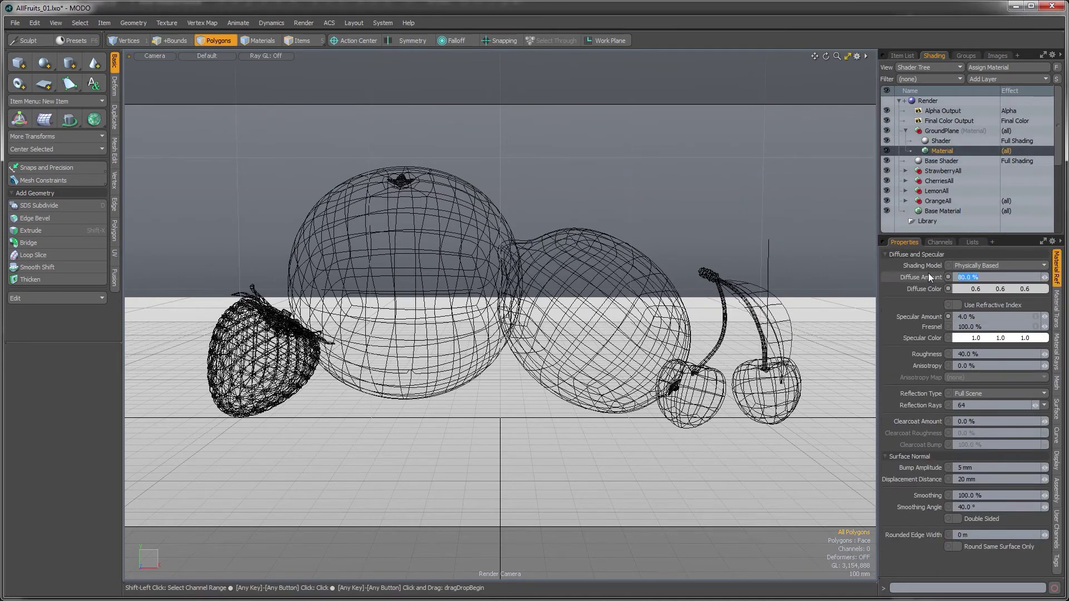
{"action": "type", "text": "0"}
{"action": "key", "text": "Tab"}
{"action": "type", "text": "0"}
{"action": "key", "text": "Tab"}
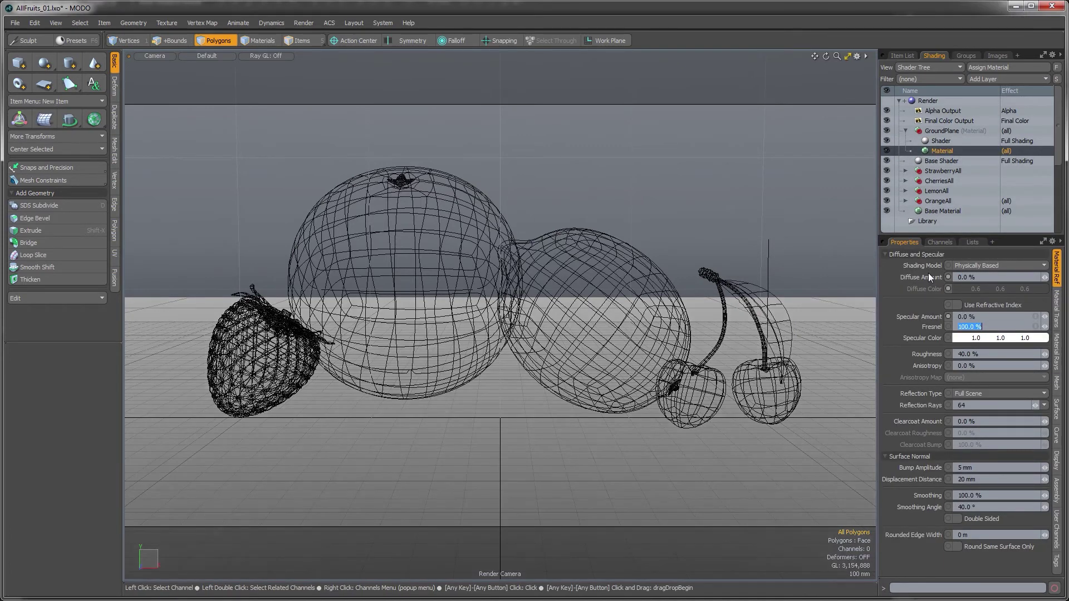
{"action": "type", "text": "0"}
{"action": "key", "text": "Tab"}
{"action": "type", "text": "0"}
{"action": "key", "text": "Tab"}
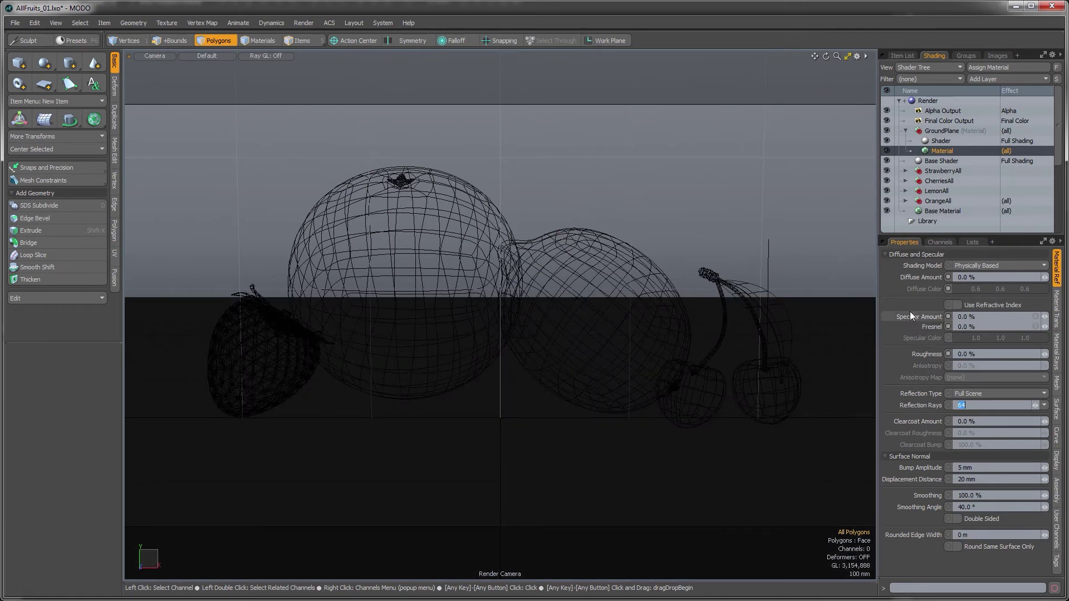
Step: Set the zenith color of Environment Material_2 to pure white (1.0, 1.0, 1.0)
{"action": "left_click", "coordinate": [936, 141]}
{"action": "left_click", "coordinate": [937, 131]}
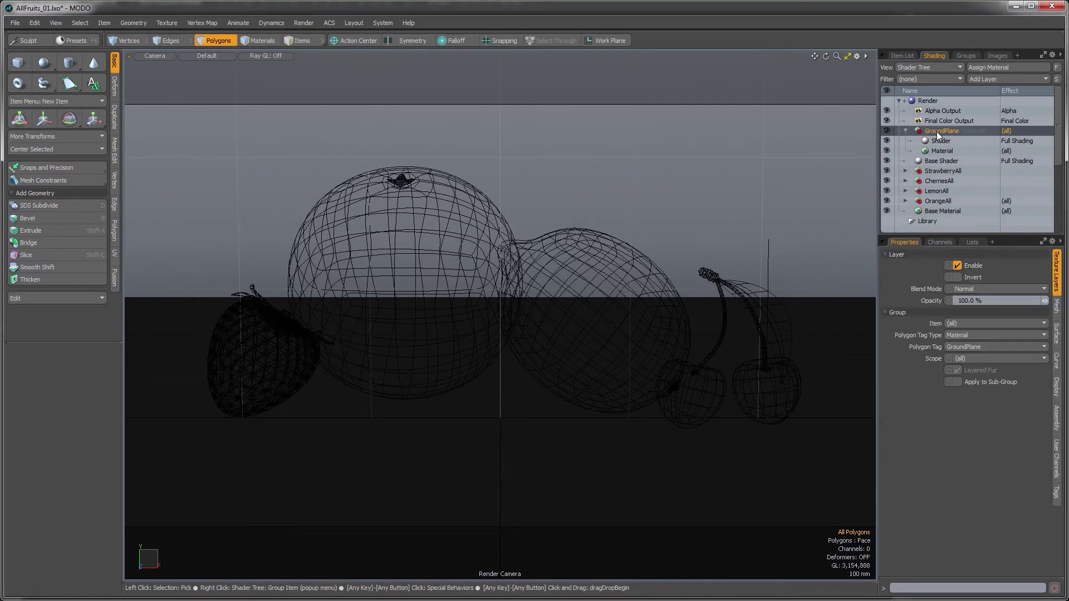
{"action": "scroll", "coordinate": [932, 185], "scroll_direction": "down", "scroll_amount": 3}
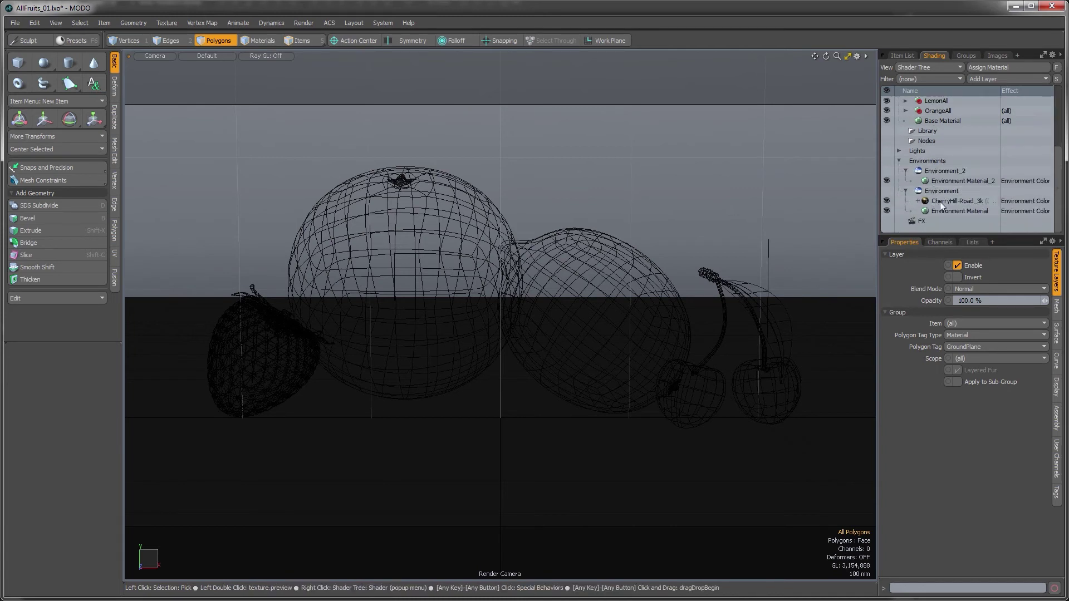
{"action": "left_click", "coordinate": [940, 182]}
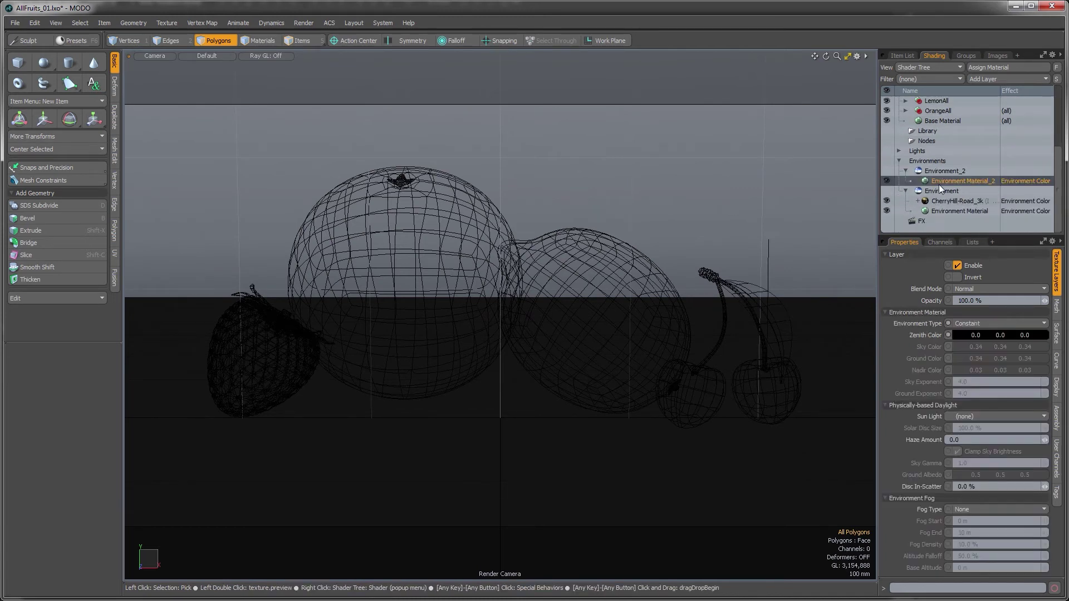
{"action": "left_click_drag", "start_coordinate": [958, 336], "coordinate": [1014, 336], "text": "ctrl"}
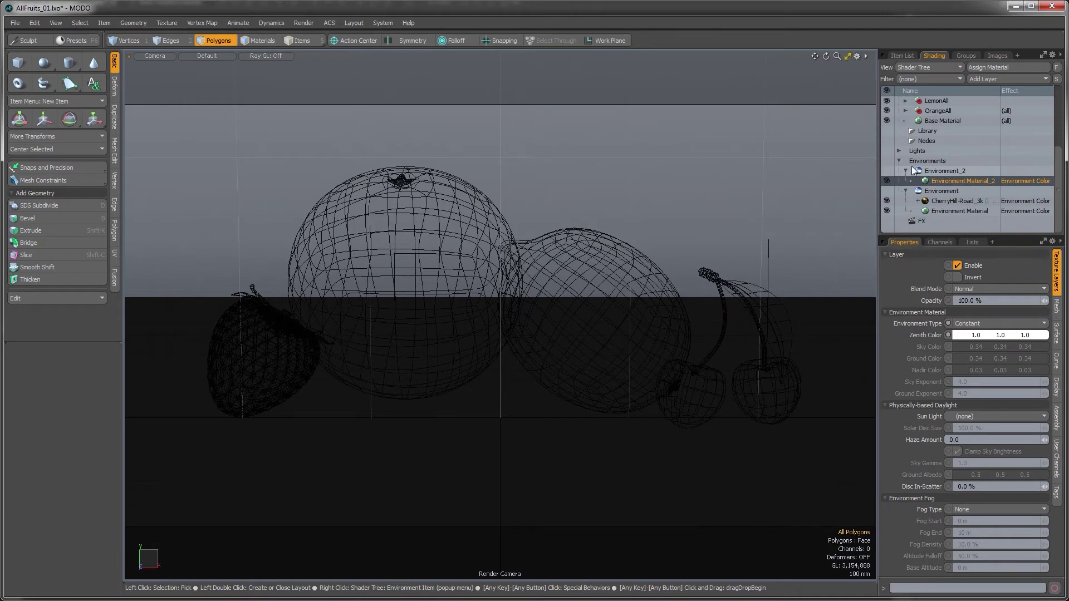
{"action": "scroll", "coordinate": [900, 166], "scroll_direction": "up", "scroll_amount": 3}
{"action": "scroll", "coordinate": [900, 182], "scroll_direction": "up", "scroll_amount": 1}
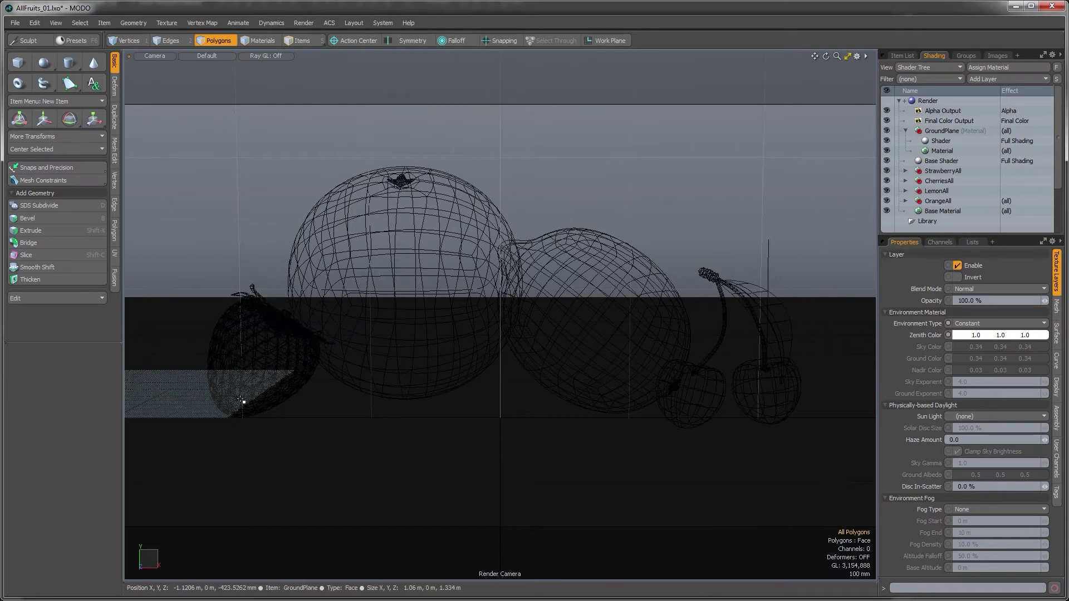
Step: Select the cherries, lemon, orange and strawberry items and create a Standard group named AllFruits from them
{"action": "left_click", "coordinate": [304, 44]}
{"action": "left_click", "coordinate": [715, 276]}
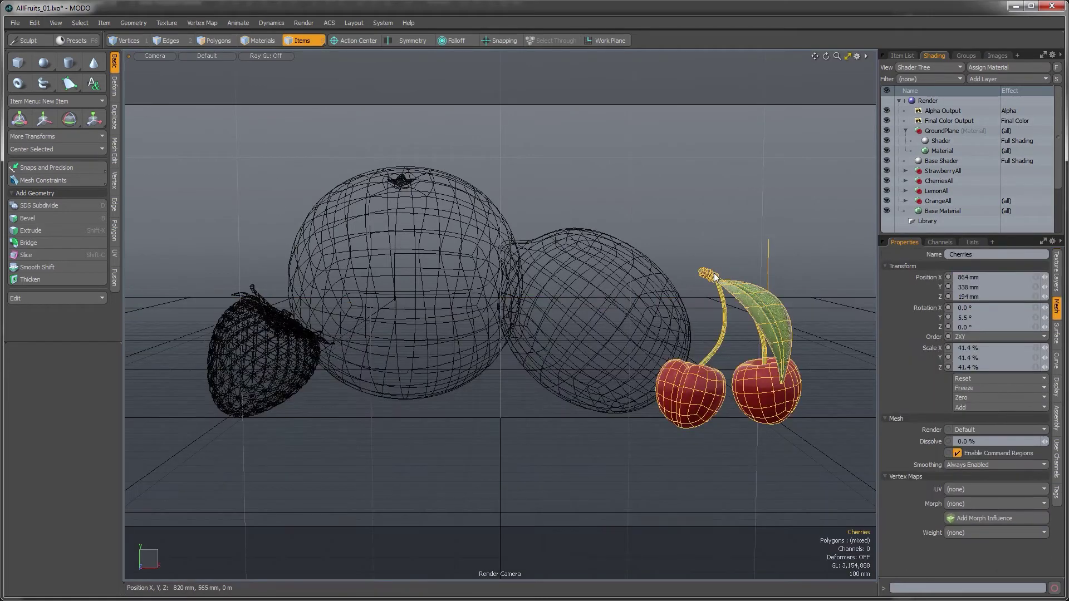
{"action": "left_click", "coordinate": [618, 249], "text": "shift"}
{"action": "left_click", "coordinate": [451, 216], "text": "shift"}
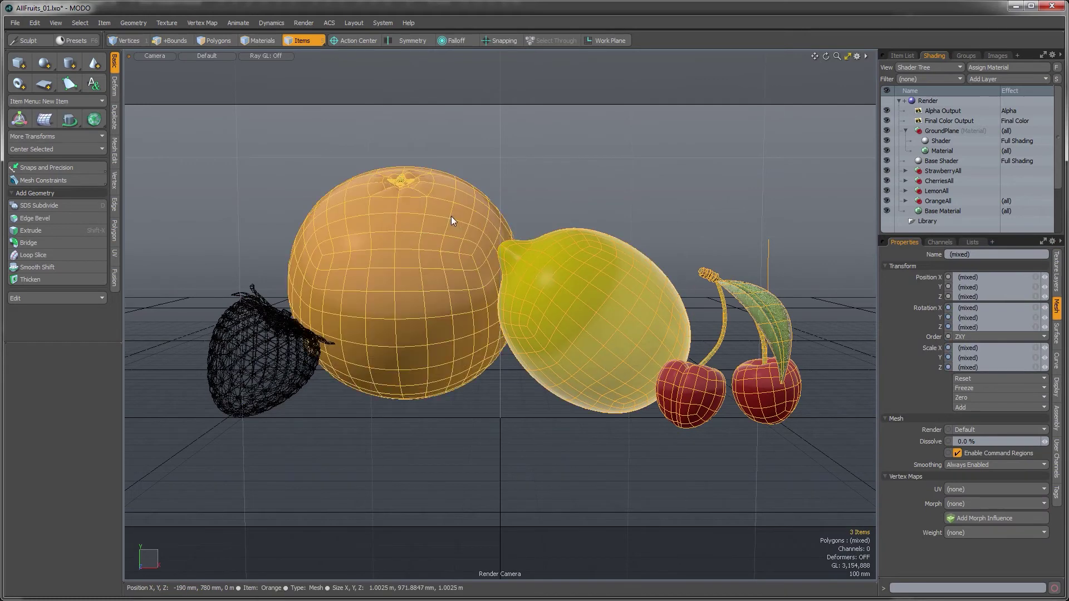
{"action": "left_click", "coordinate": [303, 309], "text": "shift"}
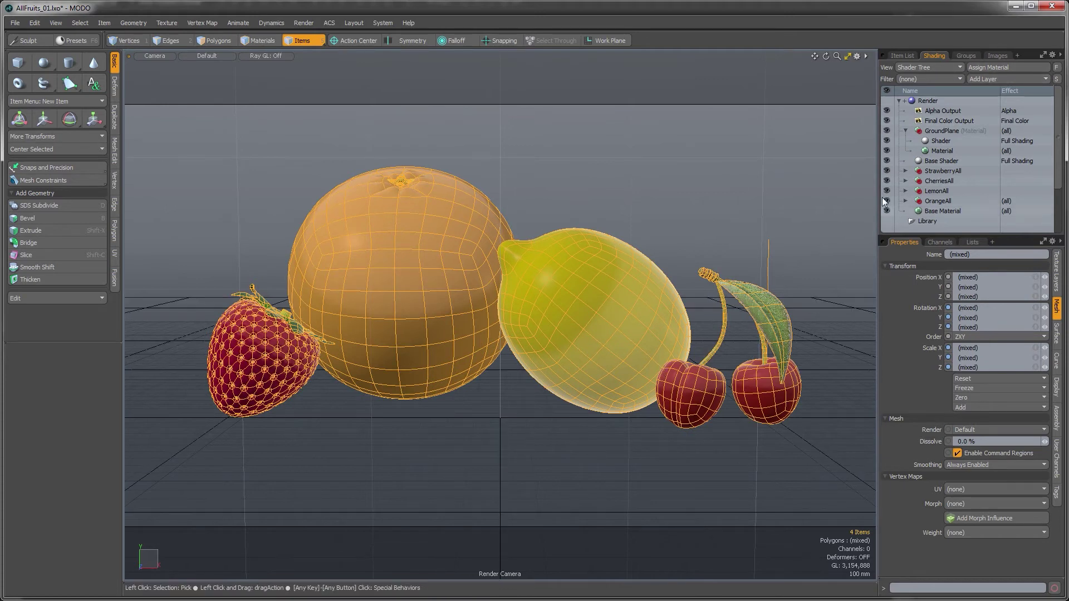
{"action": "left_click", "coordinate": [964, 57]}
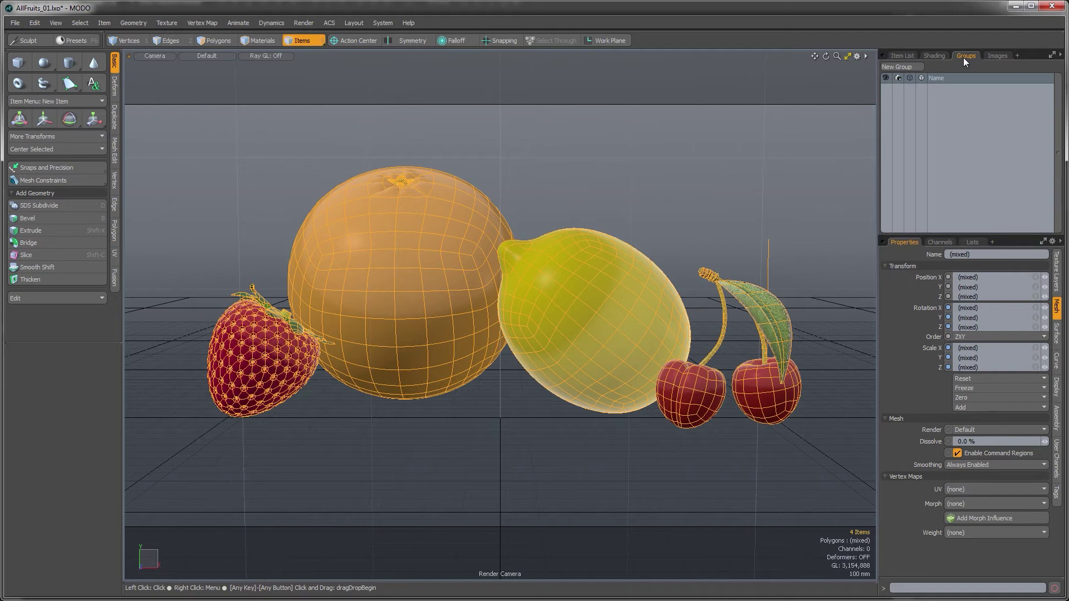
{"action": "left_click", "coordinate": [904, 66]}
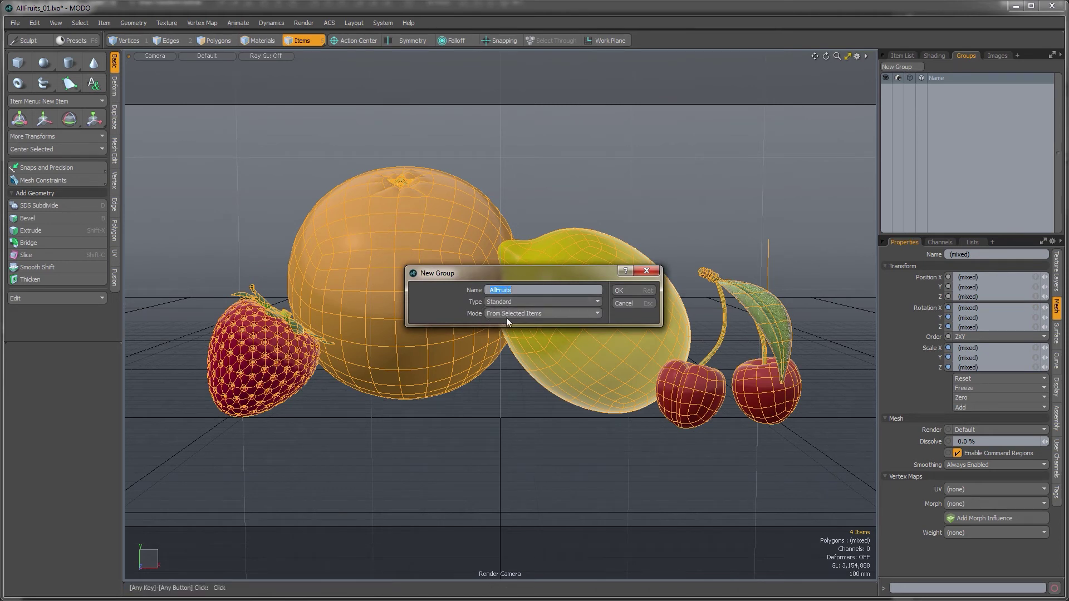
{"action": "left_click", "coordinate": [615, 292]}
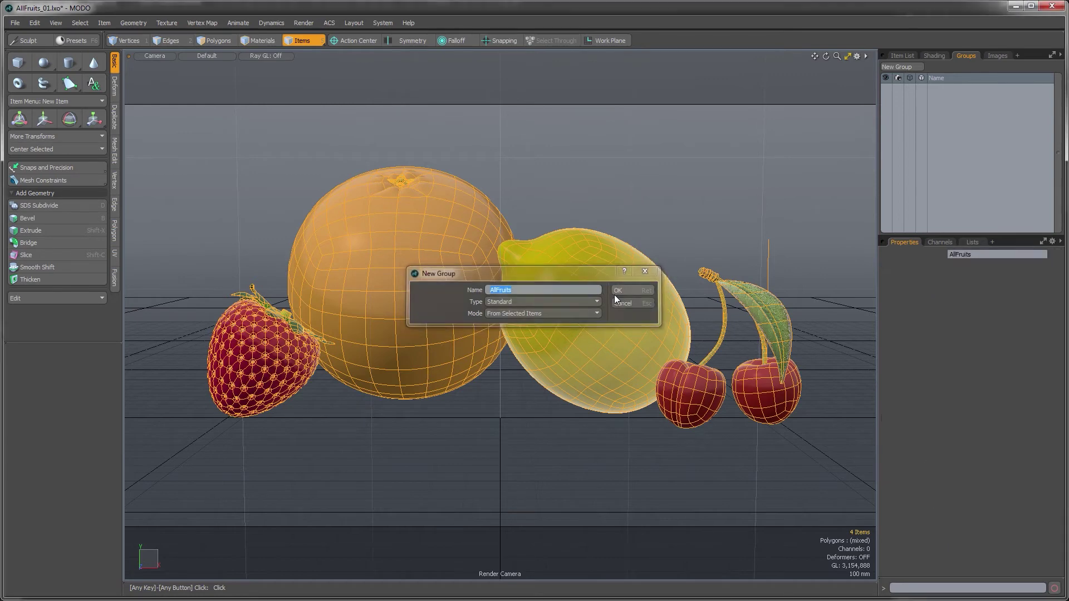
{"action": "left_click", "coordinate": [936, 92]}
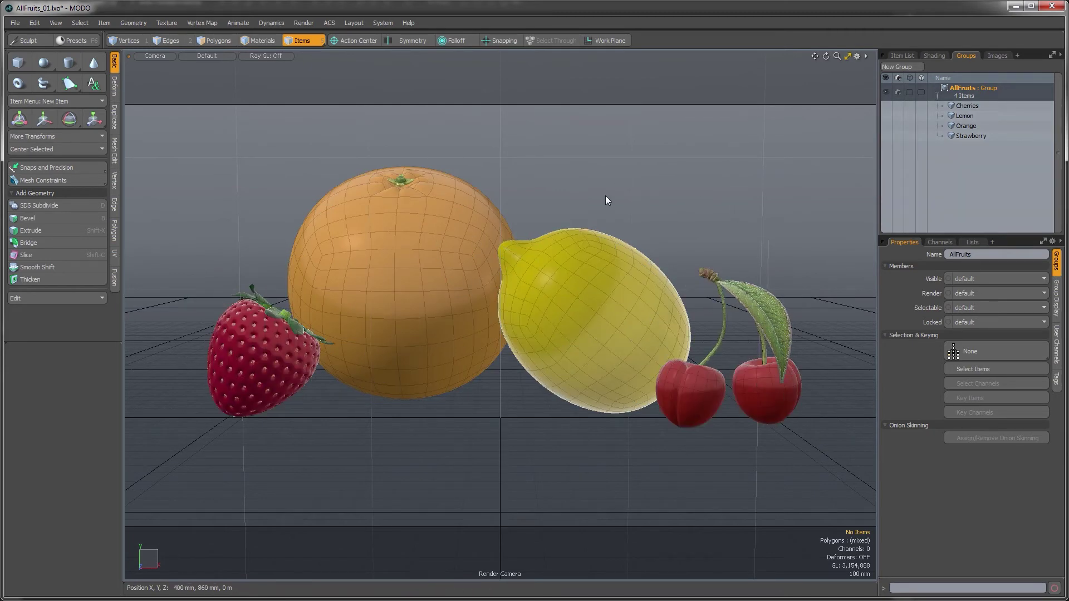
Step: Add a Group layer to the Shader Tree above GroundPlane and set its item to AllFruits
{"action": "left_click", "coordinate": [937, 55]}
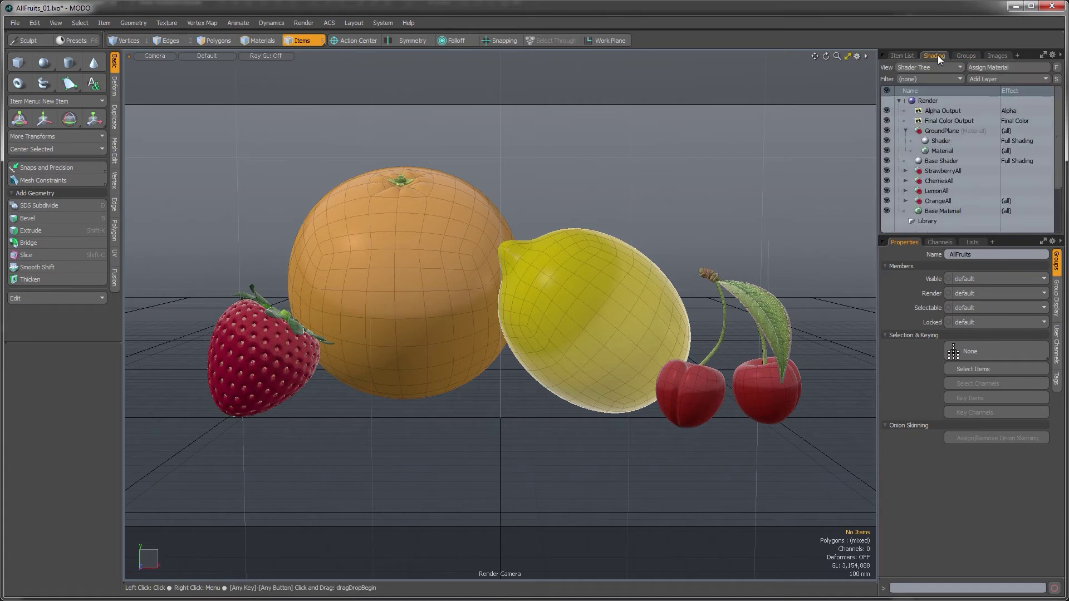
{"action": "left_click", "coordinate": [938, 132]}
{"action": "left_click", "coordinate": [982, 81]}
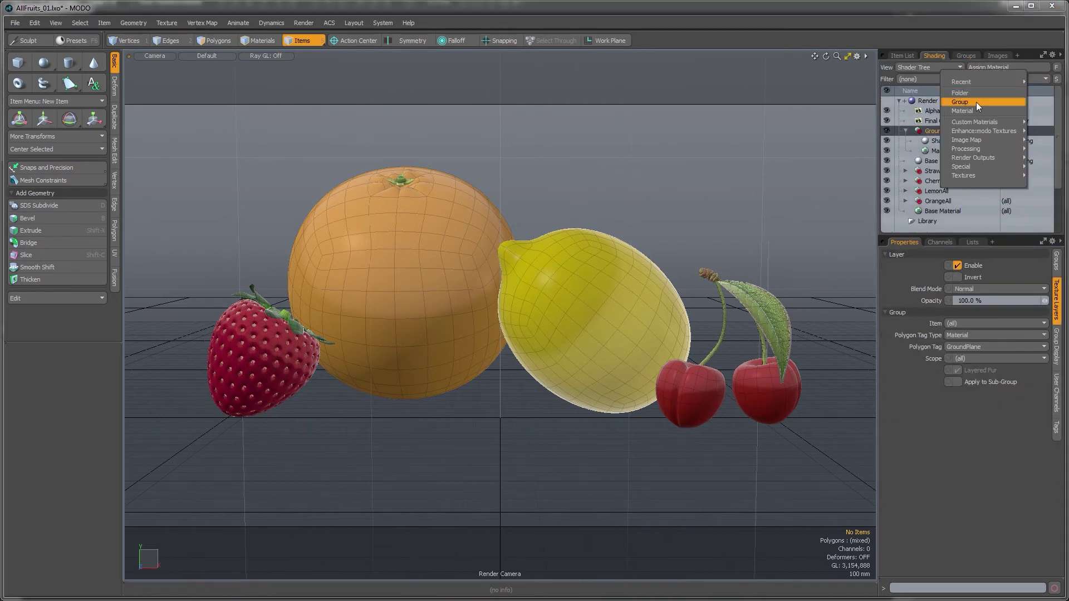
{"action": "left_click", "coordinate": [976, 101]}
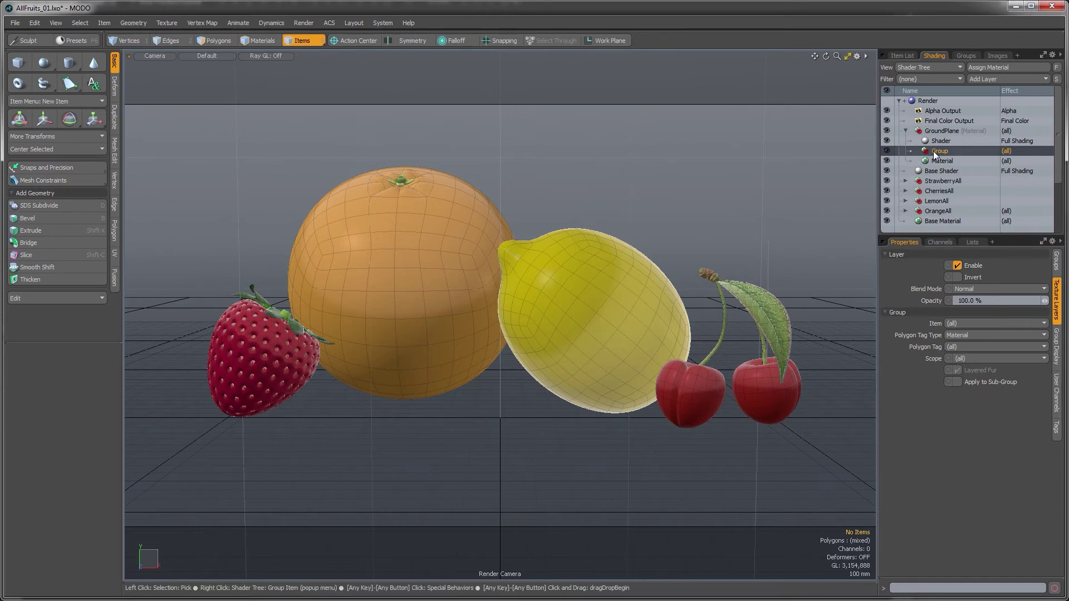
{"action": "left_click_drag", "start_coordinate": [933, 151], "coordinate": [935, 131]}
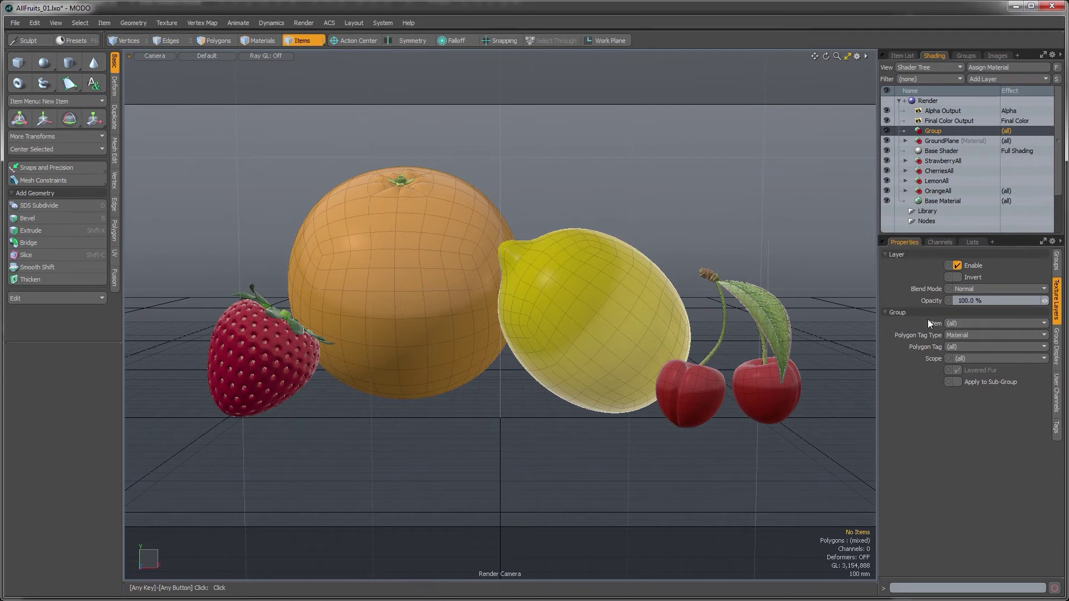
{"action": "left_click", "coordinate": [961, 323]}
{"action": "left_click", "coordinate": [966, 329]}
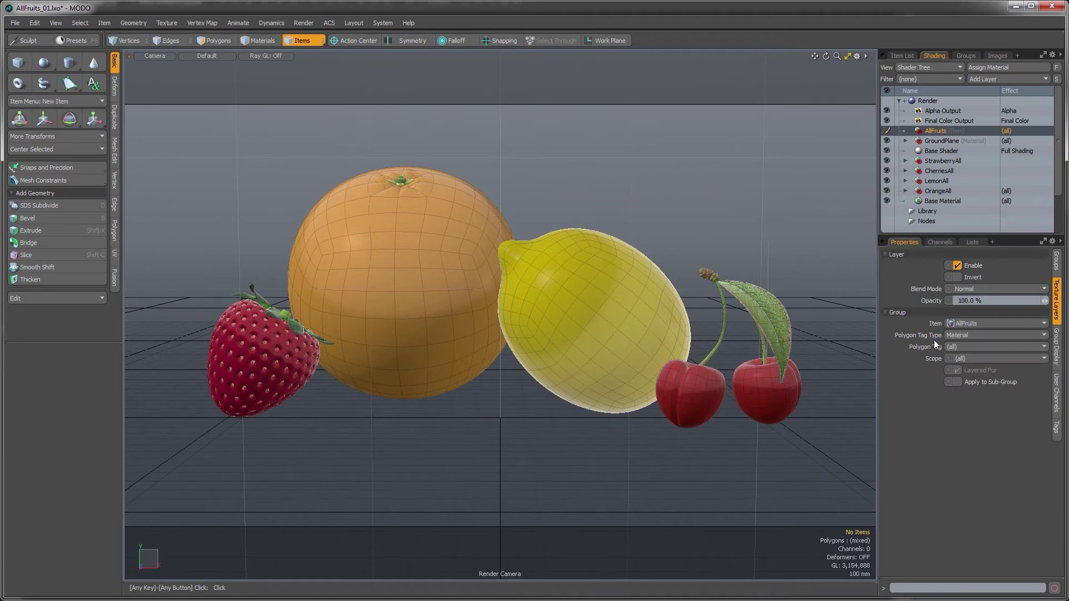
Step: Add a Shader layer to the AllFruits shader group and turn off its Visible to Camera option
{"action": "left_click", "coordinate": [980, 80]}
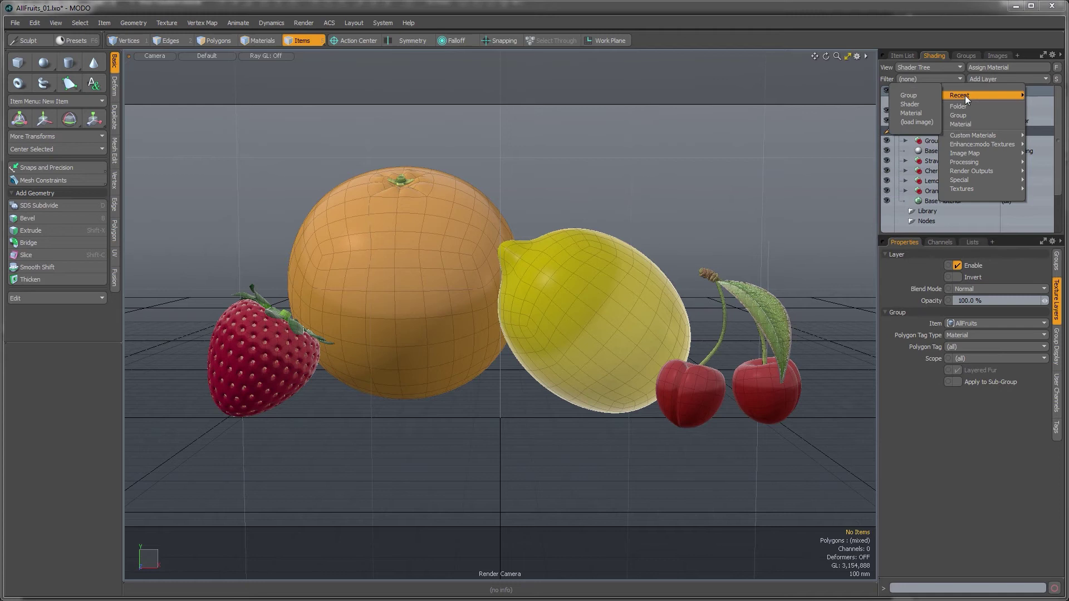
{"action": "left_click", "coordinate": [916, 105]}
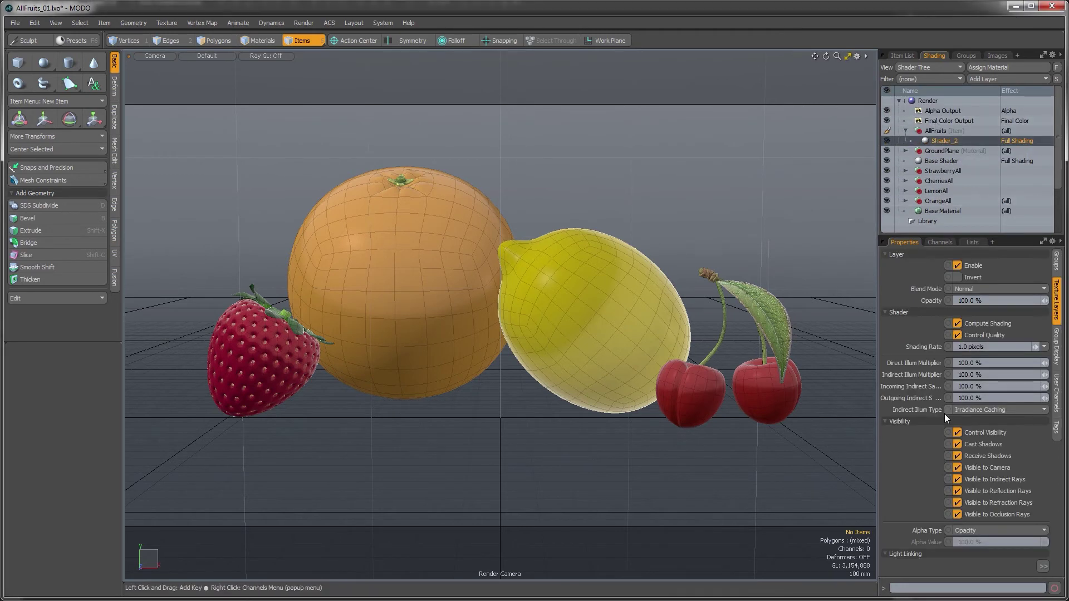
{"action": "left_click", "coordinate": [957, 468]}
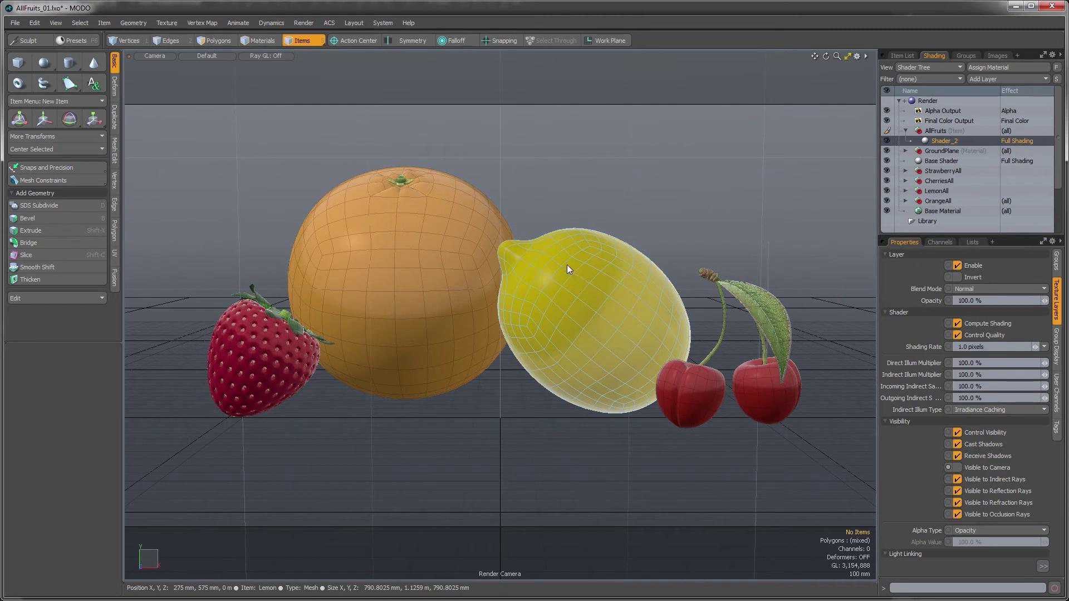
Step: Preview the ground-plane shadow render, examine the fruits' contact shadows, and close the preview
{"action": "left_click", "coordinate": [303, 23]}
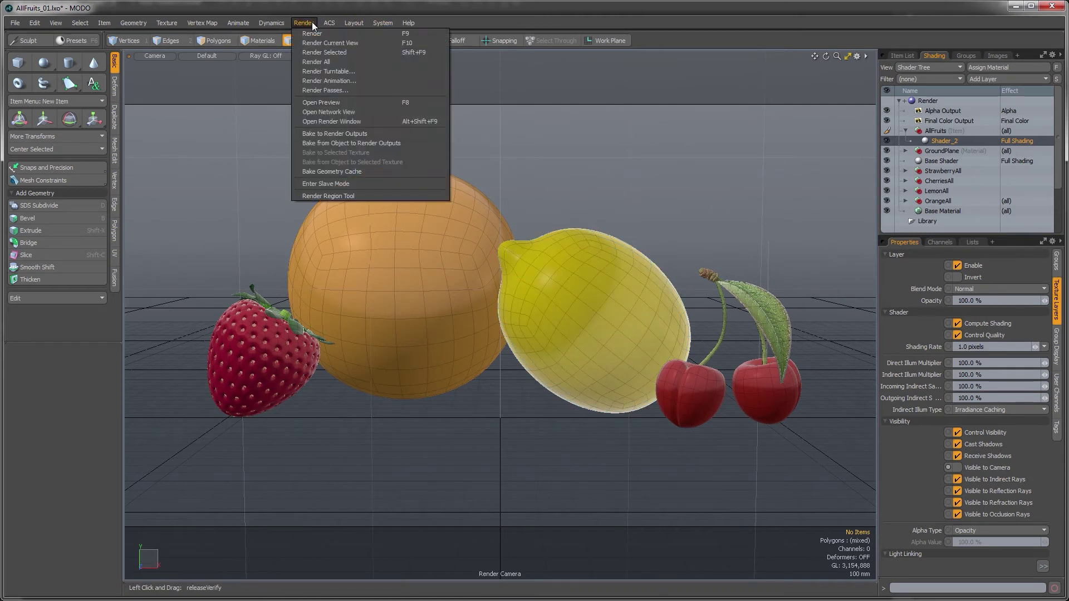
{"action": "left_click", "coordinate": [323, 102]}
{"action": "left_click", "coordinate": [482, 290]}
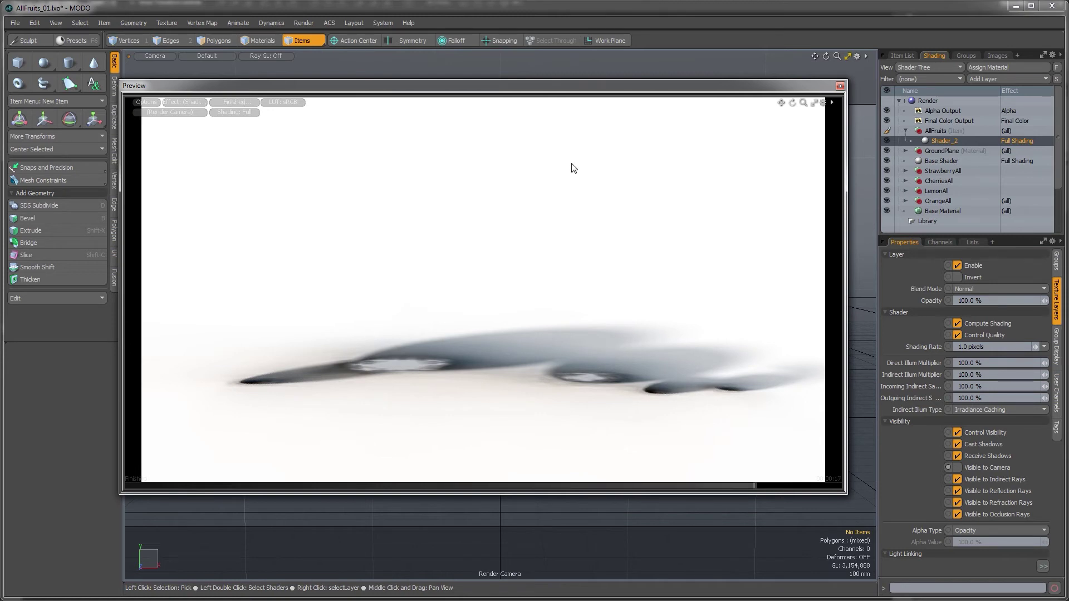
{"action": "left_click_drag", "start_coordinate": [545, 86], "coordinate": [750, 224]}
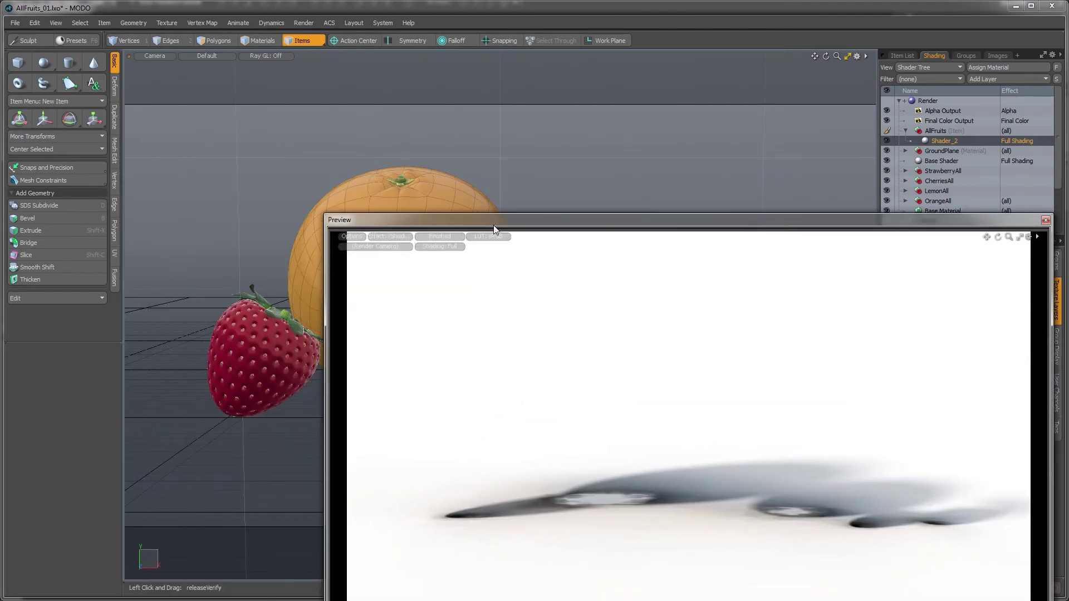
{"action": "left_click_drag", "start_coordinate": [493, 224], "coordinate": [340, 216]}
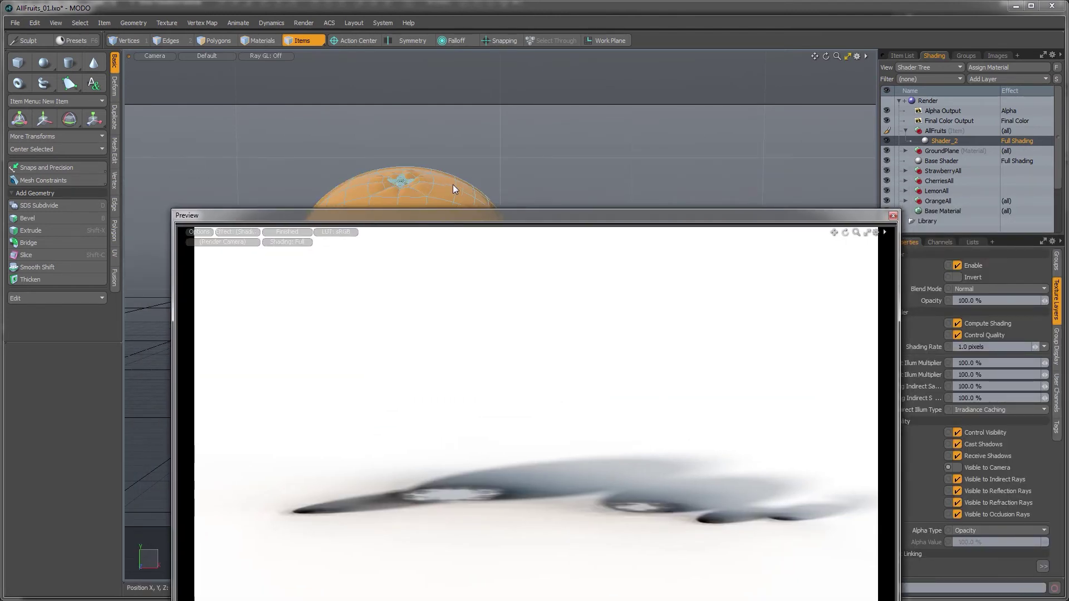
{"action": "left_click", "coordinate": [893, 216]}
Step: Raise the orange and lemon together by 10 mm in Y and clear the item selection
{"action": "left_click", "coordinate": [392, 276]}
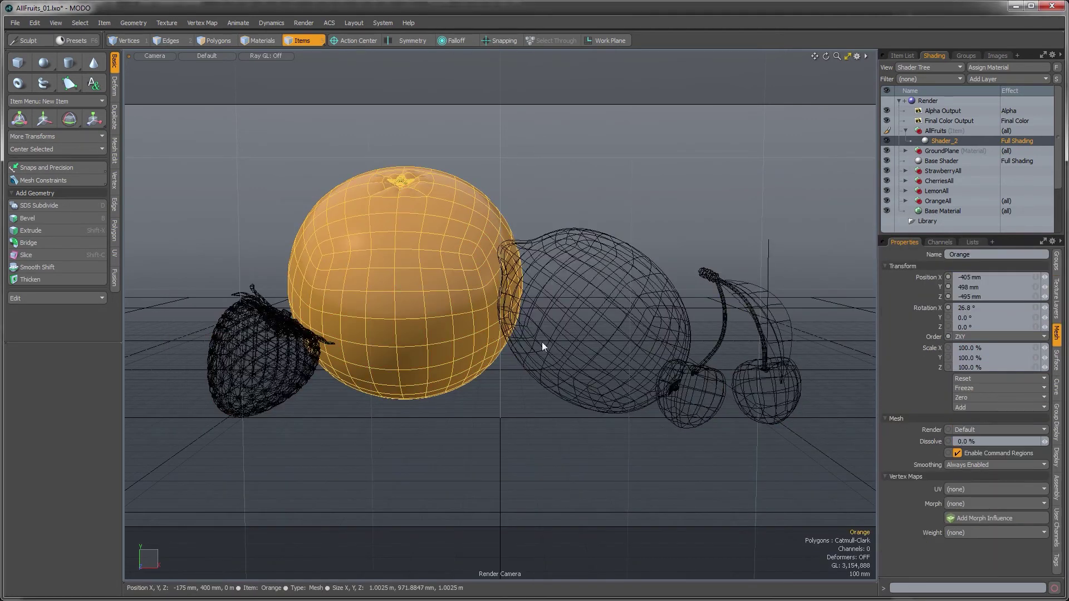
{"action": "left_click", "coordinate": [576, 276], "text": "shift"}
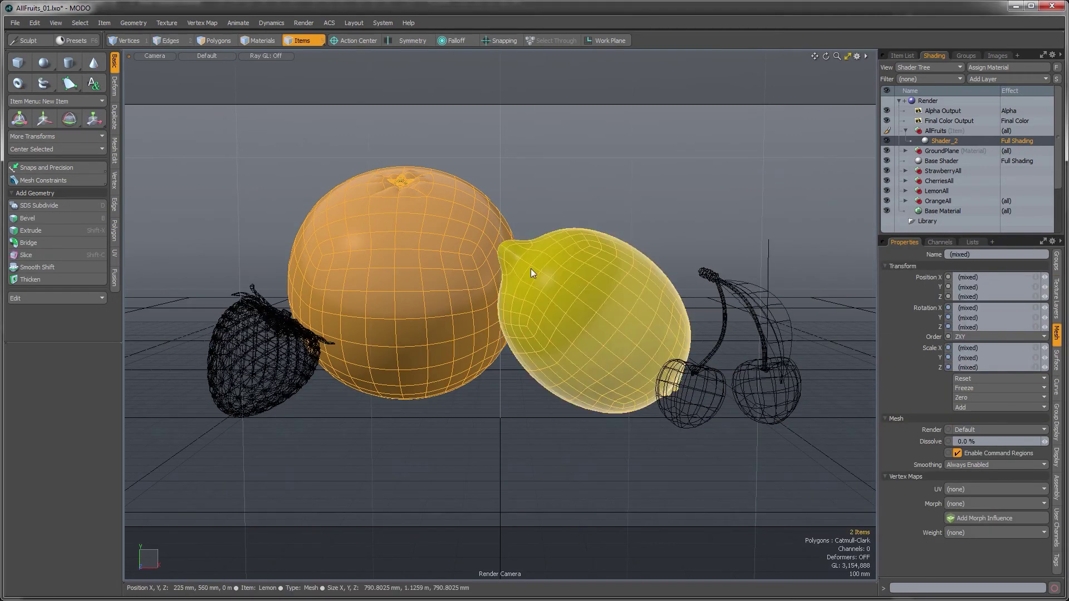
{"action": "key", "text": "w"}
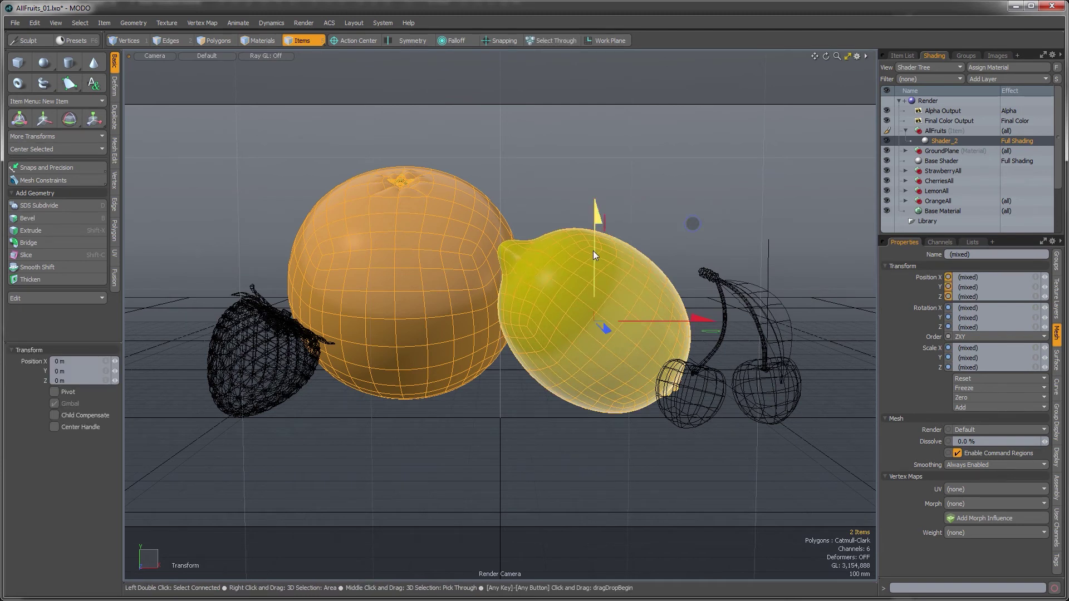
{"action": "left_click_drag", "start_coordinate": [593, 250], "coordinate": [594, 247]}
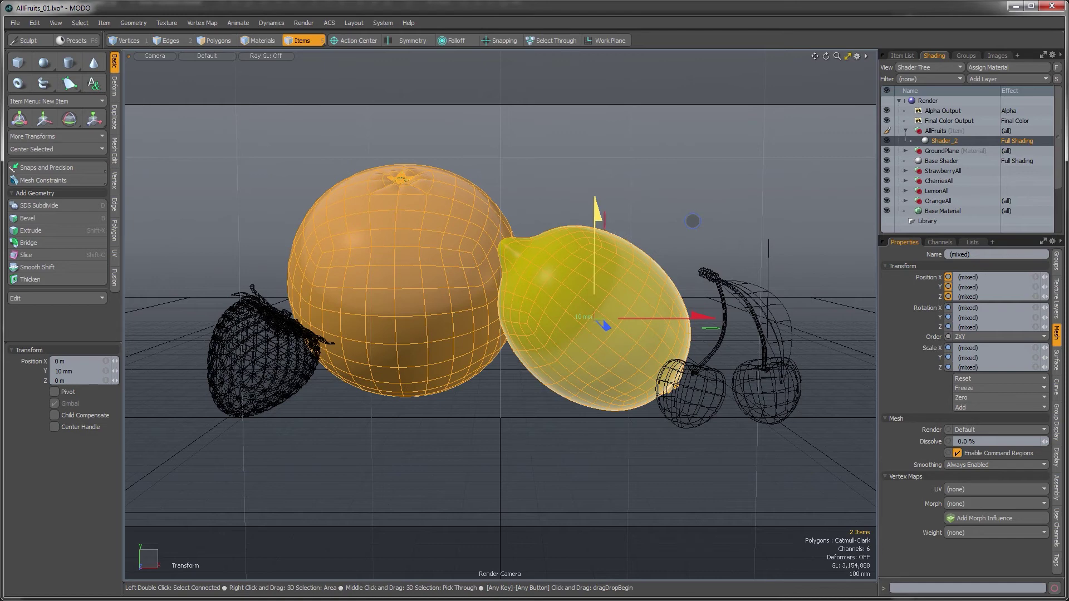
{"action": "key", "text": "q"}
{"action": "left_click", "coordinate": [527, 155]}
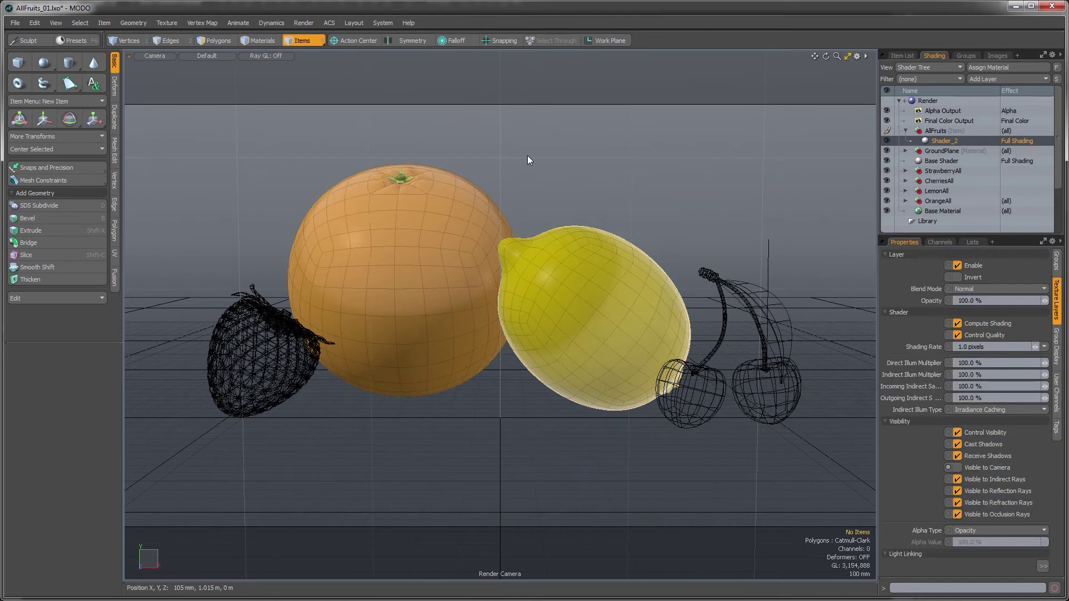
Step: Open the render preview, disable Irradiance Caching for the Render item, and set its Indirect Rays to 1024
{"action": "left_click", "coordinate": [302, 22]}
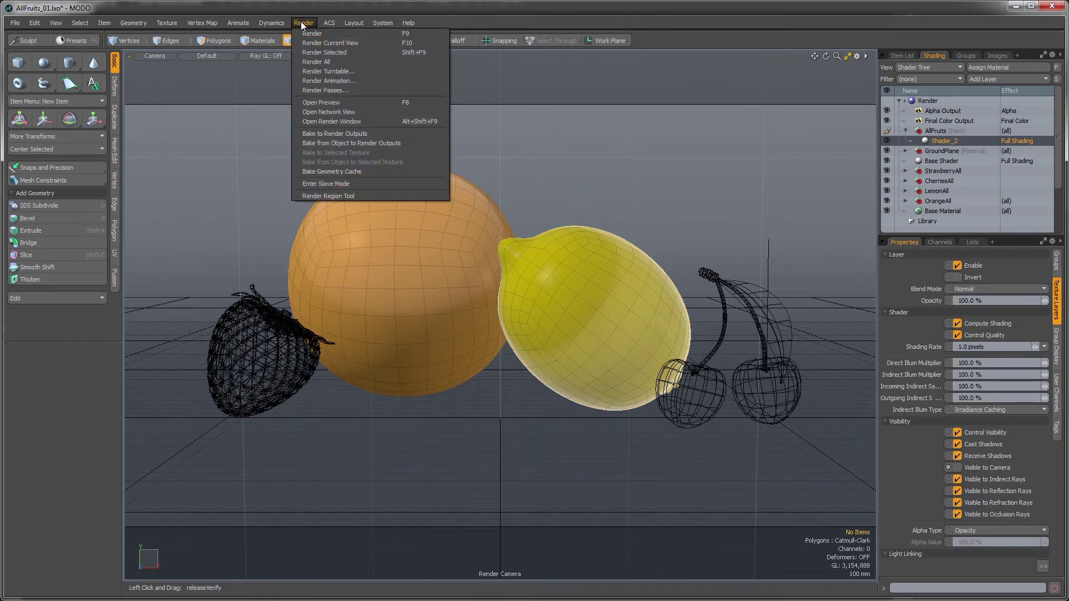
{"action": "left_click", "coordinate": [320, 103]}
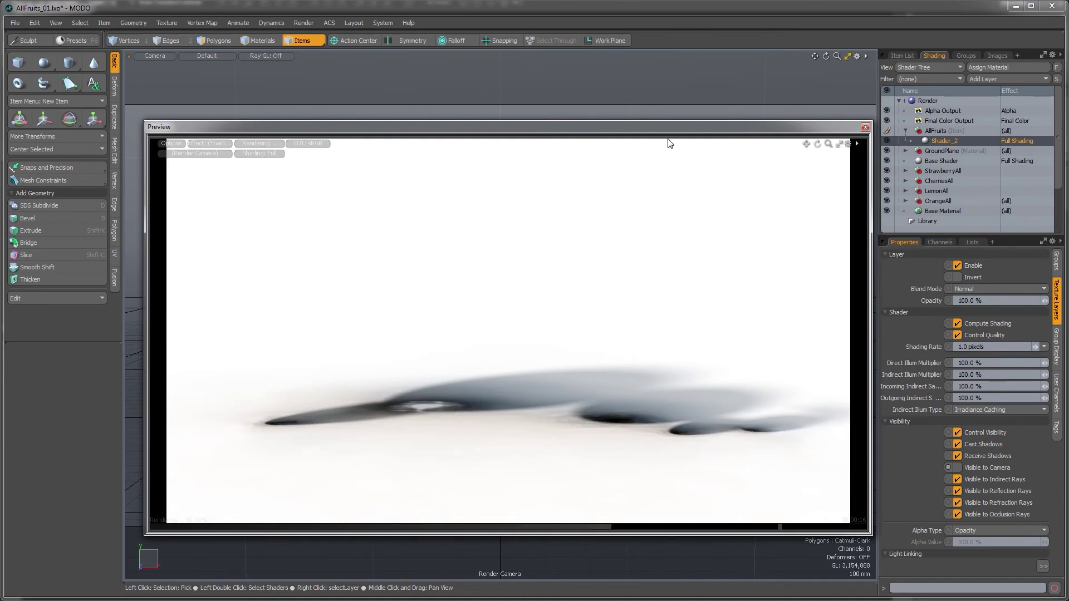
{"action": "left_click_drag", "start_coordinate": [674, 129], "coordinate": [655, 109]}
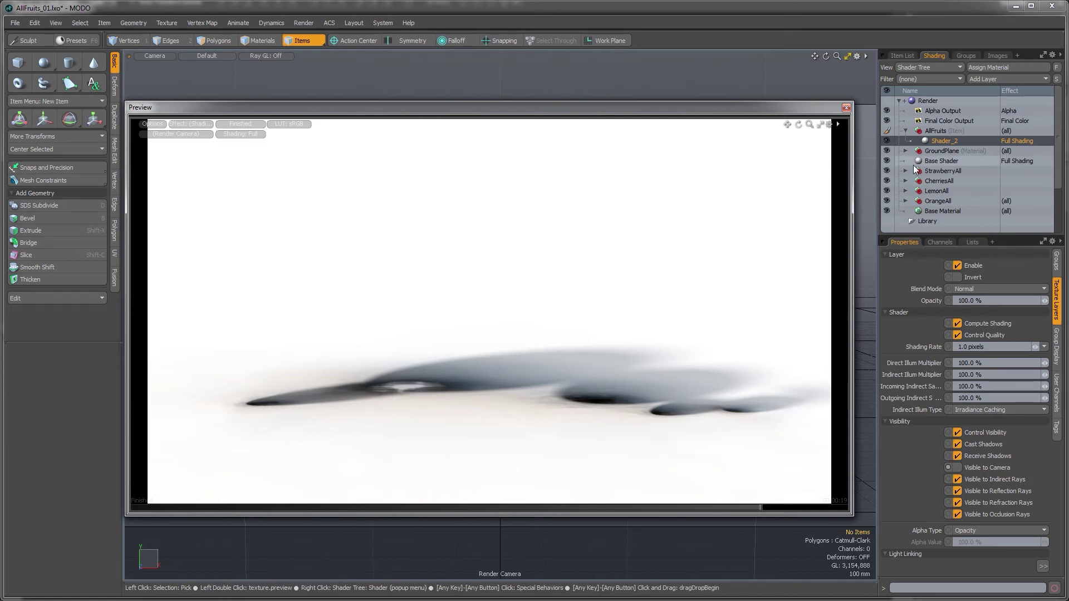
{"action": "left_click", "coordinate": [928, 101]}
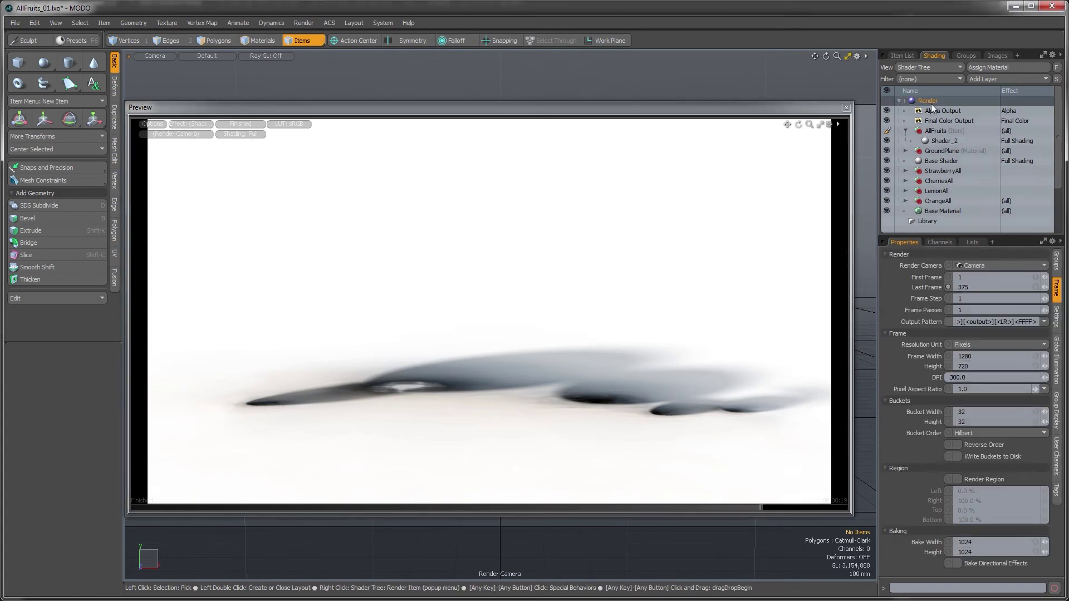
{"action": "left_click", "coordinate": [1057, 360]}
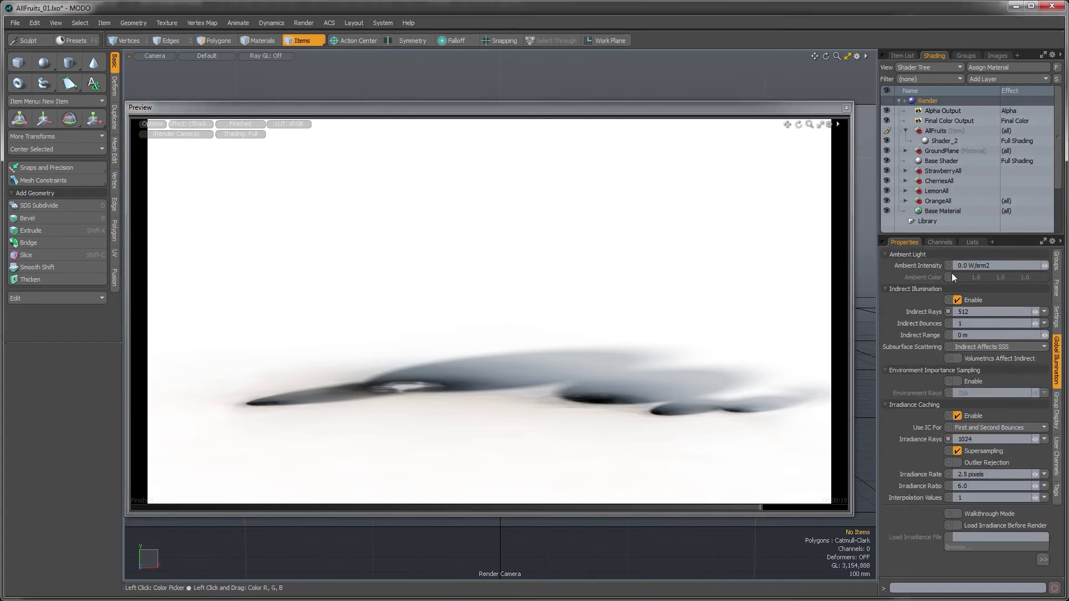
{"action": "left_click", "coordinate": [956, 417]}
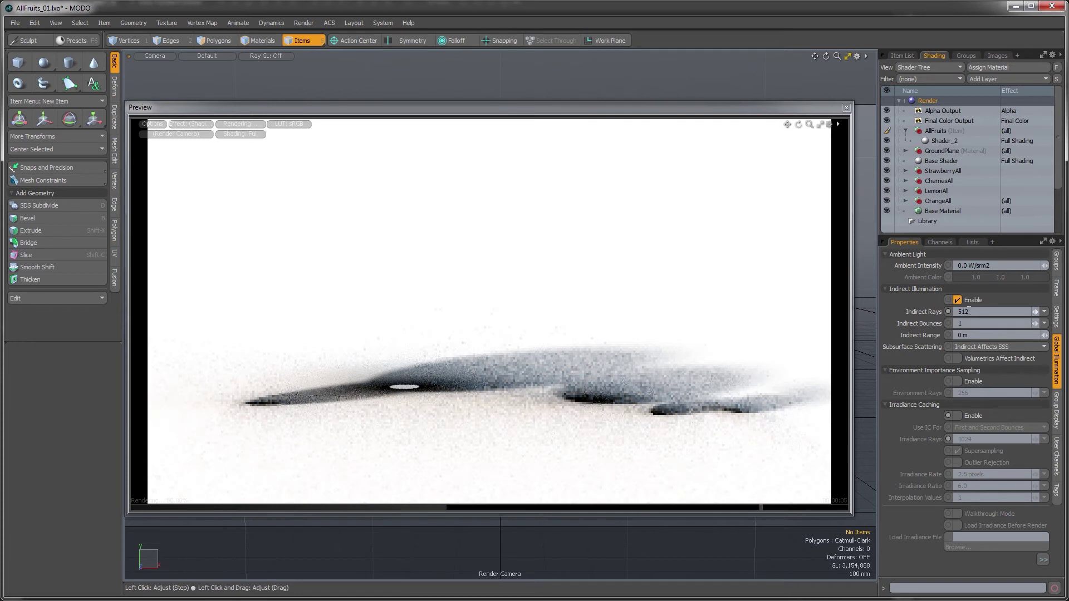
{"action": "left_click", "coordinate": [970, 312]}
{"action": "type", "text": "1024"}
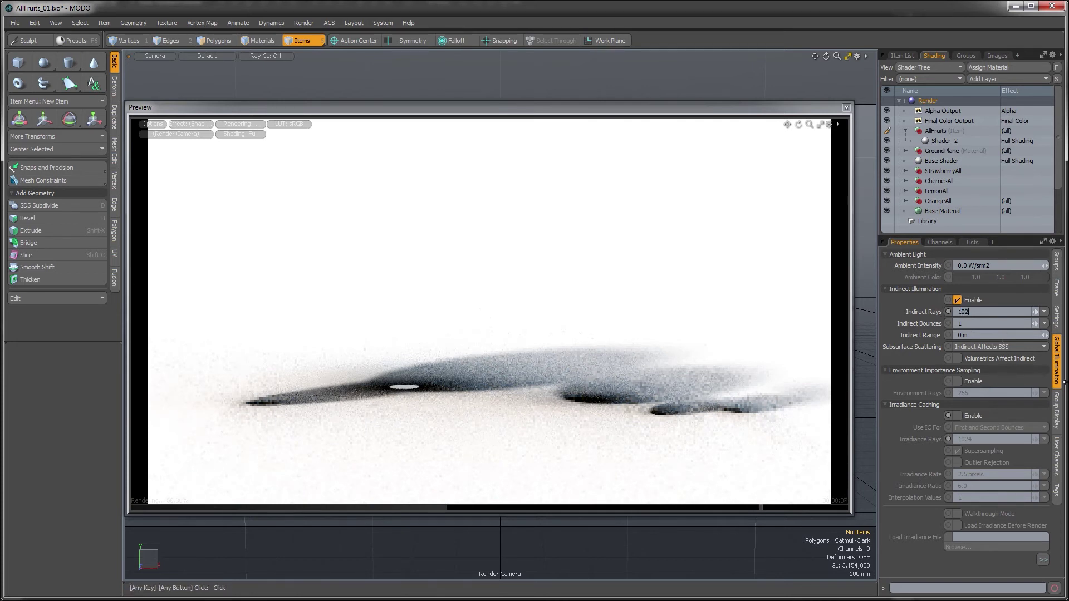
{"action": "key", "text": "Return"}
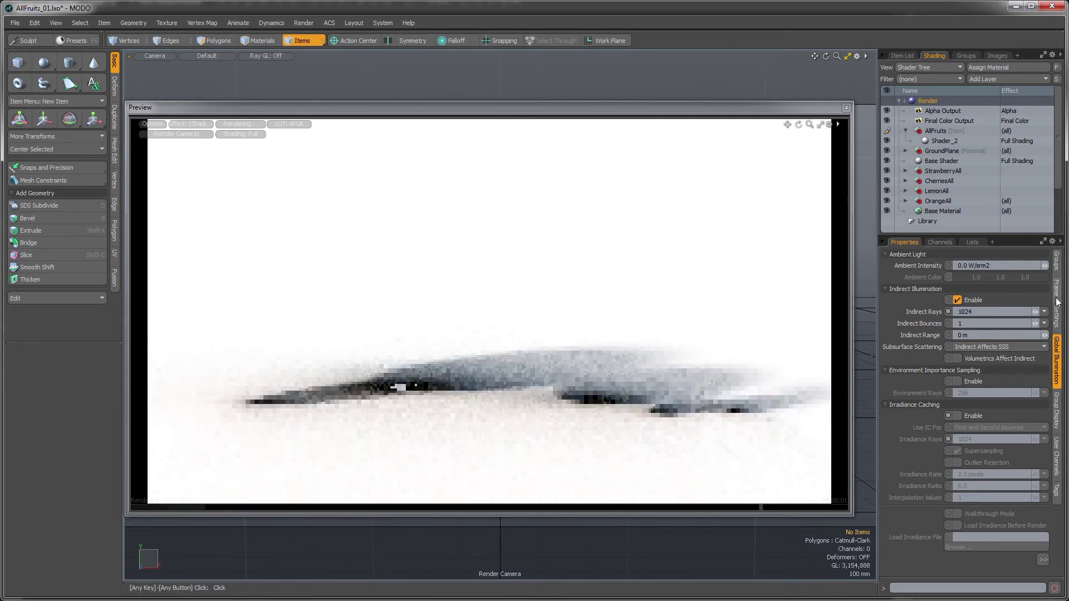
Step: Set the render antialiasing to 64 Samples/Pixel and close the preview
{"action": "left_click", "coordinate": [1057, 317]}
{"action": "left_click", "coordinate": [964, 265]}
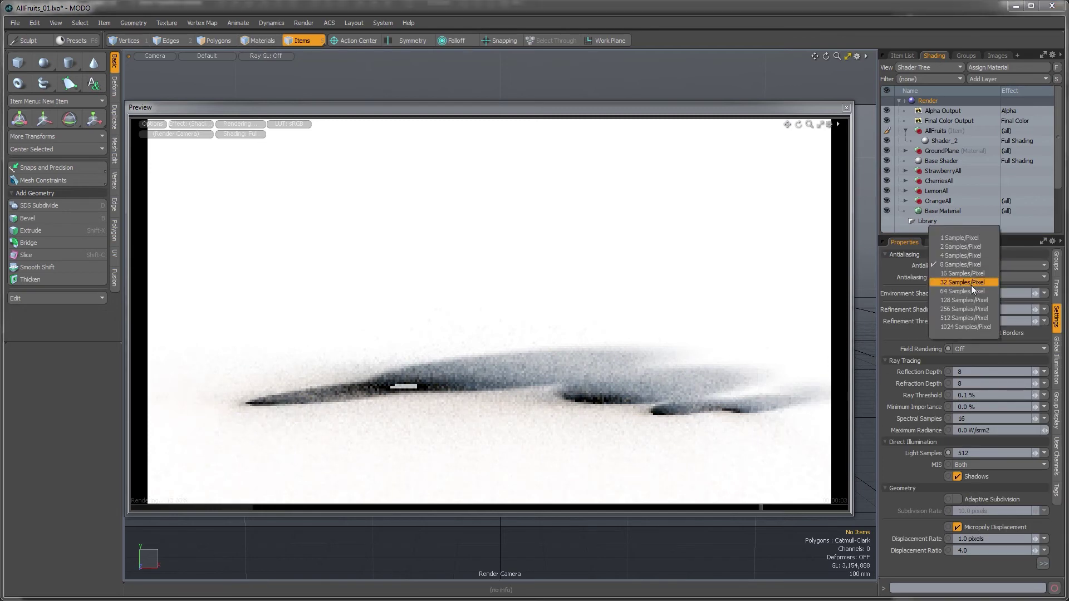
{"action": "left_click", "coordinate": [972, 290]}
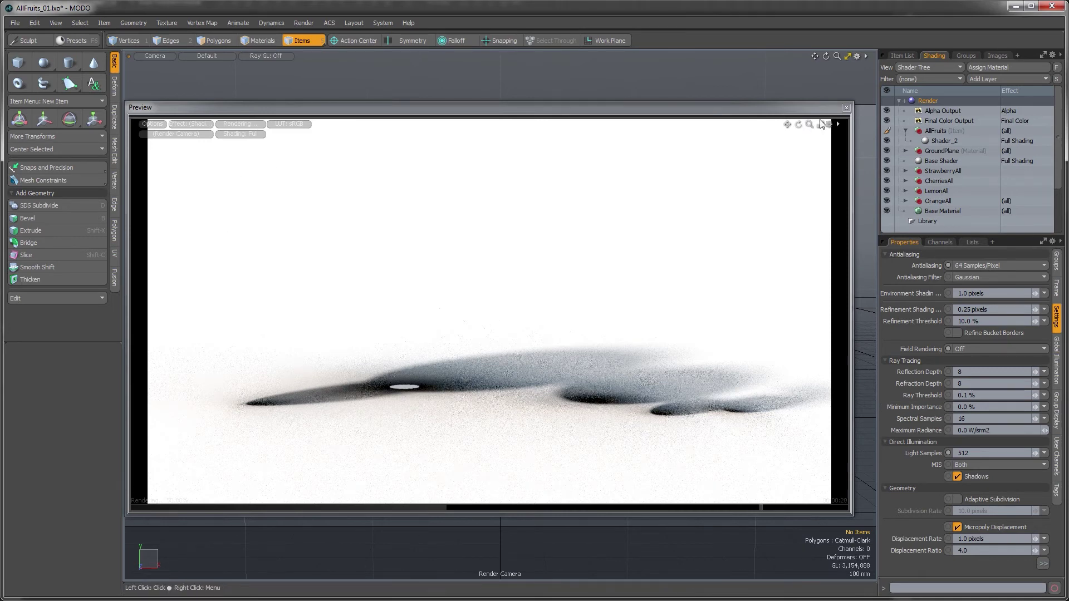
{"action": "left_click", "coordinate": [846, 107]}
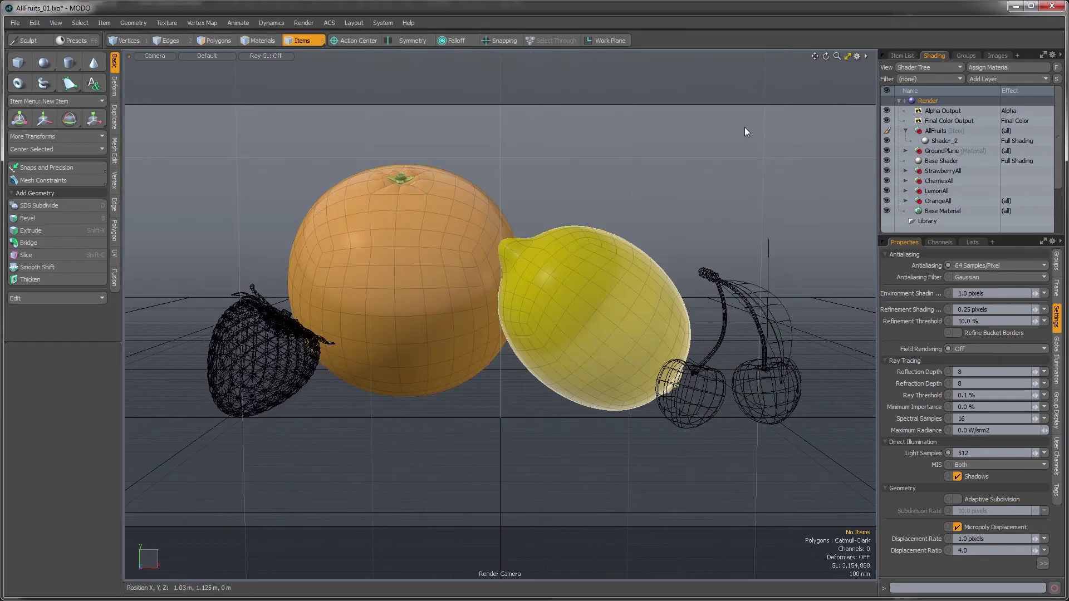
{"action": "left_click", "coordinate": [304, 22]}
{"action": "left_click", "coordinate": [316, 33]}
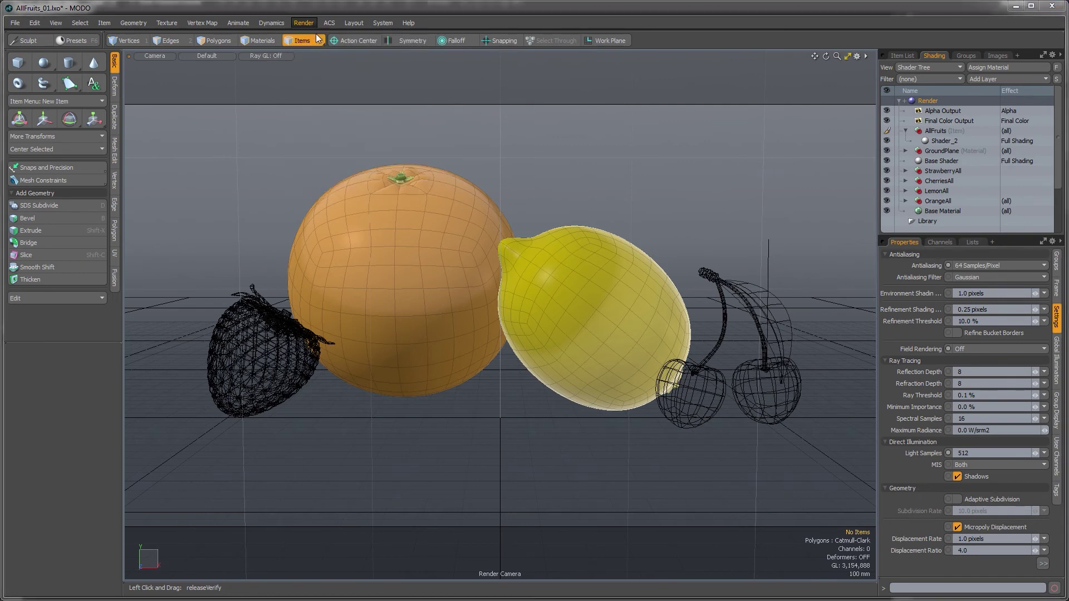
{"action": "left_click_drag", "start_coordinate": [485, 44], "coordinate": [495, 58]}
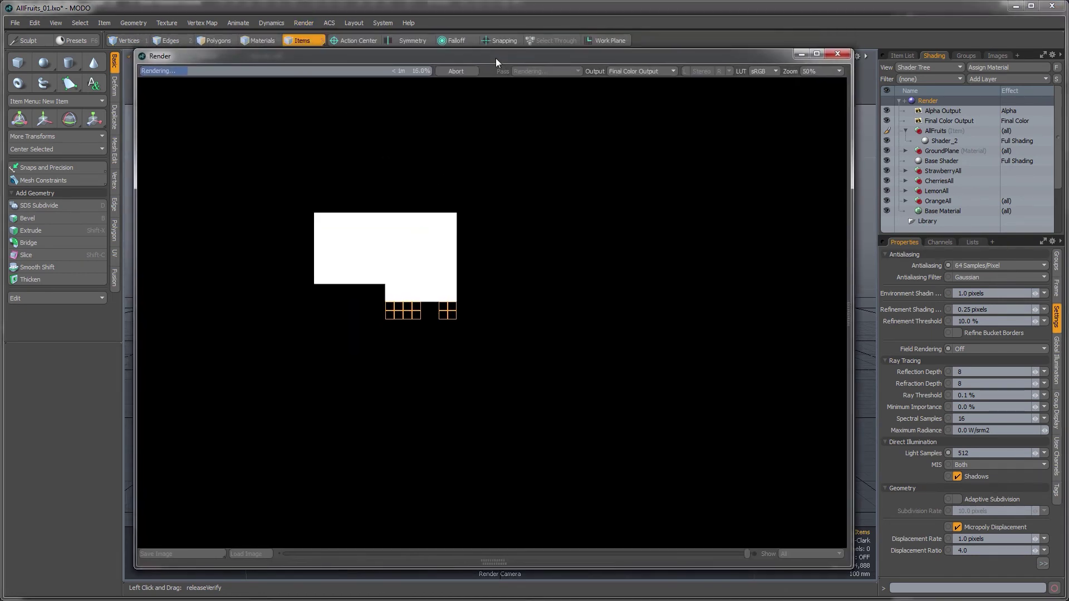
{"action": "left_click", "coordinate": [456, 71]}
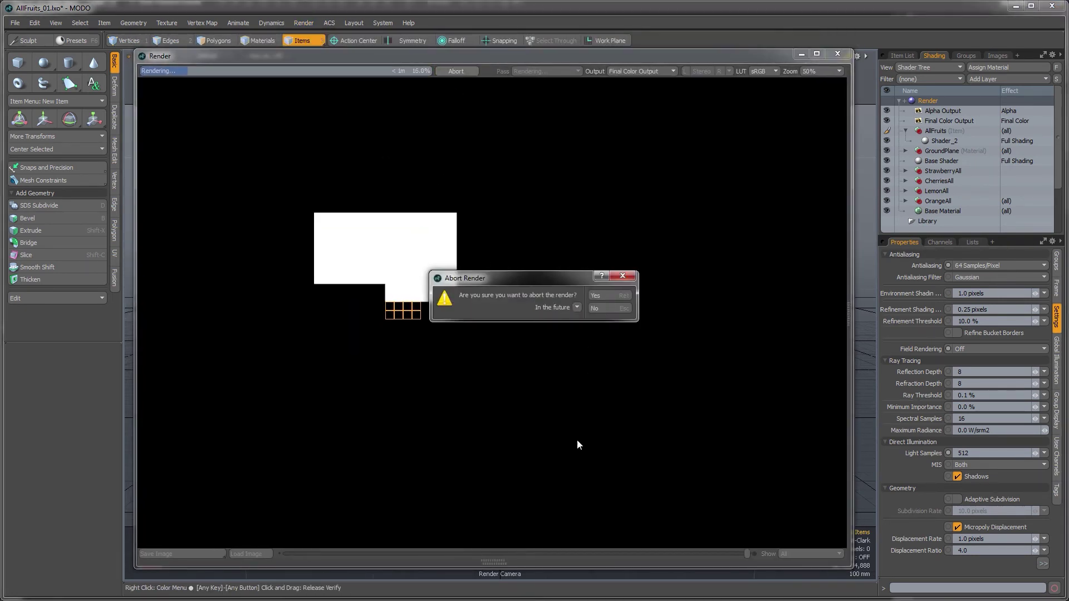
{"action": "key", "text": "Return"}
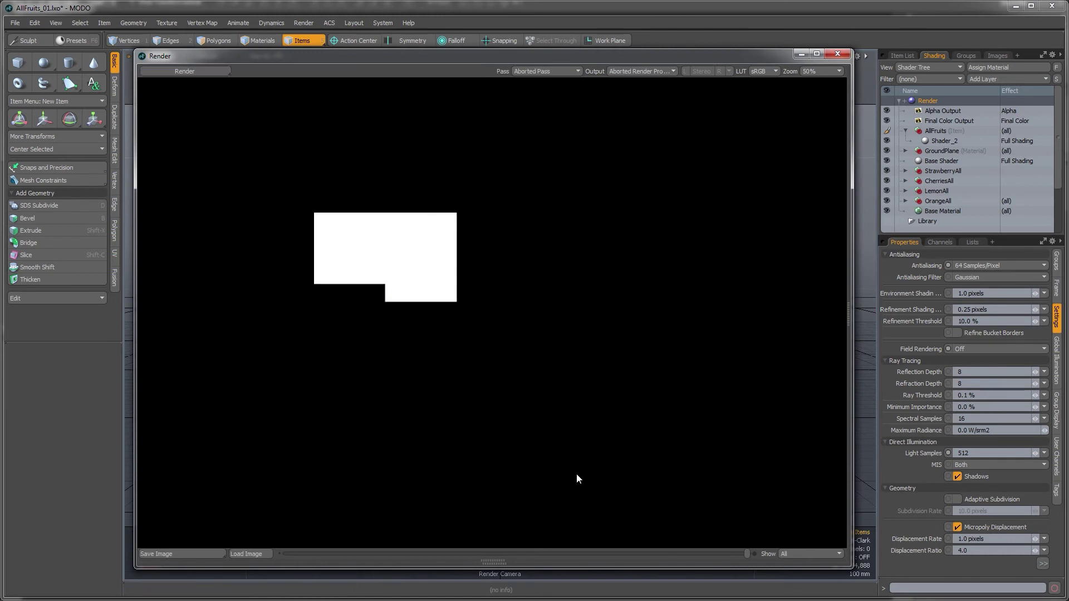
{"action": "left_click", "coordinate": [837, 54]}
Step: Turn off the Alpha Output in the Shader Tree and select the Final Color Output
{"action": "left_click", "coordinate": [938, 119]}
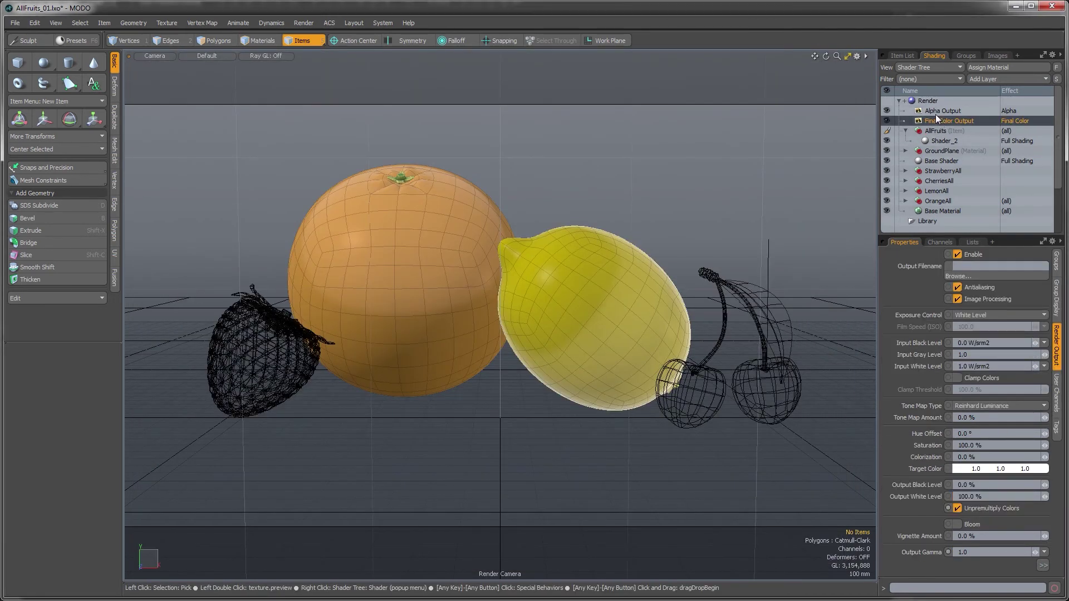
{"action": "left_click", "coordinate": [935, 113]}
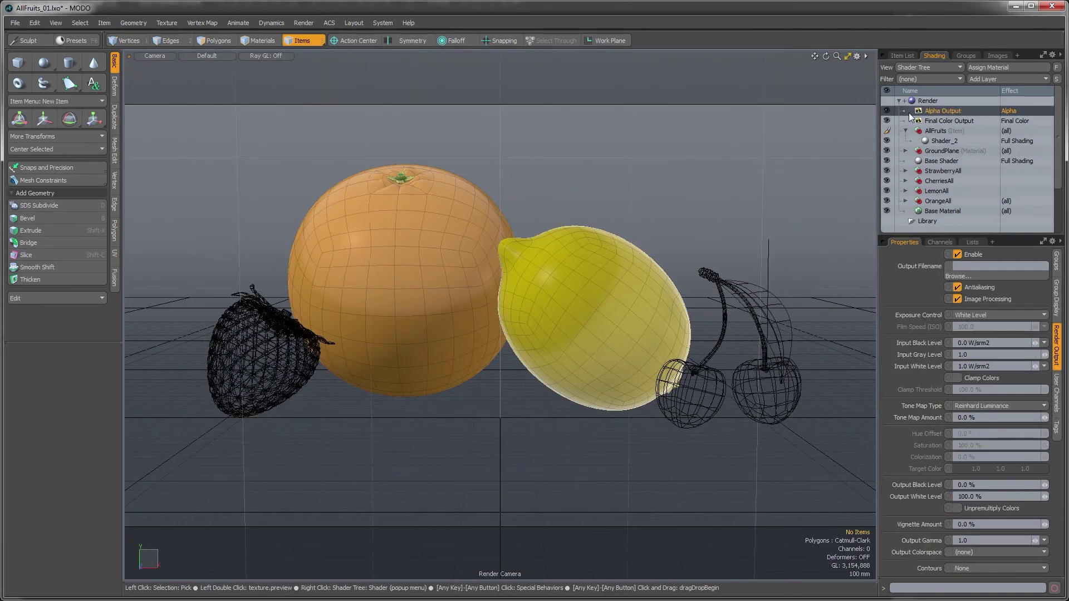
{"action": "left_click", "coordinate": [939, 121]}
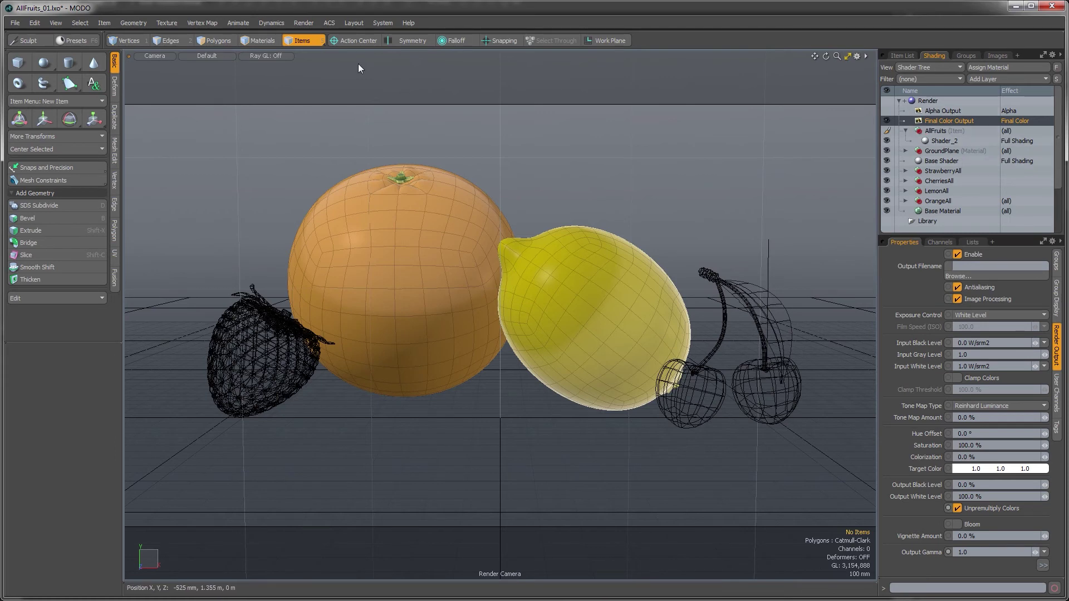
Step: Render the ground-plane shadow frame and inspect the result at 100% zoom
{"action": "left_click", "coordinate": [299, 24]}
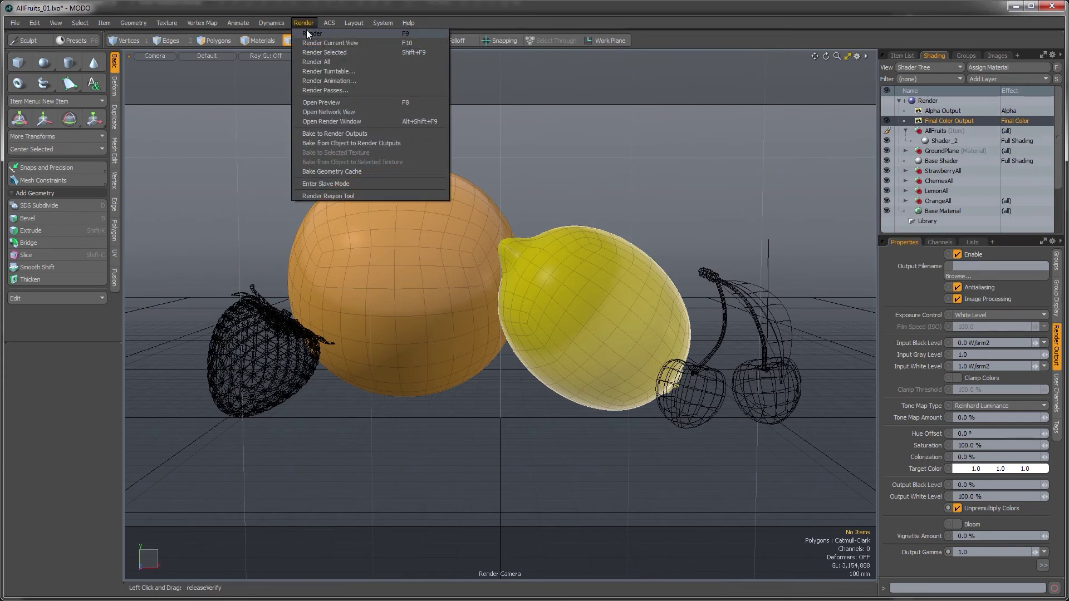
{"action": "left_click", "coordinate": [309, 34]}
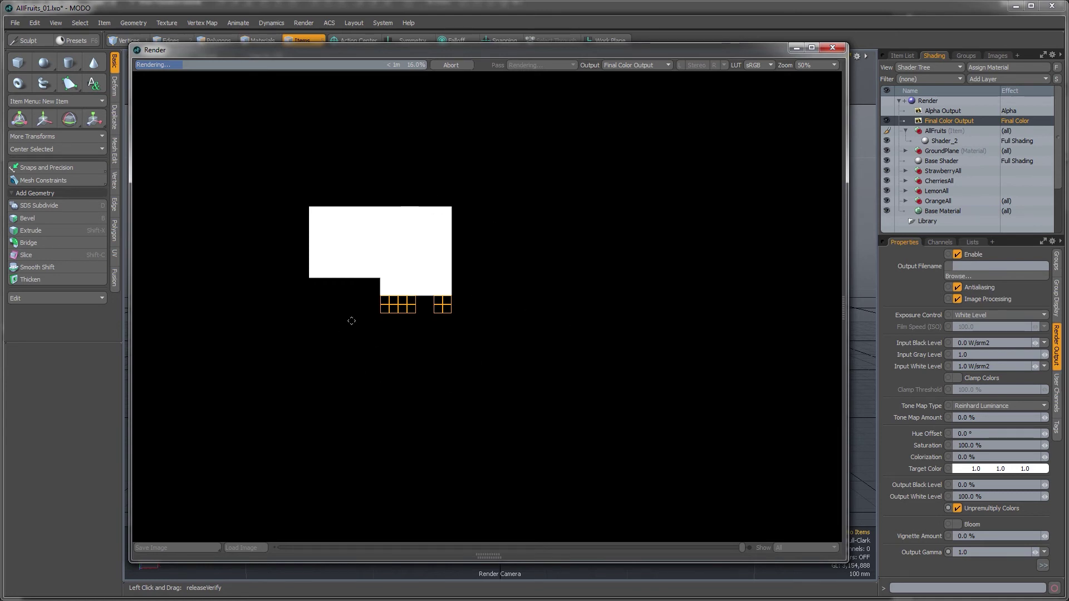
{"action": "left_click_drag", "start_coordinate": [432, 53], "coordinate": [446, 43]}
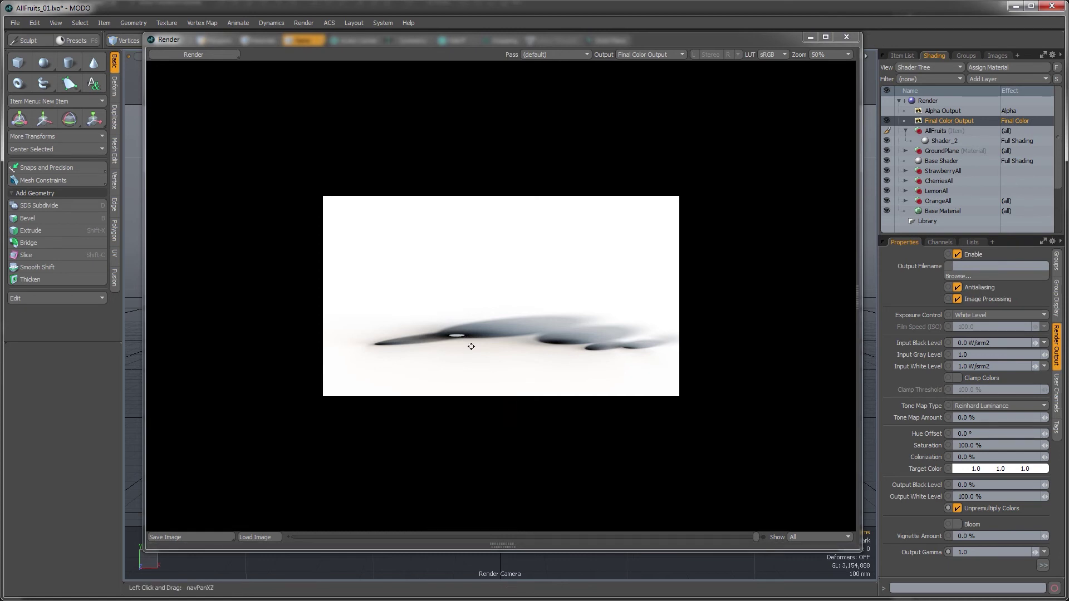
{"action": "scroll", "coordinate": [471, 347], "scroll_direction": "up", "scroll_amount": 2}
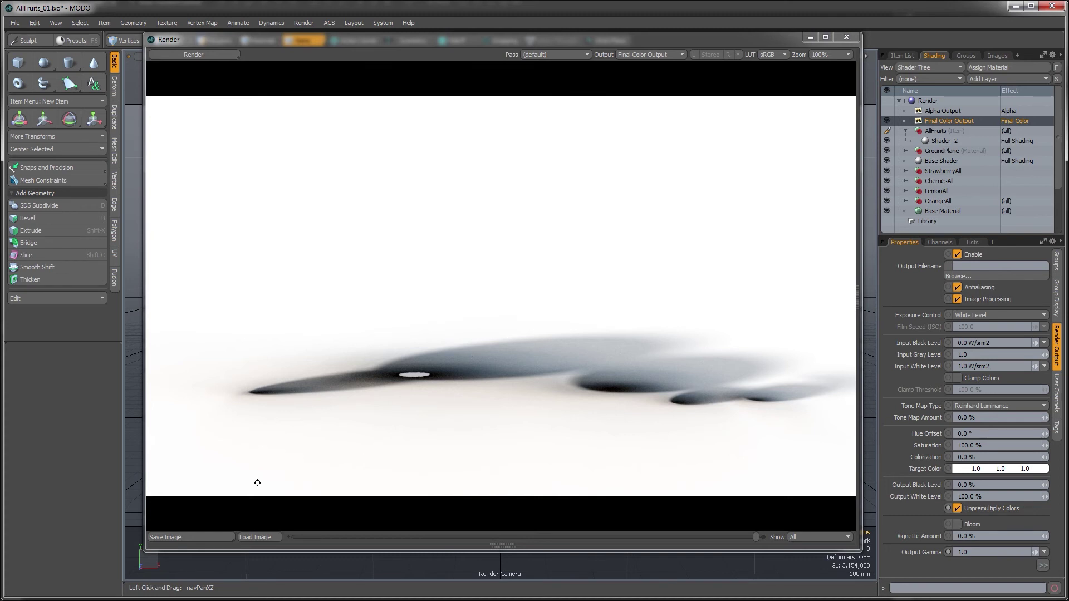
Step: Save the shadow render as a 16-bit PNG over AllFruitsShadow_01.png and close the render window
{"action": "left_click", "coordinate": [193, 536]}
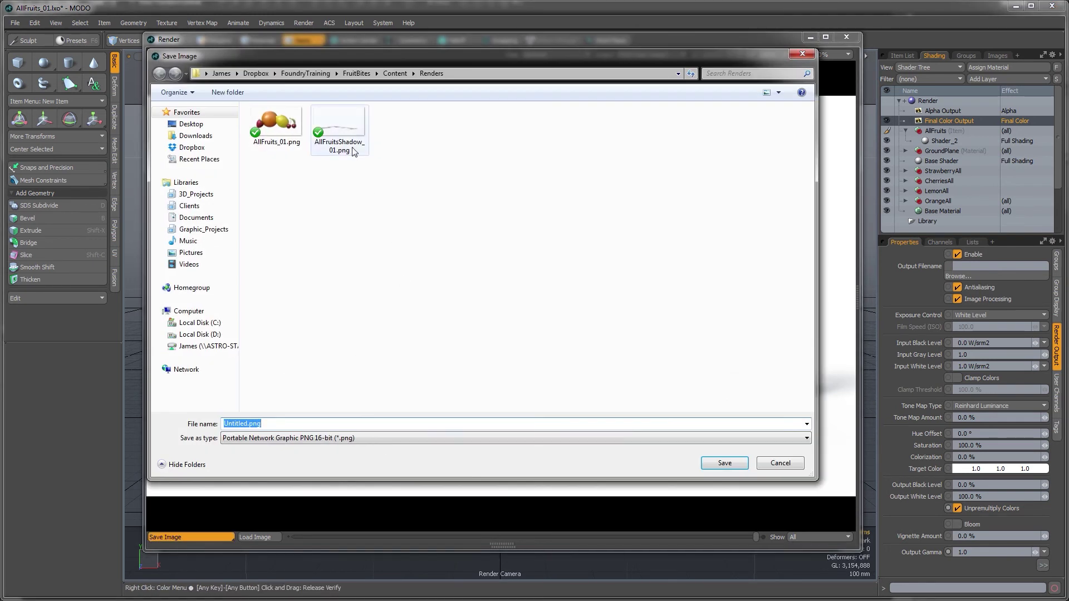
{"action": "left_click", "coordinate": [345, 144]}
{"action": "left_click", "coordinate": [724, 463]}
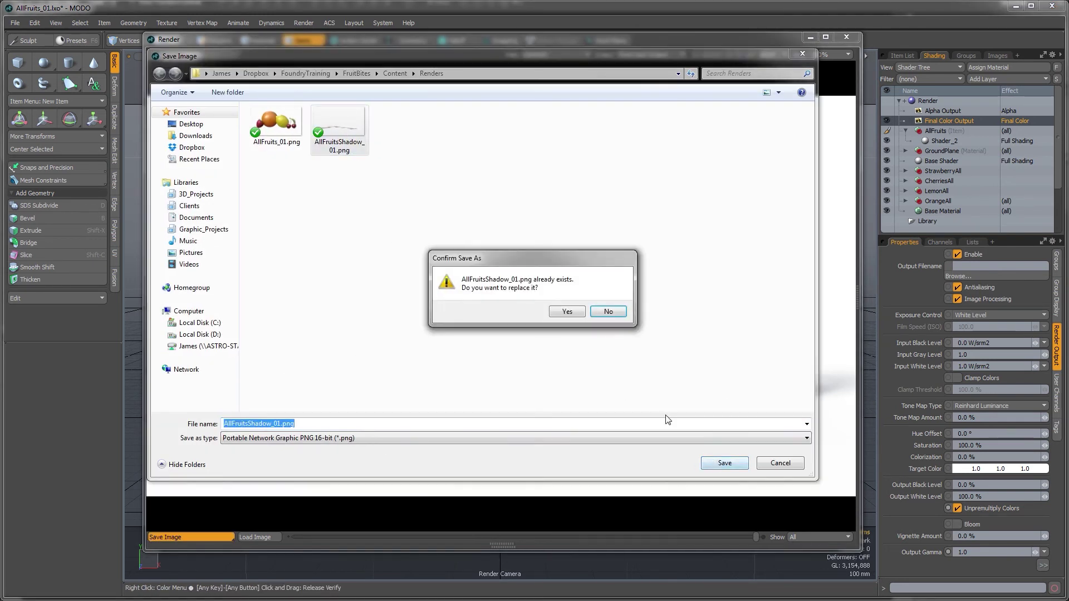
{"action": "left_click", "coordinate": [567, 312]}
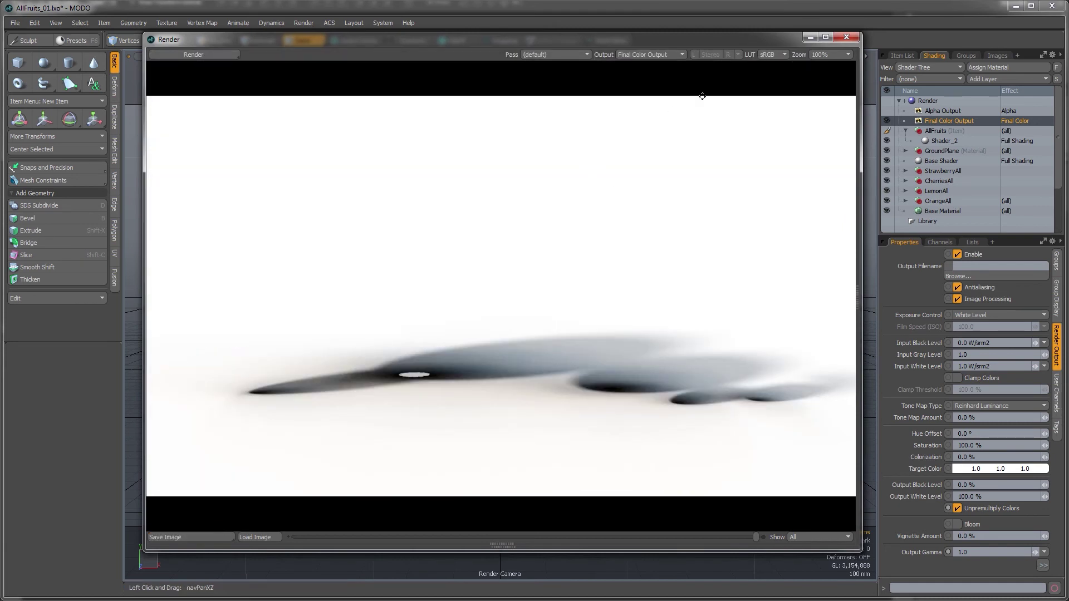
{"action": "left_click", "coordinate": [843, 41]}
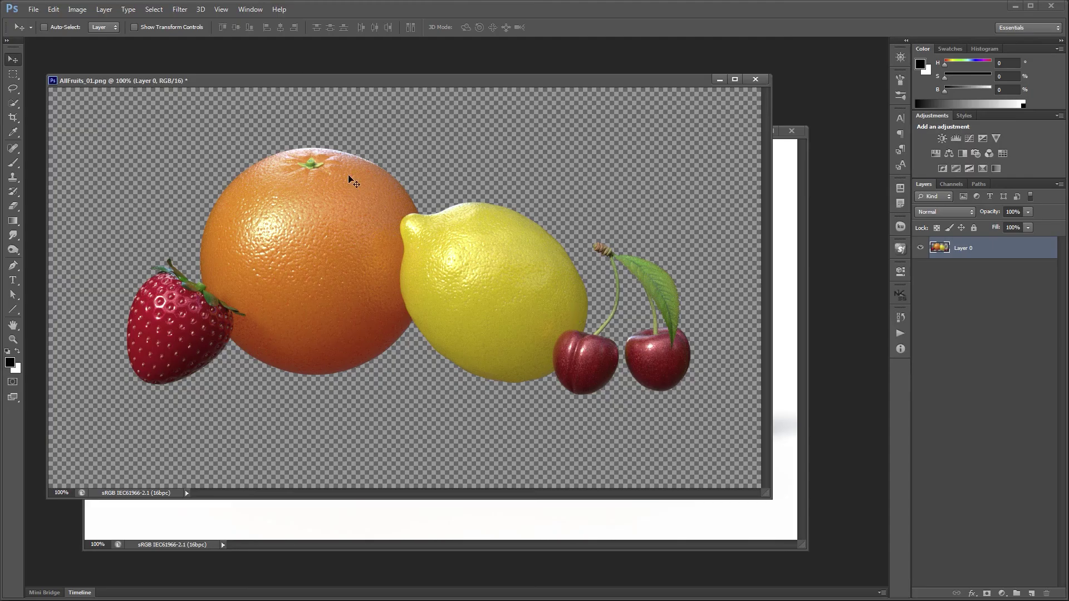
Step: In Photoshop, arrange the AllFruits_01.png and AllFruitsShadow_01.png windows so both are reachable, with the fruits image in front
{"action": "left_click_drag", "start_coordinate": [447, 83], "coordinate": [439, 66]}
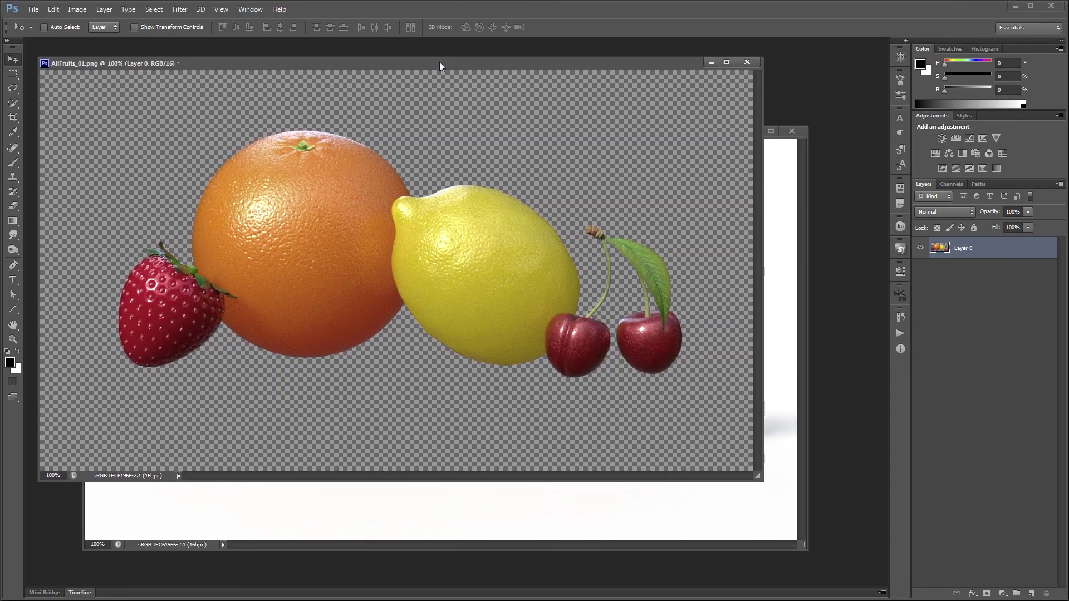
{"action": "left_click", "coordinate": [805, 192]}
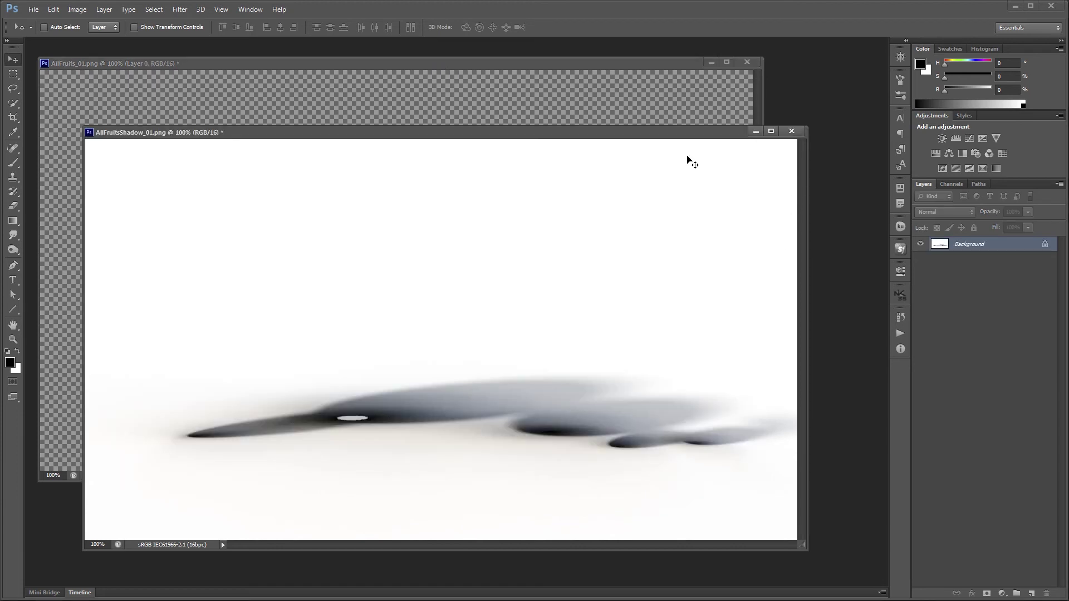
{"action": "left_click_drag", "start_coordinate": [684, 135], "coordinate": [717, 149]}
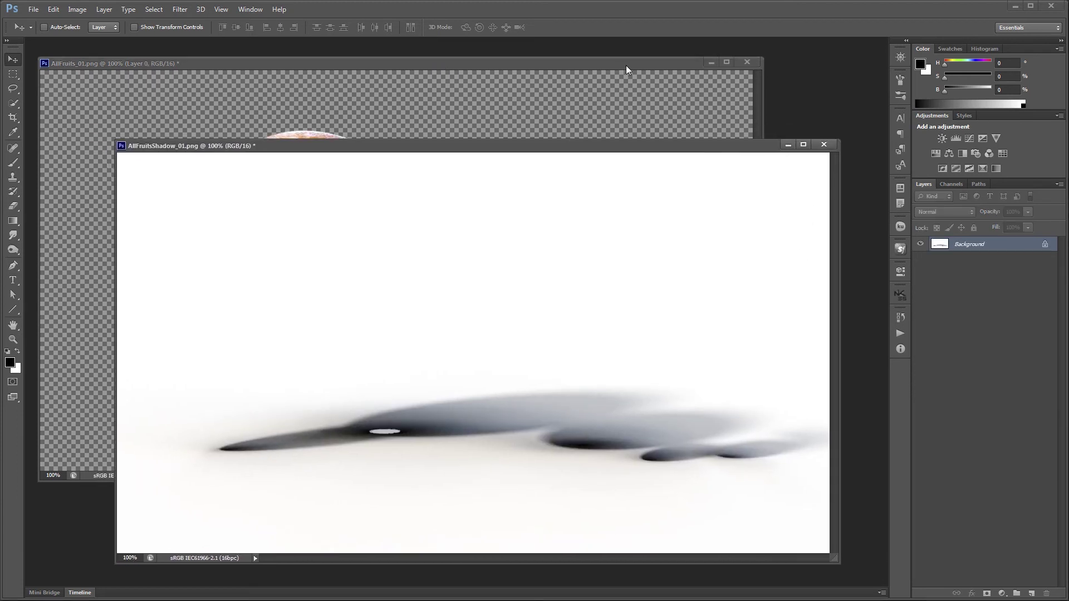
{"action": "left_click_drag", "start_coordinate": [626, 69], "coordinate": [637, 70]}
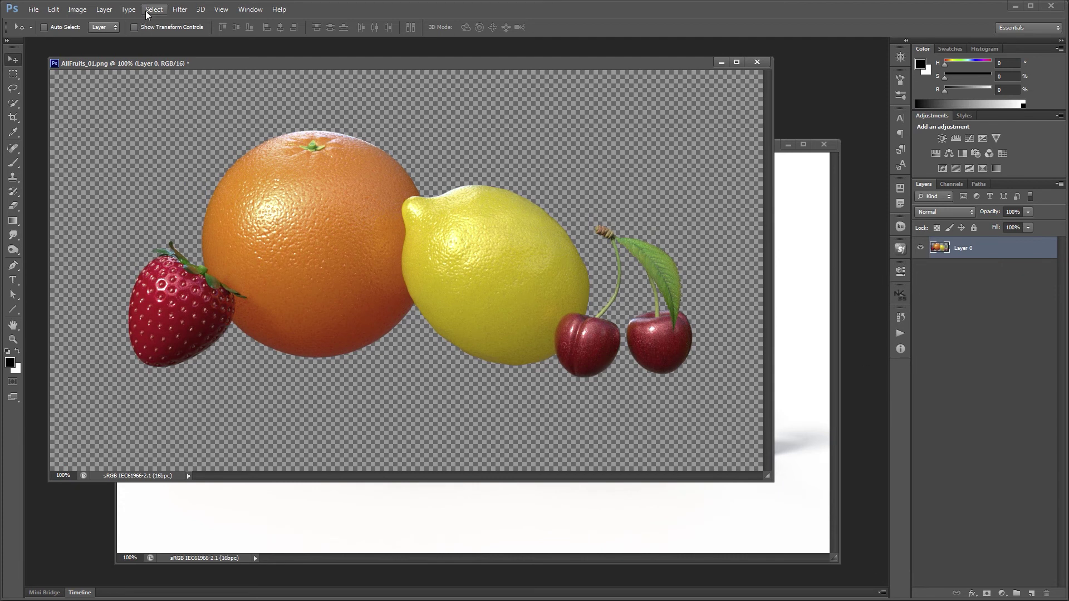
Step: Create a layer mask from transparency on the fruits layer and inspect the orange and lemon edges at 300%
{"action": "left_click", "coordinate": [77, 10]}
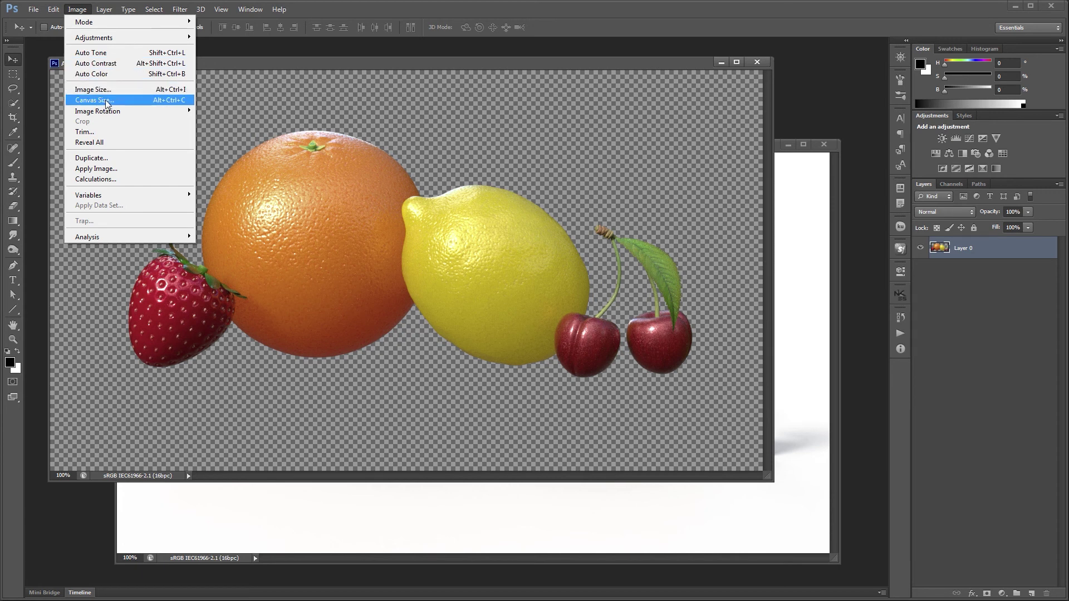
{"action": "mouse_move", "coordinate": [104, 10]}
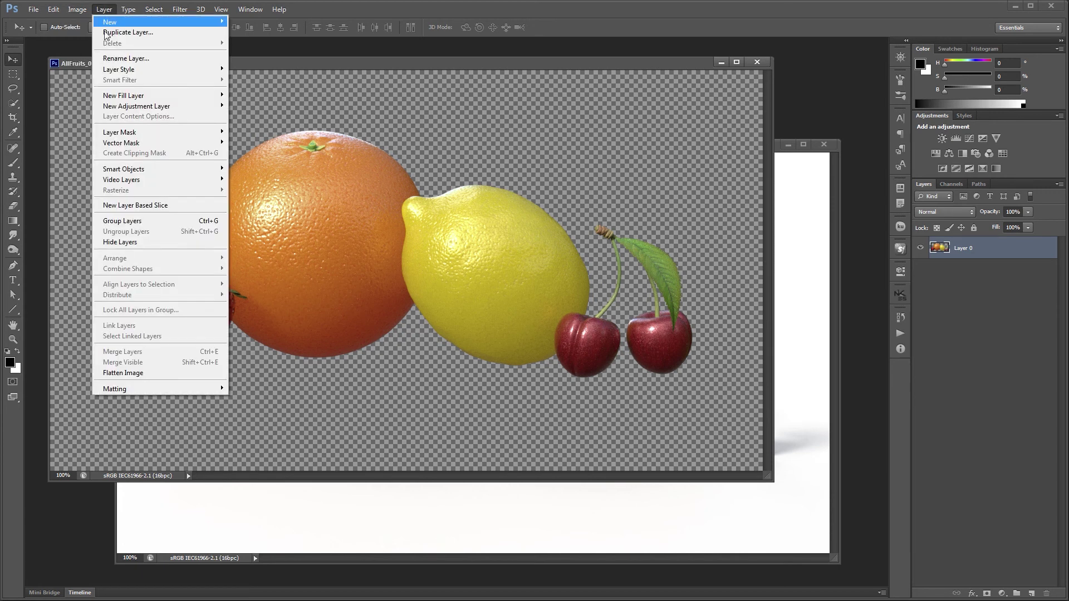
{"action": "mouse_move", "coordinate": [128, 133]}
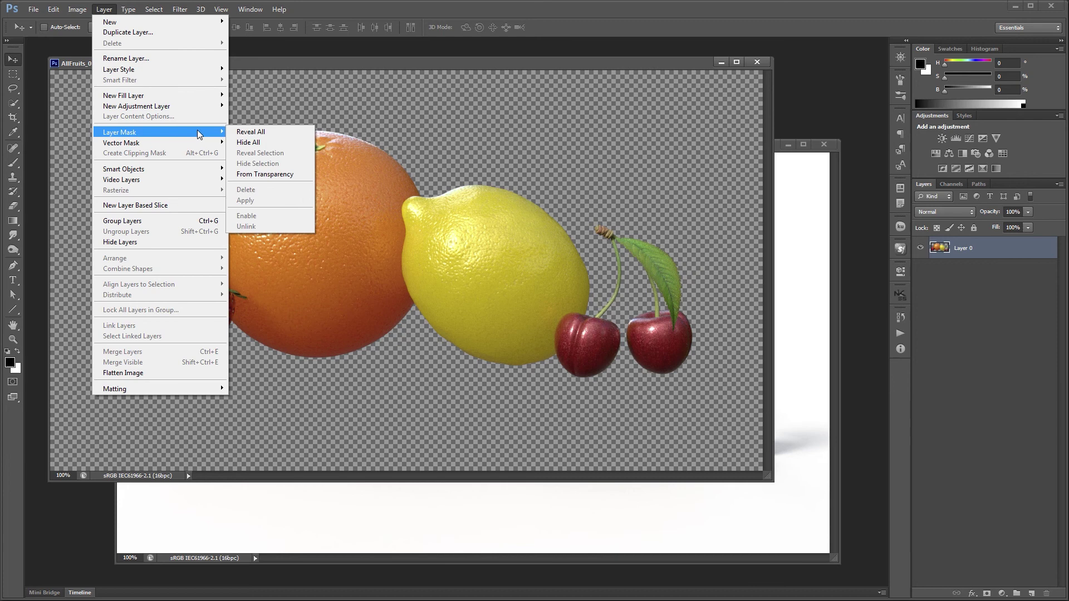
{"action": "left_click", "coordinate": [243, 173]}
{"action": "key", "text": "z"}
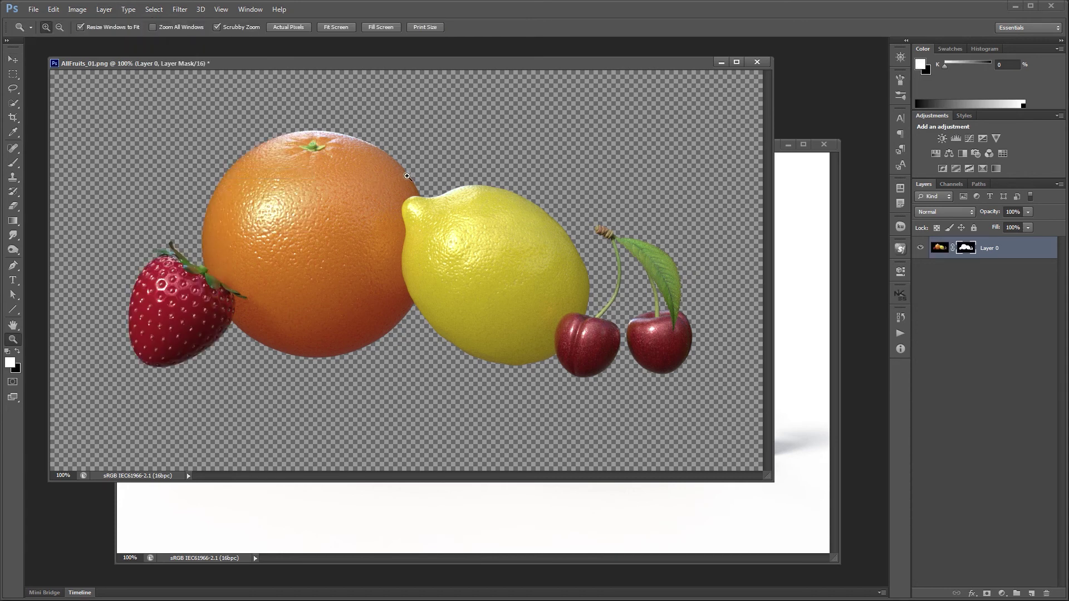
{"action": "left_click", "coordinate": [421, 200]}
{"action": "left_click", "coordinate": [448, 281]}
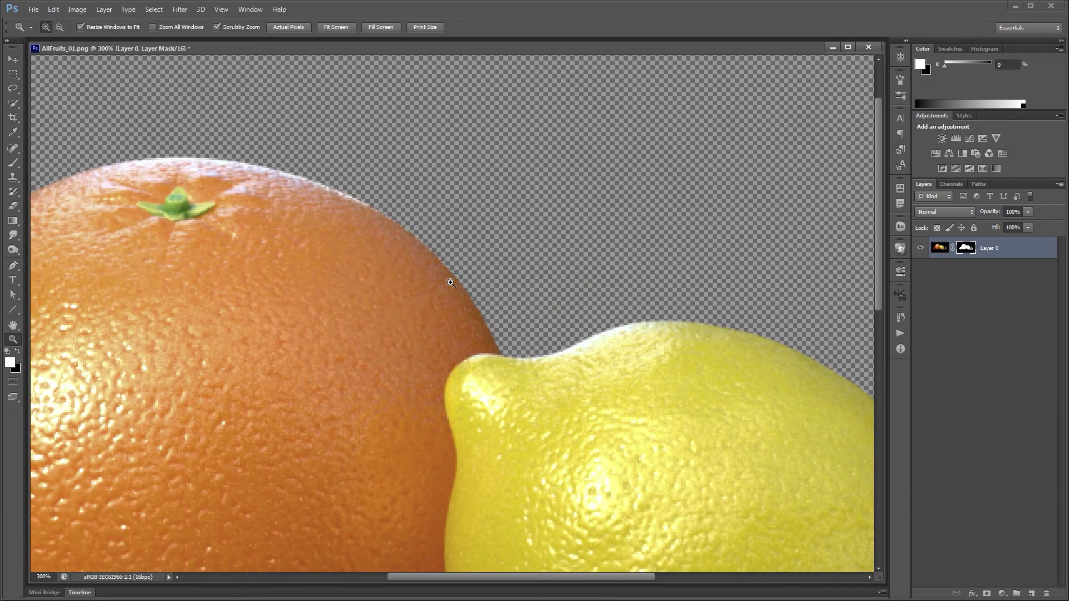
Step: Magnify the orange's upper edge to 1200% to examine the masked edge pixels
{"action": "left_click", "coordinate": [450, 285]}
{"action": "left_click", "coordinate": [451, 294]}
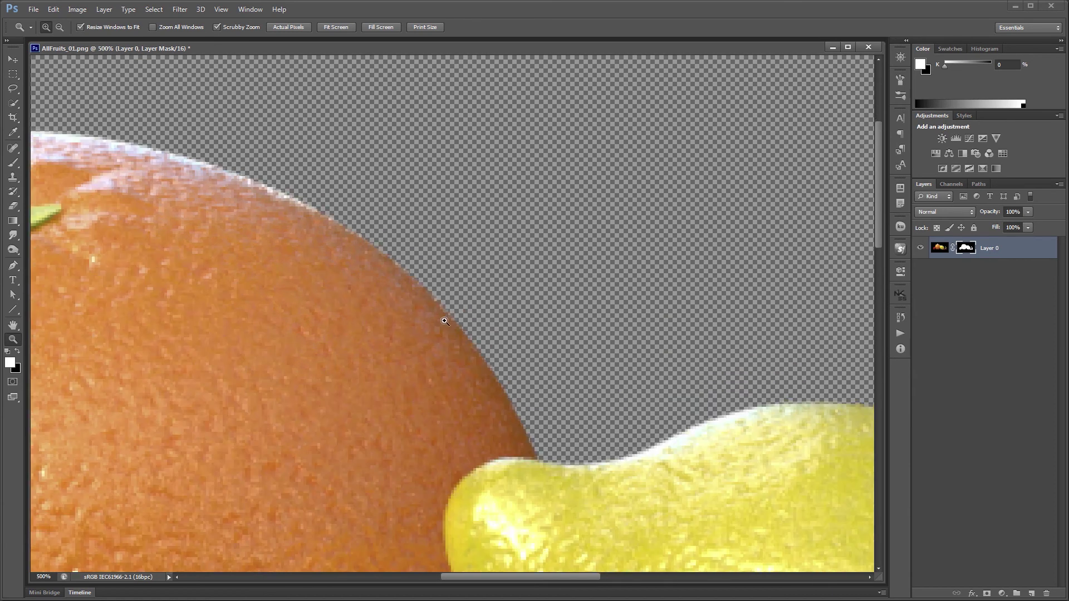
{"action": "left_click", "coordinate": [445, 321]}
{"action": "left_click", "coordinate": [476, 322]}
{"action": "left_click", "coordinate": [479, 320]}
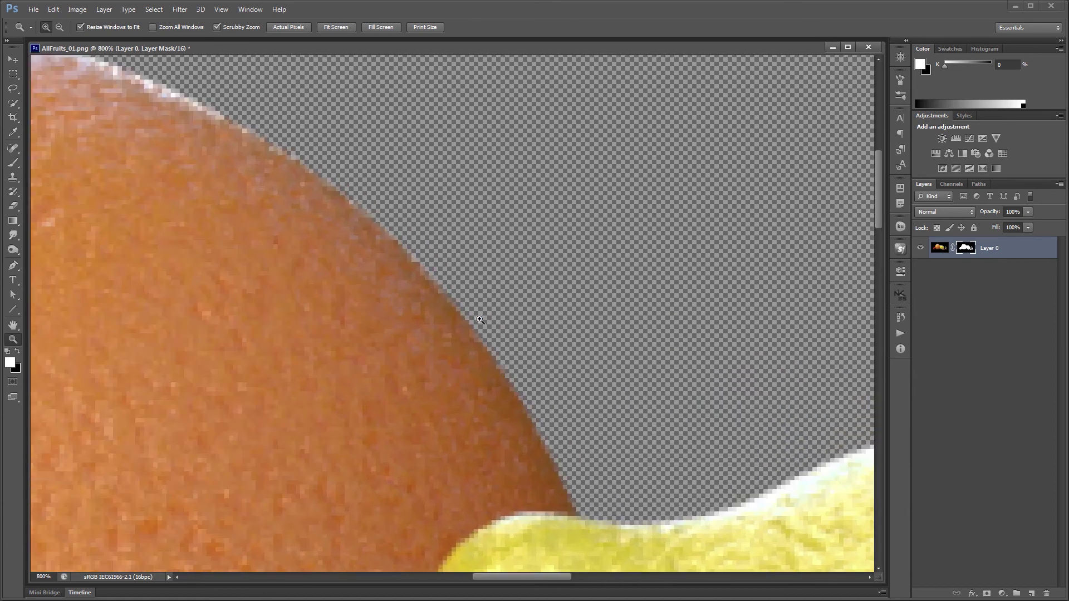
{"action": "left_click", "coordinate": [480, 319]}
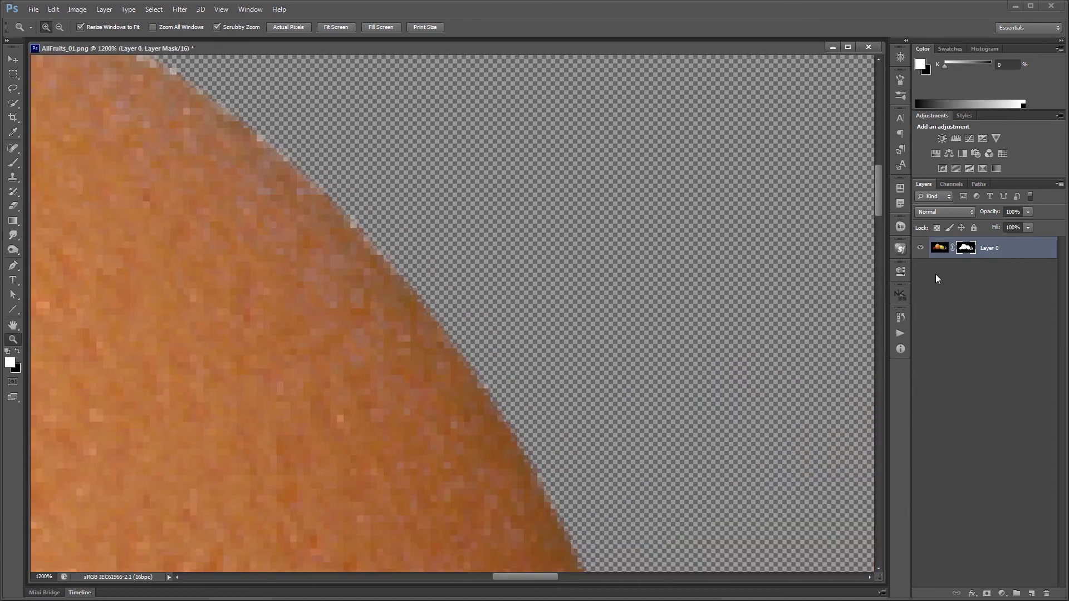
Step: Compare the orange's edge with the fruits layer mask disabled and enabled, leaving the mask enabled
{"action": "left_click", "coordinate": [965, 250], "text": "shift"}
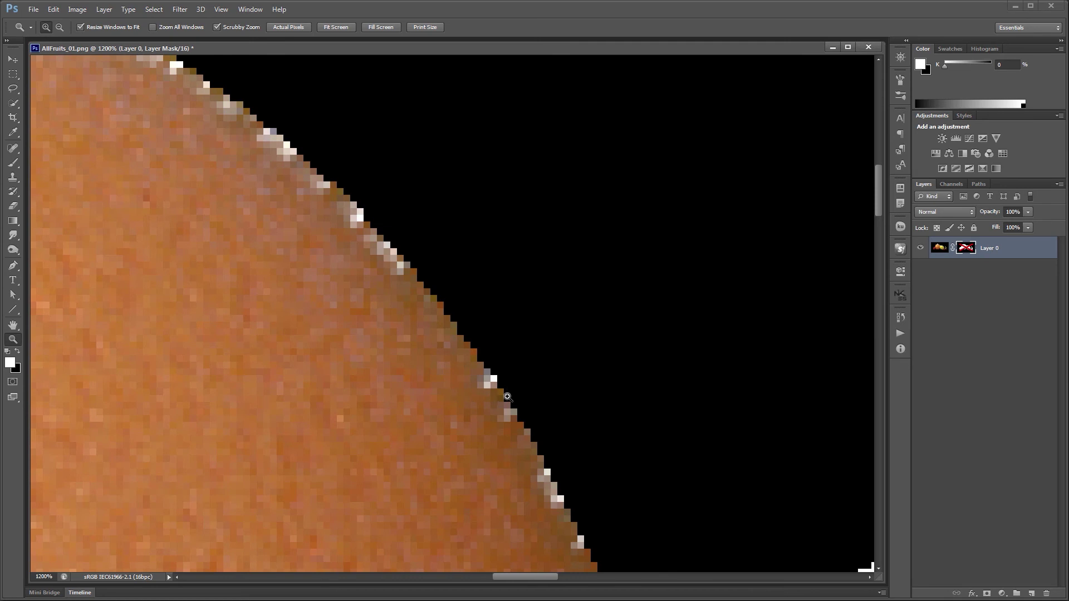
{"action": "left_click", "coordinate": [964, 250], "text": "shift"}
{"action": "left_click", "coordinate": [964, 250], "text": "shift"}
{"action": "left_click", "coordinate": [964, 250], "text": "shift"}
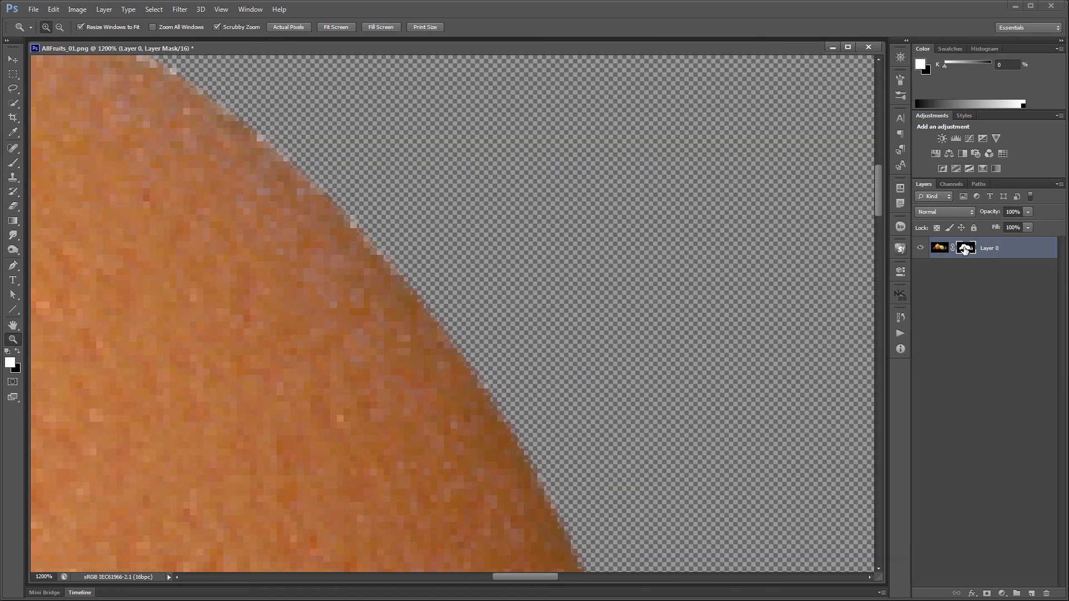
{"action": "left_click", "coordinate": [965, 250], "text": "shift"}
{"action": "left_click", "coordinate": [965, 250], "text": "shift"}
{"action": "left_click", "coordinate": [965, 250], "text": "shift"}
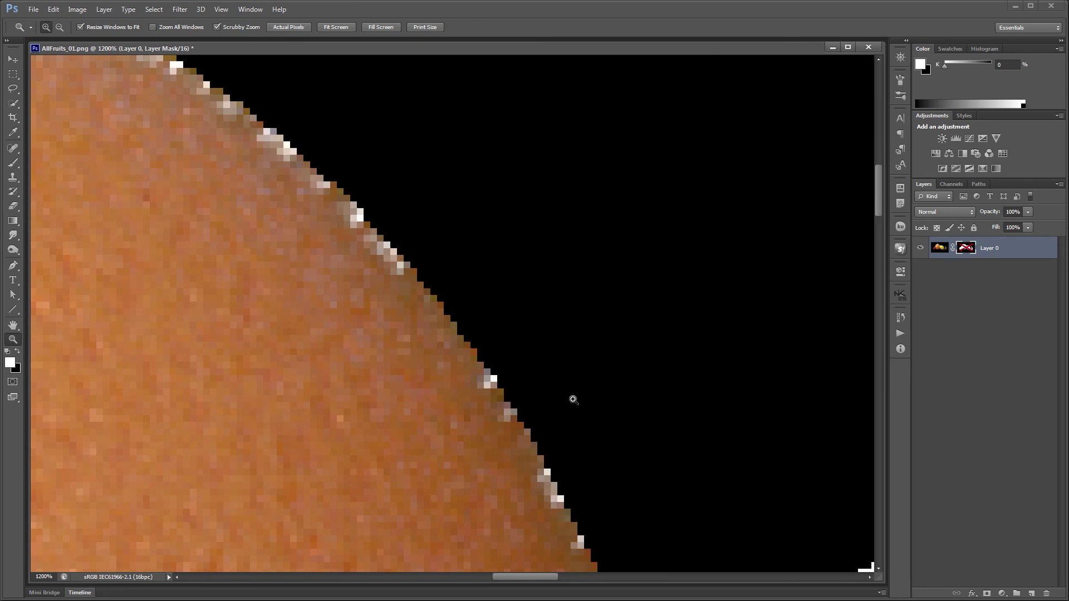
{"action": "left_click", "coordinate": [963, 249], "text": "shift"}
Step: Examine the boundary between the orange and the lemon up close, then return the view to 100%
{"action": "left_click_drag", "start_coordinate": [468, 487], "coordinate": [470, 208]}
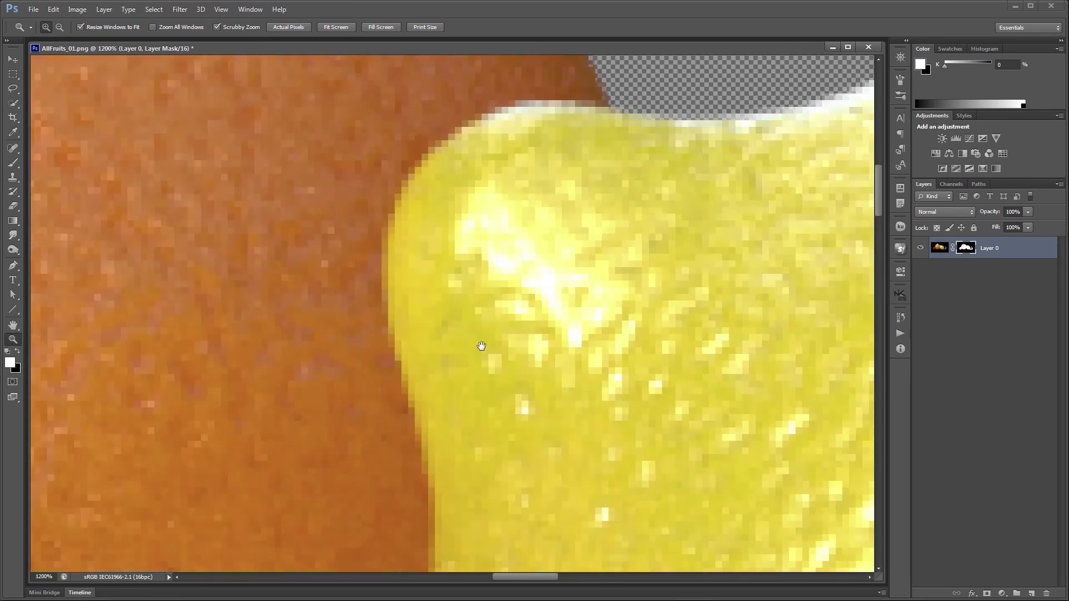
{"action": "left_click_drag", "start_coordinate": [436, 348], "coordinate": [423, 323]}
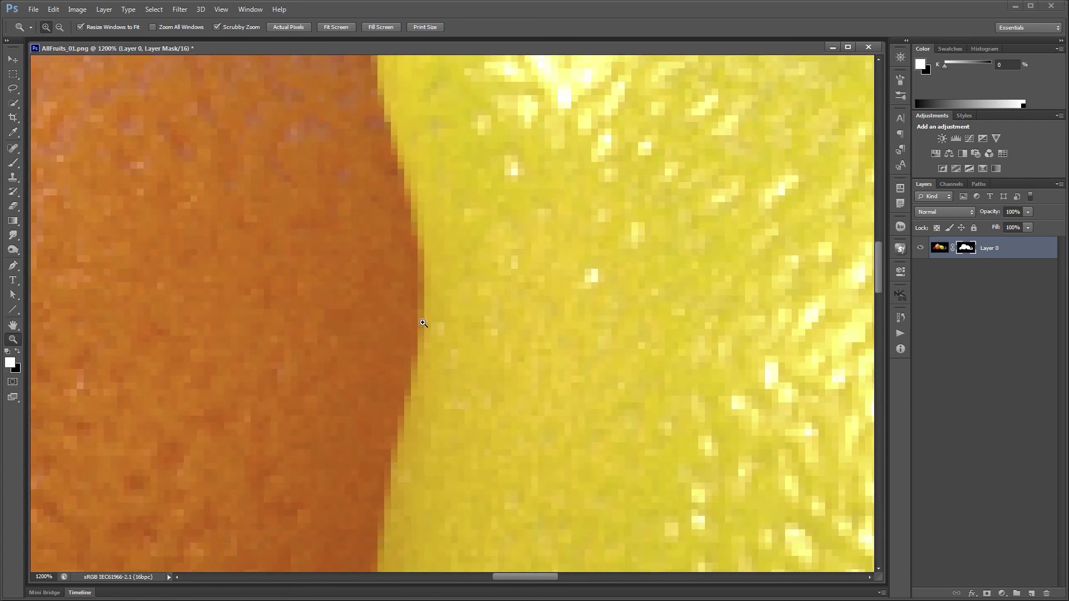
{"action": "key", "text": "ctrl+minus"}
{"action": "key", "text": "ctrl+minus"}
{"action": "key", "text": "ctrl+minus"}
{"action": "key", "text": "ctrl+minus"}
{"action": "key", "text": "ctrl+minus"}
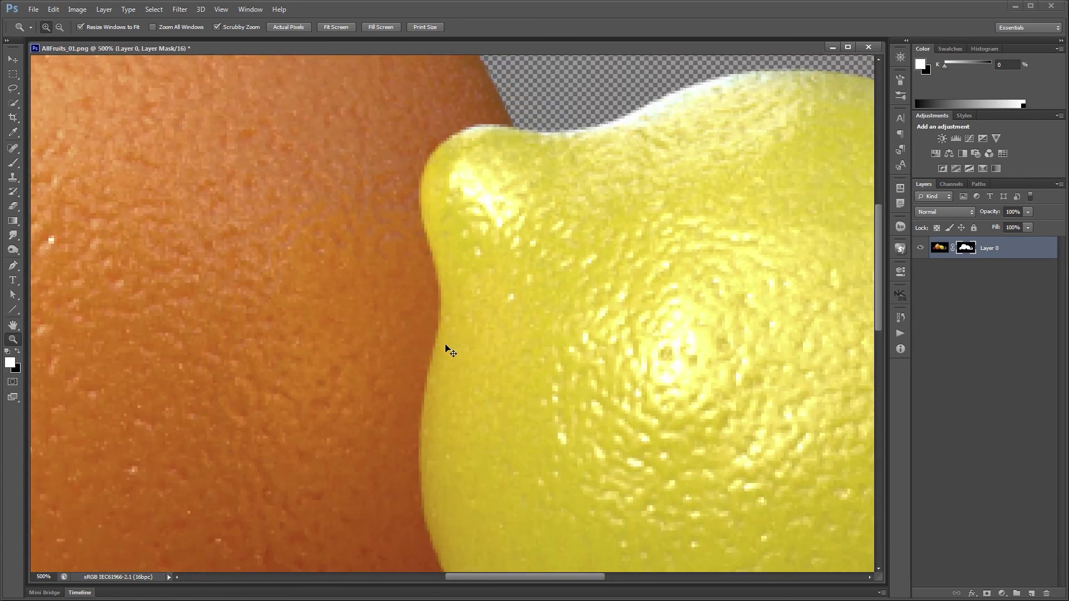
{"action": "key", "text": "ctrl+minus"}
{"action": "key", "text": "ctrl+minus"}
{"action": "key", "text": "ctrl+minus"}
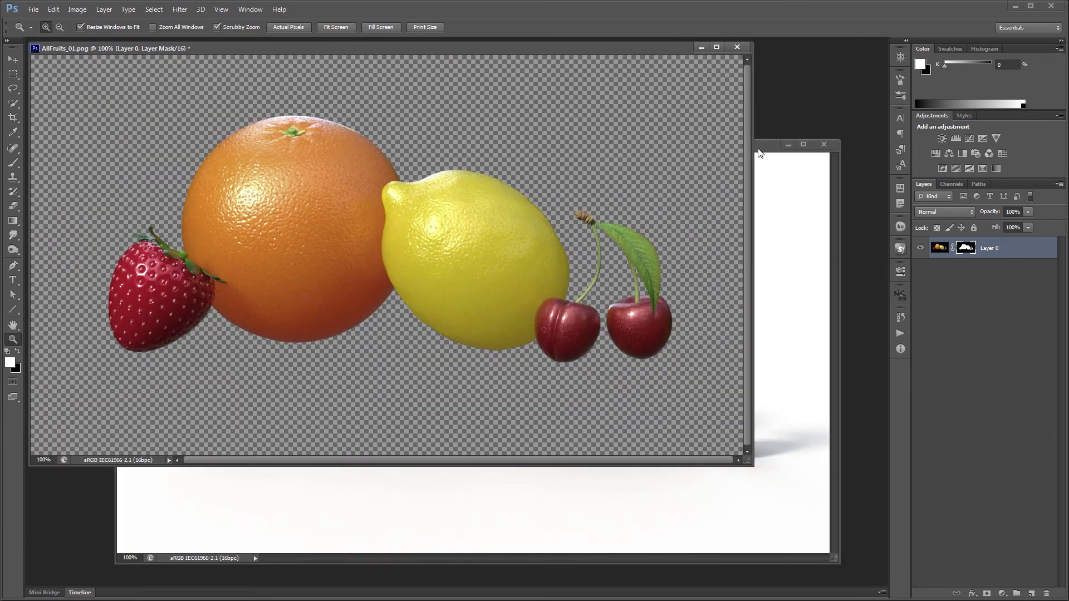
Step: Copy the entire AllFruitsShadow_01.png image into a new alpha channel in AllFruits_01.png and deselect
{"action": "mouse_move", "coordinate": [762, 144]}
{"action": "left_mouse_down"}
{"action": "mouse_move", "coordinate": [768, 154]}
{"action": "mouse_move", "coordinate": [757, 154]}
{"action": "left_mouse_up"}
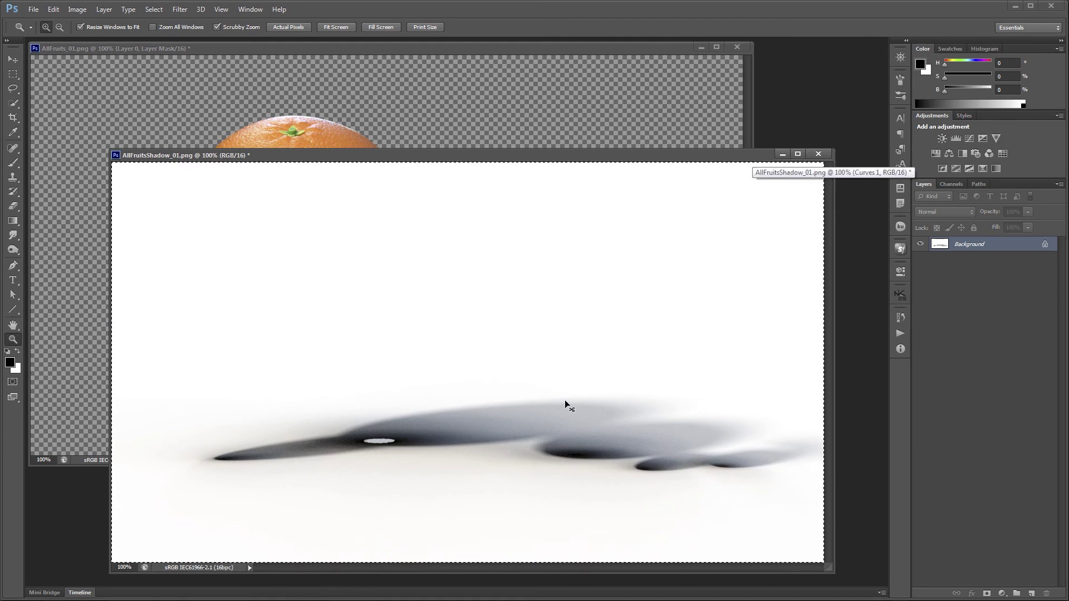
{"action": "key", "text": "ctrl+a"}
{"action": "left_click_drag", "start_coordinate": [429, 52], "coordinate": [439, 65]}
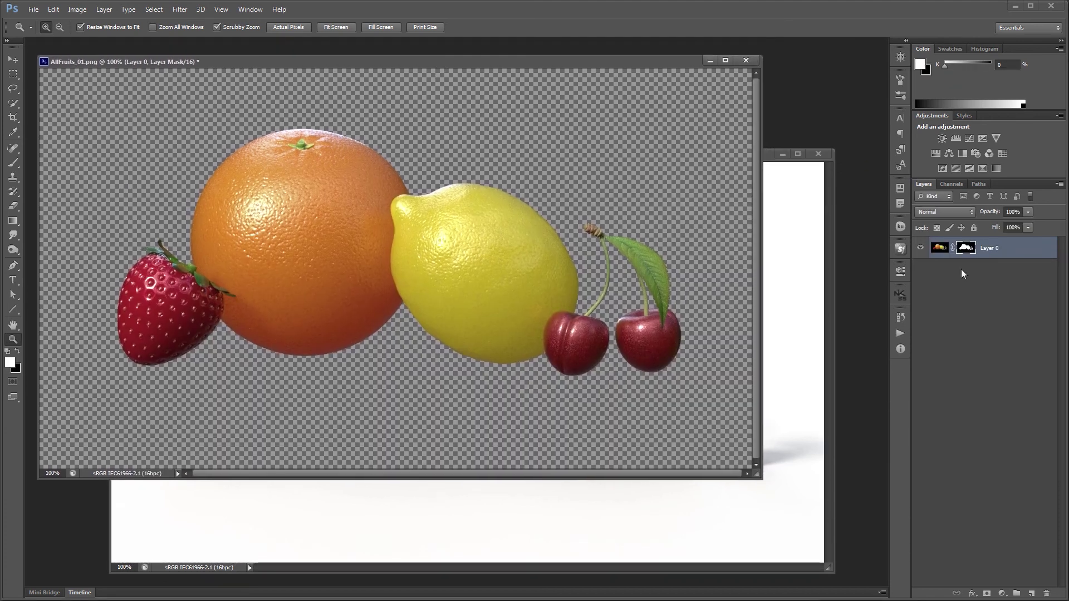
{"action": "left_click", "coordinate": [950, 184]}
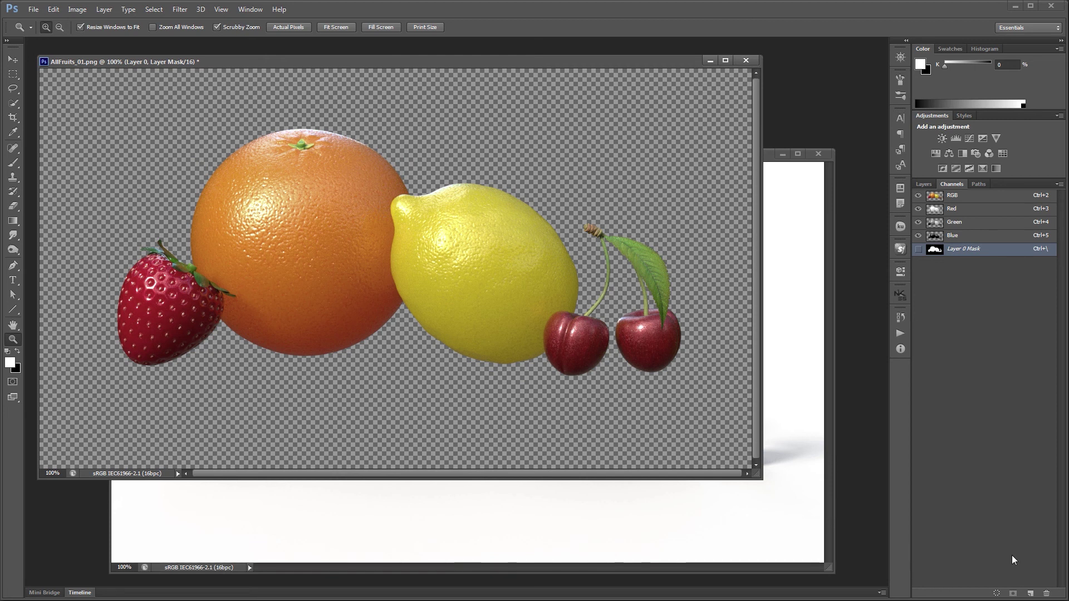
{"action": "key", "text": "q"}
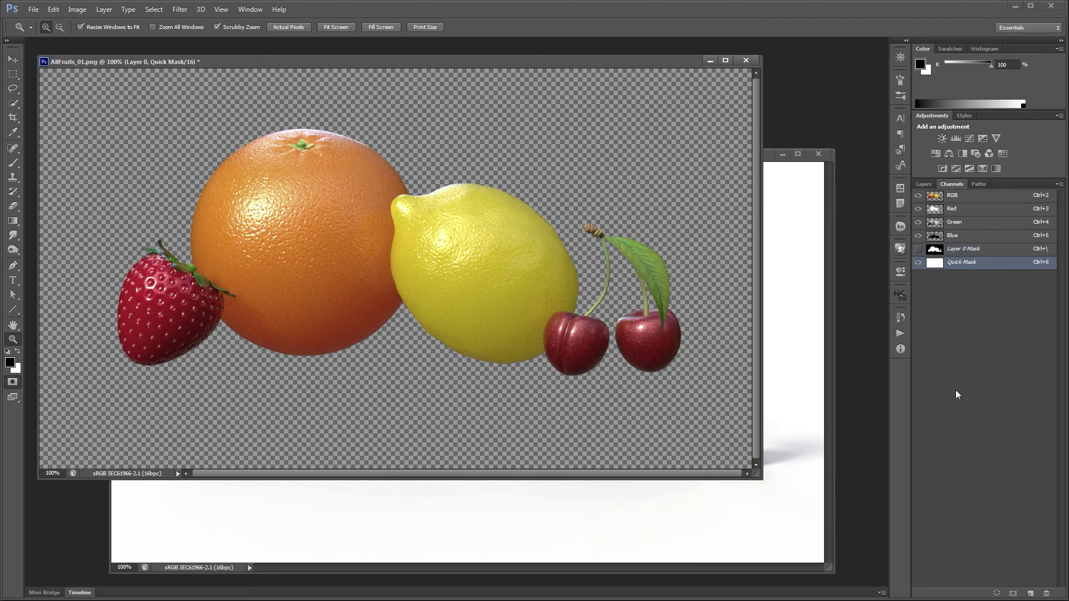
{"action": "key", "text": "q"}
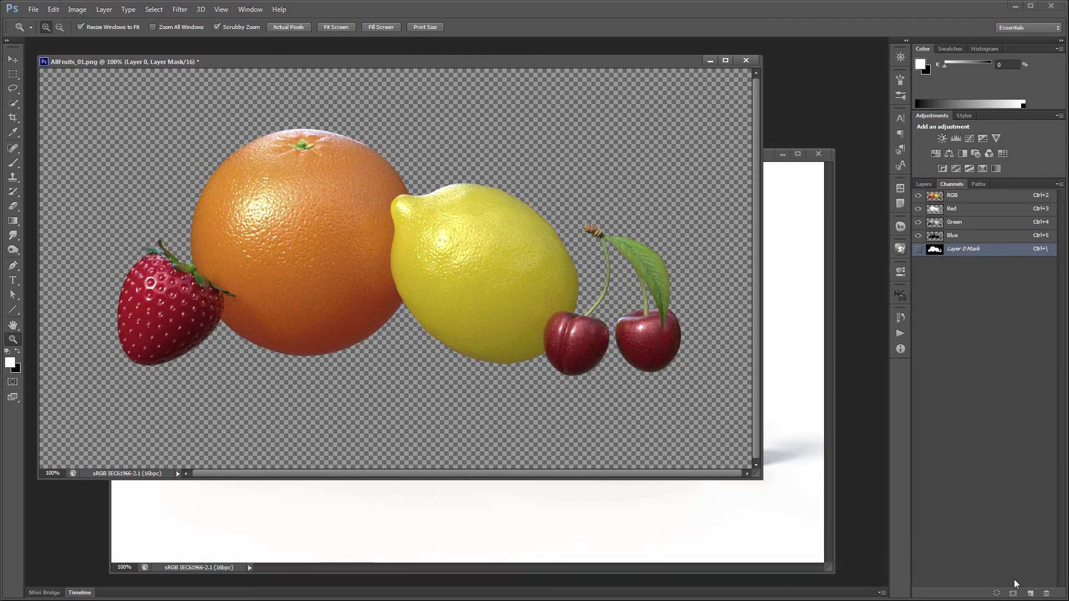
{"action": "left_click", "coordinate": [1028, 593]}
{"action": "key", "text": "ctrl+v"}
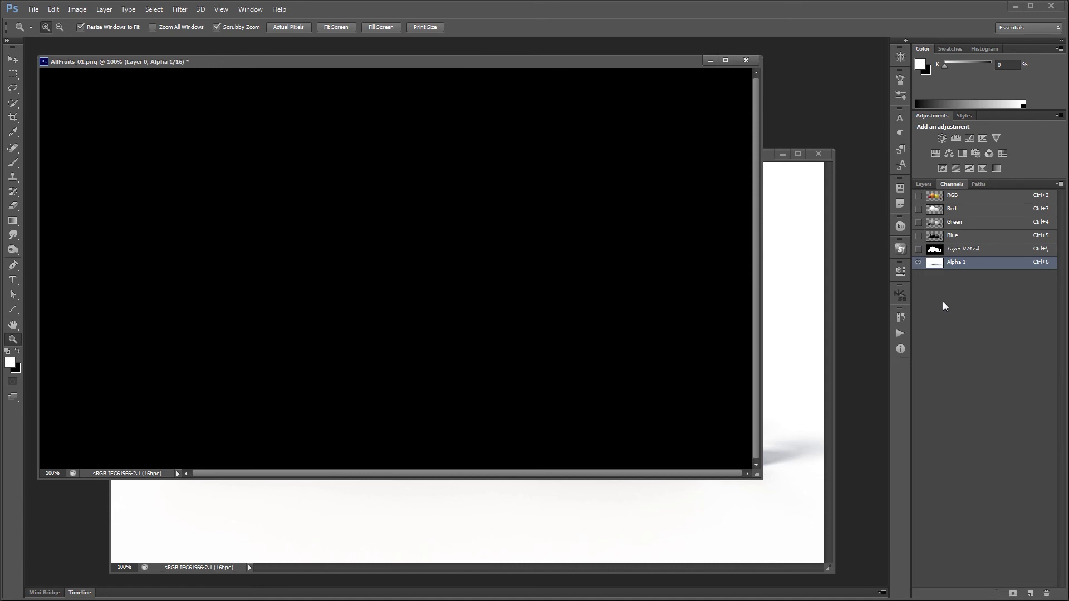
{"action": "key", "text": "ctrl+d"}
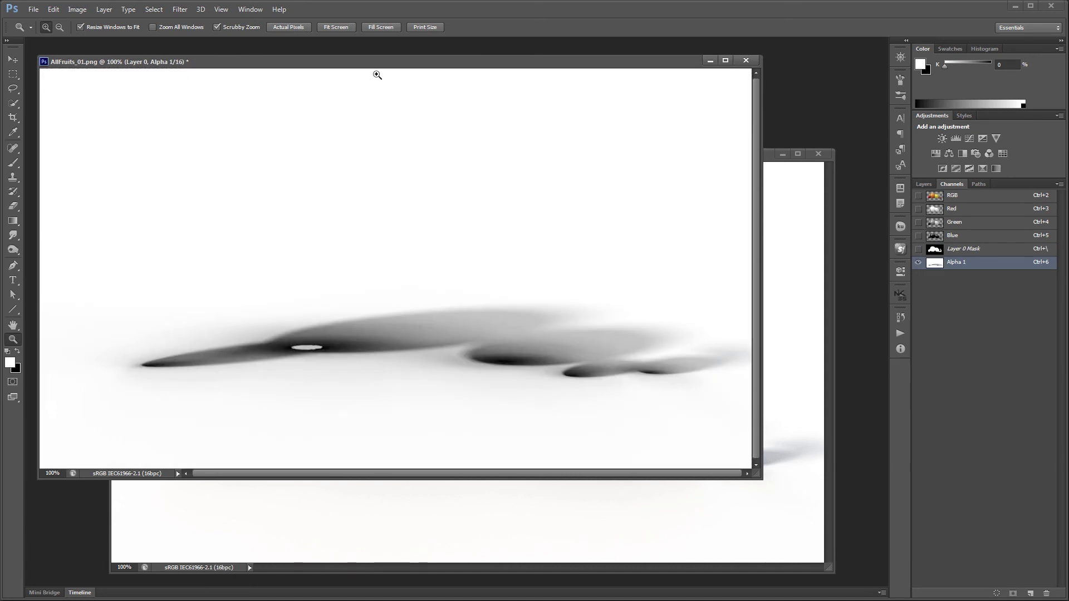
Step: Apply Levels to the shadow alpha channel with input black 29 and input white 225, and invert the channel
{"action": "left_click_drag", "start_coordinate": [380, 65], "coordinate": [393, 65]}
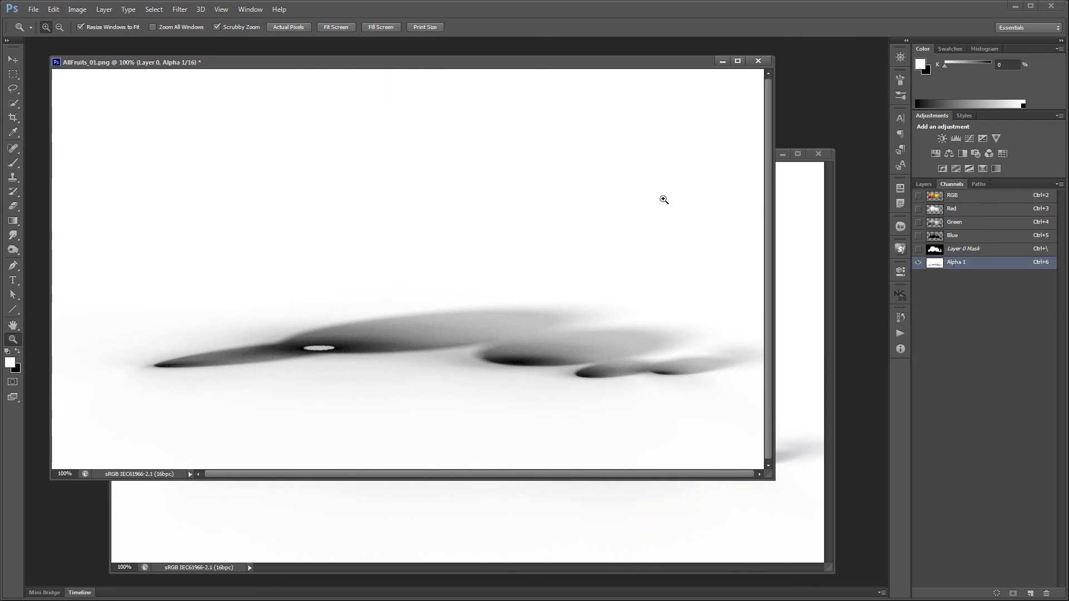
{"action": "left_click", "coordinate": [77, 9]}
{"action": "mouse_move", "coordinate": [92, 37]}
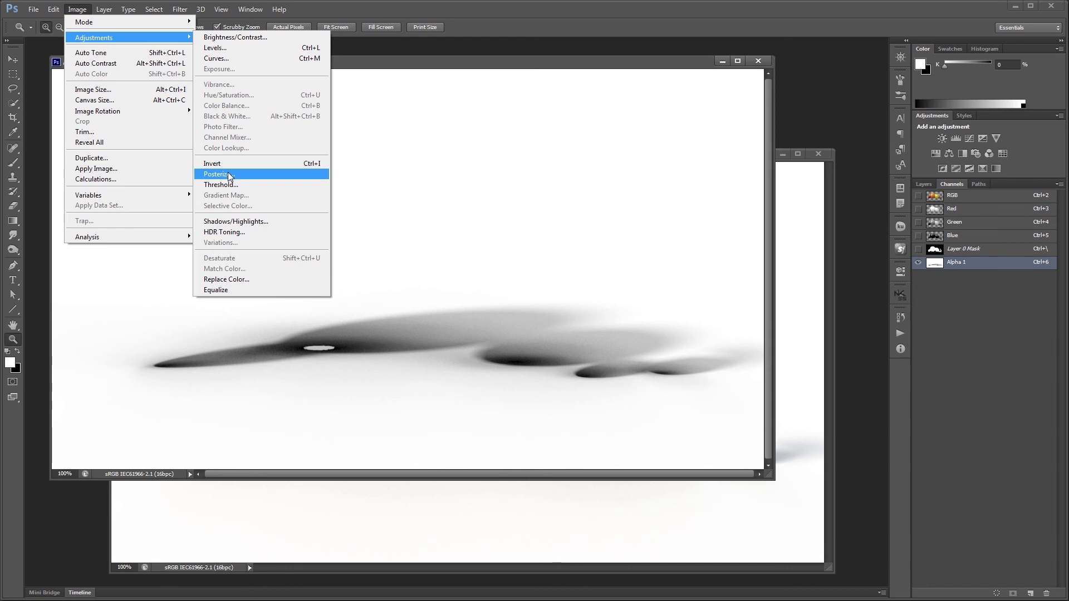
{"action": "left_click", "coordinate": [218, 48]}
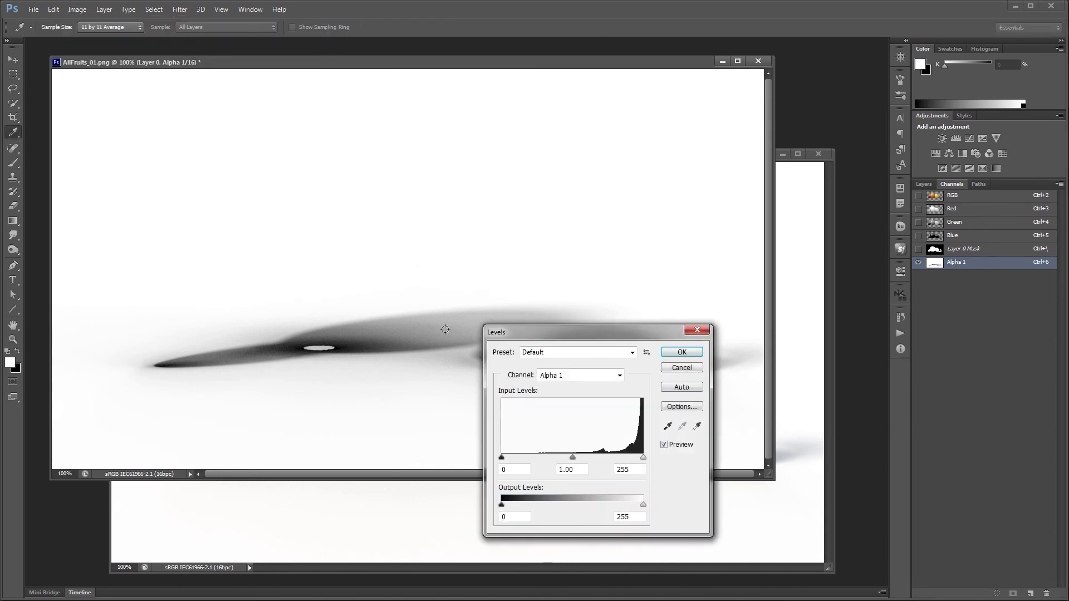
{"action": "mouse_move", "coordinate": [502, 458]}
{"action": "left_mouse_down"}
{"action": "mouse_move", "coordinate": [528, 460]}
{"action": "mouse_move", "coordinate": [518, 460]}
{"action": "left_mouse_up"}
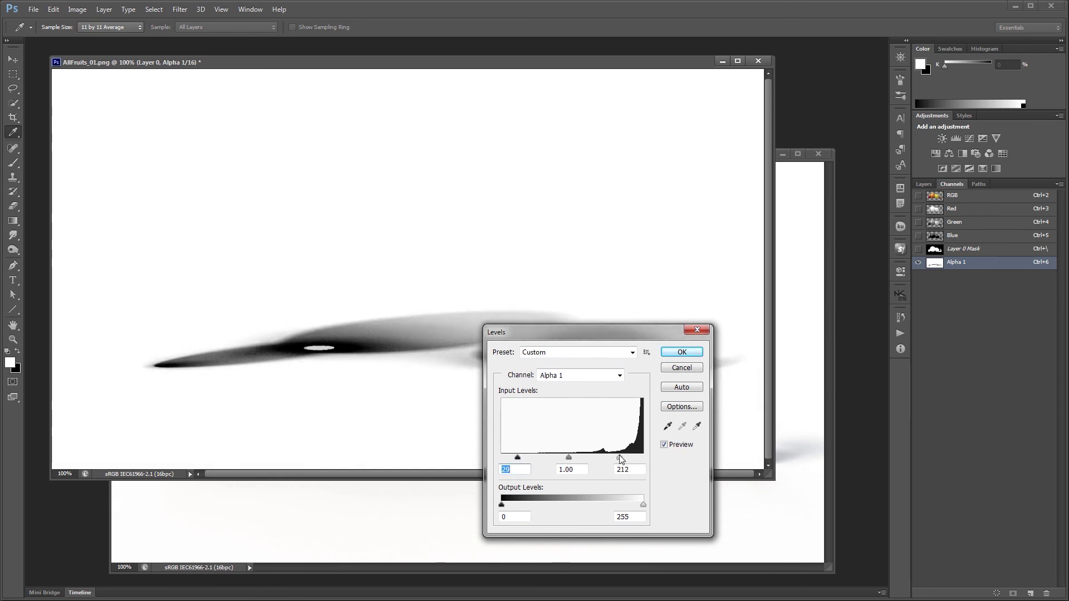
{"action": "left_click_drag", "start_coordinate": [643, 458], "coordinate": [623, 459]}
{"action": "left_click_drag", "start_coordinate": [643, 333], "coordinate": [884, 363]}
{"action": "left_click_drag", "start_coordinate": [827, 484], "coordinate": [835, 485]}
{"action": "left_click_drag", "start_coordinate": [794, 359], "coordinate": [849, 90]}
{"action": "left_click_drag", "start_coordinate": [888, 212], "coordinate": [884, 214]}
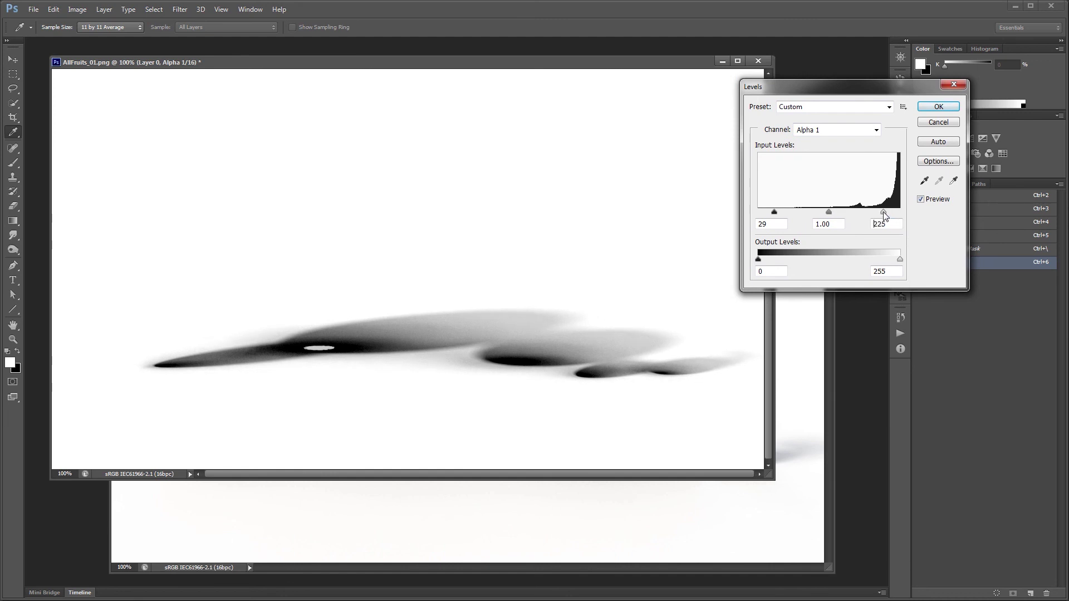
{"action": "left_click", "coordinate": [938, 109]}
{"action": "key", "text": "z"}
{"action": "key", "text": "ctrl+i"}
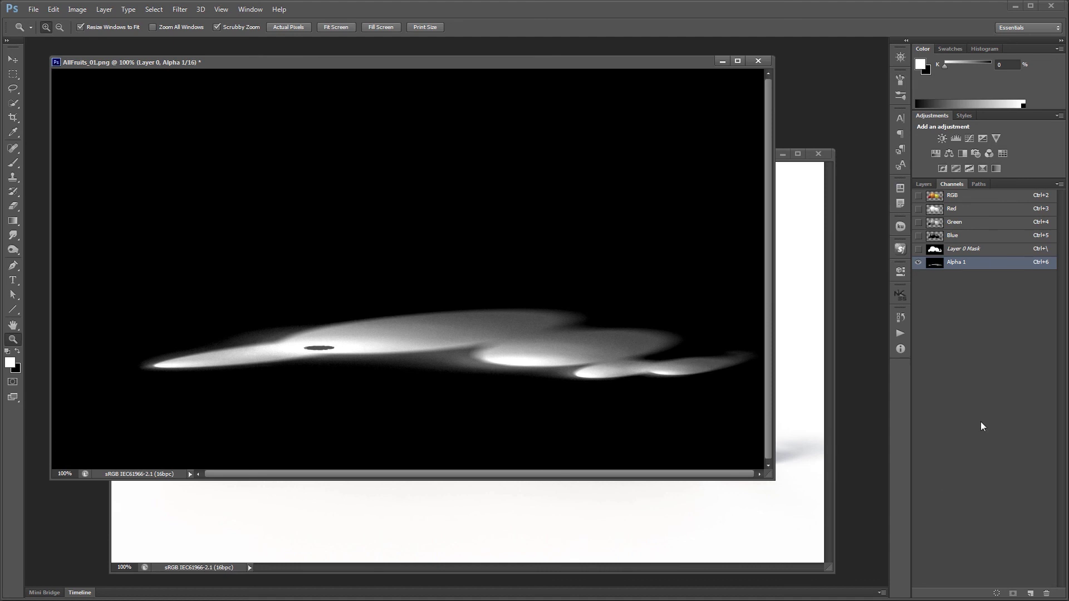
Step: Load the shadow channel as a selection, fill it with black on a new layer beneath the fruits, and deselect
{"action": "left_click_drag", "start_coordinate": [934, 266], "coordinate": [993, 590]}
{"action": "left_click", "coordinate": [952, 195]}
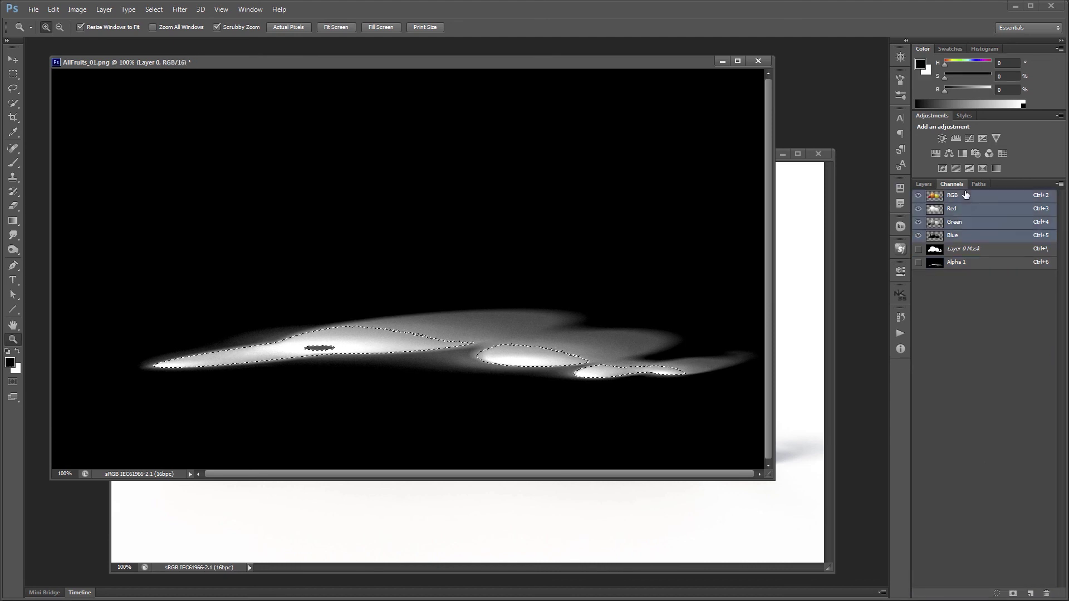
{"action": "left_click", "coordinate": [923, 183]}
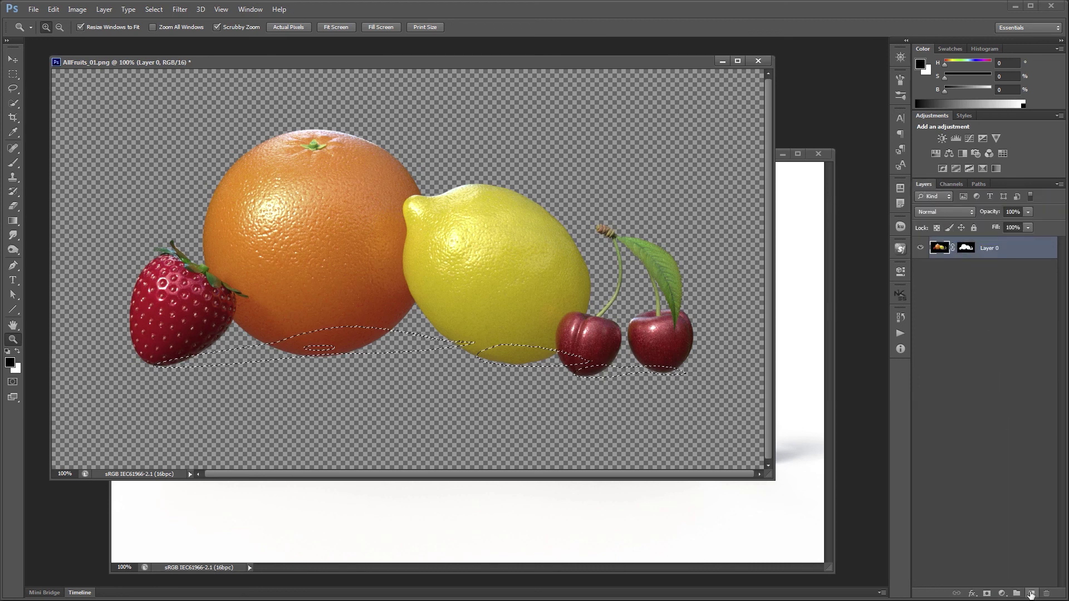
{"action": "left_click", "coordinate": [1030, 593], "text": "ctrl"}
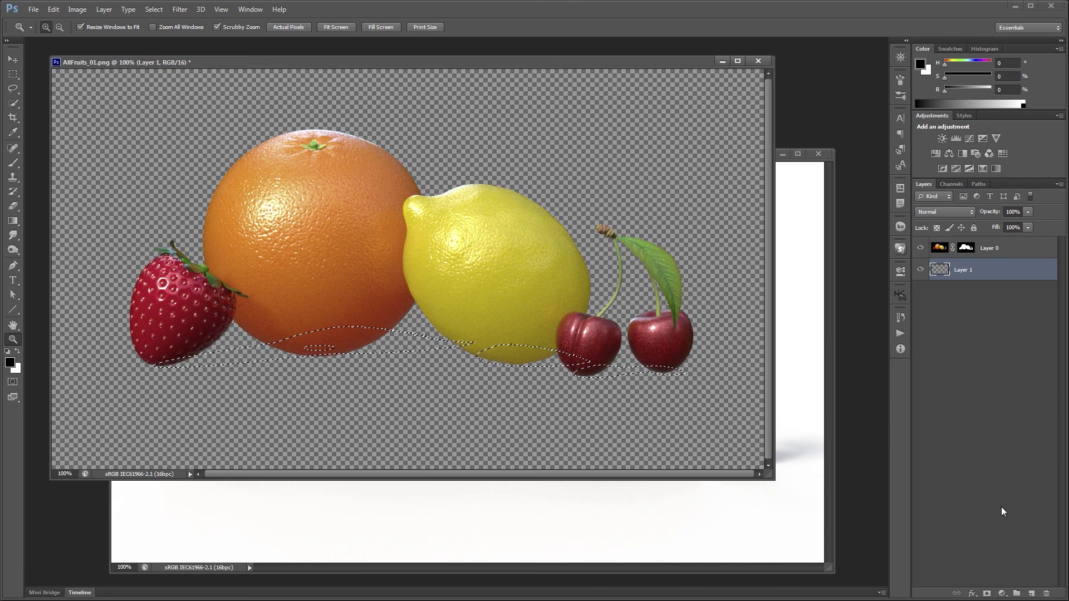
{"action": "key", "text": "alt+BackSpace"}
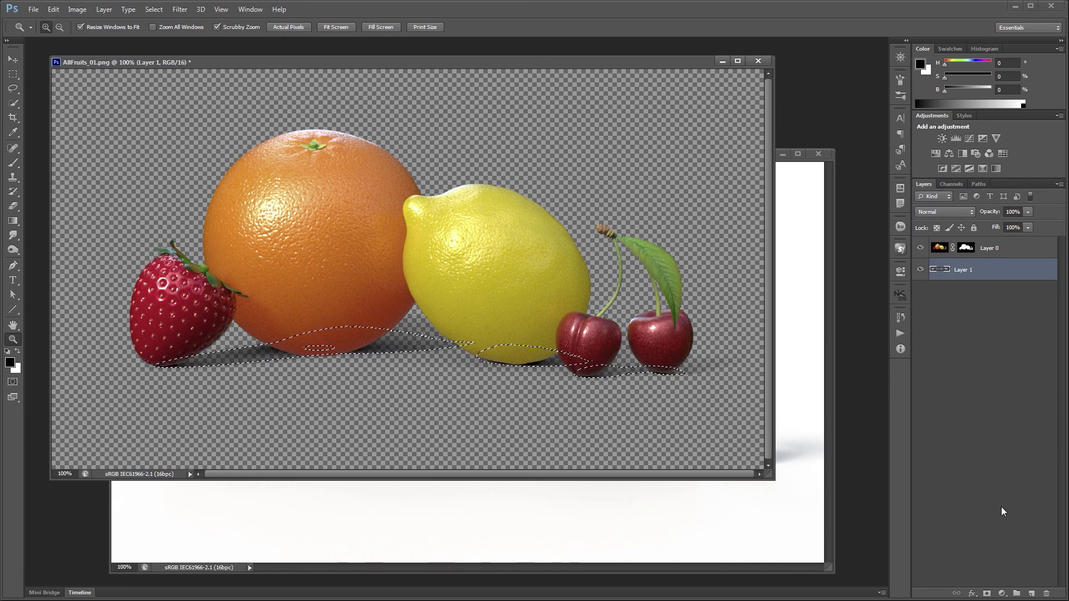
{"action": "key", "text": "ctrl+d"}
Step: Add a new layer beneath the shadow layer and fill it with white
{"action": "left_click", "coordinate": [1030, 593]}
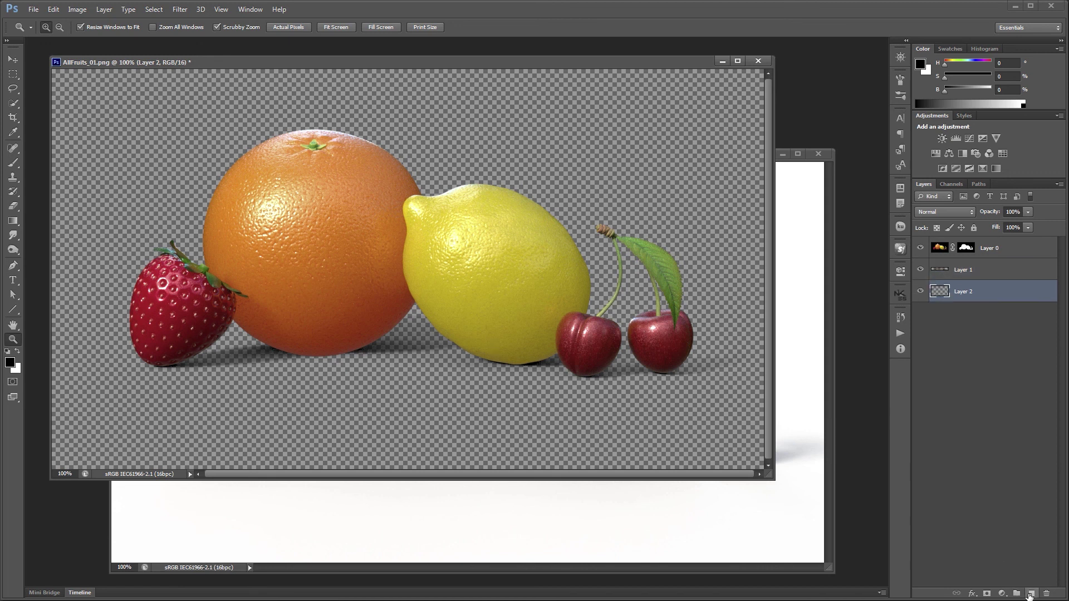
{"action": "key", "text": "alt+BackSpace"}
{"action": "key", "text": "ctrl+BackSpace"}
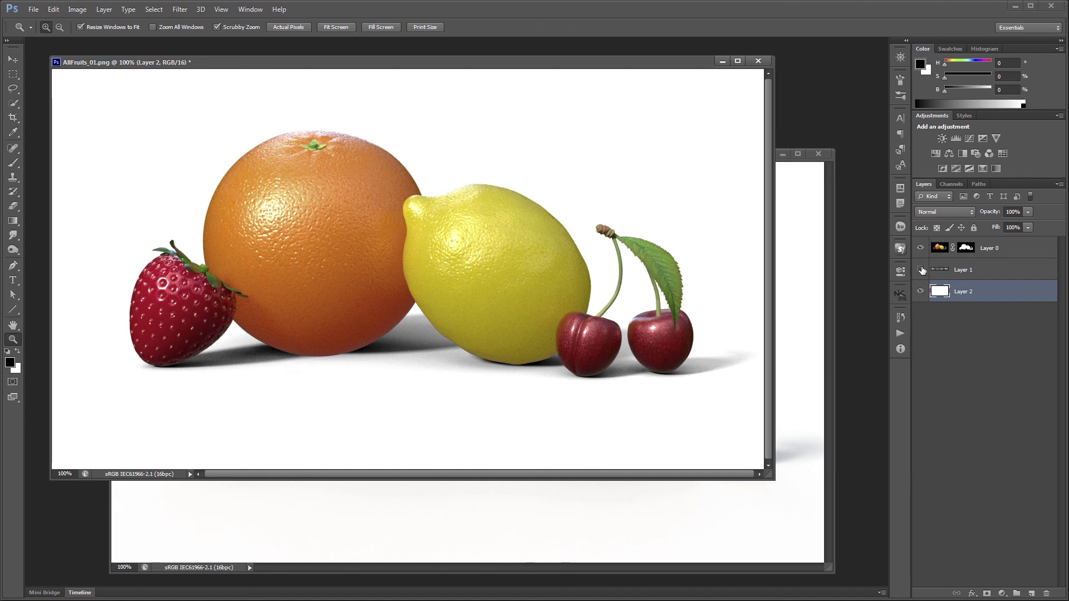
Step: Compare the composite with and without the shadow layer, and lower that layer's opacity slightly
{"action": "left_click", "coordinate": [921, 270]}
{"action": "left_click", "coordinate": [921, 270]}
{"action": "left_click", "coordinate": [971, 271]}
{"action": "left_click", "coordinate": [1028, 212]}
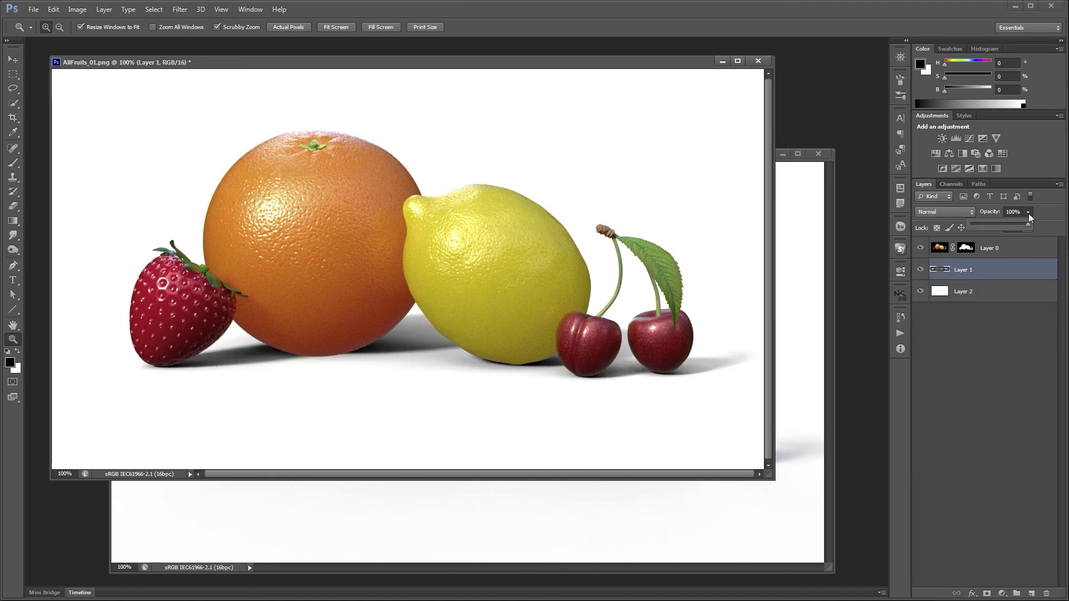
{"action": "mouse_move", "coordinate": [1023, 222]}
{"action": "left_mouse_down"}
{"action": "mouse_move", "coordinate": [990, 223]}
{"action": "mouse_move", "coordinate": [1038, 223]}
{"action": "mouse_move", "coordinate": [1015, 222]}
{"action": "left_mouse_up"}
Step: Hide and show the fruits layer to check the shadow beneath it, and delete the white background layer
{"action": "left_click", "coordinate": [989, 293]}
{"action": "left_click", "coordinate": [944, 253]}
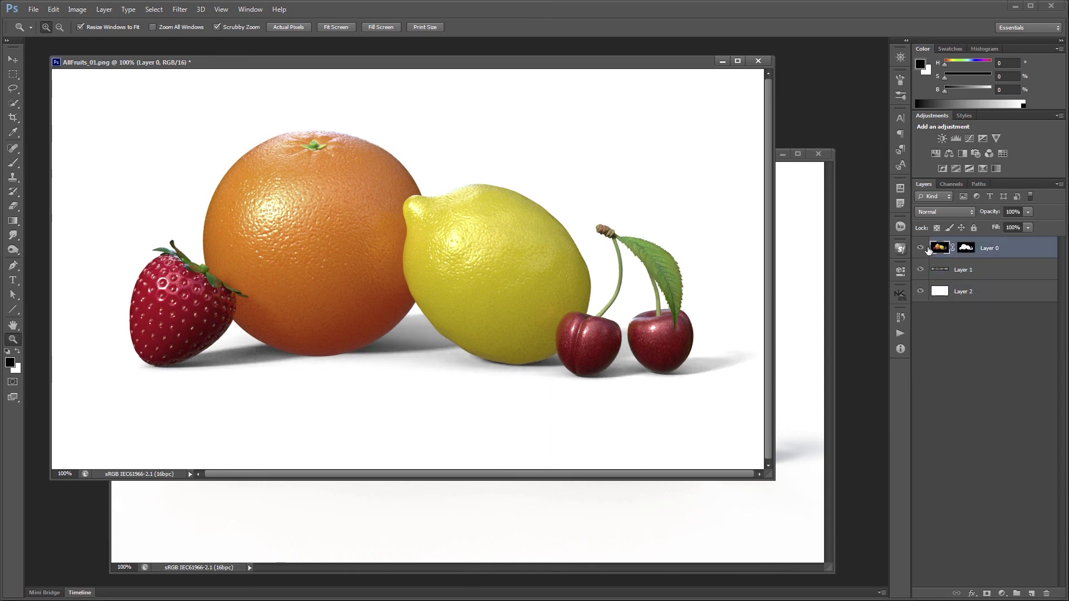
{"action": "left_click", "coordinate": [920, 248]}
{"action": "left_click", "coordinate": [921, 249]}
{"action": "left_click_drag", "start_coordinate": [959, 294], "coordinate": [1046, 593]}
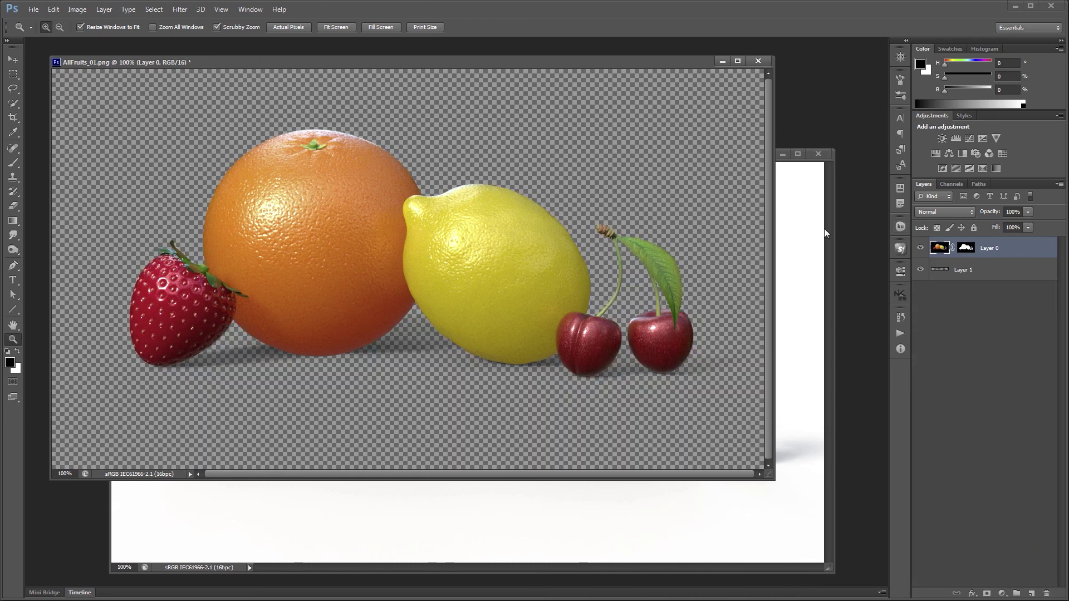
Step: Close AllFruitsShadow_01.png without saving its changes
{"action": "left_click", "coordinate": [819, 164]}
{"action": "left_click", "coordinate": [818, 154]}
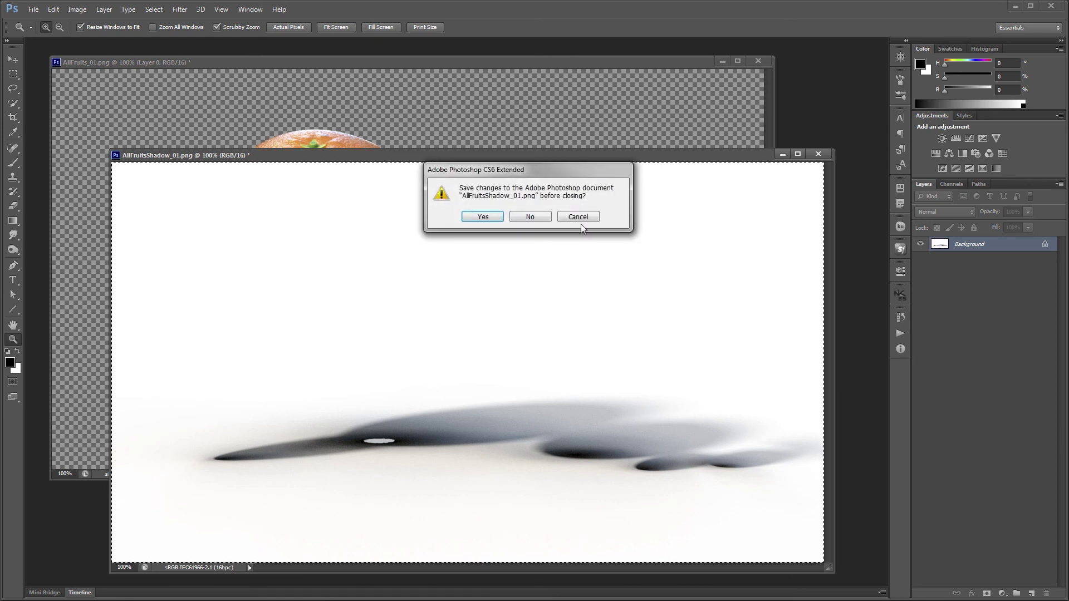
{"action": "left_click", "coordinate": [530, 217]}
{"action": "left_click_drag", "start_coordinate": [572, 66], "coordinate": [591, 78]}
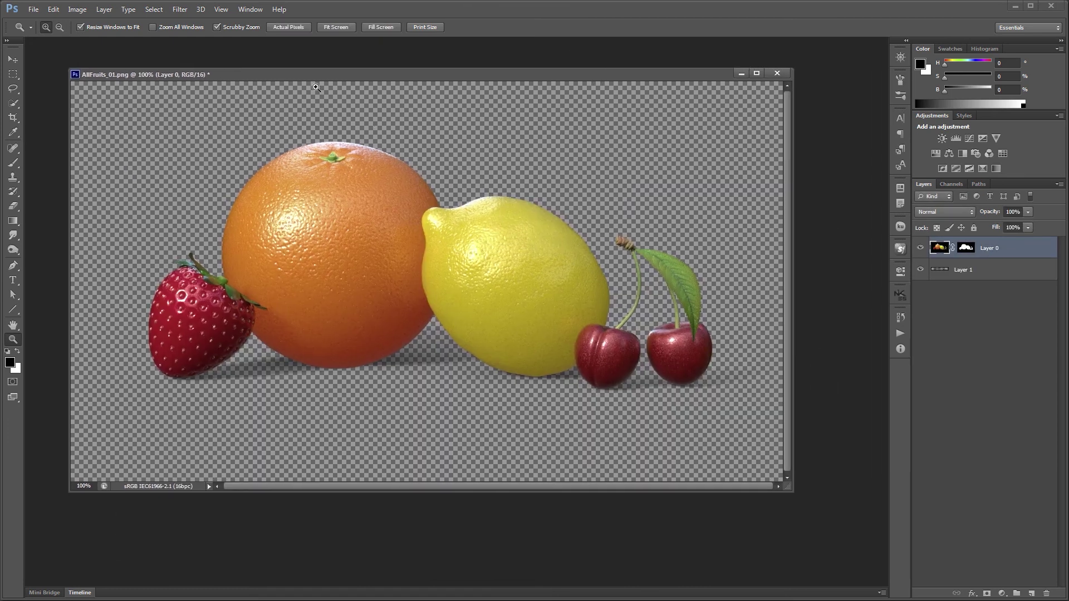
Step: Save the fruit composite as a PNG copy named AllFruits_01.png in the Textures folder
{"action": "left_click", "coordinate": [34, 9]}
{"action": "left_click", "coordinate": [53, 143]}
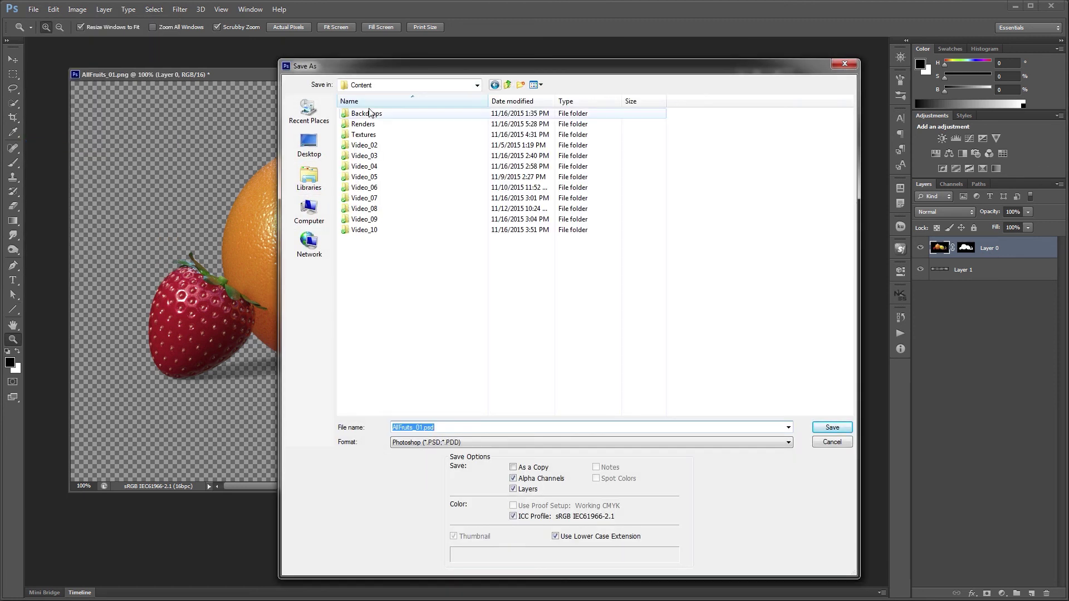
{"action": "double_click", "coordinate": [364, 135]}
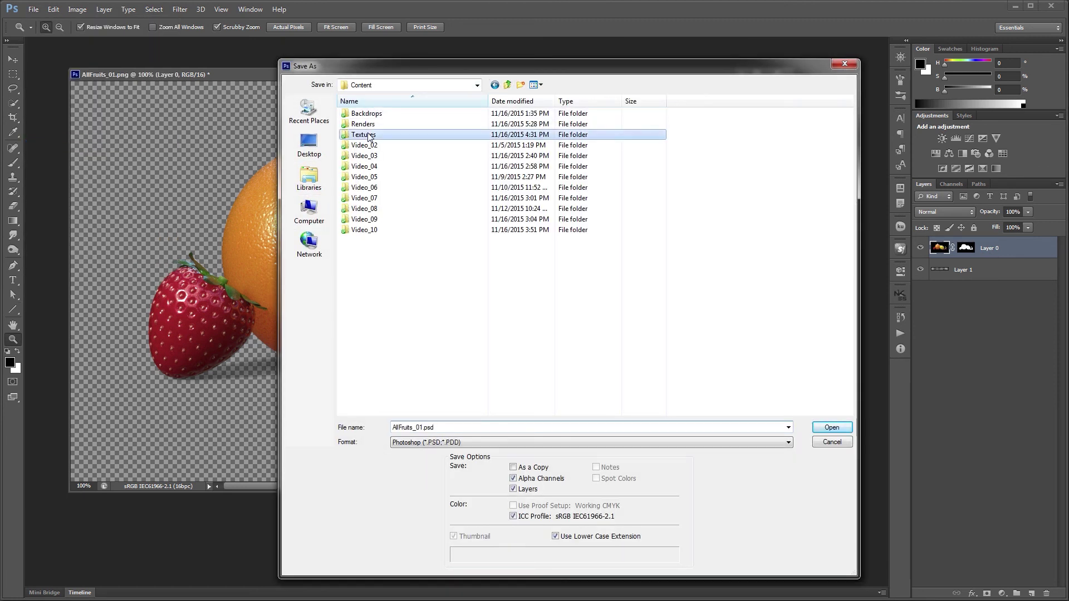
{"action": "left_click", "coordinate": [426, 443]}
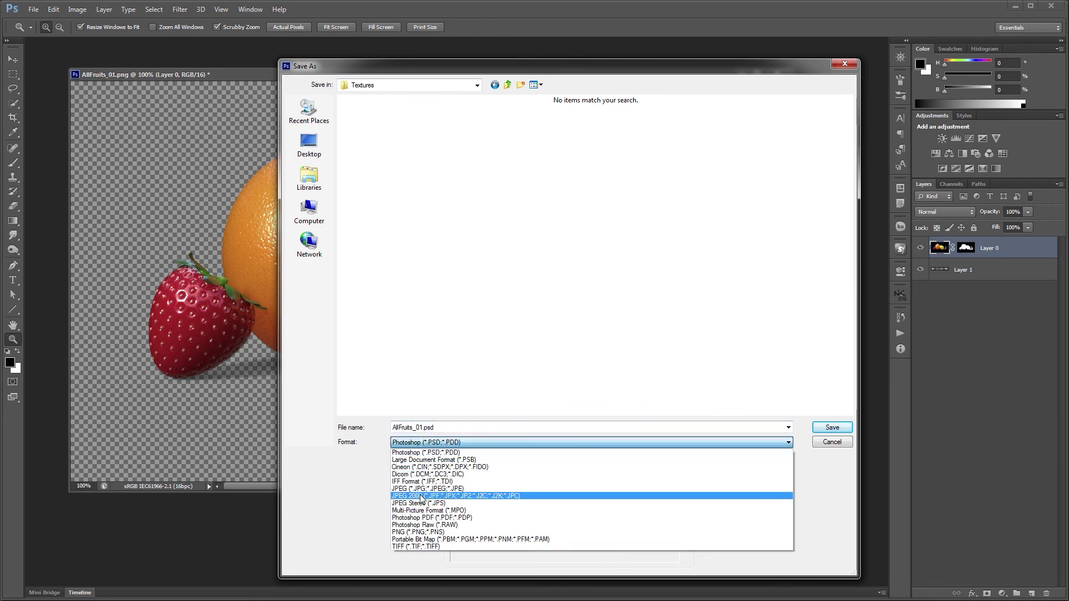
{"action": "left_click", "coordinate": [420, 532]}
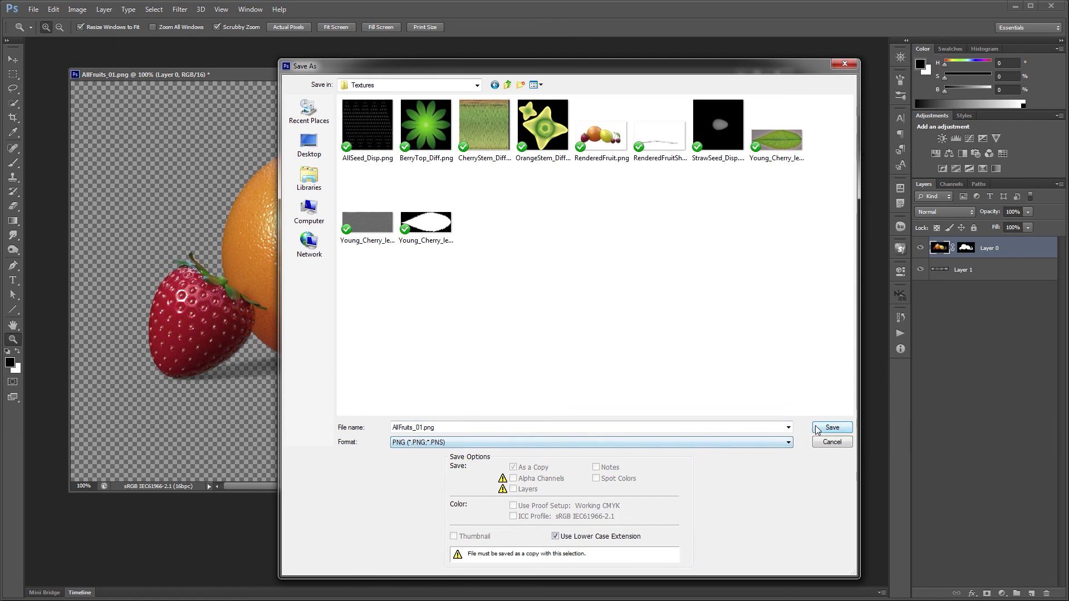
{"action": "left_click", "coordinate": [832, 426]}
{"action": "left_click", "coordinate": [575, 188]}
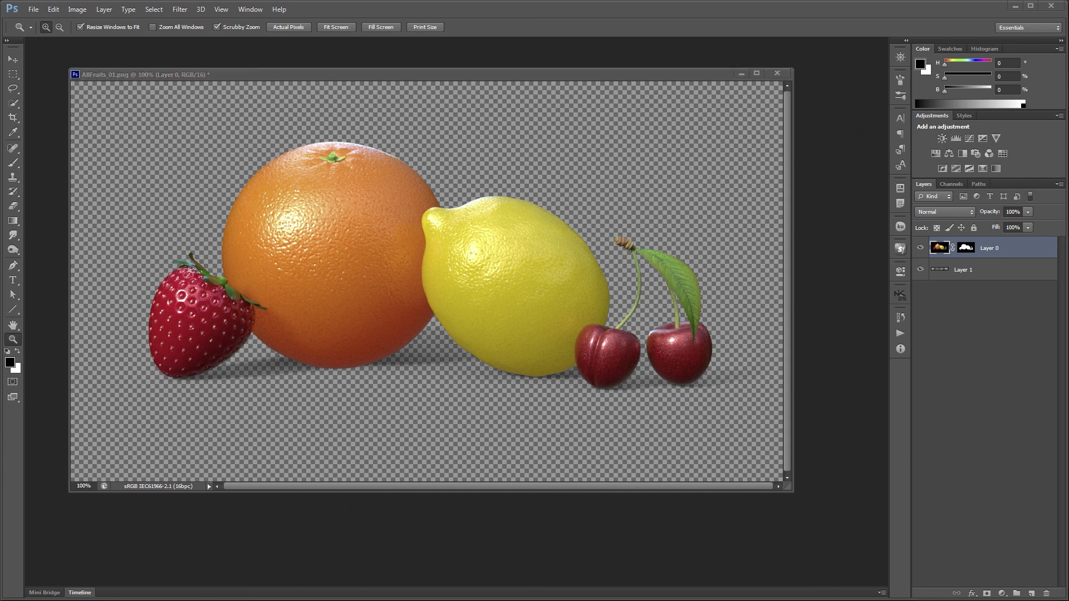
Step: Bring up the PackageFrontComp.jpg concept image and zoom it out to 66.7% to view the whole Fruitbites package
{"action": "left_click_drag", "start_coordinate": [0, 116], "coordinate": [583, 129]}
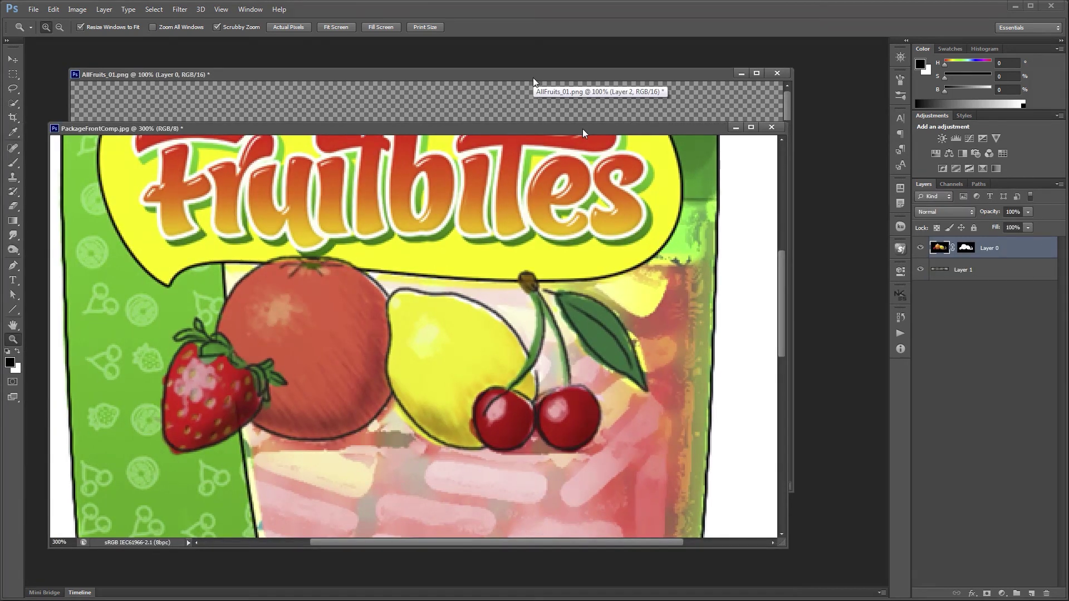
{"action": "key", "text": "ctrl+minus"}
{"action": "key", "text": "ctrl+minus"}
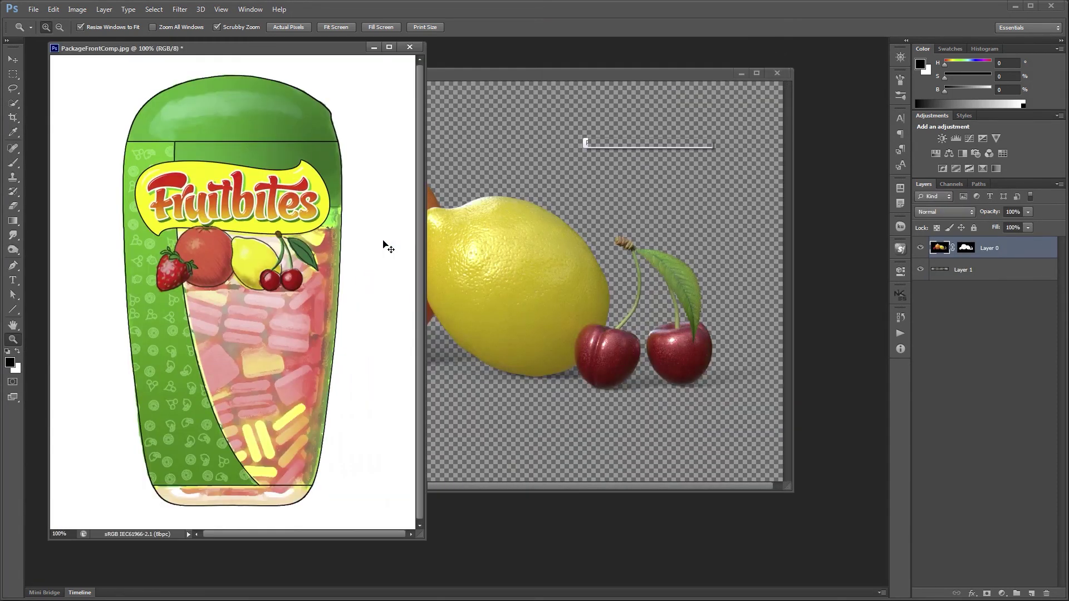
{"action": "key", "text": "ctrl+minus"}
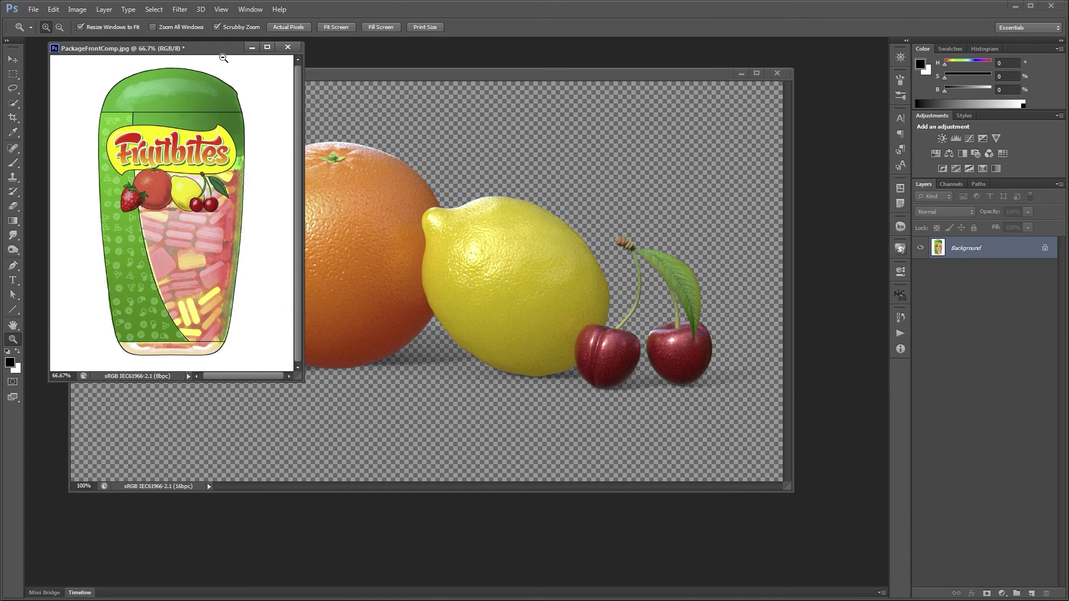
{"action": "left_click_drag", "start_coordinate": [222, 58], "coordinate": [230, 59]}
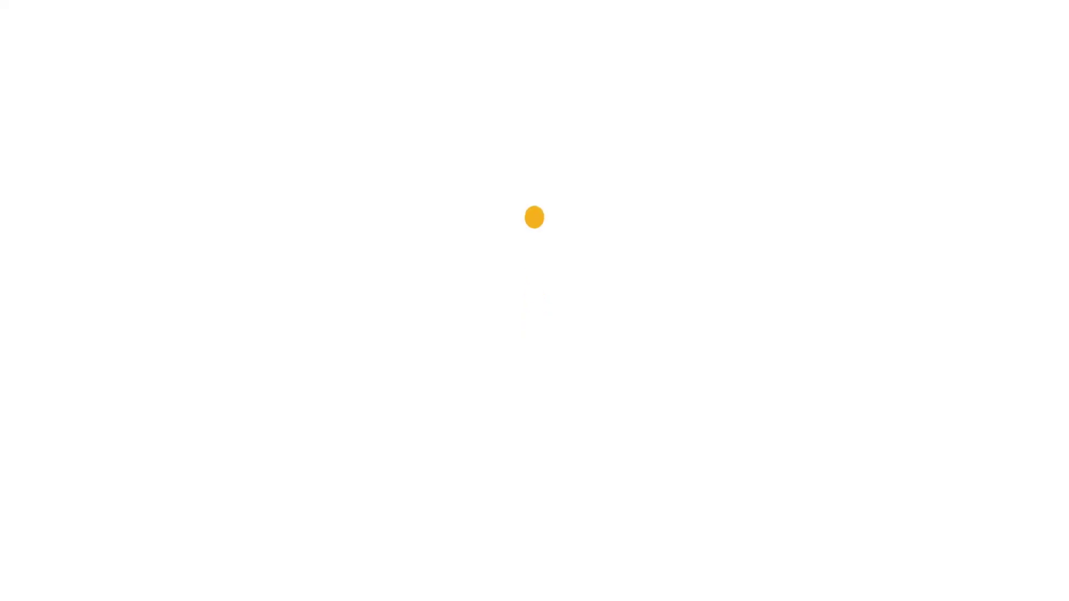